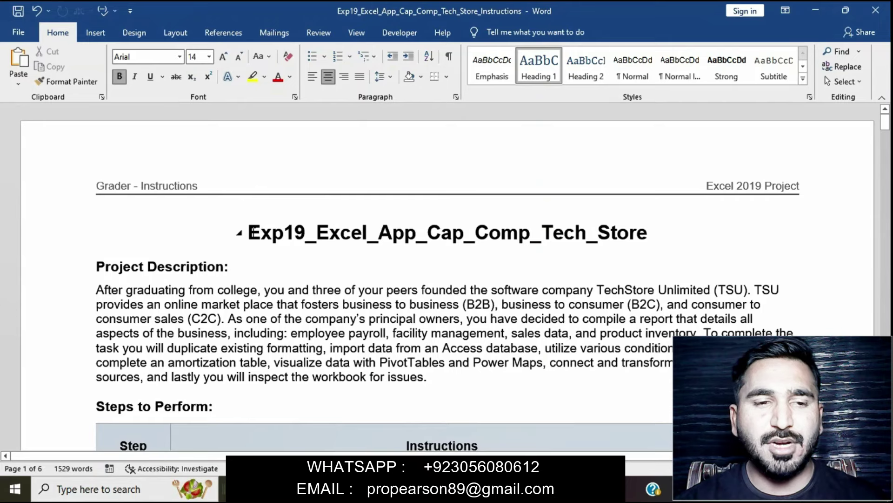
Step: Highlight the document title and the step 1 instruction in yellow
{"action": "left_click_drag", "start_coordinate": [249, 232], "coordinate": [632, 241]}
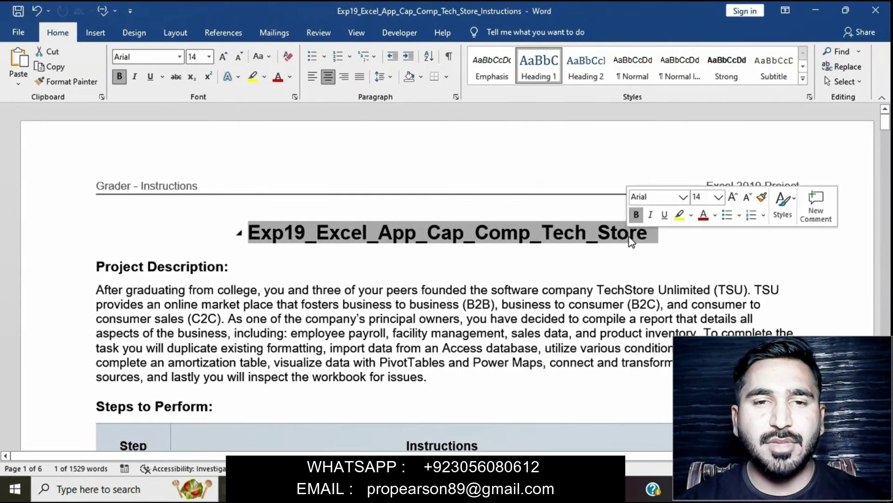
{"action": "left_click", "coordinate": [680, 216]}
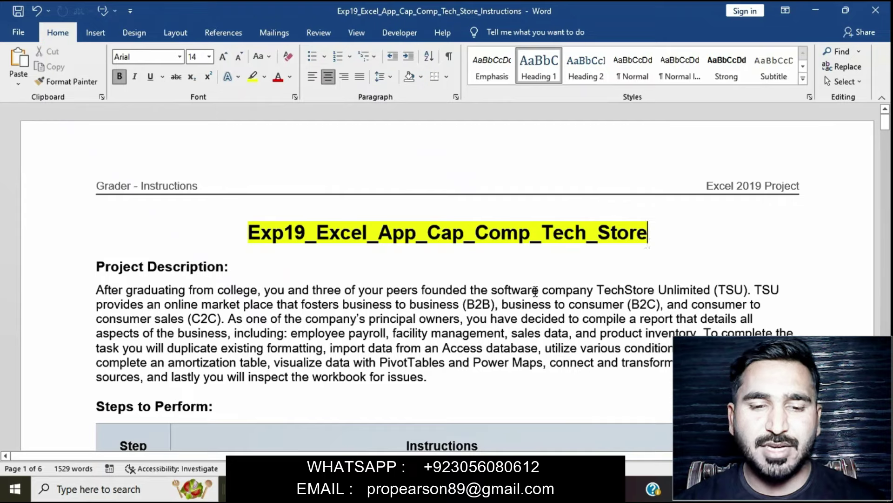
{"action": "scroll", "coordinate": [536, 291], "scroll_direction": "down", "scroll_amount": 6}
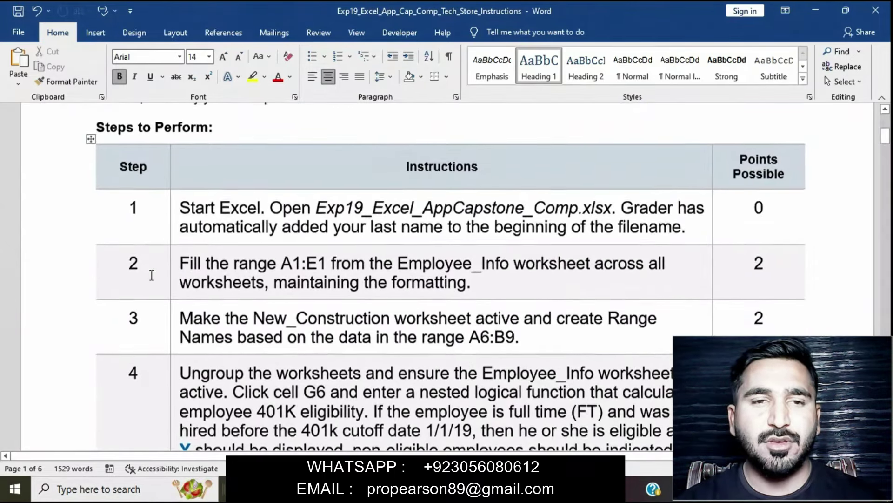
{"action": "left_click", "coordinate": [173, 213]}
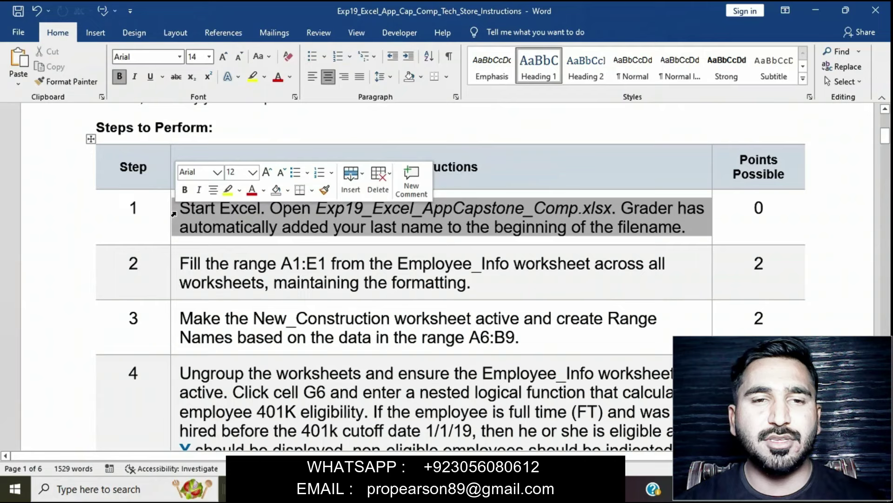
{"action": "left_click", "coordinate": [228, 192]}
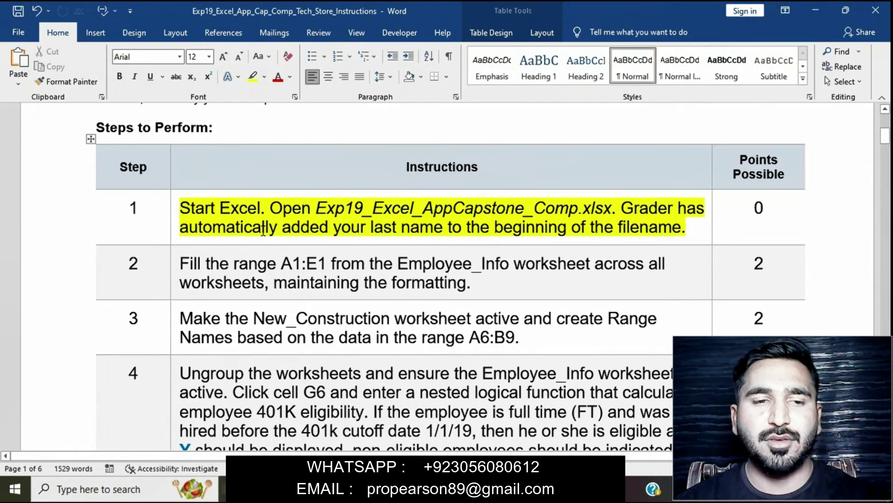
Step: Switch to the Excel workbook and review the Employee_Info, New_Construction and Code worksheets
{"action": "left_click", "coordinate": [175, 208]}
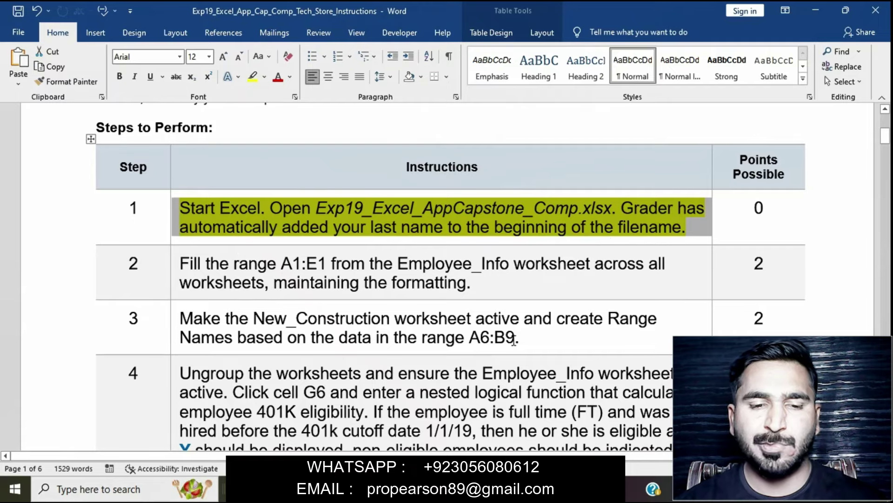
{"action": "left_click", "coordinate": [396, 488]}
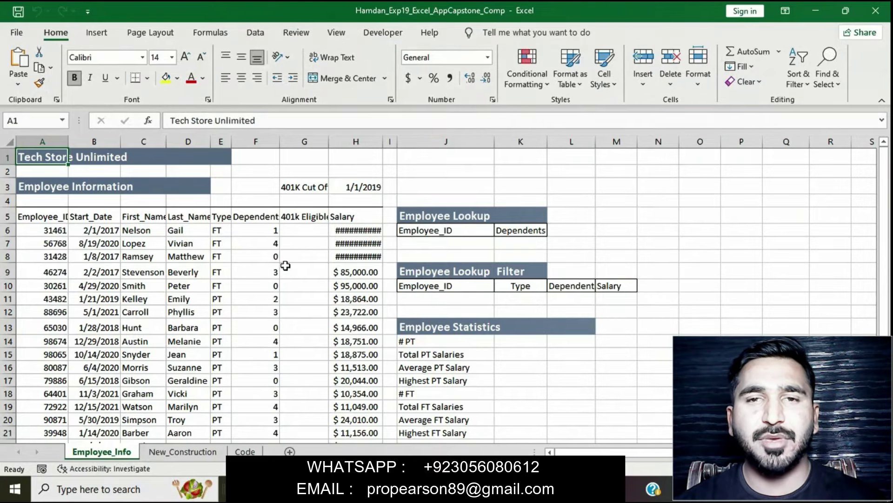
{"action": "scroll", "coordinate": [285, 266], "scroll_direction": "down", "scroll_amount": 7}
{"action": "scroll", "coordinate": [285, 265], "scroll_direction": "up", "scroll_amount": 7}
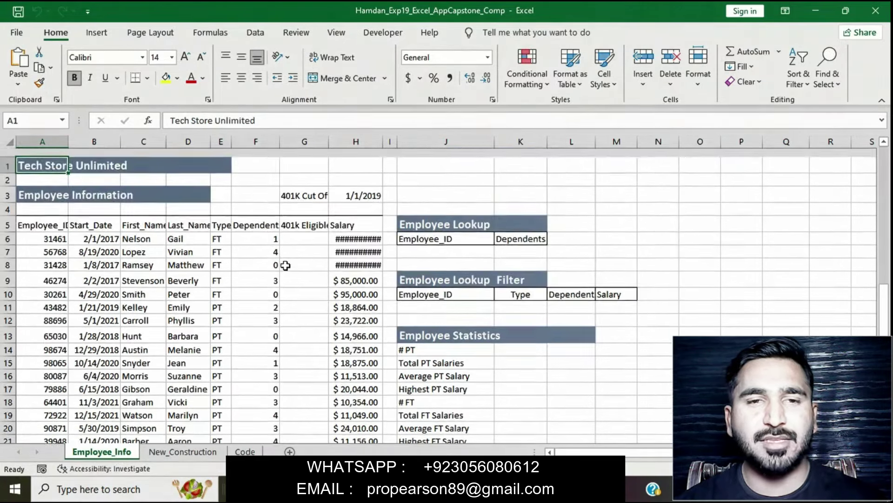
{"action": "left_click", "coordinate": [184, 451]}
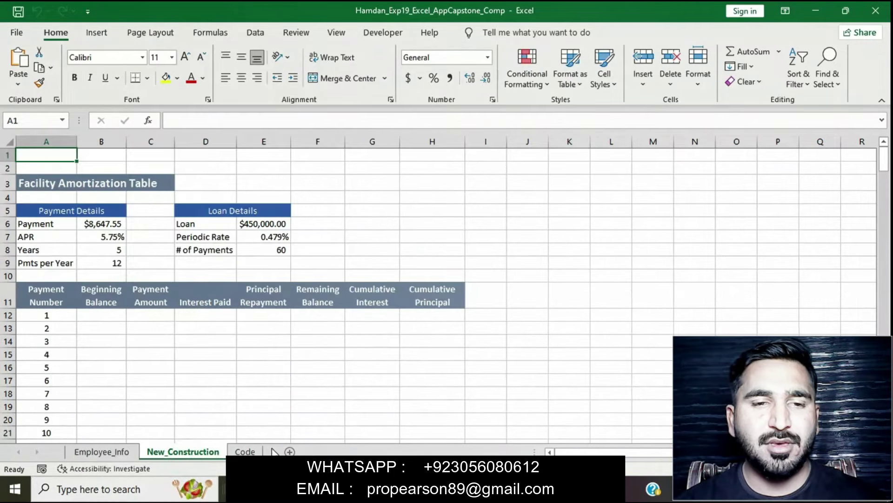
{"action": "left_click", "coordinate": [245, 451]}
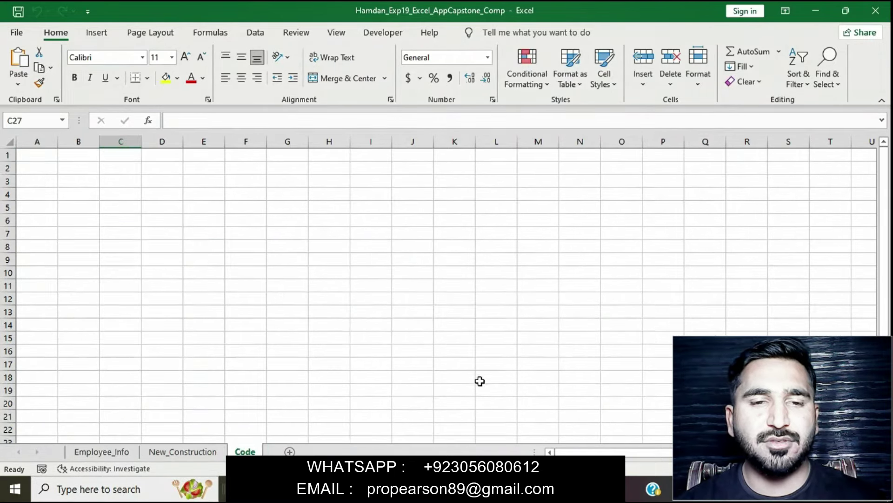
Step: Return to the Word instructions and remove the yellow highlight from the step 1 instruction
{"action": "left_click", "coordinate": [540, 488]}
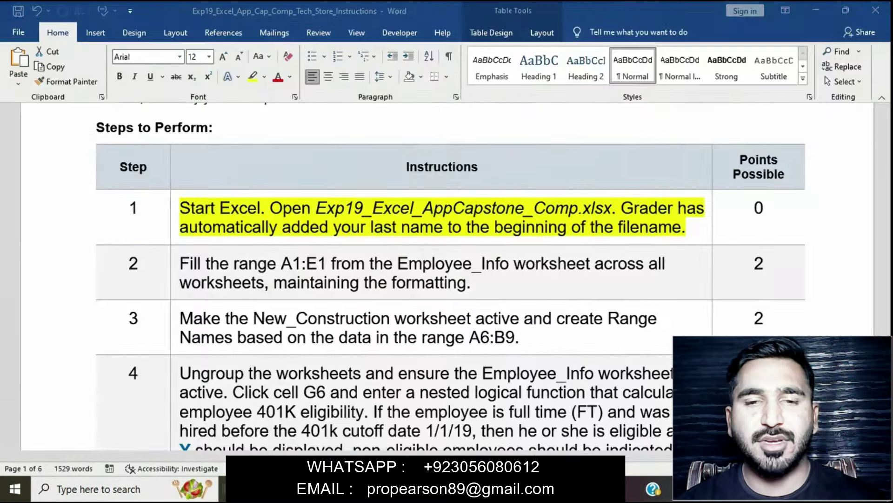
{"action": "left_click", "coordinate": [168, 209]}
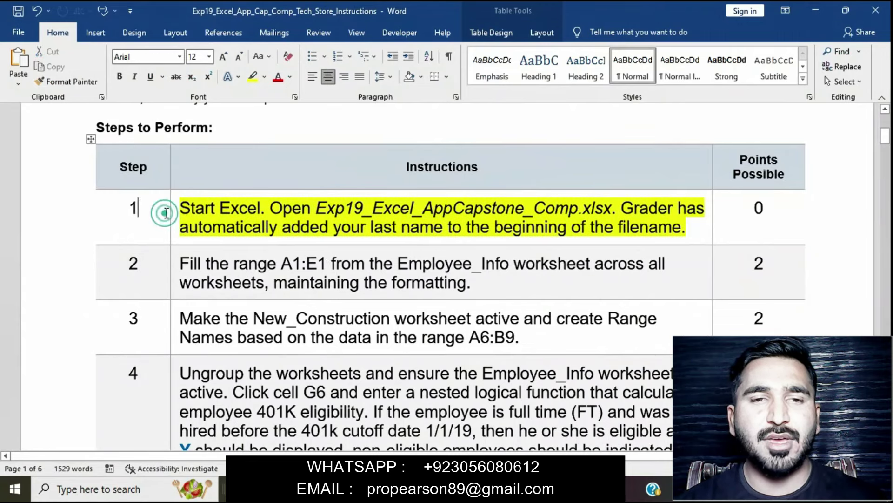
{"action": "left_click", "coordinate": [171, 210]}
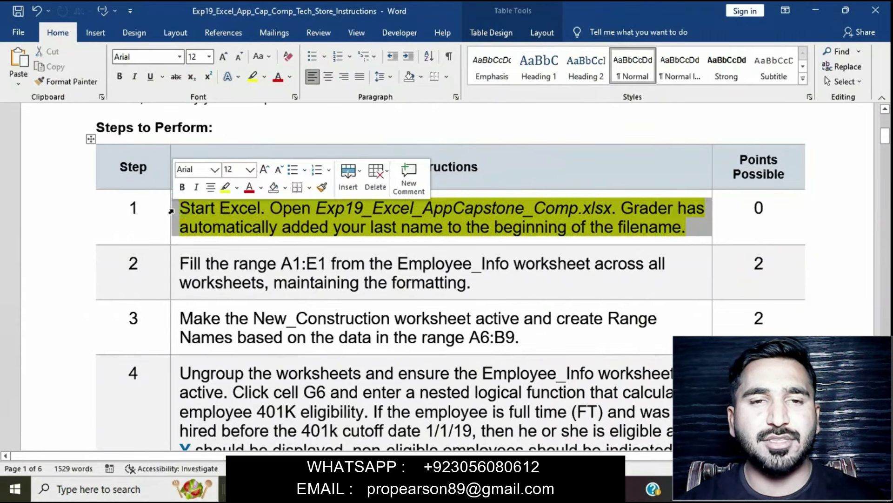
{"action": "left_click", "coordinate": [225, 192]}
Step: Highlight the step 2 instruction about filling A1:E1 across all worksheets in yellow
{"action": "scroll", "coordinate": [236, 241], "scroll_direction": "down", "scroll_amount": 1}
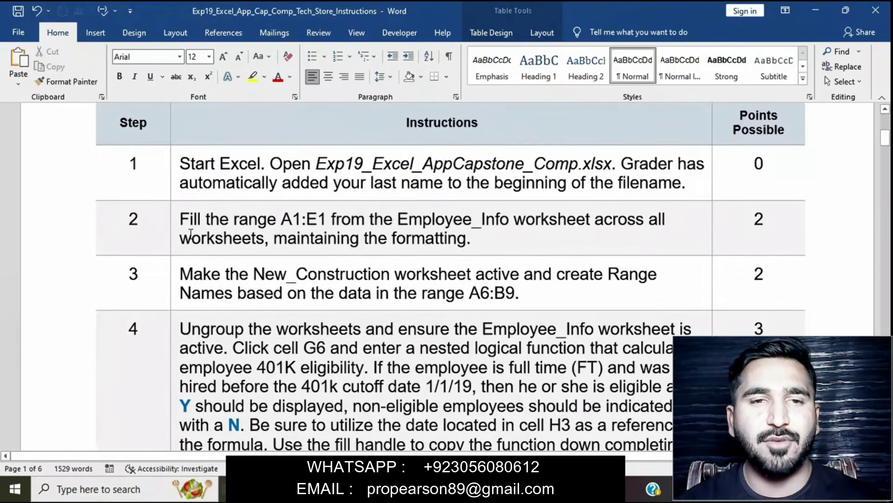
{"action": "left_click", "coordinate": [184, 225]}
{"action": "left_click", "coordinate": [229, 204]}
{"action": "left_click", "coordinate": [176, 225]}
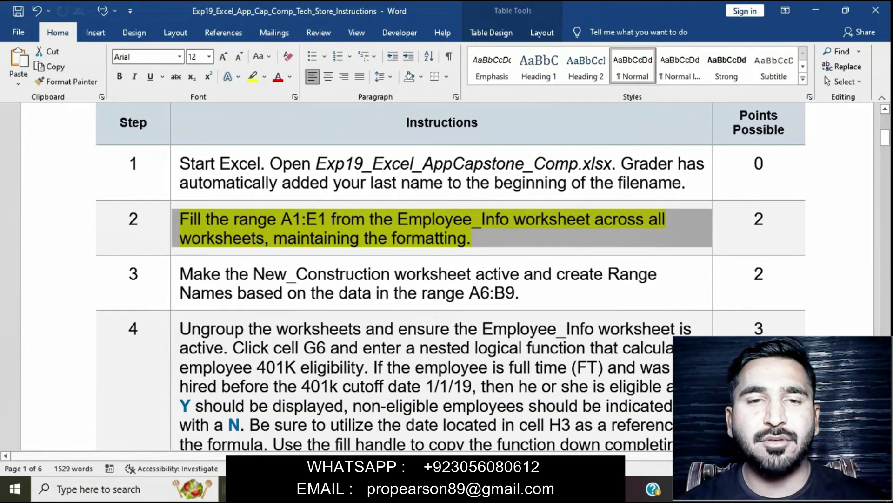
Step: Switch to Excel and compare row 1 of Employee_Info with the other two worksheets, ending on Employee_Info
{"action": "key", "text": "alt+Tab"}
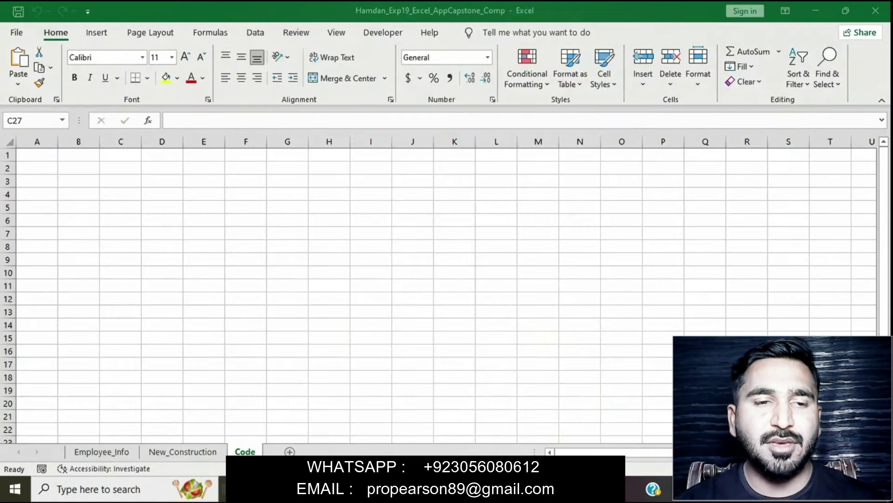
{"action": "left_click", "coordinate": [117, 450]}
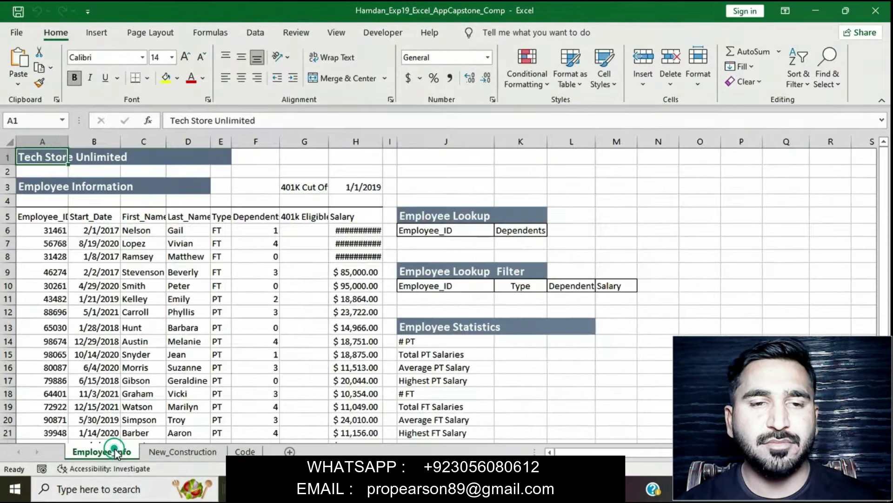
{"action": "left_click", "coordinate": [189, 453]}
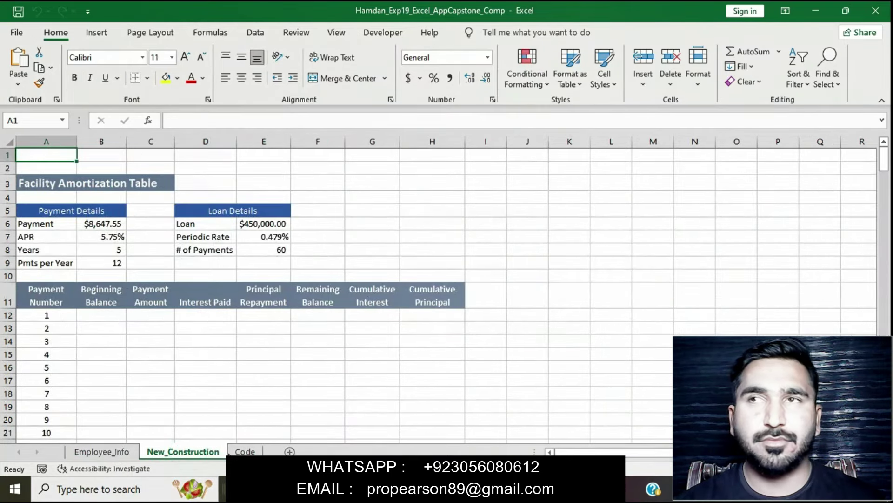
{"action": "left_click", "coordinate": [239, 451]}
{"action": "left_click", "coordinate": [103, 453]}
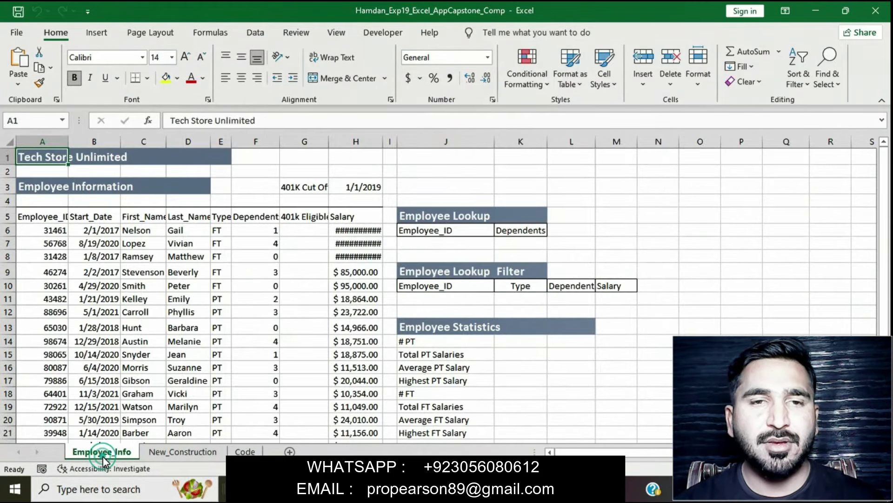
{"action": "left_click", "coordinate": [146, 453]}
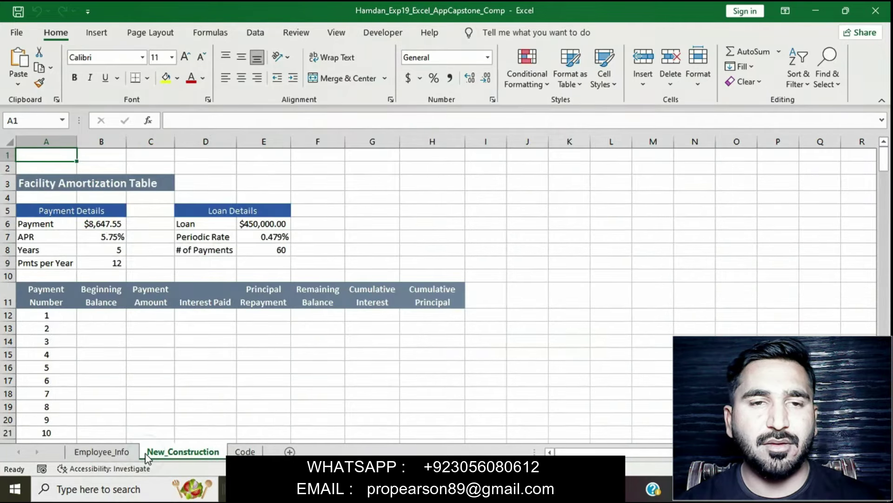
{"action": "left_click", "coordinate": [97, 454]}
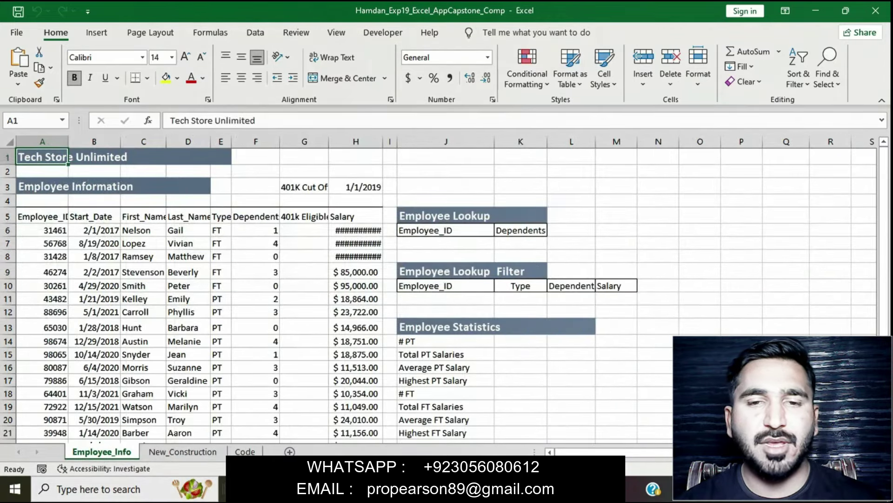
Step: Switch to the Word instructions and check the A1:E1 range named in step 2
{"action": "key", "text": "alt+Tab"}
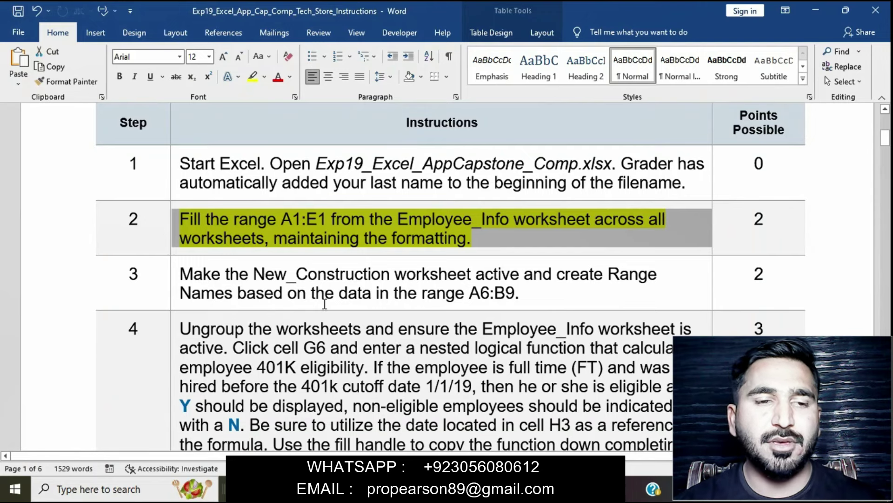
{"action": "left_click", "coordinate": [316, 253]}
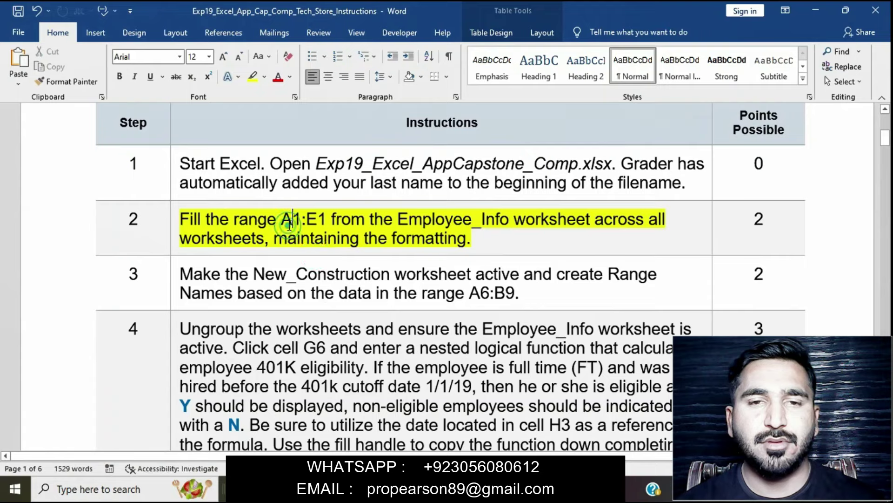
{"action": "left_click_drag", "start_coordinate": [282, 220], "coordinate": [330, 223]}
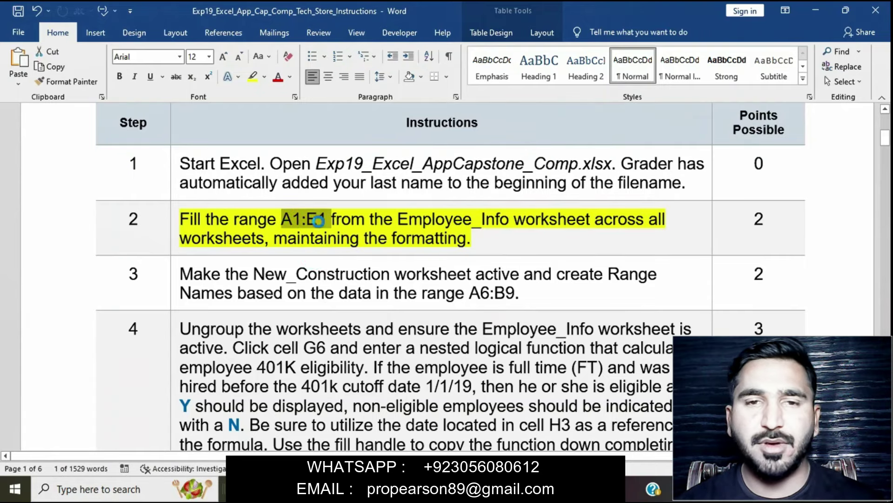
Step: Switch to Excel and select the range A1:E1 on the Employee_Info worksheet
{"action": "key", "text": "alt+Tab"}
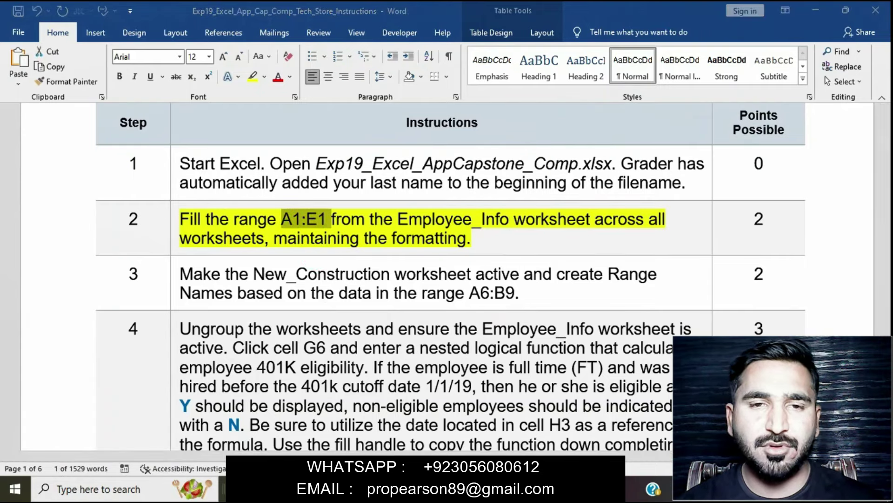
{"action": "left_click", "coordinate": [34, 119]}
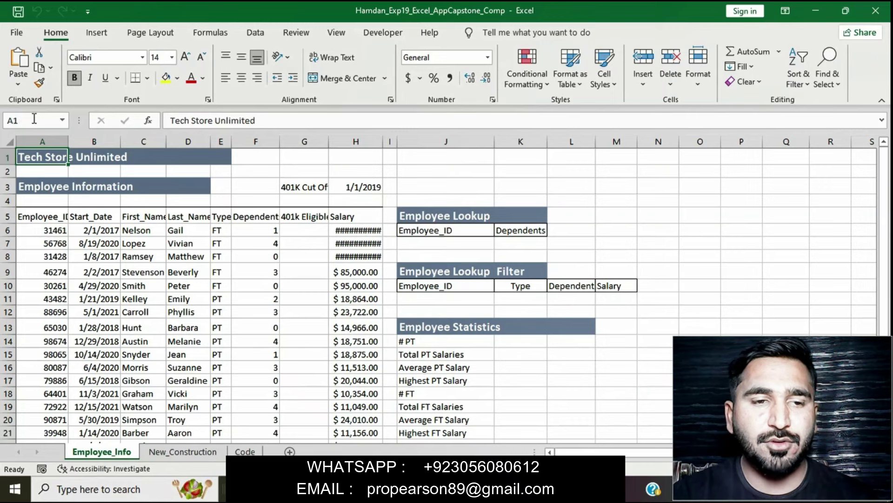
{"action": "key", "text": "shift+Right"}
{"action": "key", "text": "shift+Right"}
{"action": "key", "text": "shift+Right"}
{"action": "key", "text": "shift+Right"}
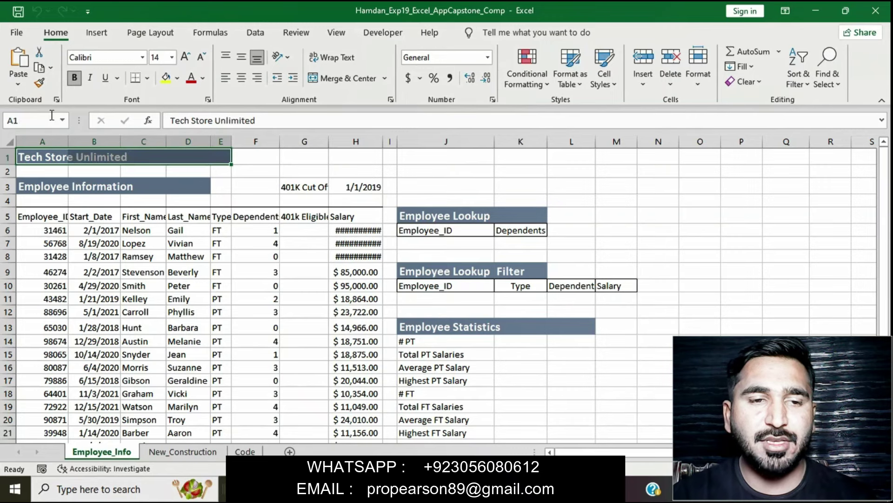
Step: Group the New_Construction and Code worksheets with Employee_Info, keeping A1:E1 selected
{"action": "left_click", "coordinate": [756, 66]}
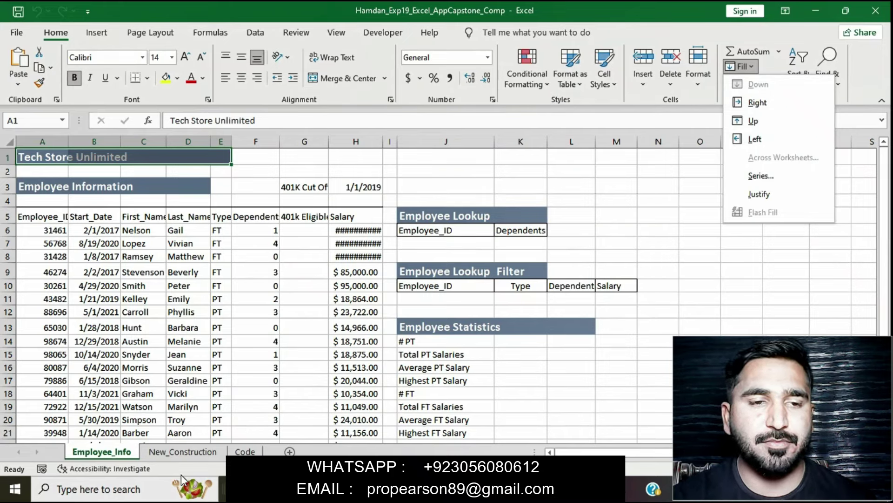
{"action": "left_click", "coordinate": [174, 453]}
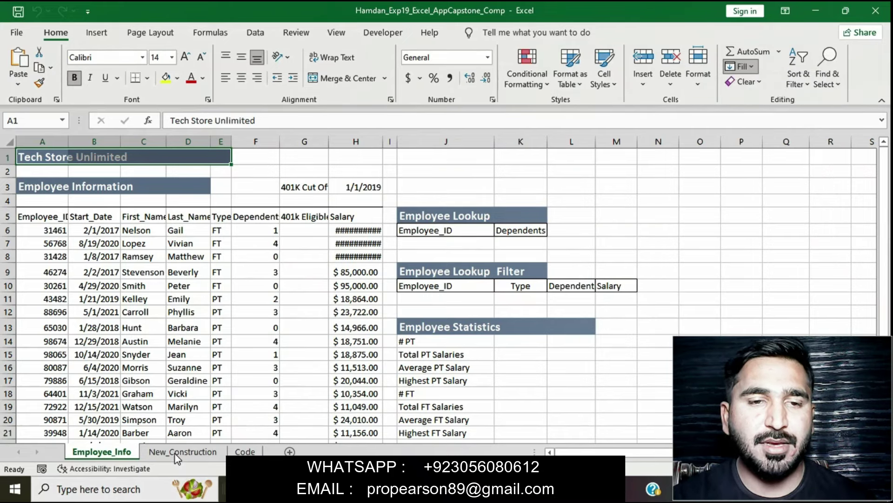
{"action": "left_click", "coordinate": [175, 453]}
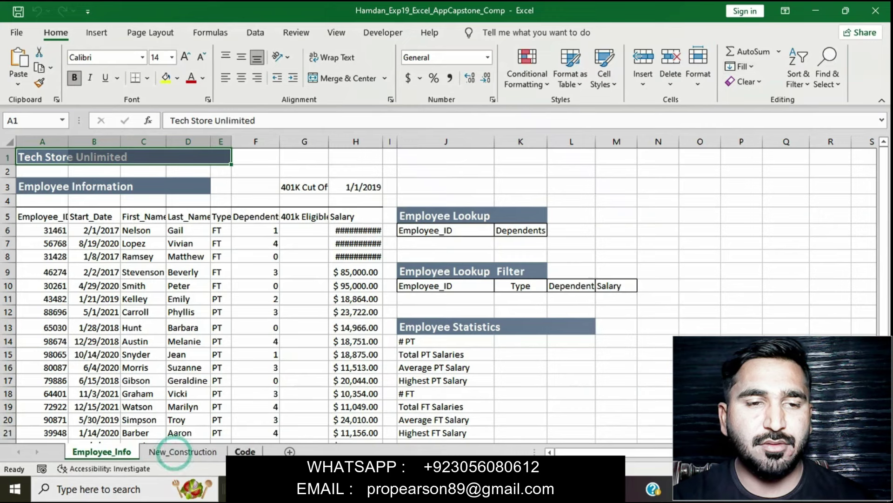
{"action": "left_click", "coordinate": [215, 453], "text": "ctrl"}
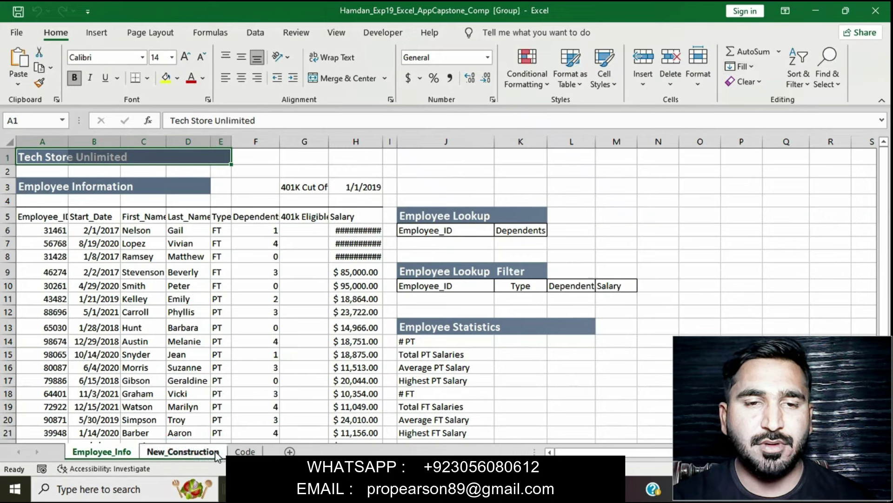
{"action": "left_click", "coordinate": [241, 447], "text": "ctrl"}
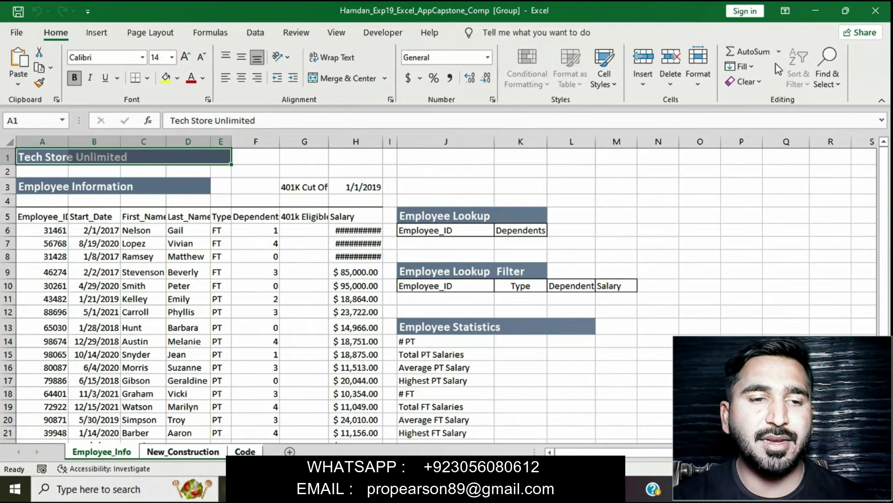
Step: Fill the formats of A1:E1 across the grouped worksheets and return to the Word instructions
{"action": "left_click", "coordinate": [757, 68]}
{"action": "left_click", "coordinate": [763, 142]}
{"action": "left_click", "coordinate": [264, 305]}
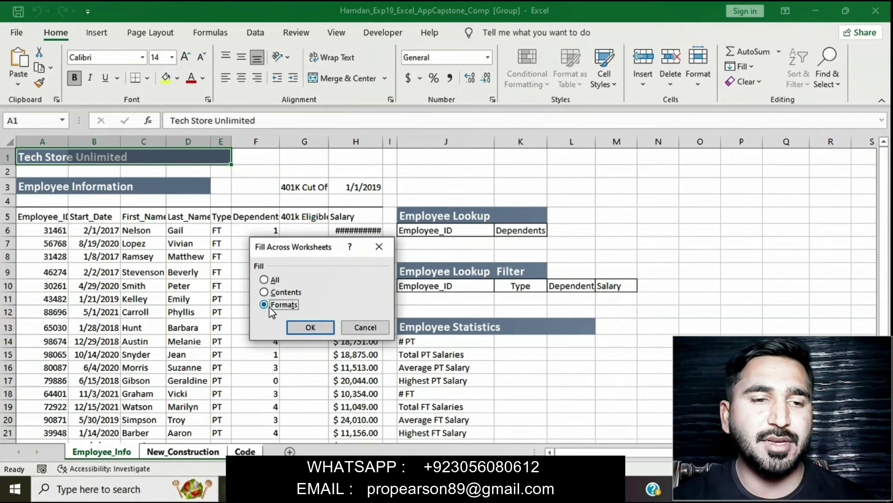
{"action": "left_click", "coordinate": [309, 327]}
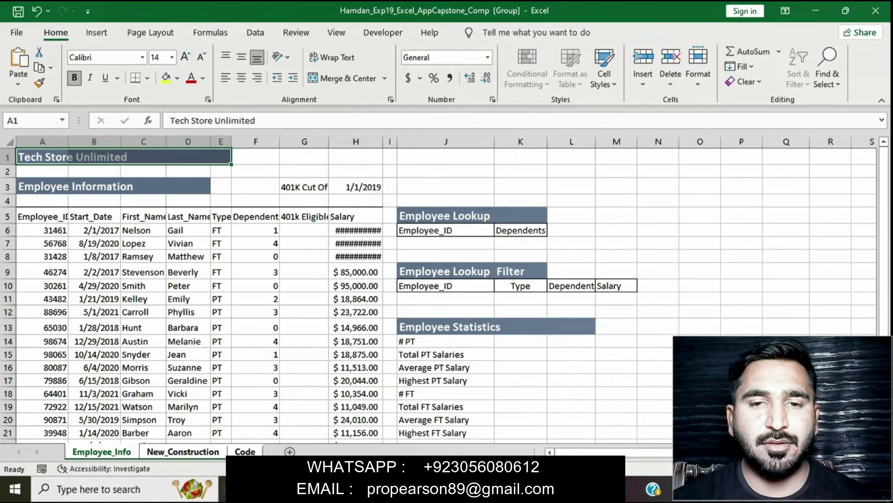
{"action": "key", "text": "alt+Tab"}
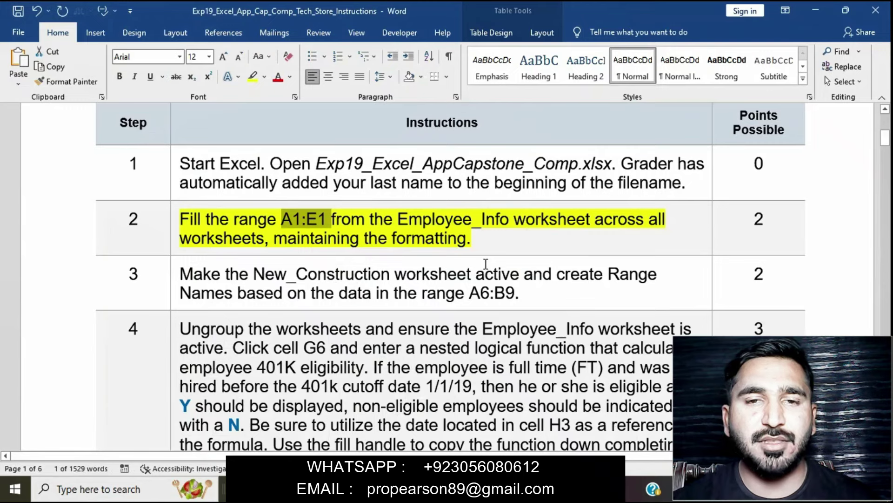
Step: Remove the yellow highlight from the step 2 instruction and highlight the step 3 instruction in yellow
{"action": "left_click", "coordinate": [436, 219]}
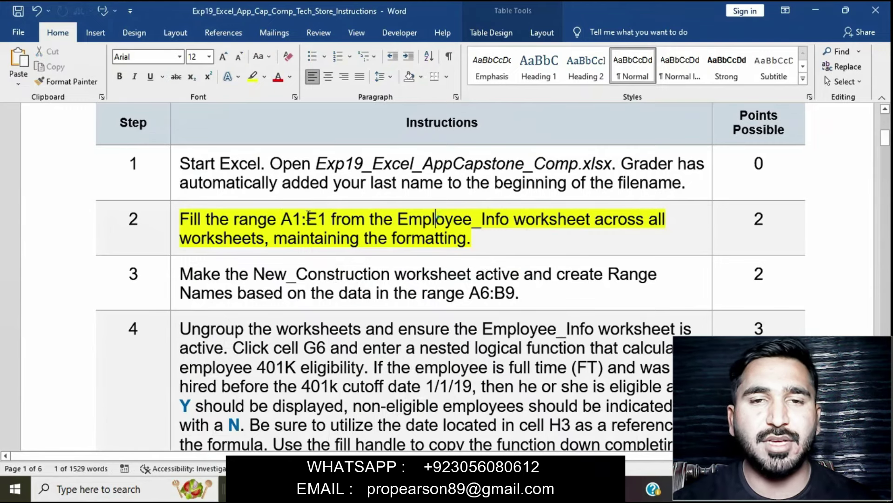
{"action": "left_click", "coordinate": [172, 223]}
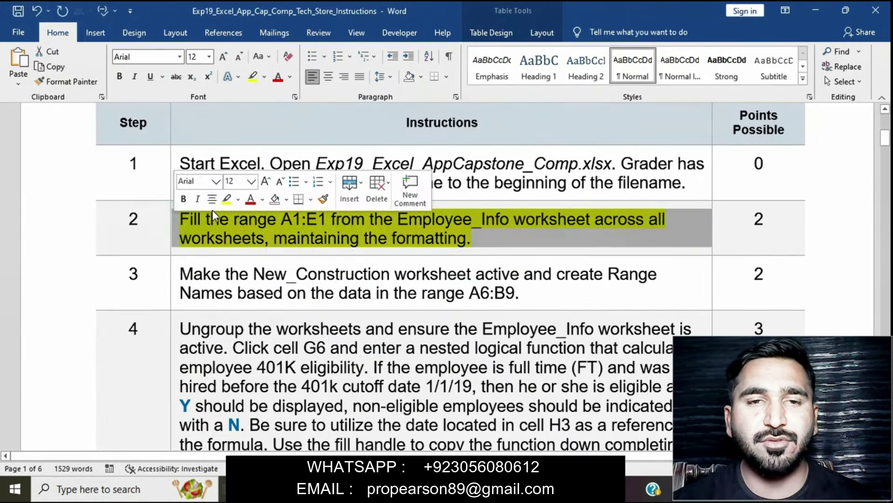
{"action": "left_click", "coordinate": [227, 203]}
{"action": "scroll", "coordinate": [238, 277], "scroll_direction": "down", "scroll_amount": 3}
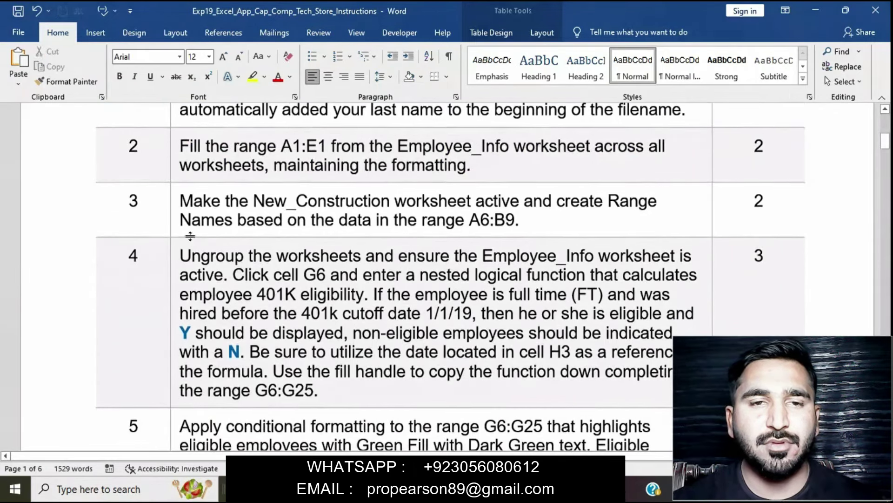
{"action": "left_click", "coordinate": [171, 204]}
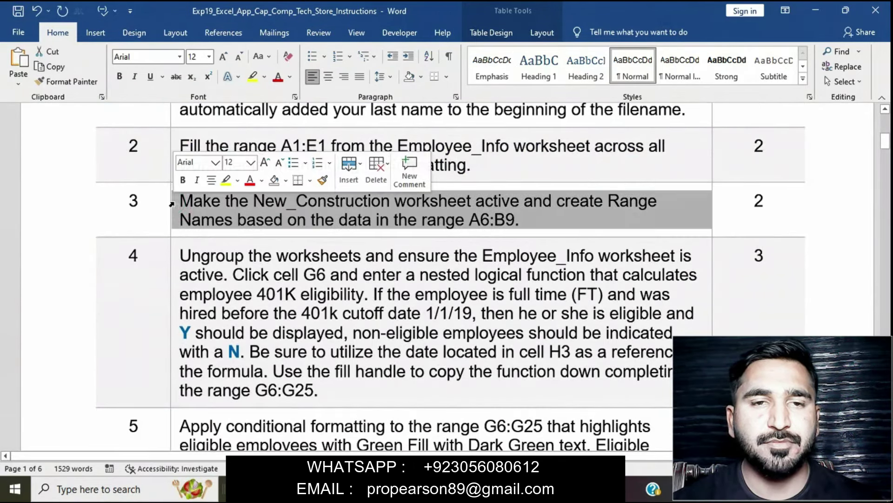
{"action": "left_click", "coordinate": [227, 181]}
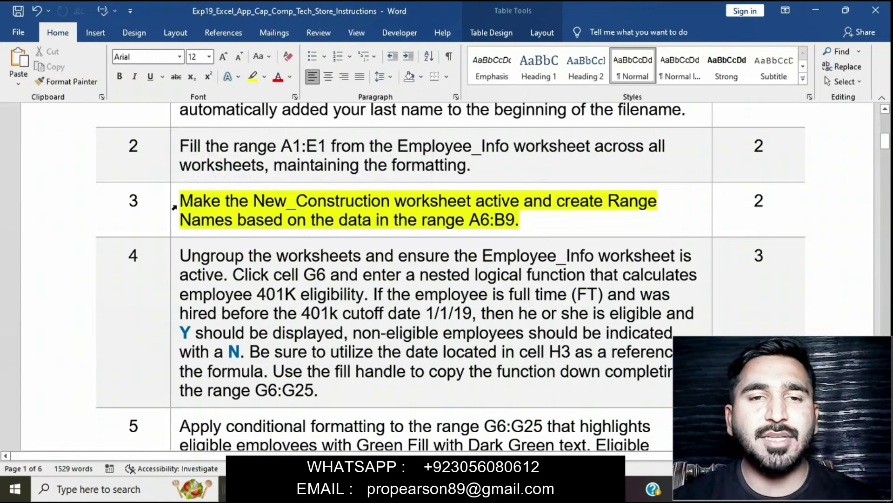
Step: Copy the range reference A6:B9 from the step 3 instruction
{"action": "left_click", "coordinate": [174, 209]}
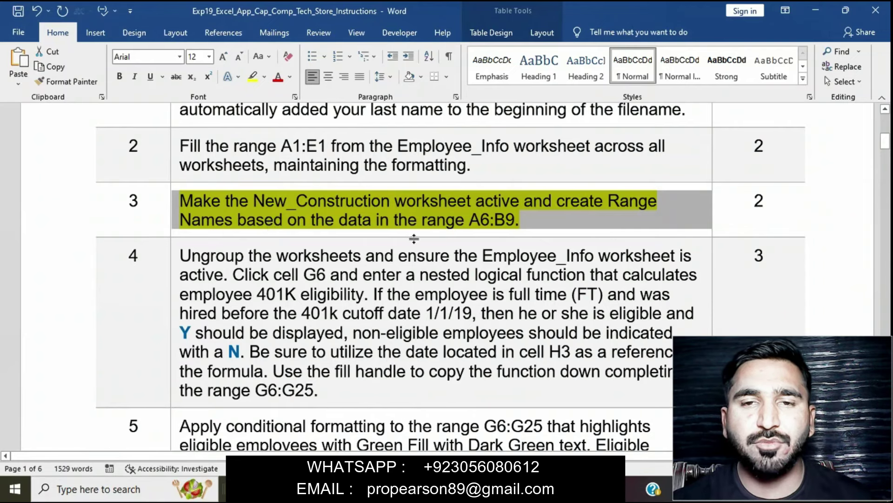
{"action": "left_click", "coordinate": [470, 221]}
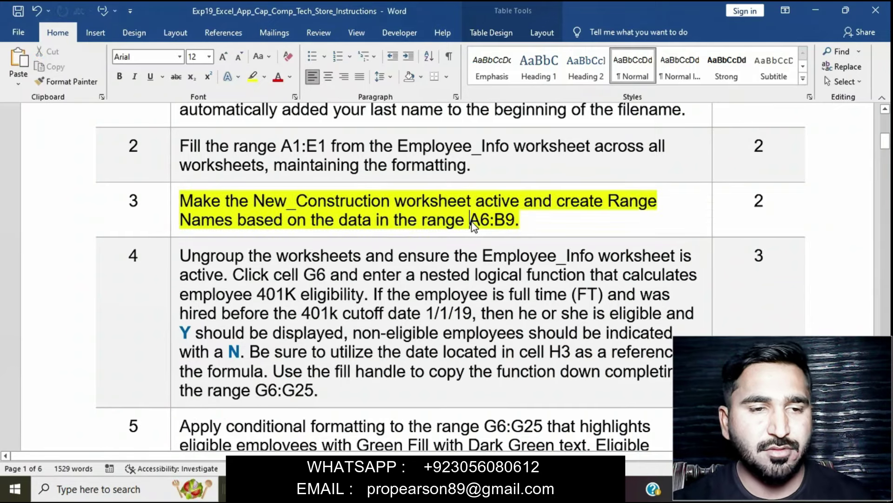
{"action": "left_click_drag", "start_coordinate": [496, 223], "coordinate": [512, 224]}
{"action": "key", "text": "ctrl+c"}
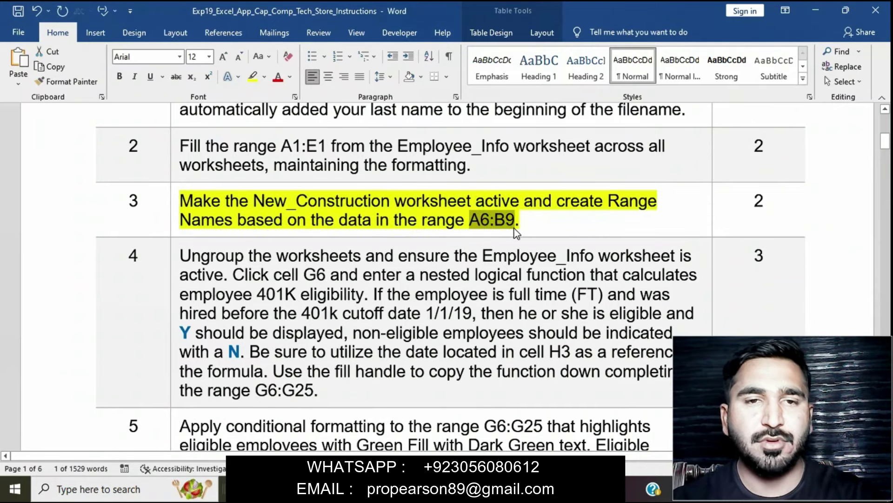
Step: Switch to Excel and select the range A6:B9 on the New_Construction worksheet using the copied reference
{"action": "left_click", "coordinate": [321, 489]}
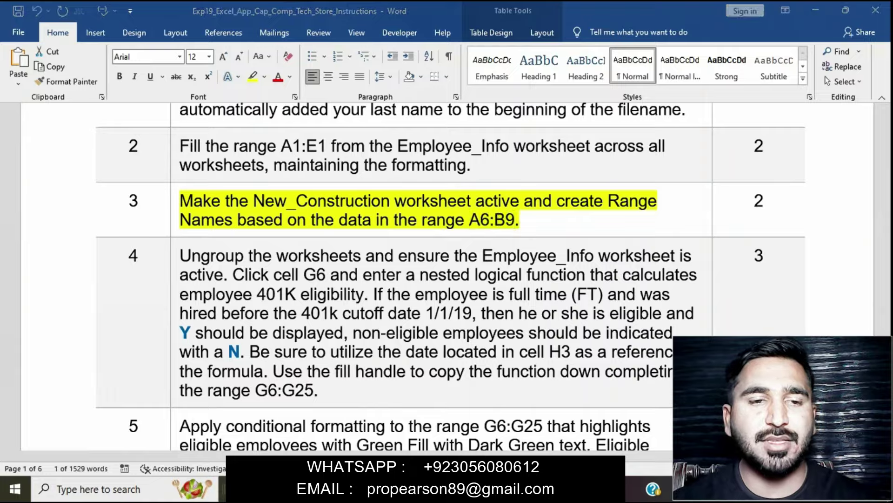
{"action": "left_click", "coordinate": [201, 452]}
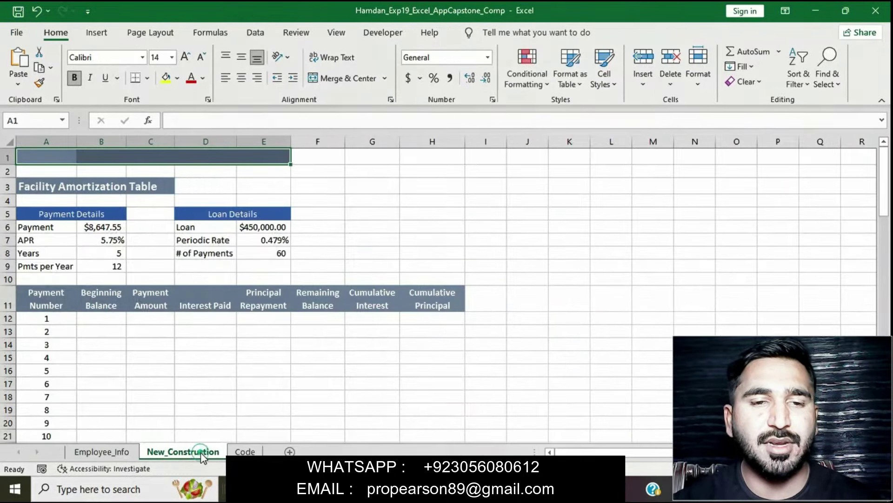
{"action": "left_click", "coordinate": [49, 119]}
{"action": "key", "text": "ctrl+v"}
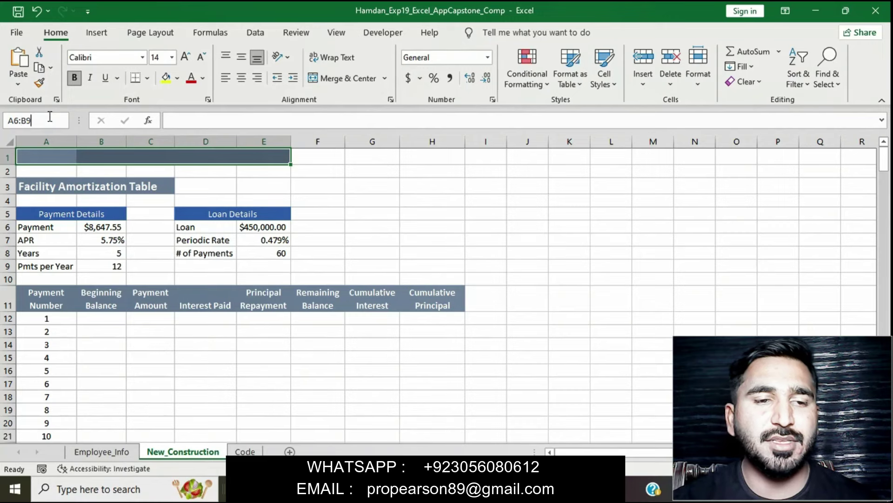
{"action": "key", "text": "Return"}
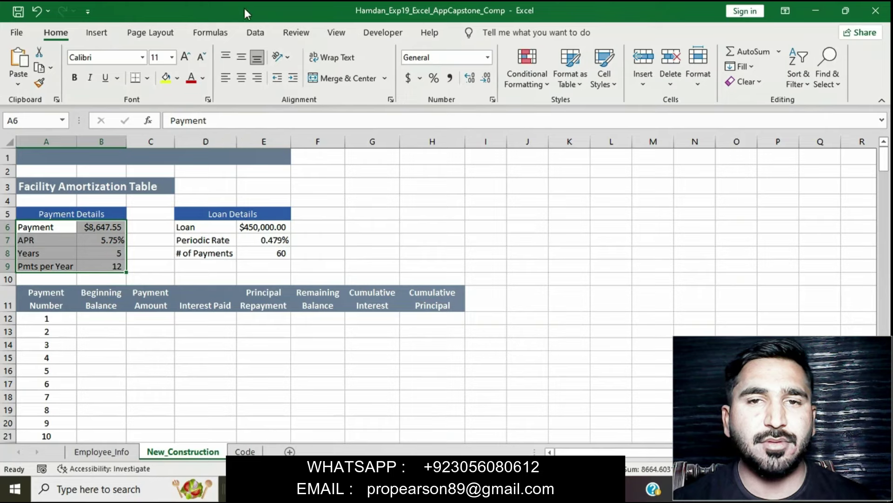
Step: Create range names from the selected A6:B9 data, using the left column values as names
{"action": "left_click", "coordinate": [256, 32]}
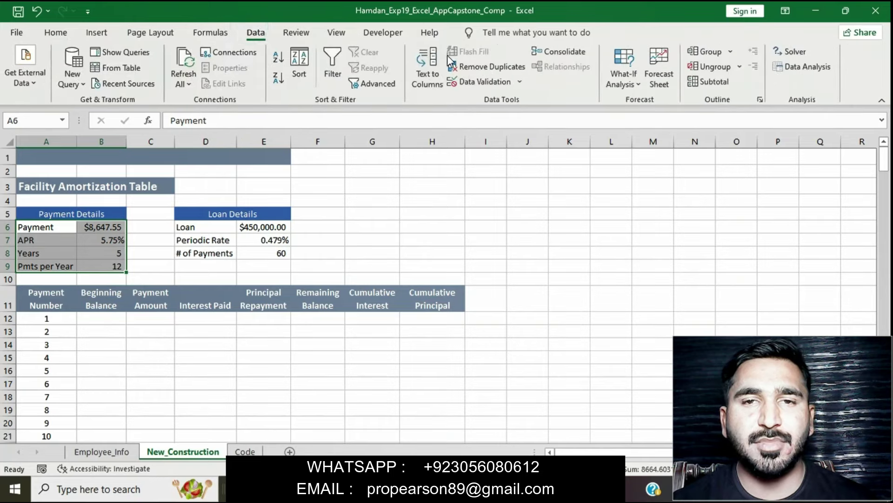
{"action": "left_click", "coordinate": [225, 32]}
{"action": "left_click", "coordinate": [438, 84]}
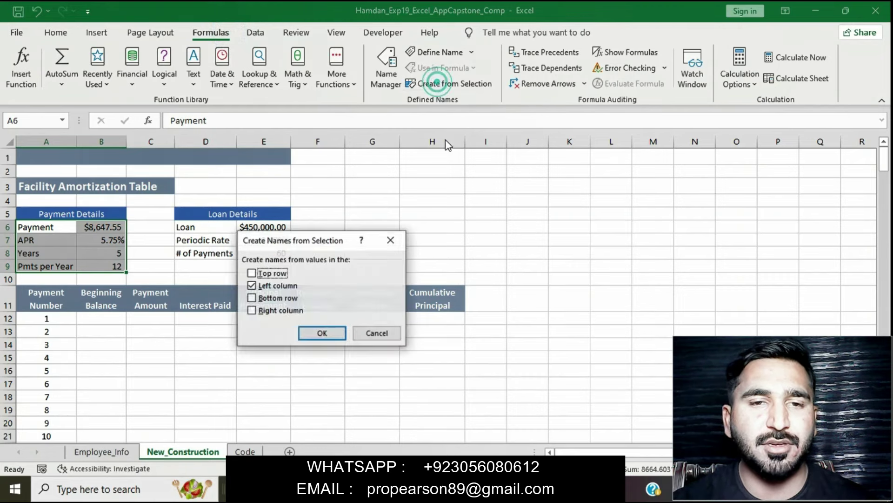
{"action": "left_click", "coordinate": [336, 335]}
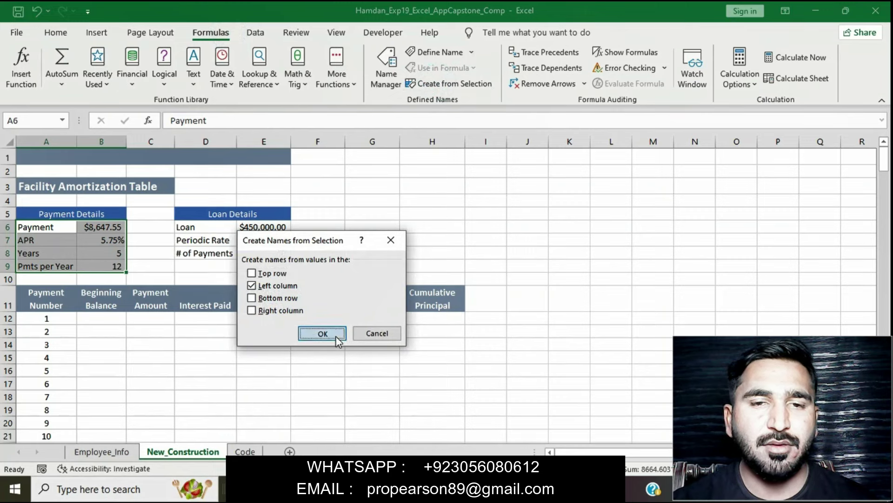
{"action": "left_click", "coordinate": [336, 337]}
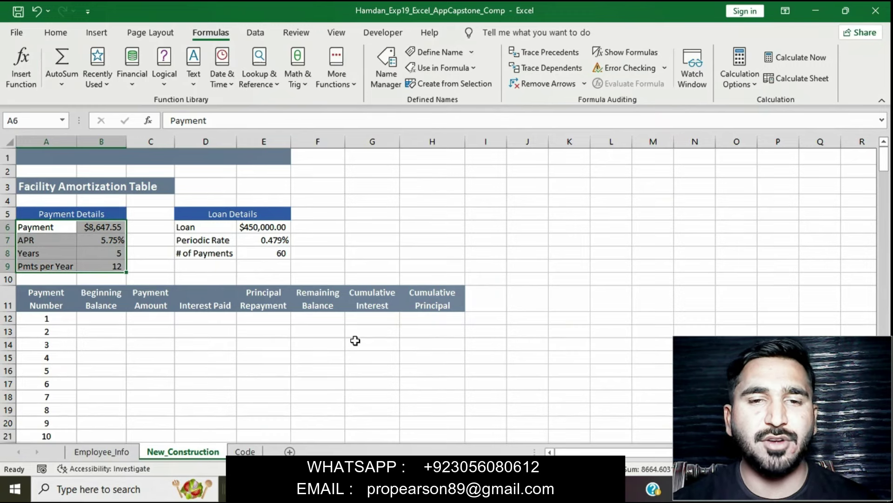
Step: Return to the Word instructions, remove the yellow highlight from step 3 and highlight step 4 in yellow
{"action": "key", "text": "alt+Tab"}
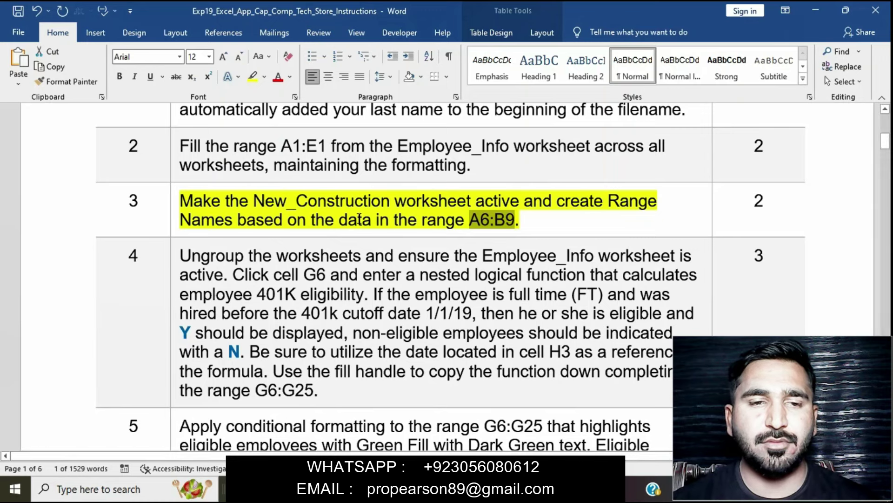
{"action": "left_click", "coordinate": [174, 202]}
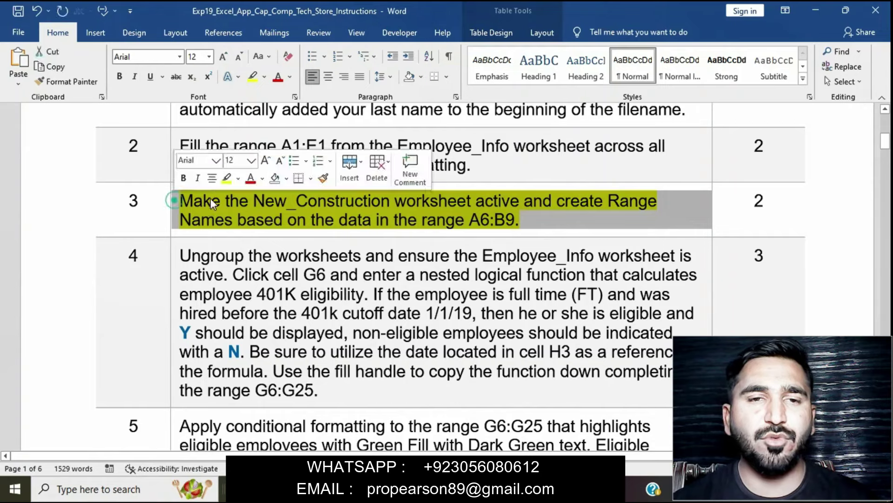
{"action": "left_click", "coordinate": [226, 178]}
{"action": "scroll", "coordinate": [183, 188], "scroll_direction": "down", "scroll_amount": 2}
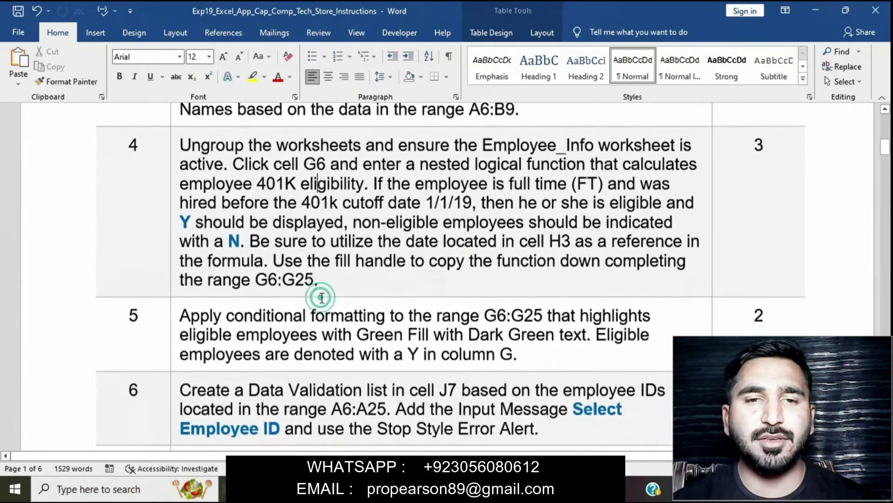
{"action": "left_click", "coordinate": [172, 145]}
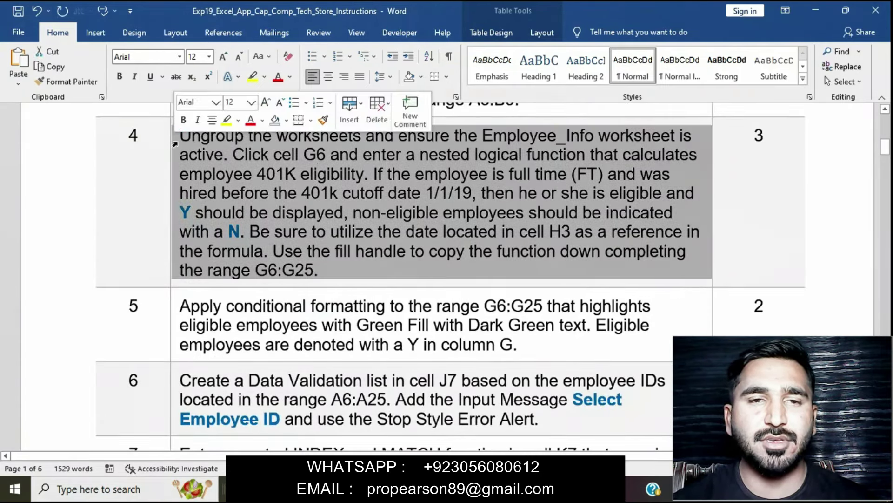
{"action": "left_click", "coordinate": [226, 122]}
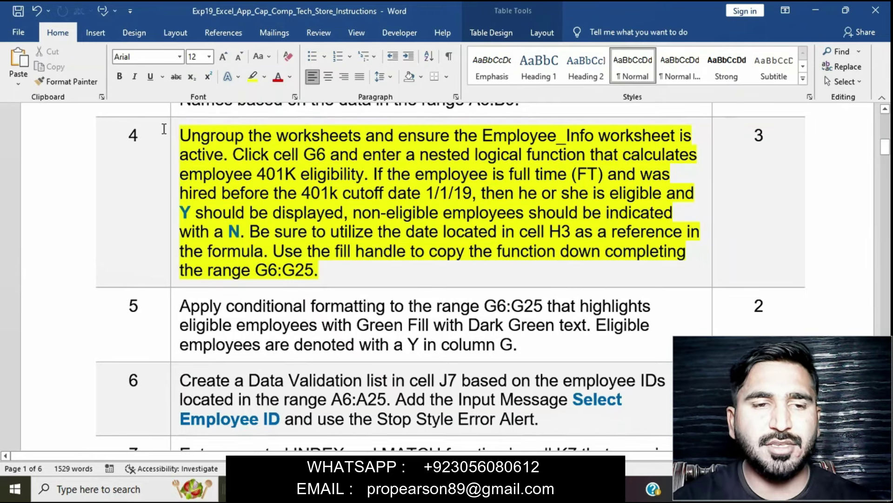
{"action": "left_click", "coordinate": [173, 134]}
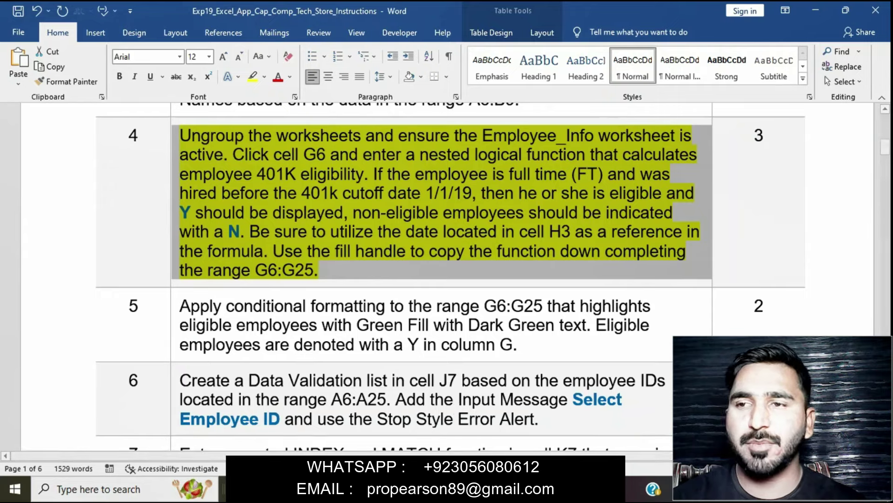
Step: Switch to Excel and select cell G6 on the Employee_Info worksheet
{"action": "key", "text": "alt+Tab"}
{"action": "left_click", "coordinate": [102, 451]}
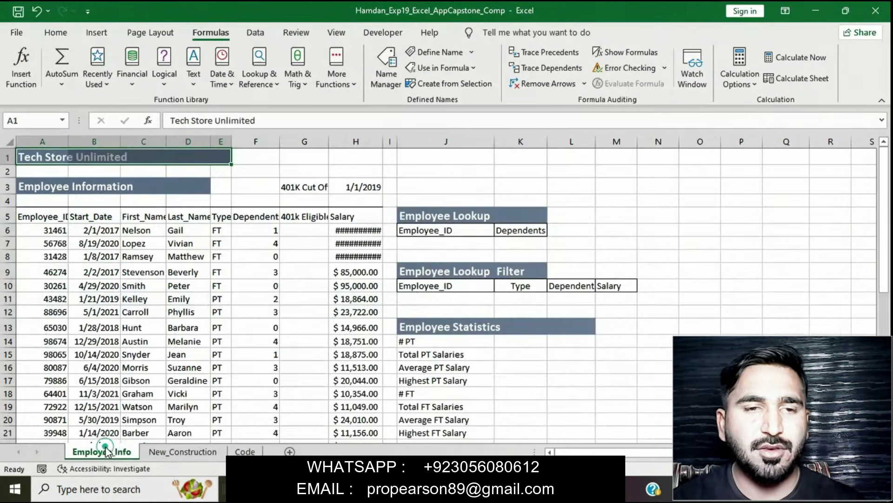
{"action": "left_click_drag", "start_coordinate": [378, 339], "coordinate": [322, 243]}
{"action": "left_click", "coordinate": [315, 233]}
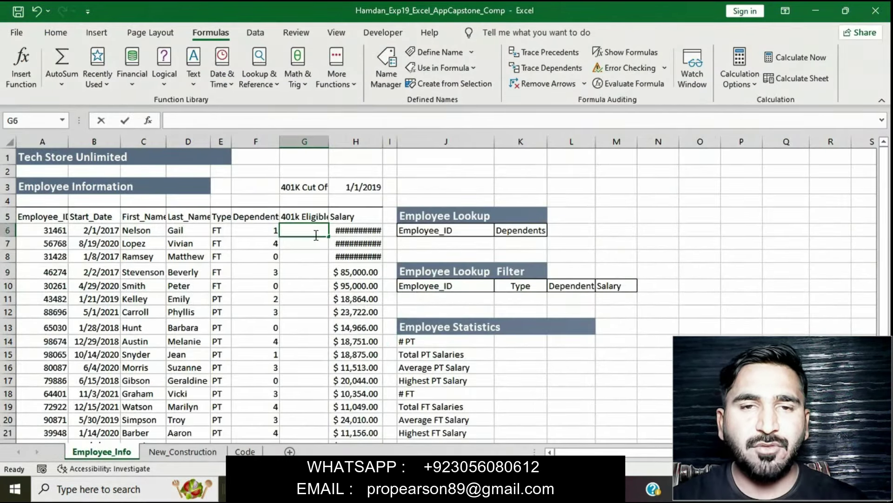
Step: Begin an IF formula in G6 using AND(E6="FT",B6<$H$3) as its logical test
{"action": "type", "text": "=IF"}
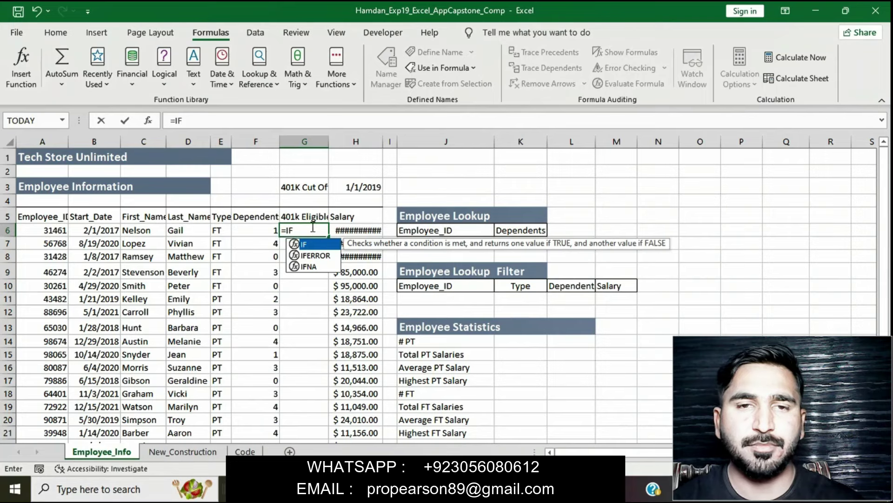
{"action": "left_click", "coordinate": [274, 120]}
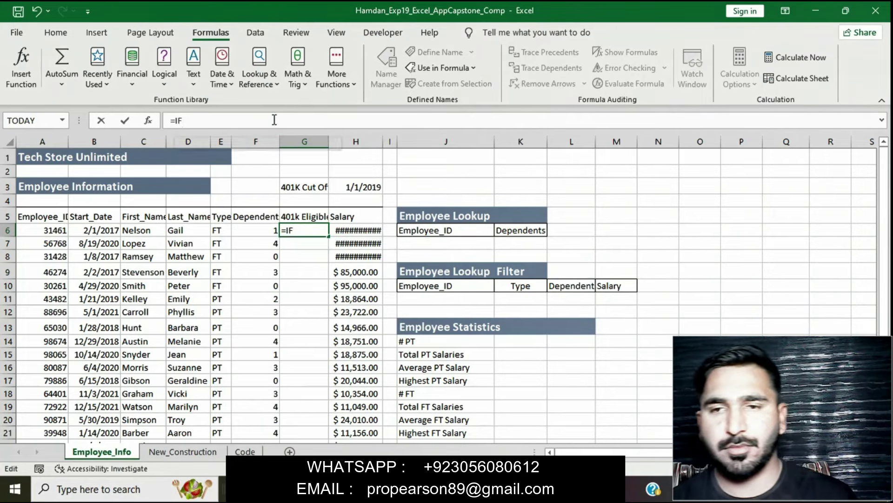
{"action": "type", "text": "(AND("}
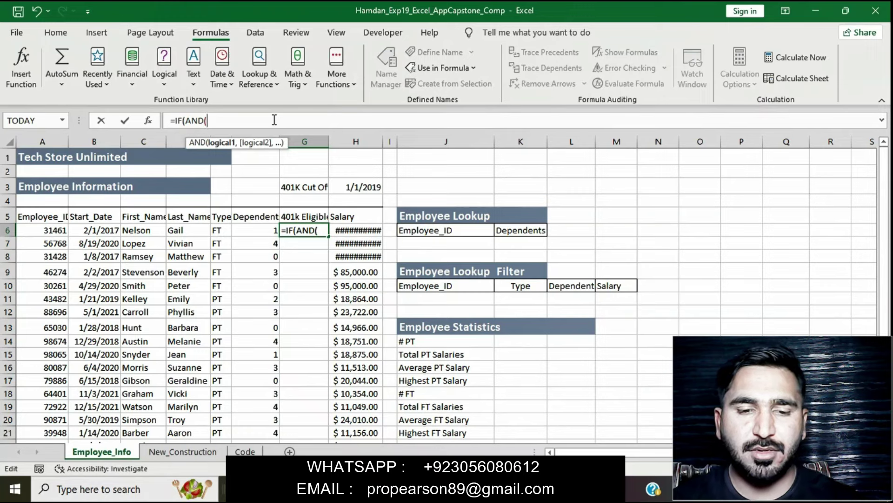
{"action": "type", "text": "3"}
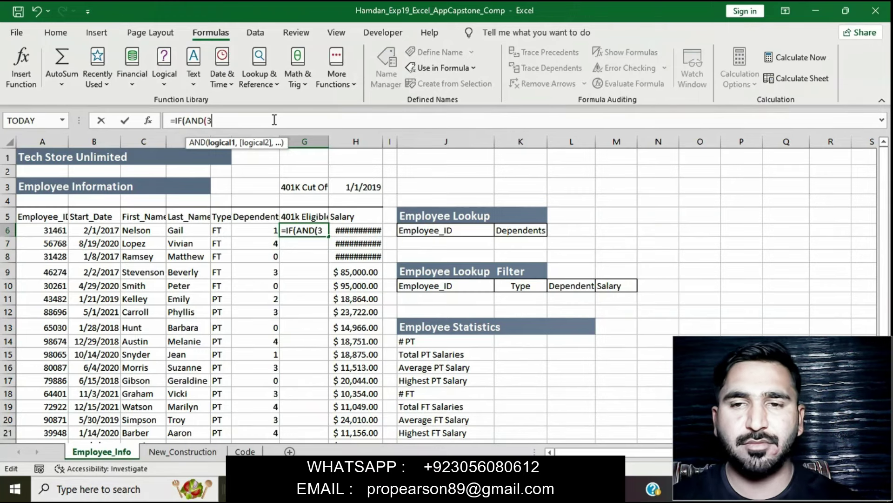
{"action": "key", "text": "BackSpace"}
{"action": "type", "text": "E6"}
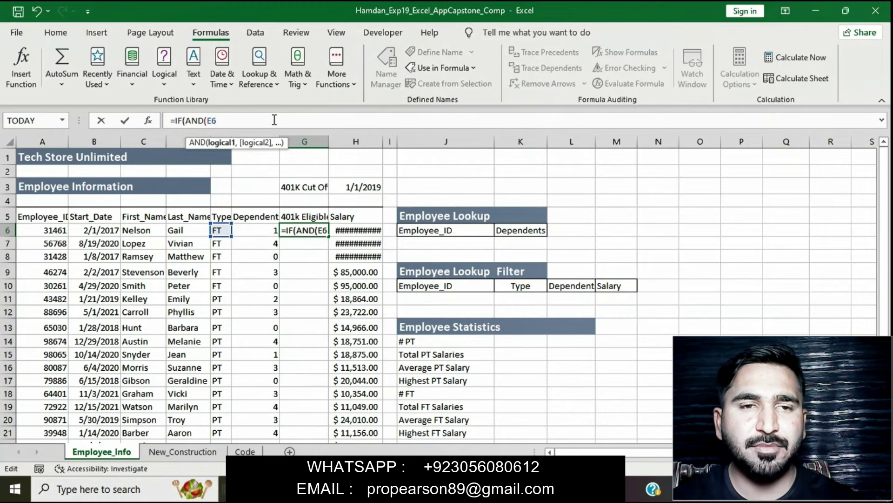
{"action": "type", "text": "=\"FT"}
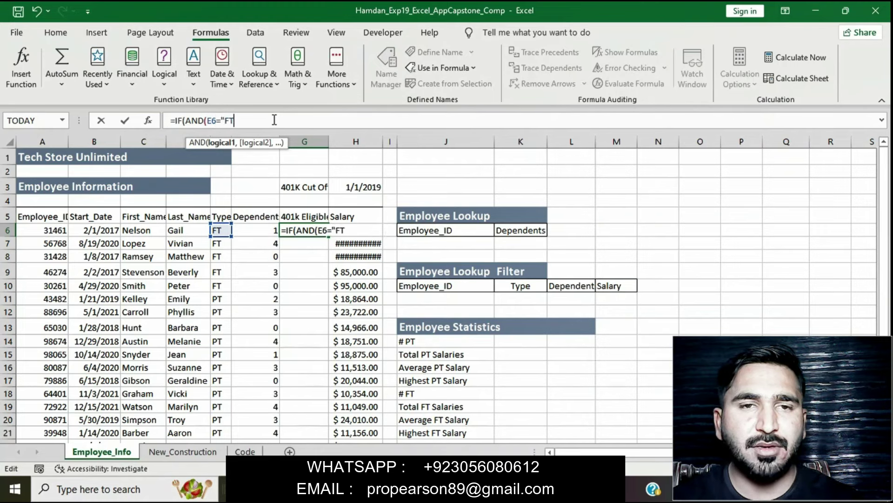
{"action": "type", "text": "\""}
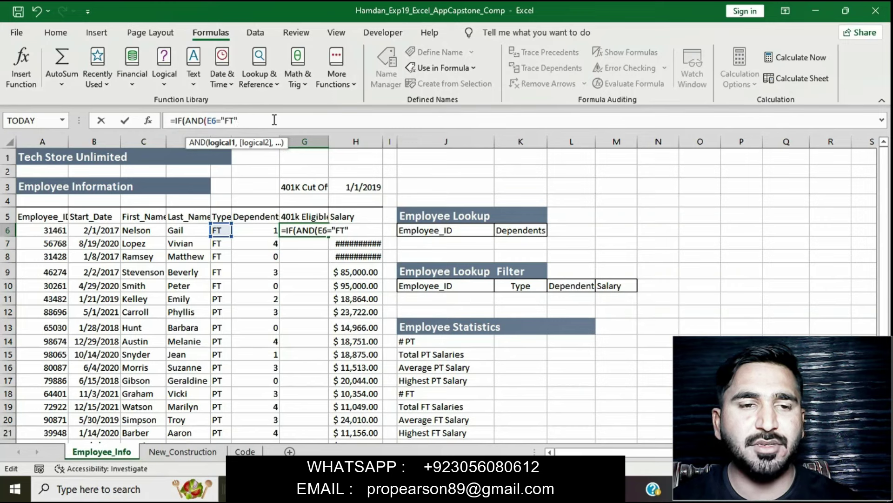
{"action": "type", "text": ",B6"}
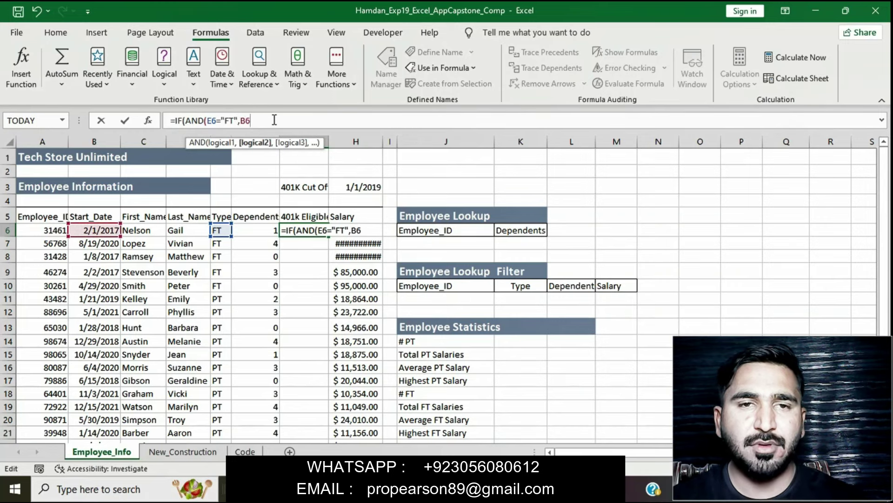
{"action": "type", "text": "<"}
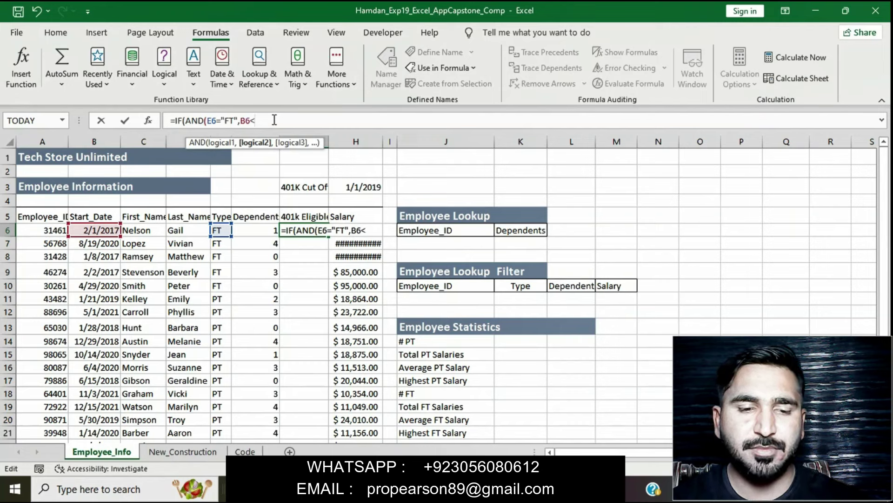
{"action": "type", "text": "$"}
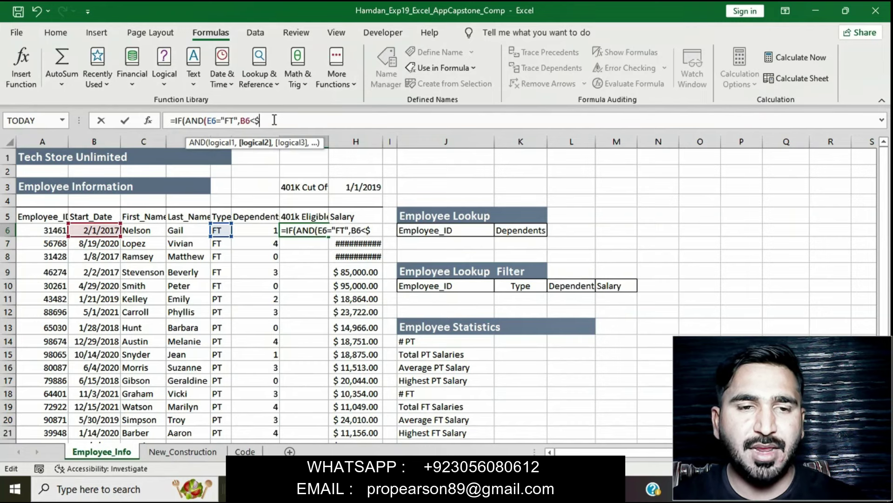
{"action": "type", "text": "H"}
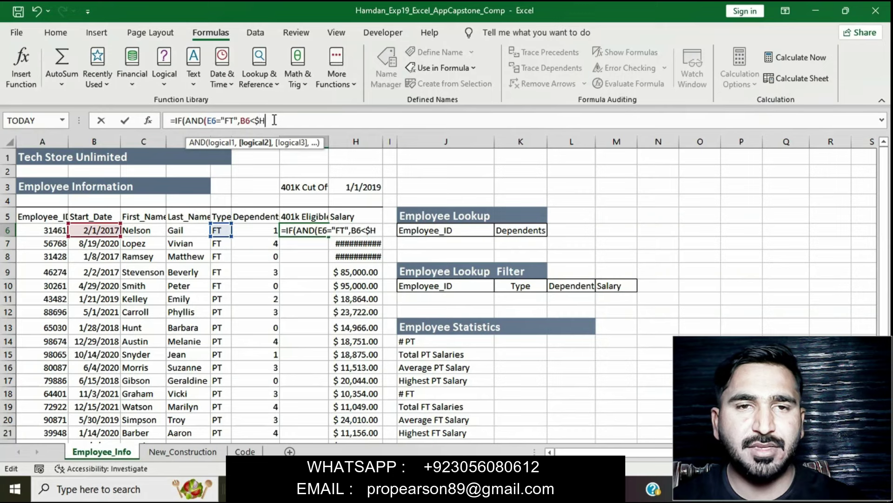
{"action": "type", "text": "$3"}
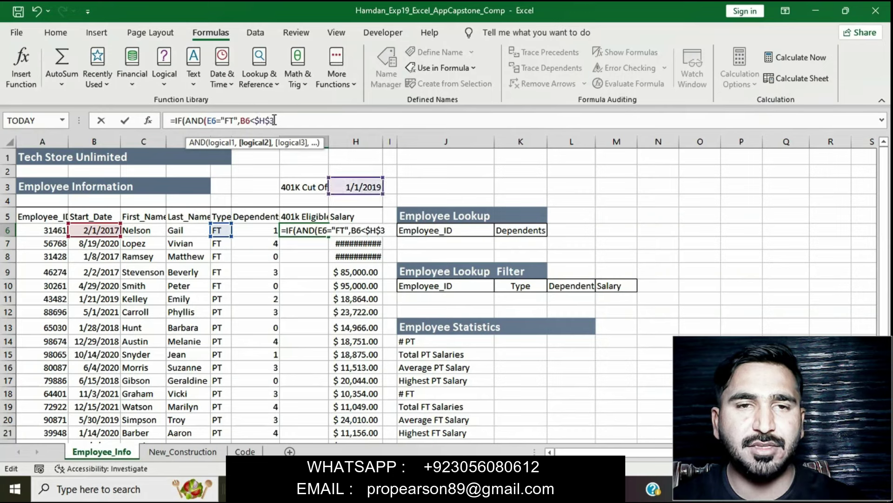
{"action": "type", "text": ")"}
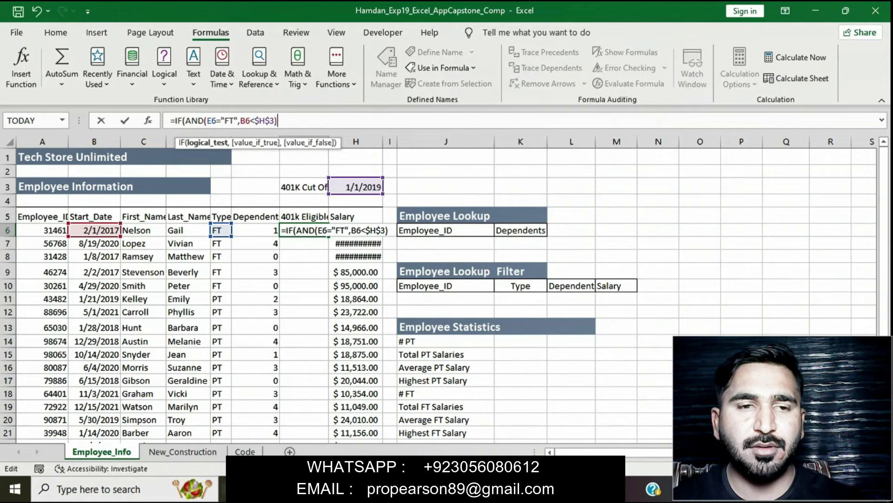
Step: Complete the G6 eligibility formula so it returns "Y" when the test is true and "N" when false
{"action": "left_click", "coordinate": [791, 489]}
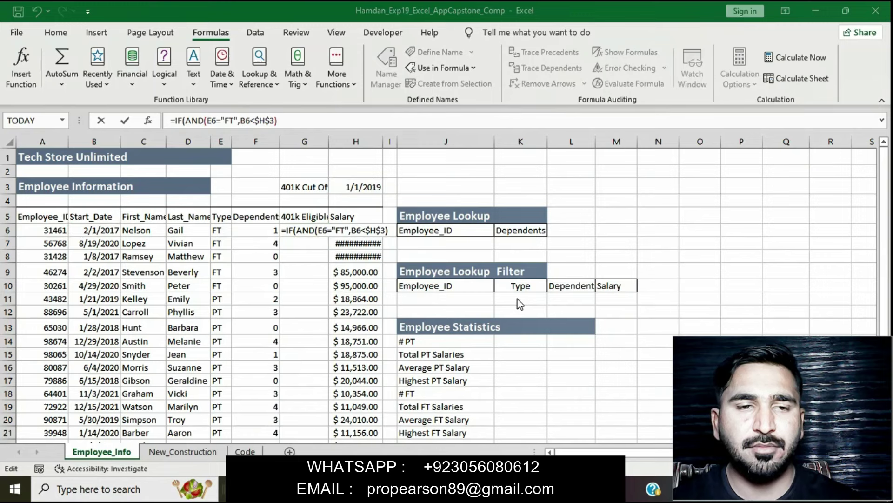
{"action": "left_click", "coordinate": [294, 121]}
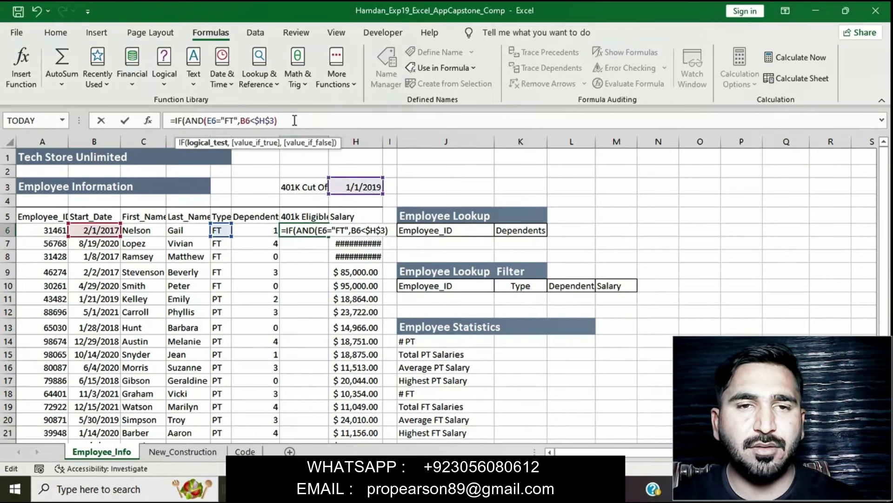
{"action": "type", "text": "),\""}
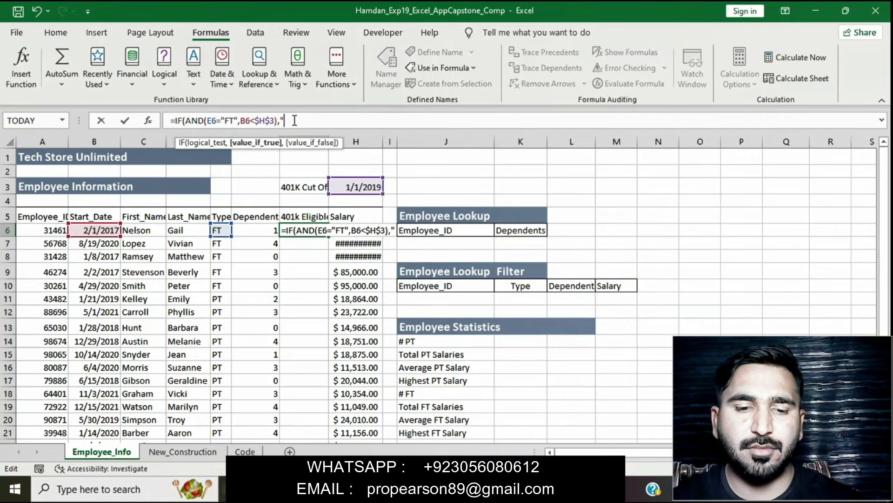
{"action": "type", "text": "Y"}
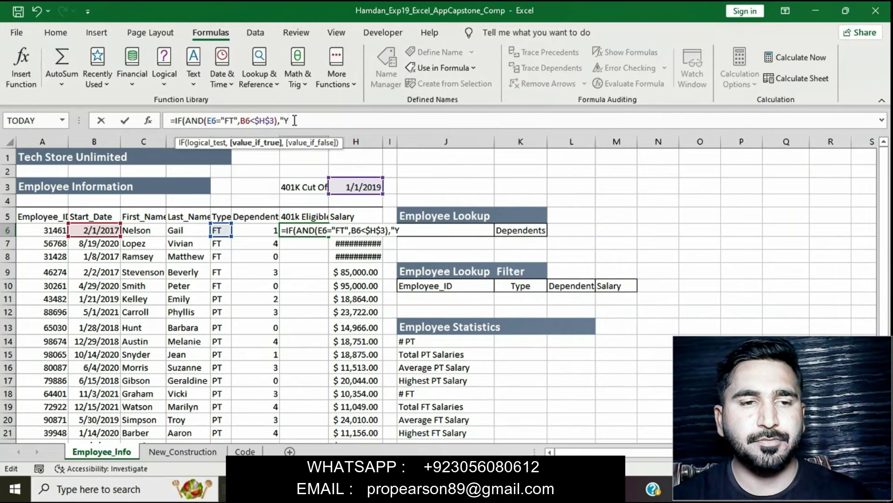
{"action": "type", "text": "\""}
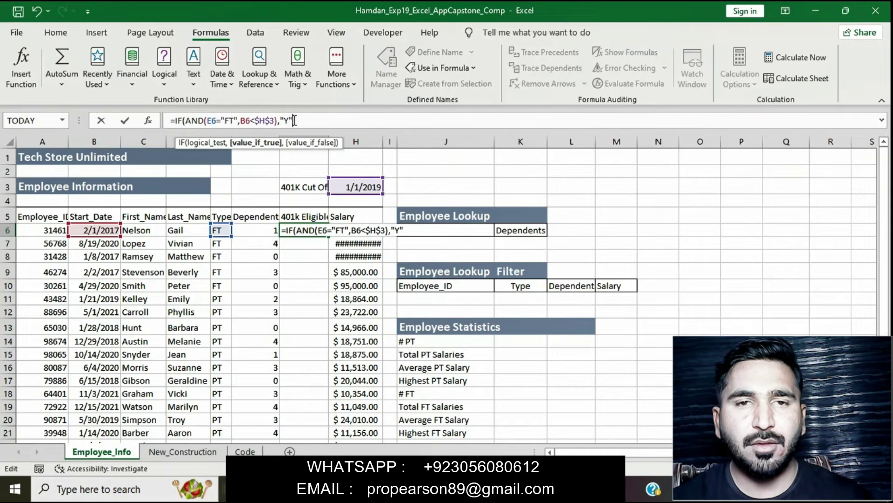
{"action": "type", "text": ",\"N\""}
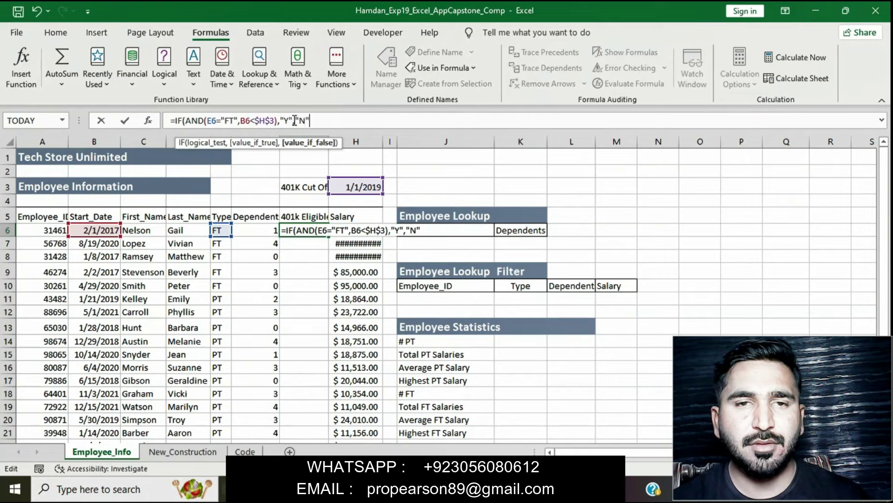
{"action": "type", "text": ")"}
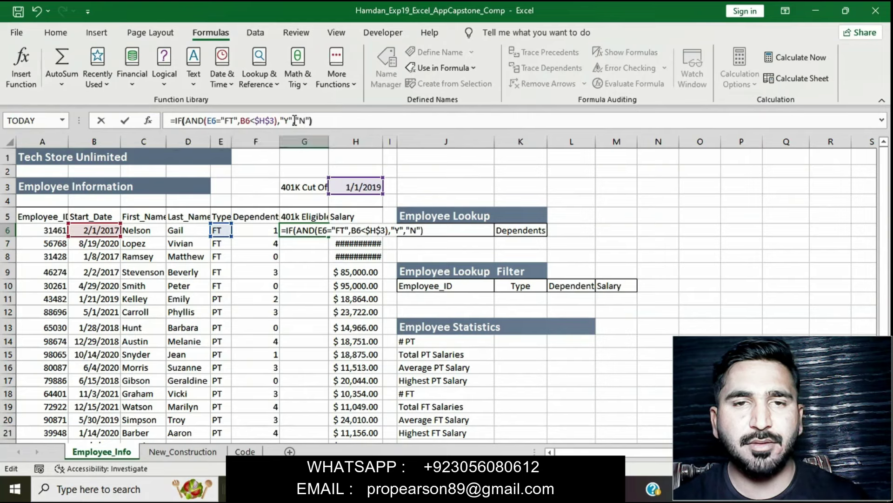
{"action": "key", "text": "Return"}
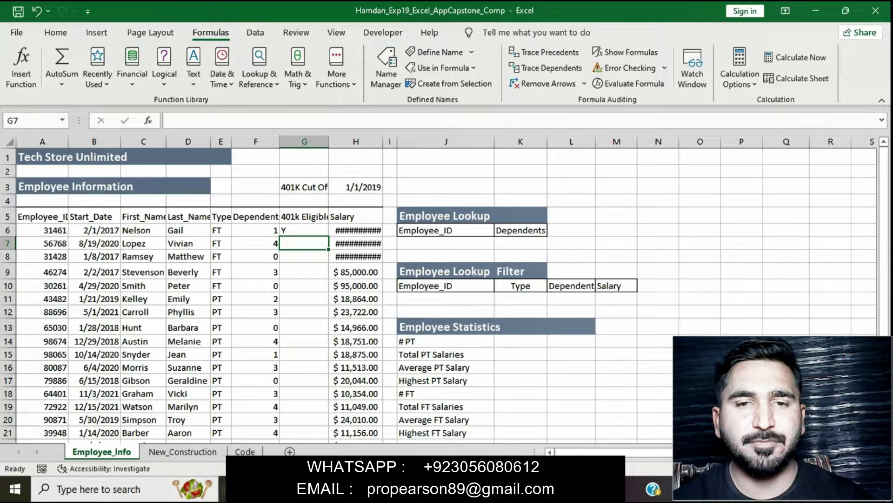
Step: Check the fill instruction of step 4 in Word and copy the G6 formula down through G25 in Excel
{"action": "key", "text": "alt+Tab"}
{"action": "left_click", "coordinate": [452, 270]}
{"action": "left_click_drag", "start_coordinate": [274, 251], "coordinate": [329, 265]}
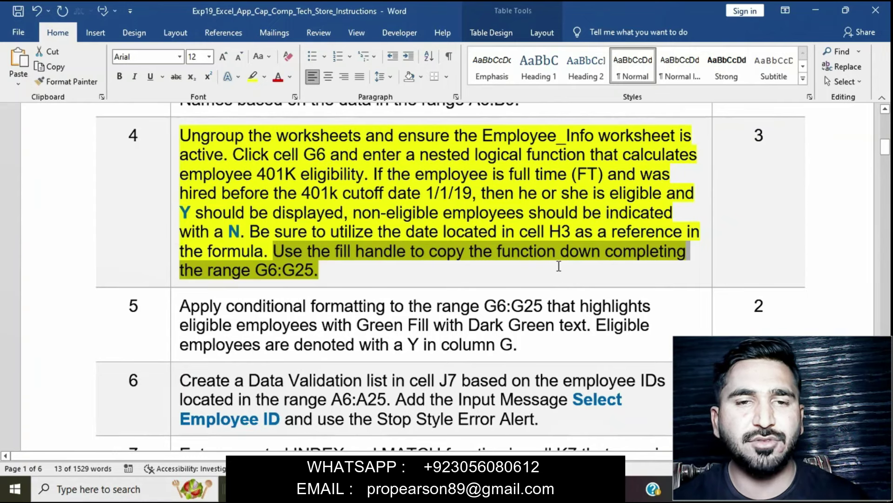
{"action": "key", "text": "alt+Tab"}
{"action": "left_click_drag", "start_coordinate": [328, 236], "coordinate": [317, 417]}
{"action": "left_click", "coordinate": [548, 354]}
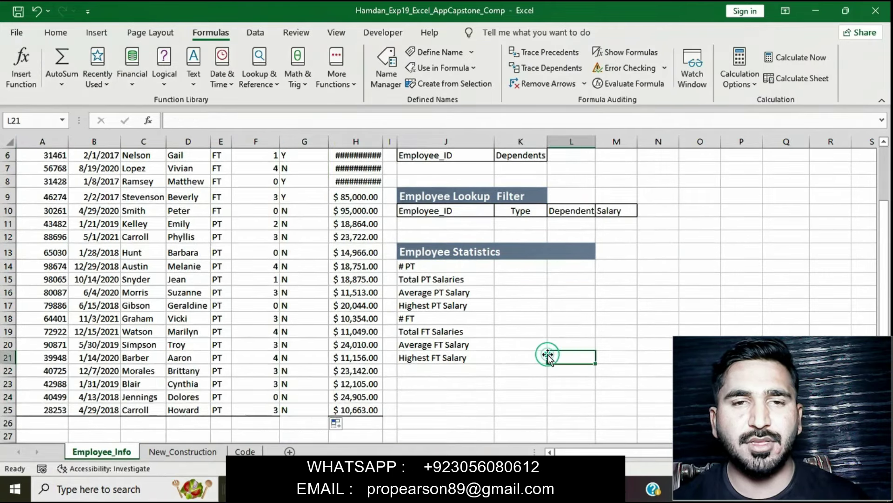
{"action": "scroll", "coordinate": [548, 355], "scroll_direction": "up", "scroll_amount": 2}
Step: Return to the Word instructions and remove the yellow highlight from step 4
{"action": "key", "text": "alt+Tab"}
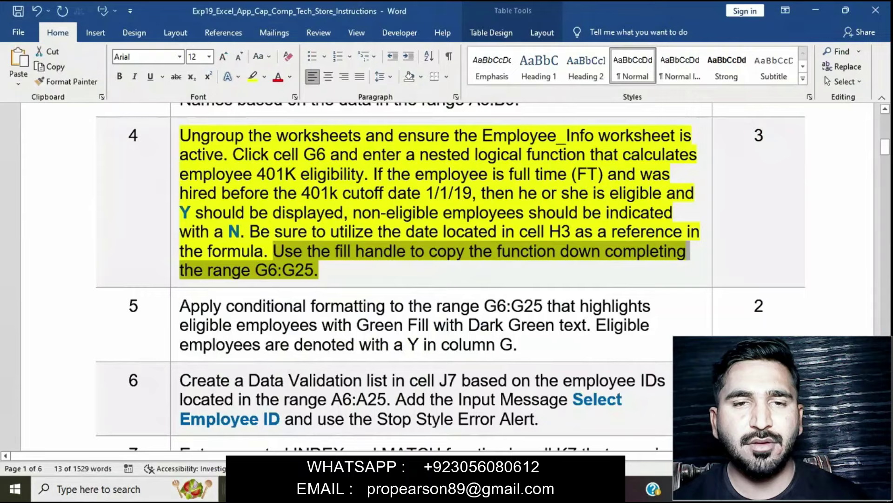
{"action": "left_click", "coordinate": [358, 262]}
{"action": "left_click", "coordinate": [174, 135]}
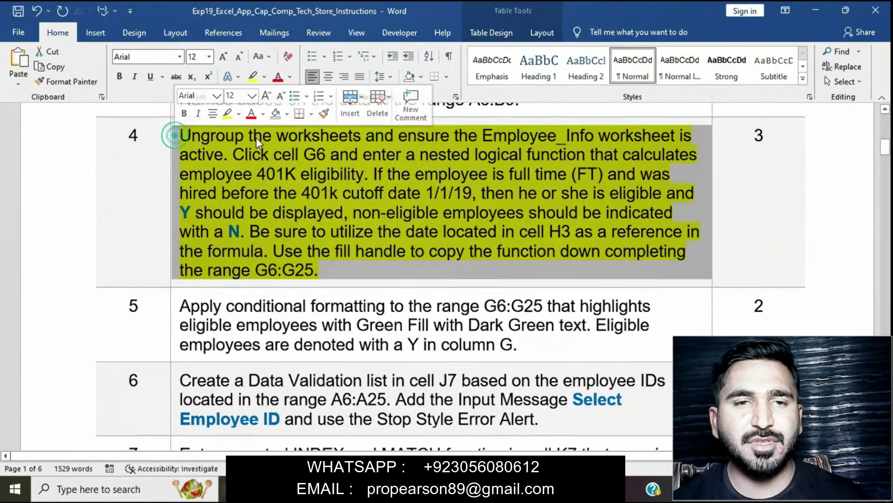
{"action": "left_click", "coordinate": [225, 115]}
{"action": "scroll", "coordinate": [312, 209], "scroll_direction": "down", "scroll_amount": 3}
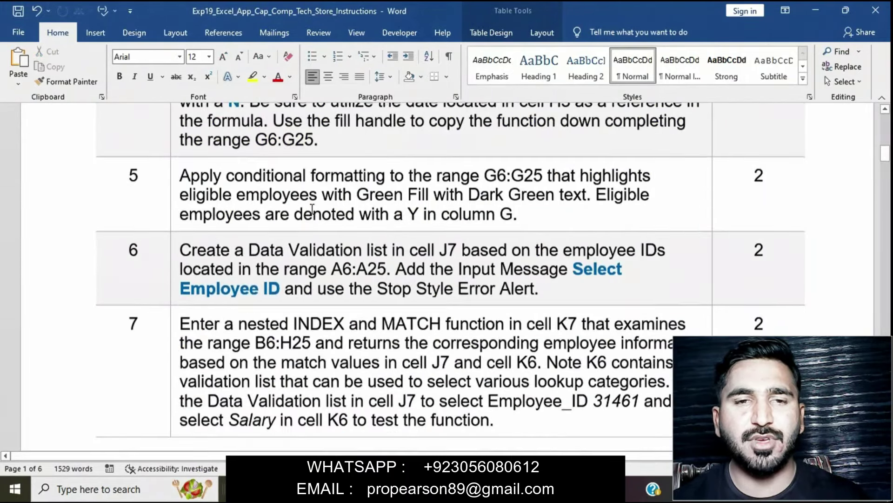
{"action": "left_click_drag", "start_coordinate": [170, 179], "coordinate": [175, 179]}
{"action": "left_click", "coordinate": [174, 179]}
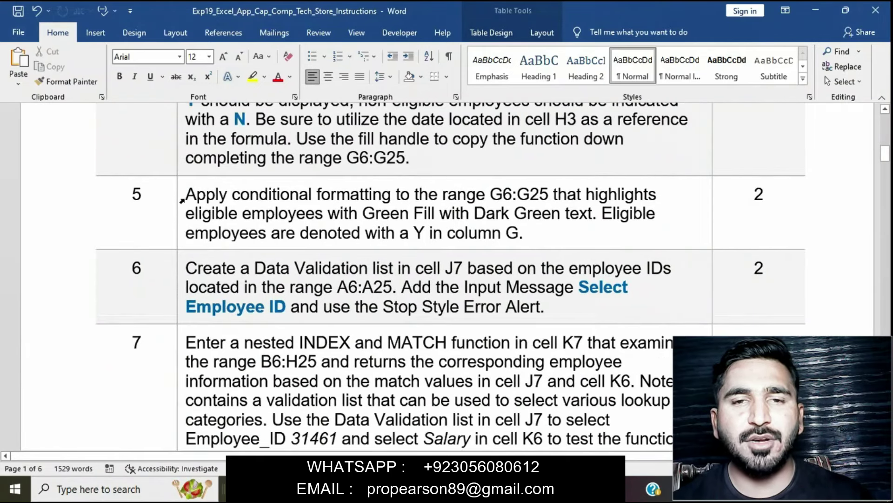
{"action": "key", "text": "ctrl+z"}
Step: Highlight the step 5 instruction on conditional formatting in yellow
{"action": "left_click", "coordinate": [176, 178]}
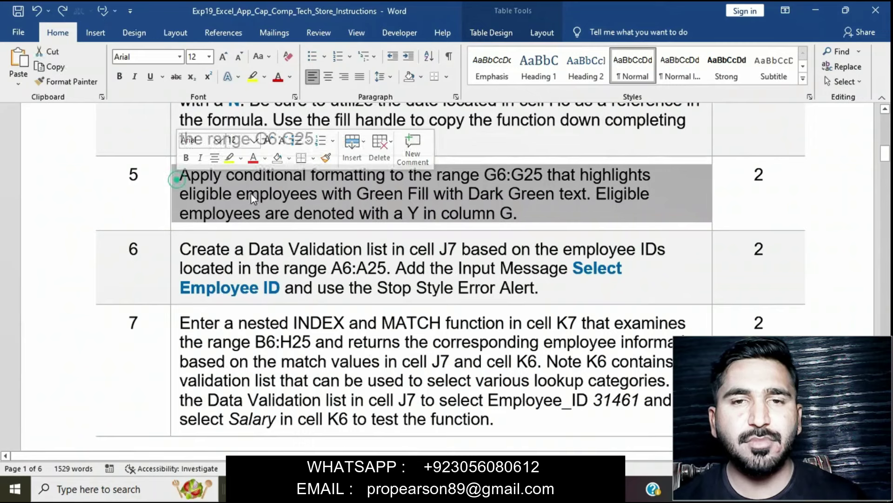
{"action": "left_click", "coordinate": [229, 157]}
{"action": "left_click_drag", "start_coordinate": [276, 204], "coordinate": [191, 174]}
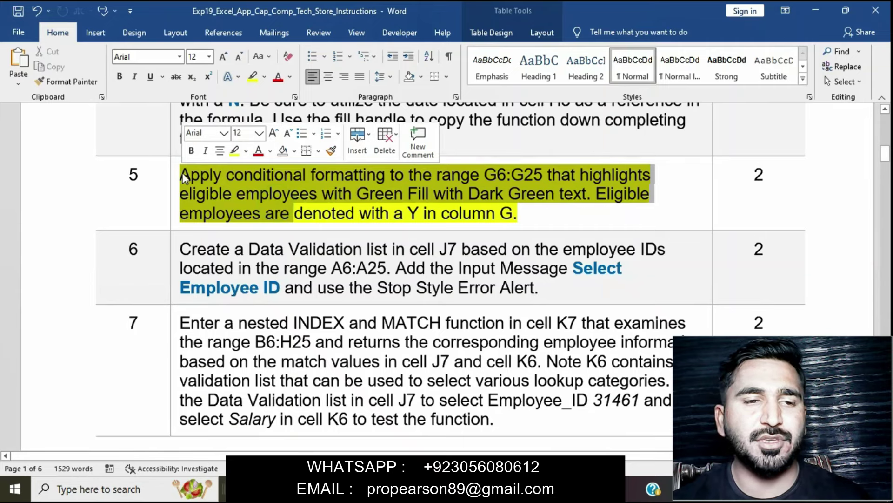
{"action": "left_click", "coordinate": [181, 173]}
{"action": "left_click", "coordinate": [176, 173]}
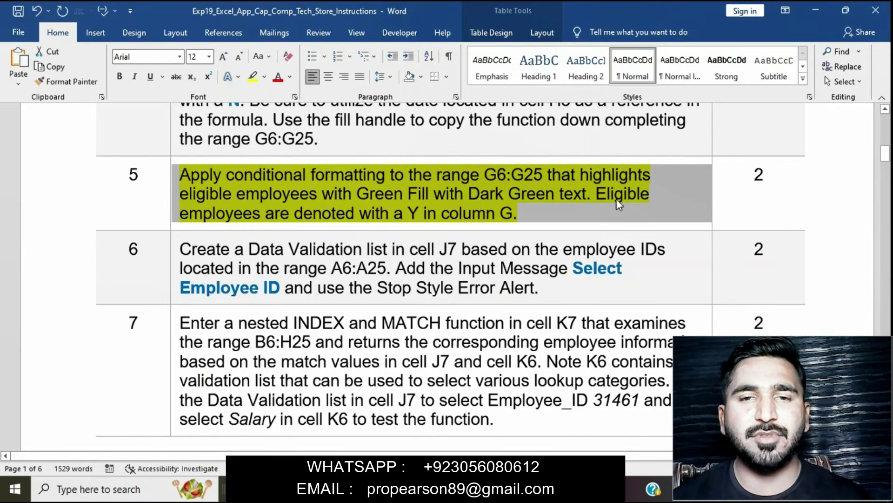
Step: Copy the range reference G6:G25 from step 5 and use it to select that range on Employee_Info in Excel
{"action": "left_click", "coordinate": [514, 215]}
{"action": "double_click", "coordinate": [539, 173]}
{"action": "key", "text": "ctrl+c"}
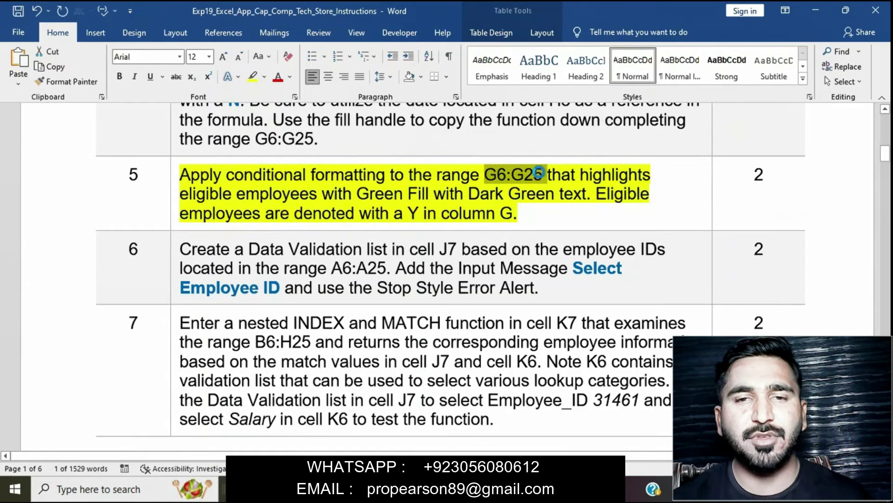
{"action": "left_click", "coordinate": [513, 489]}
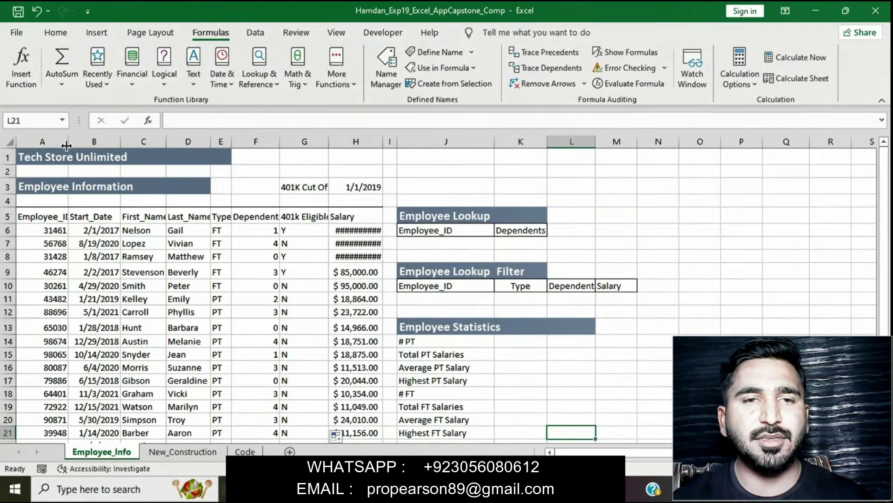
{"action": "left_click", "coordinate": [41, 117]}
{"action": "key", "text": "ctrl+v"}
{"action": "key", "text": "Return"}
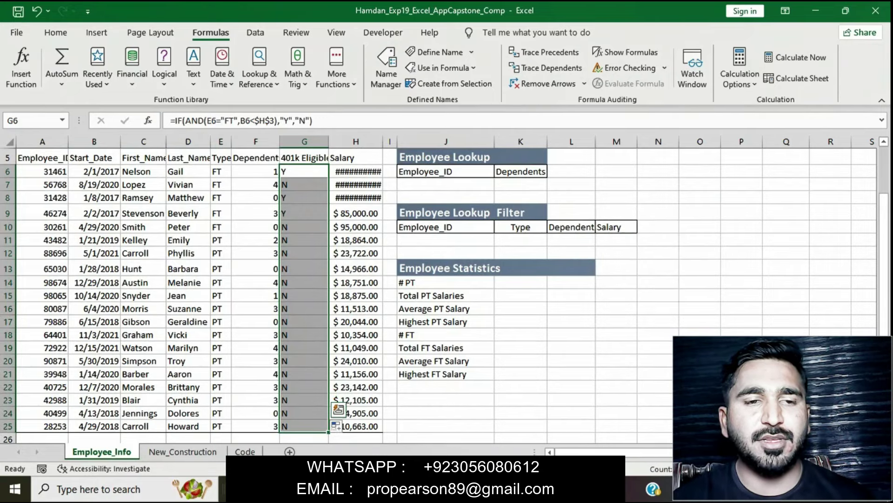
Step: Check the fill, text colour and Y criterion required by step 5 in the Word instructions and return to the Excel workbook
{"action": "key", "text": "alt+Tab"}
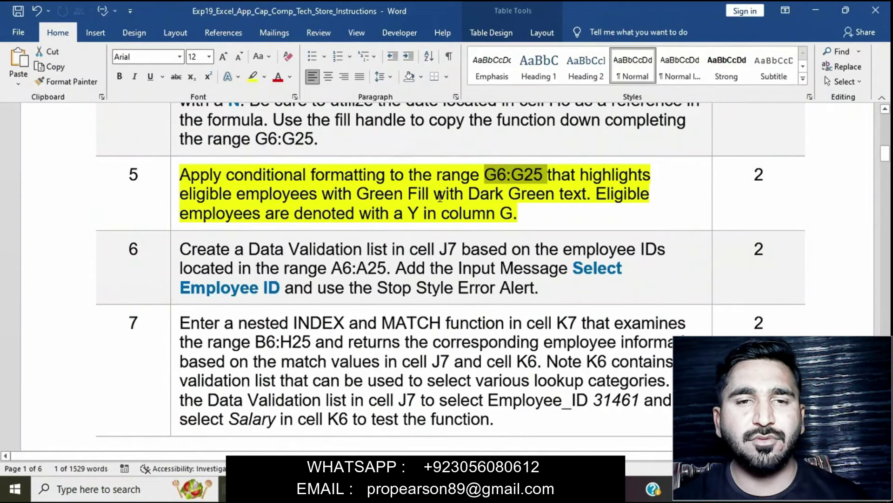
{"action": "left_click_drag", "start_coordinate": [369, 193], "coordinate": [514, 217]}
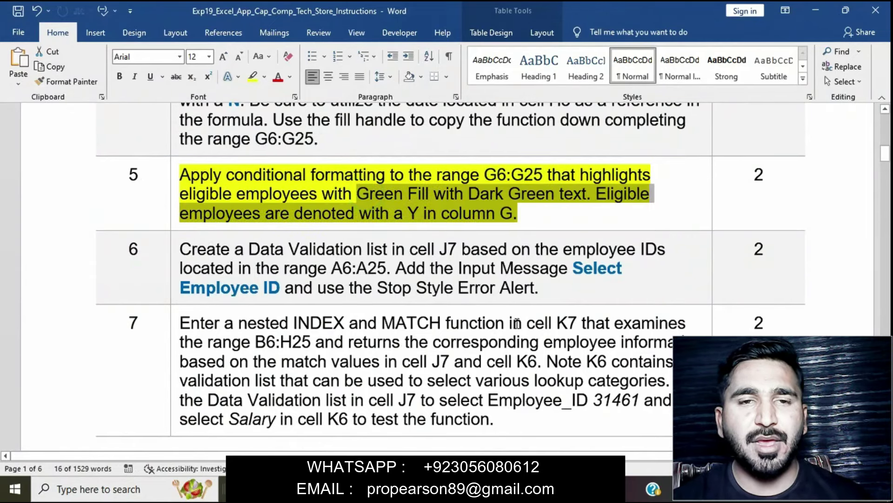
{"action": "key", "text": "alt+Tab"}
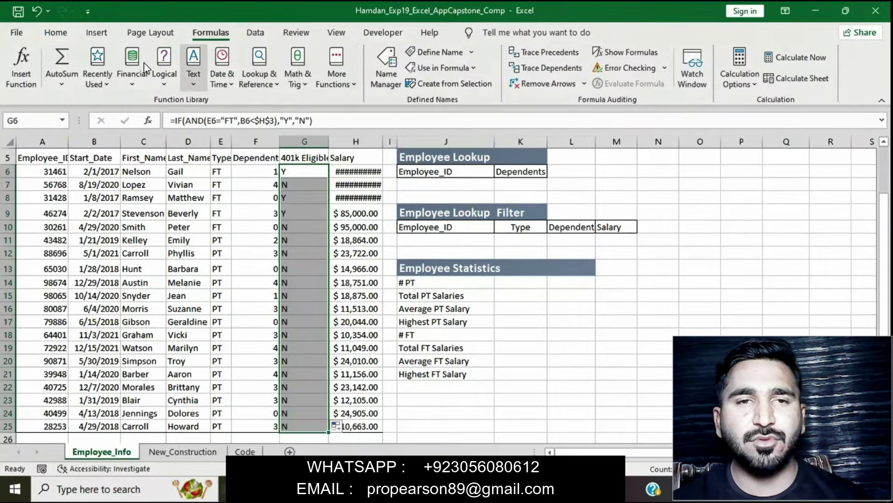
{"action": "left_click", "coordinate": [56, 32]}
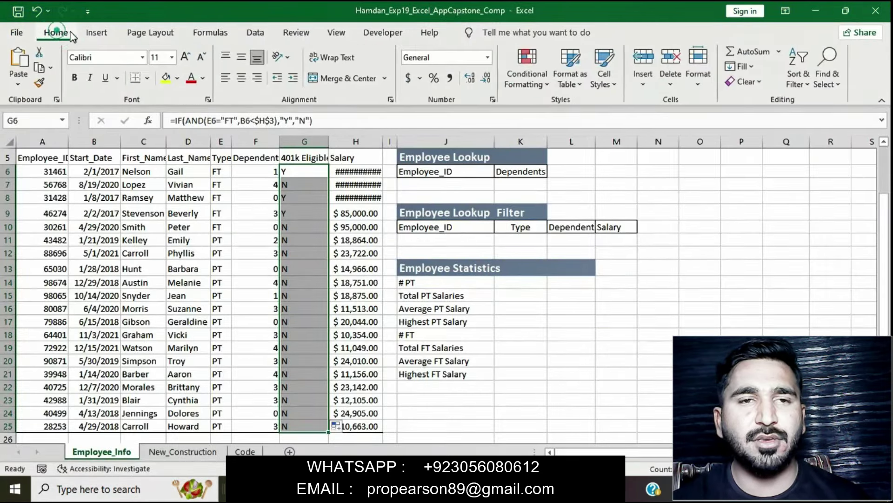
{"action": "left_click", "coordinate": [542, 85]}
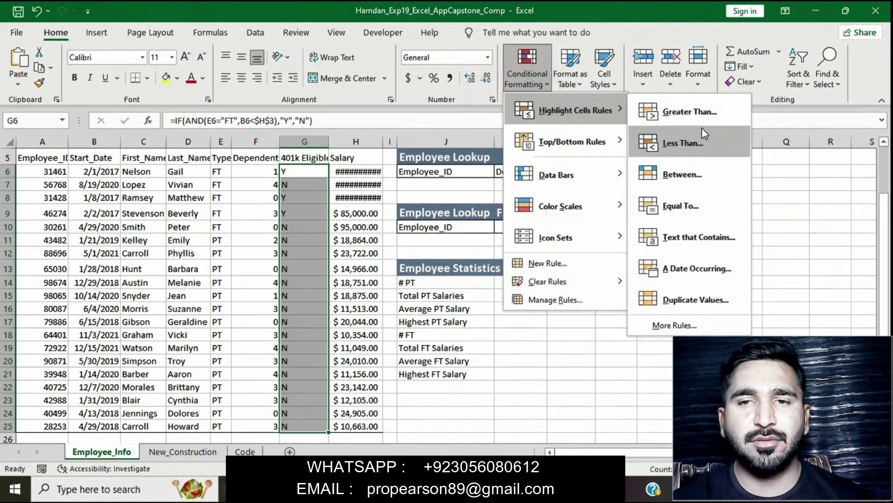
{"action": "left_click", "coordinate": [700, 248]}
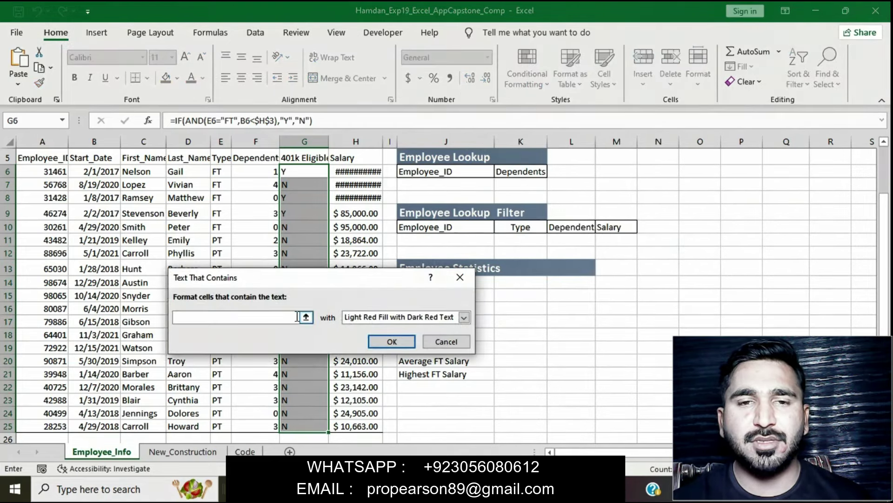
{"action": "type", "text": "Y"}
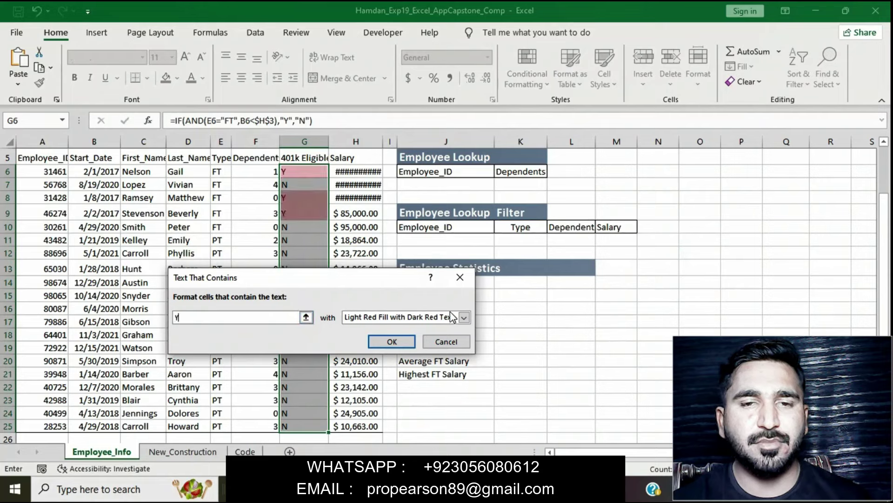
{"action": "left_click", "coordinate": [463, 317]}
{"action": "left_click", "coordinate": [420, 338]}
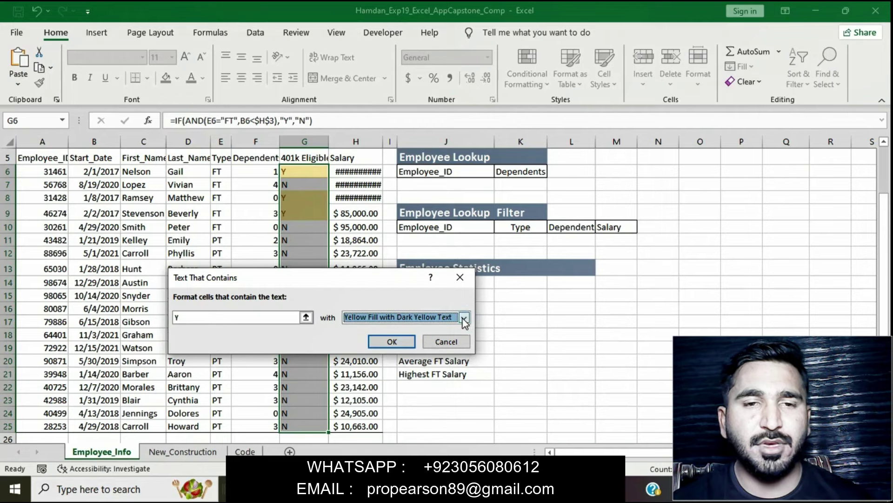
{"action": "left_click", "coordinate": [465, 318]}
{"action": "left_click", "coordinate": [398, 348]}
{"action": "left_click", "coordinate": [430, 344]}
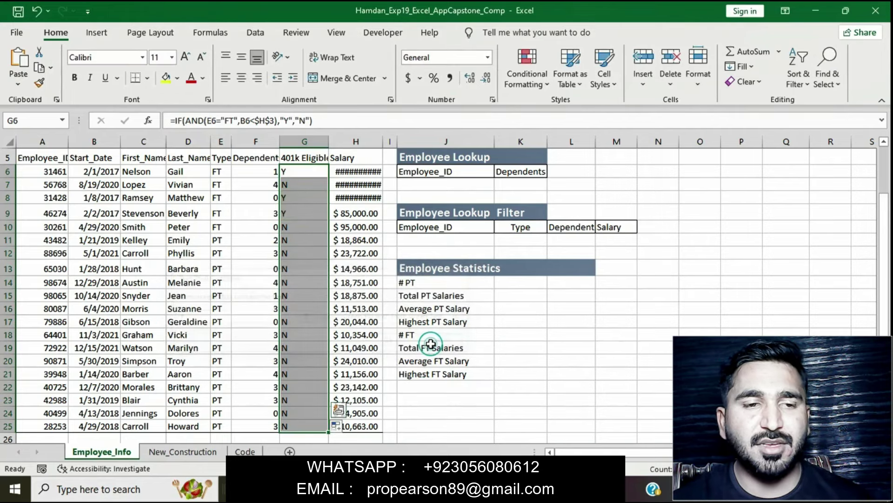
Step: Apply a Text That Contains conditional formatting rule to G6:G25 that formats Y with Green Fill with Dark Green Text
{"action": "left_click", "coordinate": [545, 87]}
{"action": "mouse_move", "coordinate": [549, 111]}
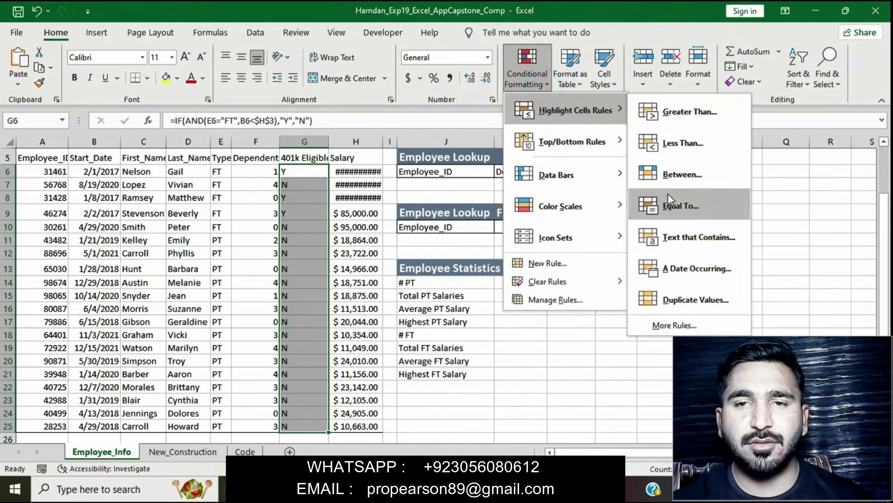
{"action": "left_click", "coordinate": [678, 235]}
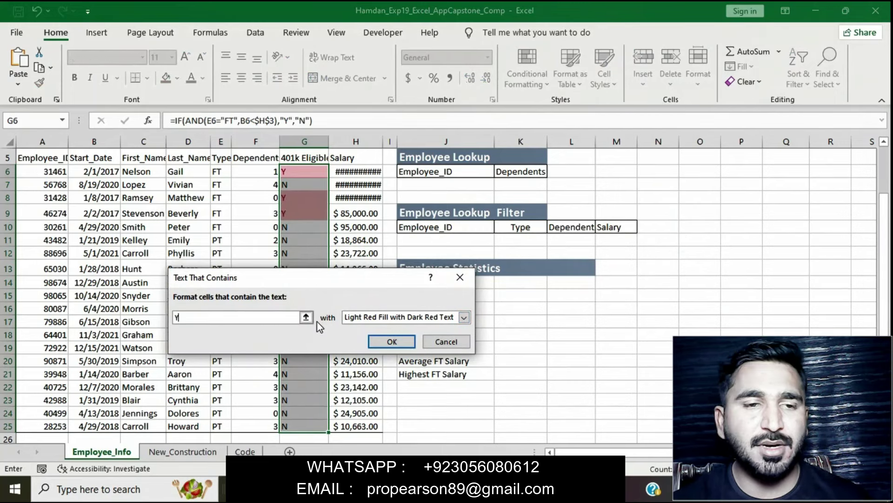
{"action": "left_click", "coordinate": [458, 317]}
{"action": "left_click", "coordinate": [409, 344]}
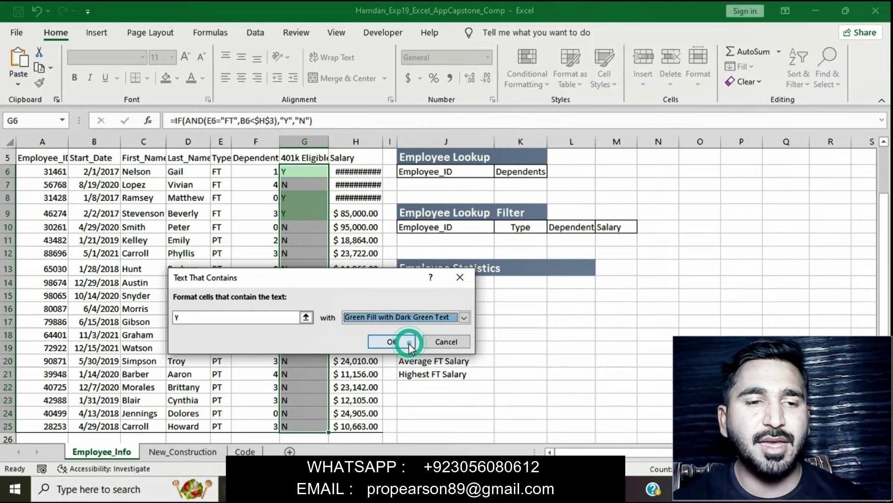
{"action": "left_click", "coordinate": [400, 343]}
{"action": "left_click", "coordinate": [563, 358]}
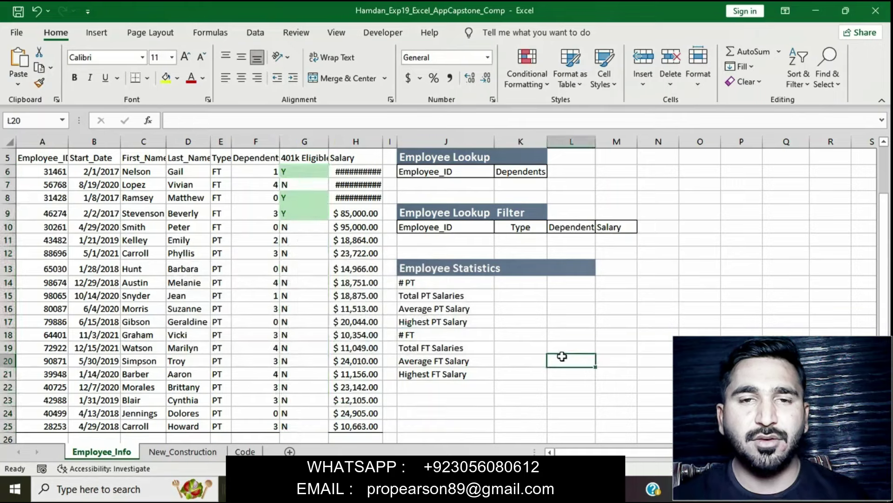
Step: Switch to the Word instructions and remove the yellow highlight from step 5
{"action": "left_click", "coordinate": [425, 489]}
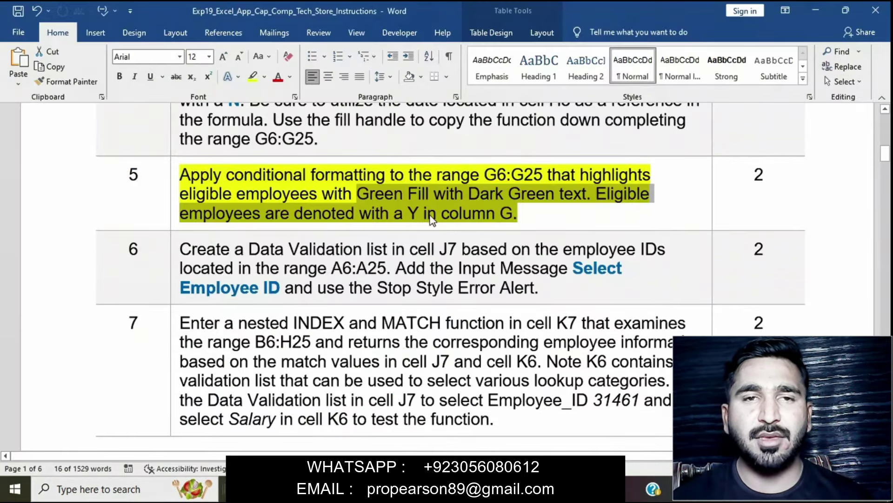
{"action": "left_click", "coordinate": [424, 213]}
{"action": "left_click", "coordinate": [169, 180]}
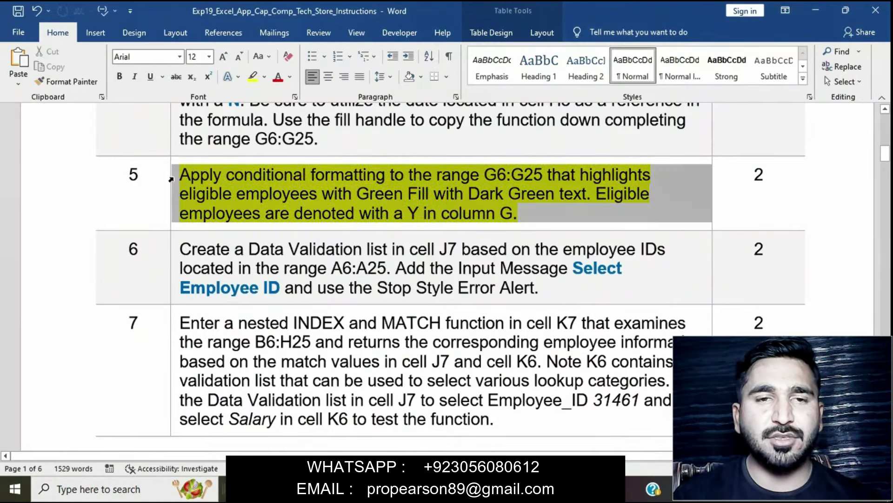
{"action": "left_click", "coordinate": [221, 159]}
Step: Highlight the step 6 instruction on the Data Validation list in yellow
{"action": "scroll", "coordinate": [286, 273], "scroll_direction": "down", "scroll_amount": 2}
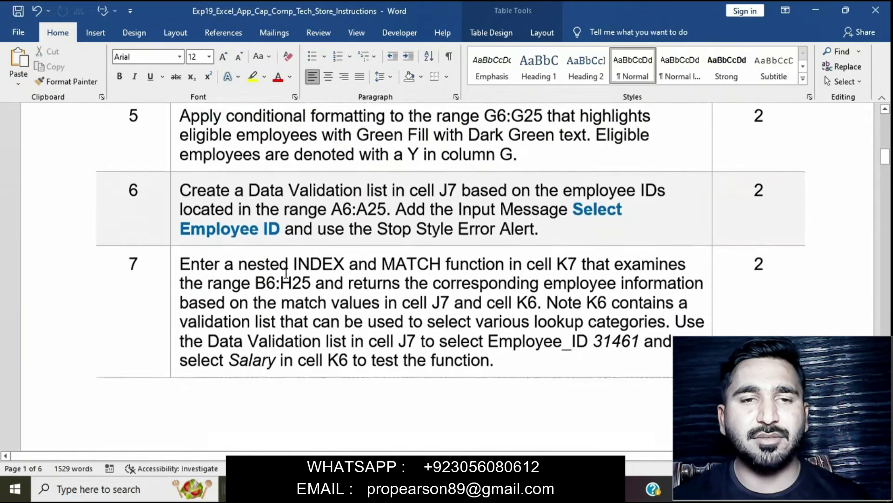
{"action": "left_click", "coordinate": [174, 181]}
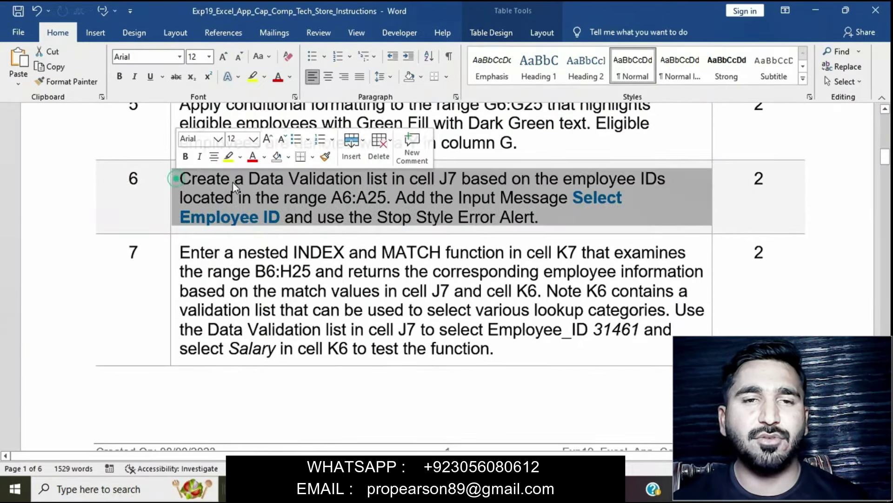
{"action": "left_click", "coordinate": [229, 156]}
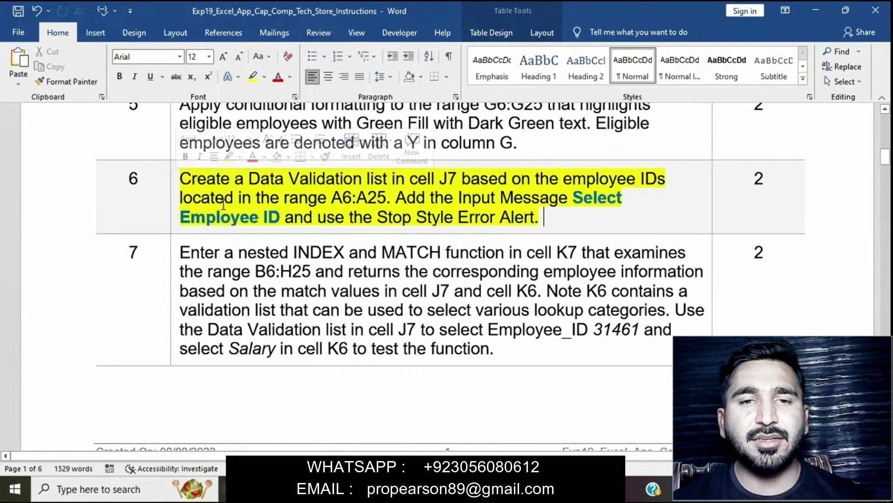
{"action": "left_click", "coordinate": [175, 179]}
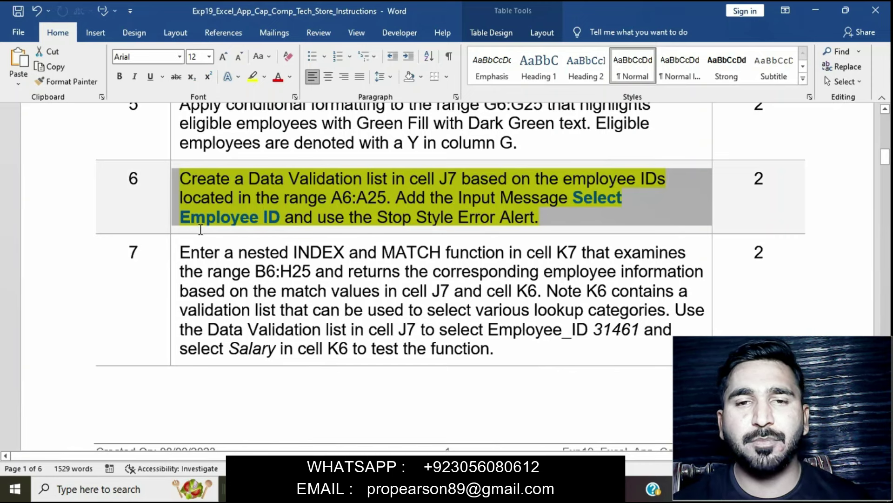
{"action": "left_click", "coordinate": [515, 222]}
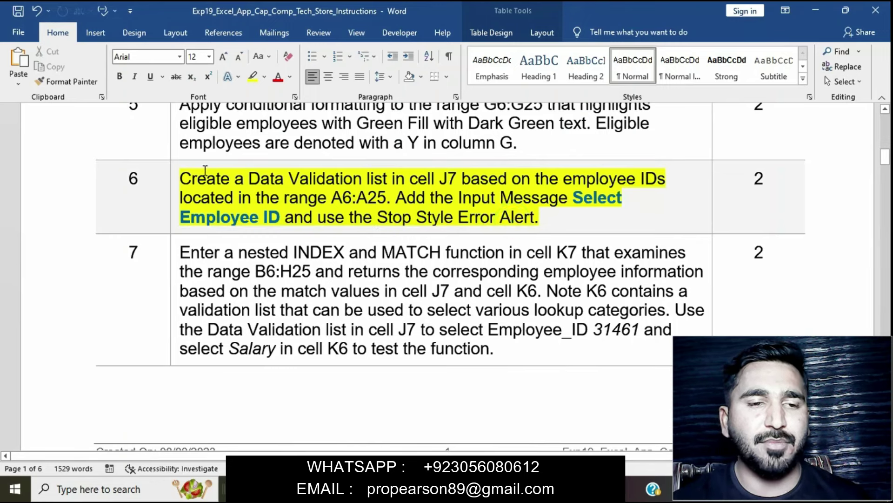
Step: Check the list requirement in step 6 in Word and open the Data Validation settings for cell J7 in Excel
{"action": "left_click_drag", "start_coordinate": [181, 179], "coordinate": [399, 190]}
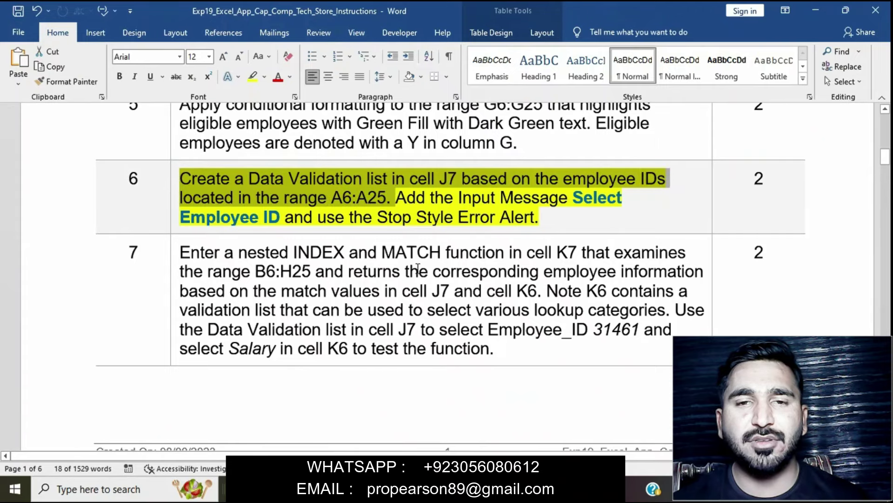
{"action": "key", "text": "alt+Tab"}
{"action": "left_click", "coordinate": [440, 183]}
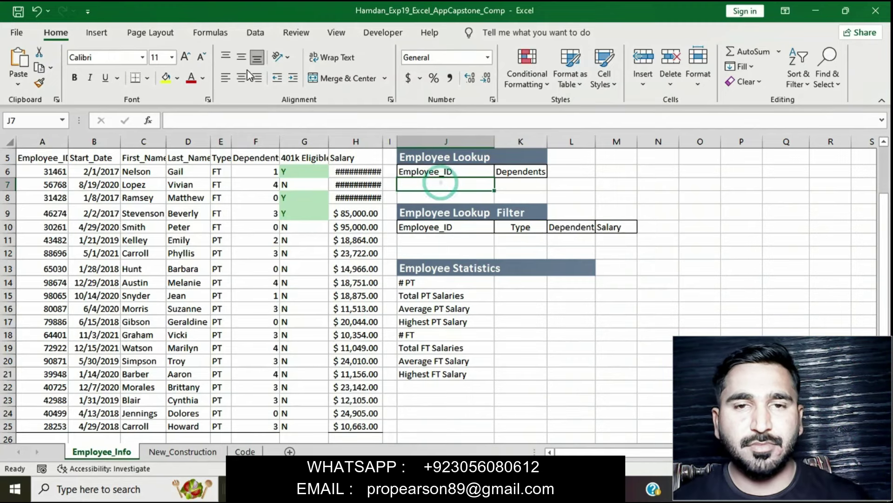
{"action": "left_click", "coordinate": [247, 34]}
{"action": "left_click", "coordinate": [523, 81]}
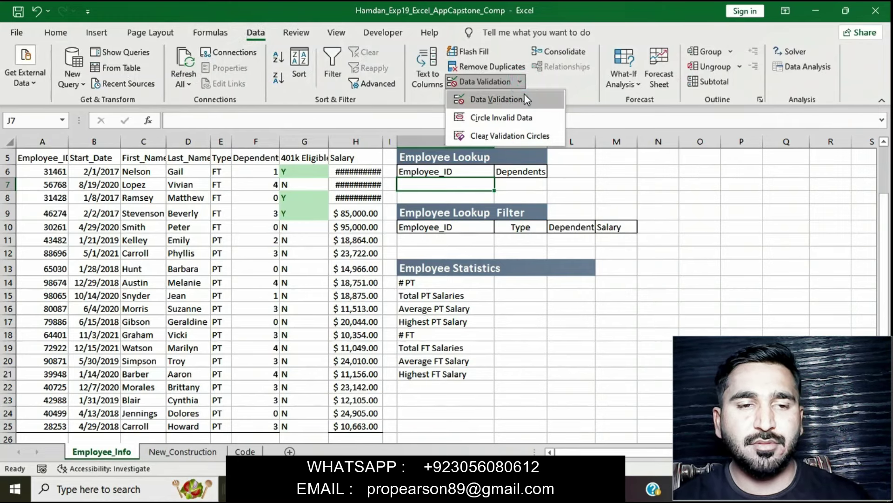
{"action": "left_click", "coordinate": [524, 96]}
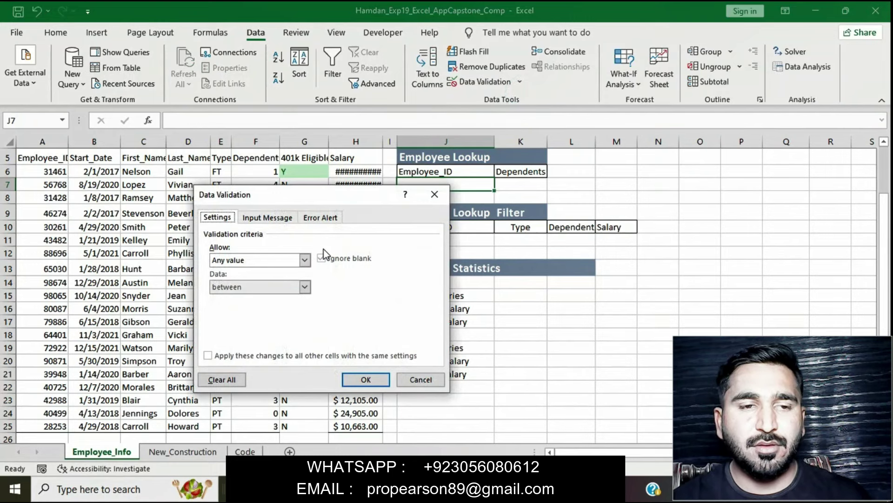
Step: Set J7's validation criteria to List with the employee IDs in =$A$6:$A$25 as the source
{"action": "left_click", "coordinate": [304, 260]}
{"action": "left_click", "coordinate": [272, 298]}
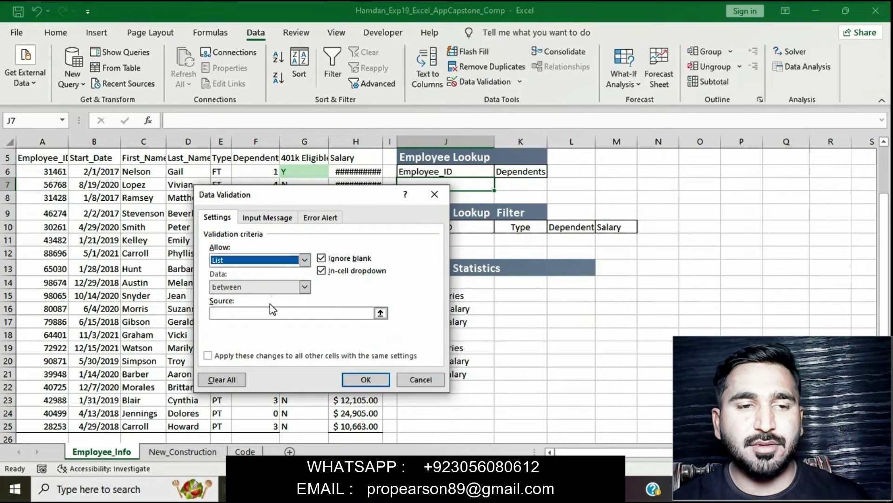
{"action": "left_click", "coordinate": [268, 312]}
{"action": "scroll", "coordinate": [109, 264], "scroll_direction": "up", "scroll_amount": 2}
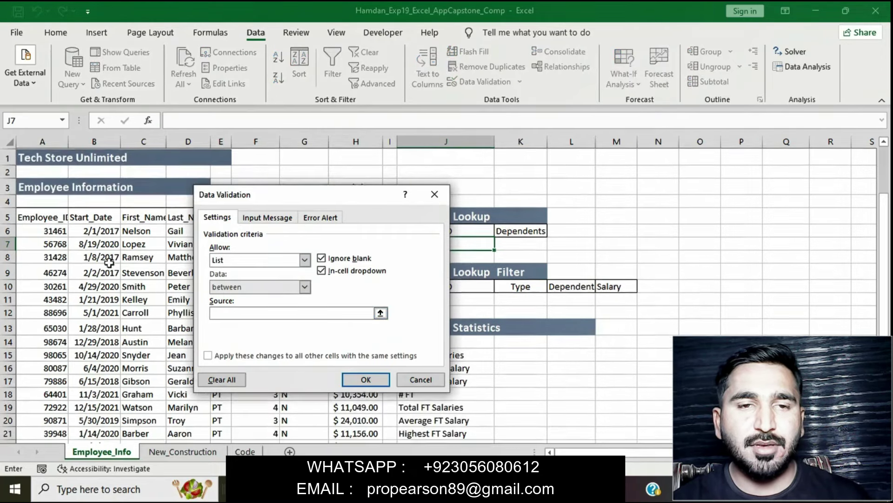
{"action": "left_click", "coordinate": [55, 230]}
{"action": "left_click_drag", "start_coordinate": [55, 230], "coordinate": [60, 412]}
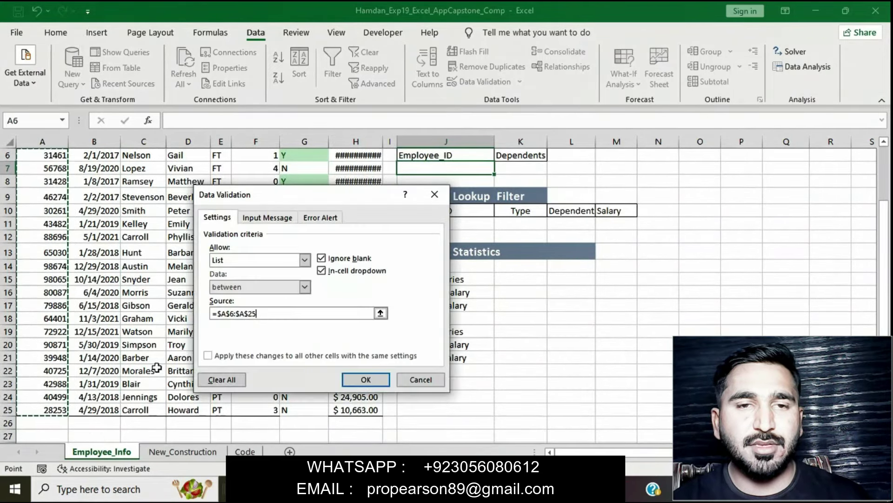
Step: Copy the text Select Employee ID from step 6 in Word and paste it as the input message of J7's validation
{"action": "left_click", "coordinate": [284, 220]}
{"action": "key", "text": "alt+Tab"}
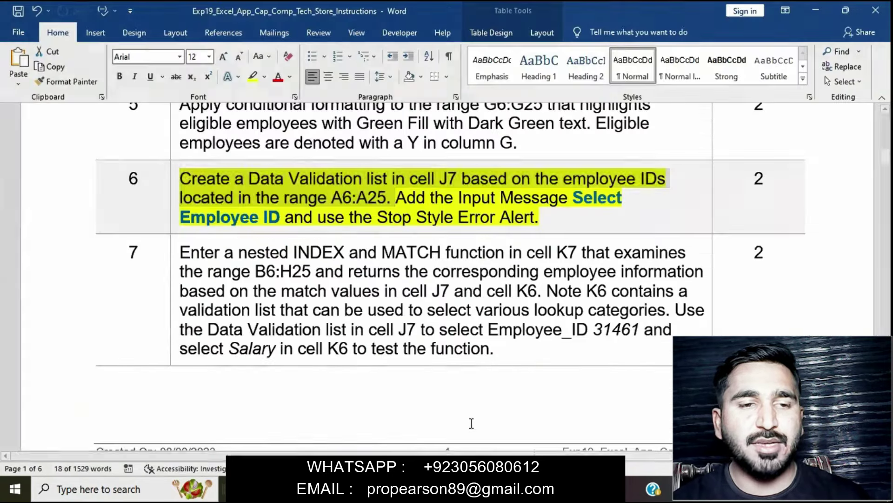
{"action": "key", "text": "alt+Tab"}
{"action": "left_click", "coordinate": [477, 213]}
{"action": "left_click_drag", "start_coordinate": [574, 198], "coordinate": [303, 224]}
{"action": "left_click", "coordinate": [303, 228]}
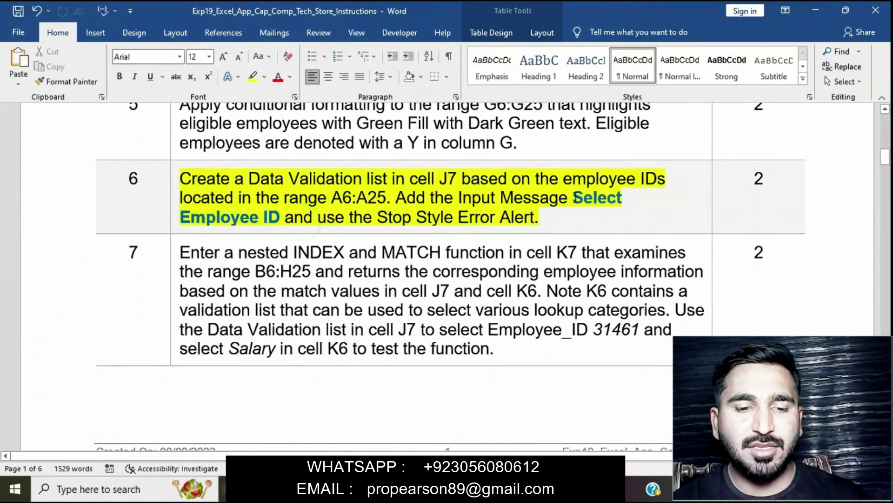
{"action": "left_click_drag", "start_coordinate": [573, 199], "coordinate": [285, 216]}
{"action": "key", "text": "ctrl+c"}
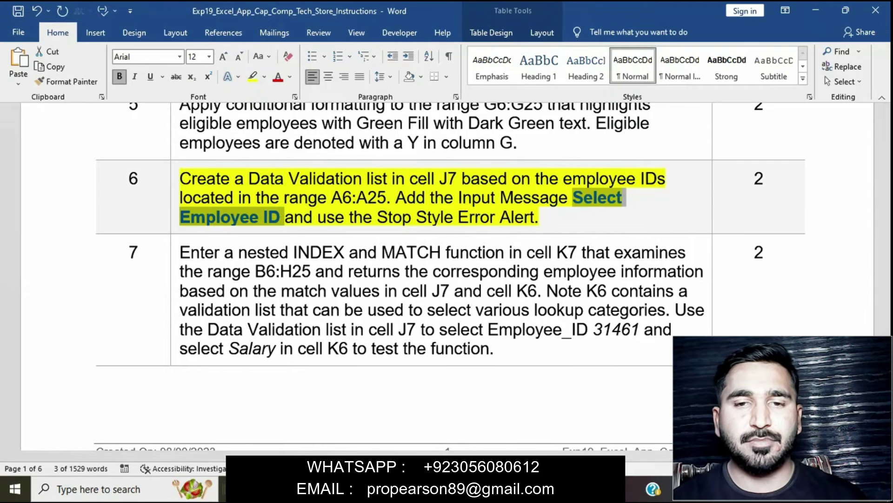
{"action": "key", "text": "alt+Tab"}
{"action": "left_click", "coordinate": [381, 321]}
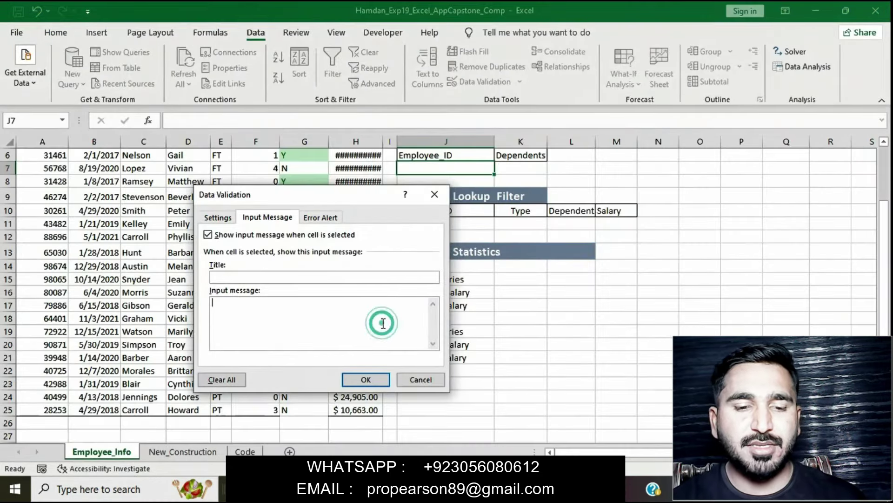
{"action": "key", "text": "ctrl+v"}
Step: Check the error alert requirement in Word, keep J7's error alert style as Stop, and apply the data validation
{"action": "left_click", "coordinate": [321, 217]}
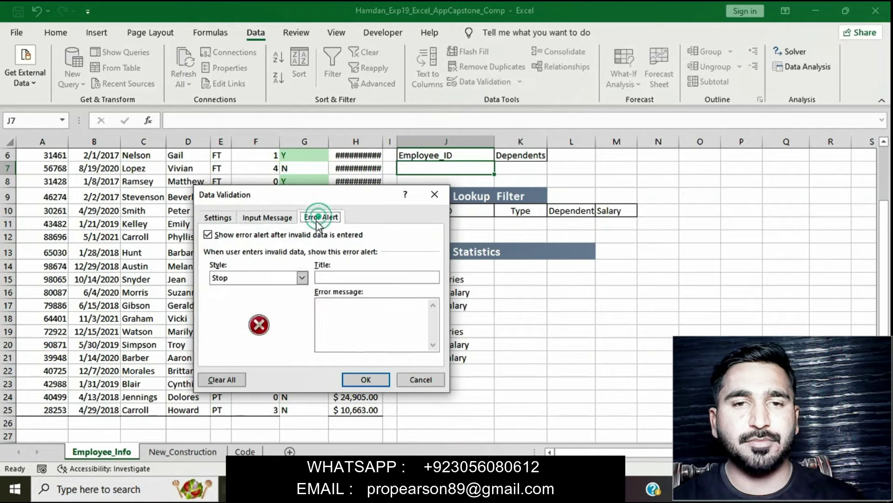
{"action": "key", "text": "alt+Tab"}
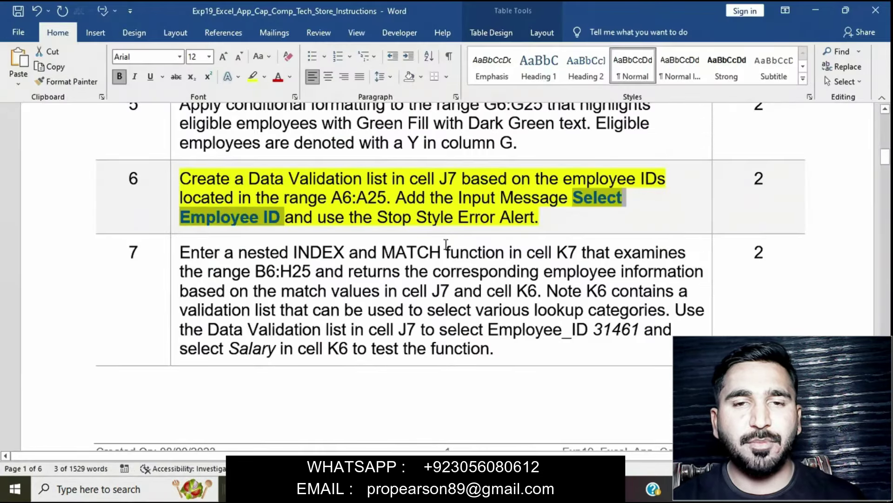
{"action": "key", "text": "alt+Tab"}
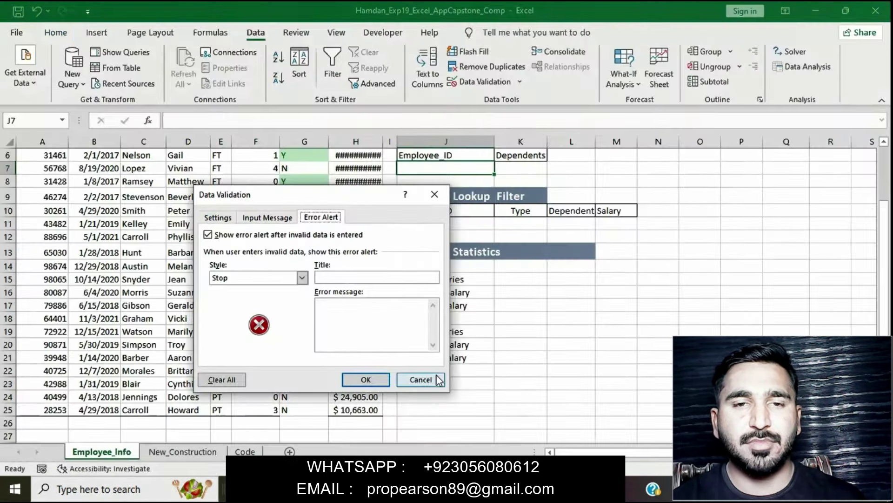
{"action": "left_click", "coordinate": [381, 383]}
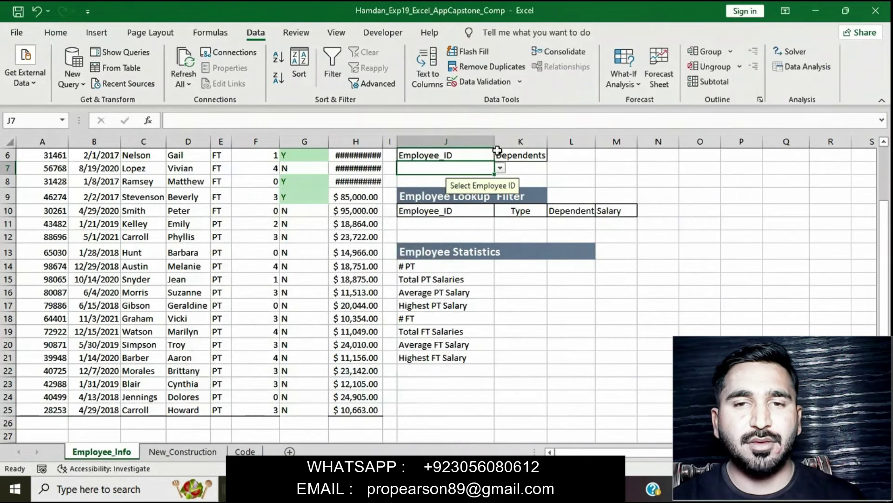
Step: Check the employee ID list in J7, then switch to Word and remove the yellow highlight from step 6
{"action": "left_click", "coordinate": [498, 169]}
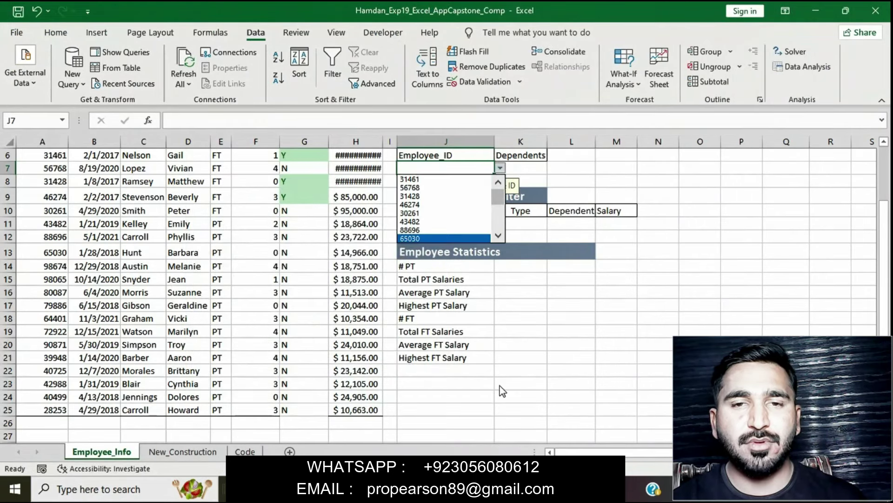
{"action": "left_click", "coordinate": [518, 324]}
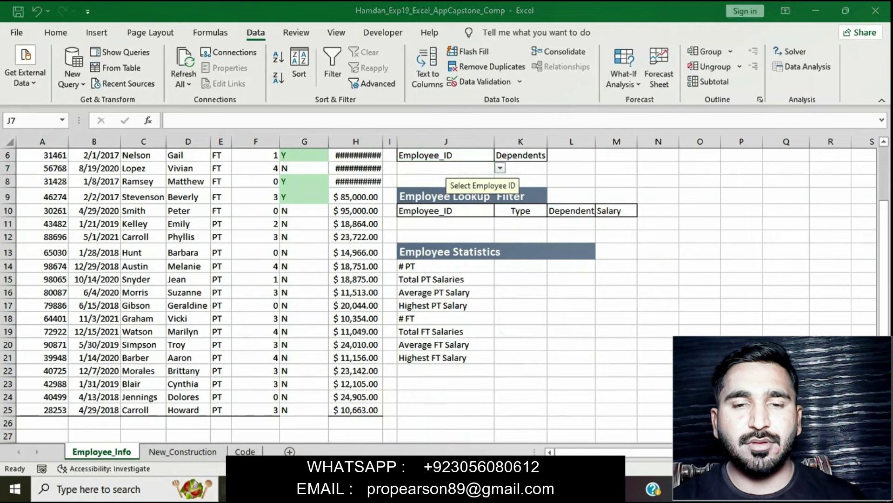
{"action": "key", "text": "alt+Tab"}
{"action": "left_click", "coordinate": [432, 216]}
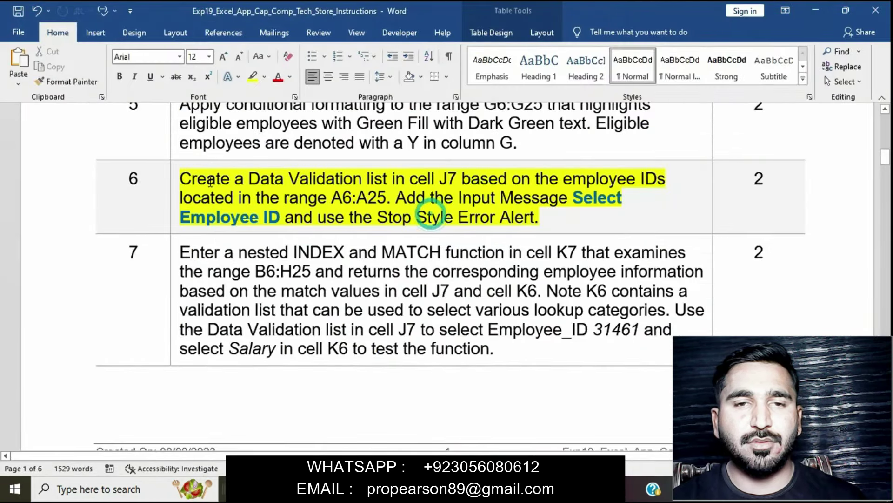
{"action": "left_click", "coordinate": [172, 181]}
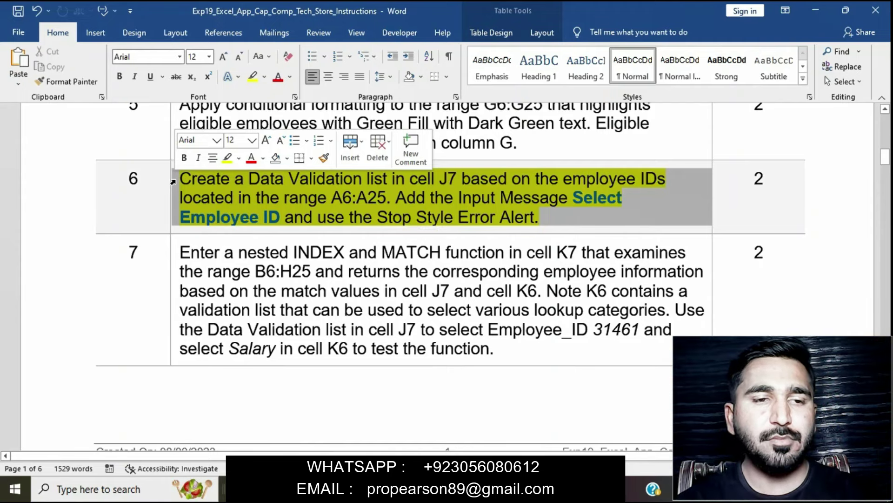
{"action": "left_click", "coordinate": [289, 235]}
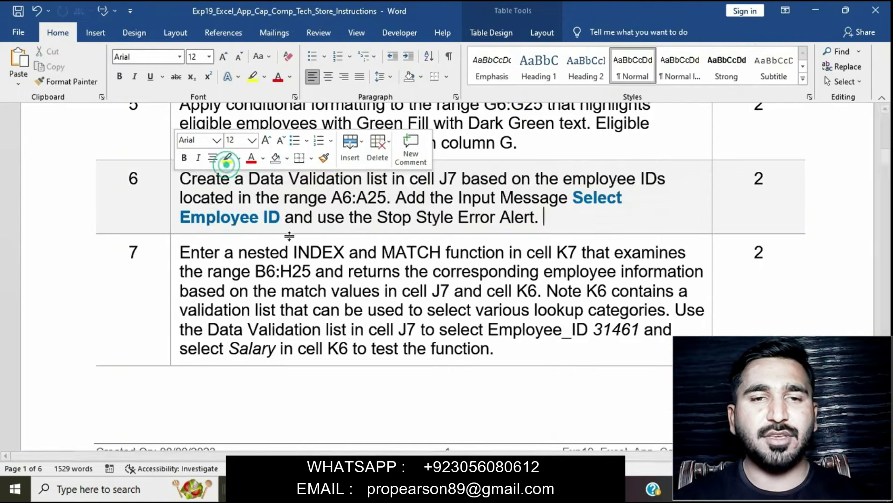
Step: Highlight the step 7 instruction text in yellow and select it for reading
{"action": "scroll", "coordinate": [312, 270], "scroll_direction": "down", "scroll_amount": 2}
{"action": "scroll", "coordinate": [311, 271], "scroll_direction": "down", "scroll_amount": 2}
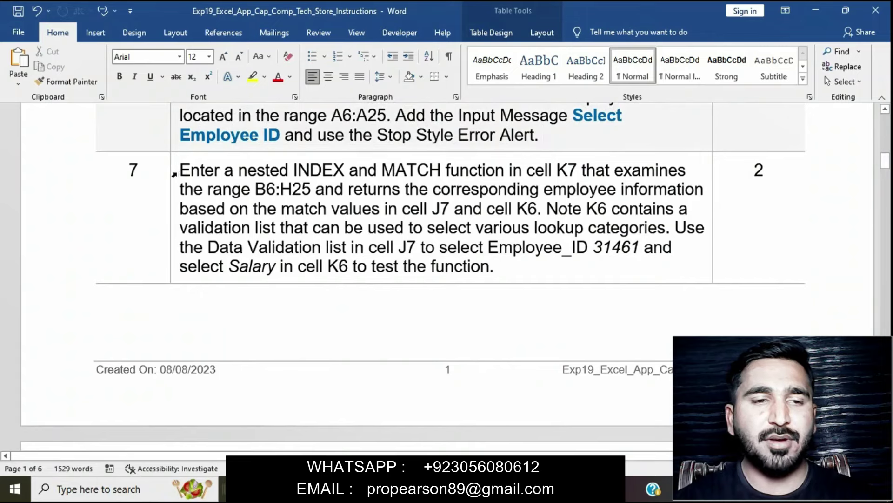
{"action": "left_click", "coordinate": [176, 173]}
{"action": "left_click", "coordinate": [229, 150]}
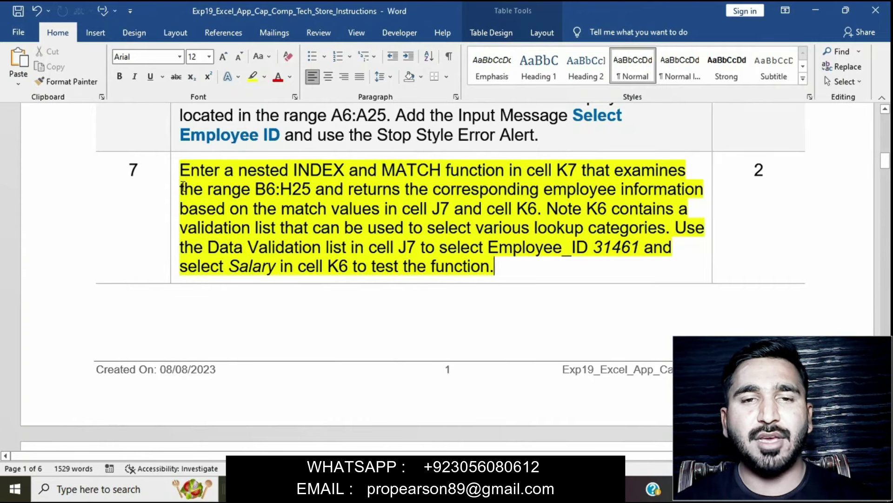
{"action": "left_click", "coordinate": [174, 183]}
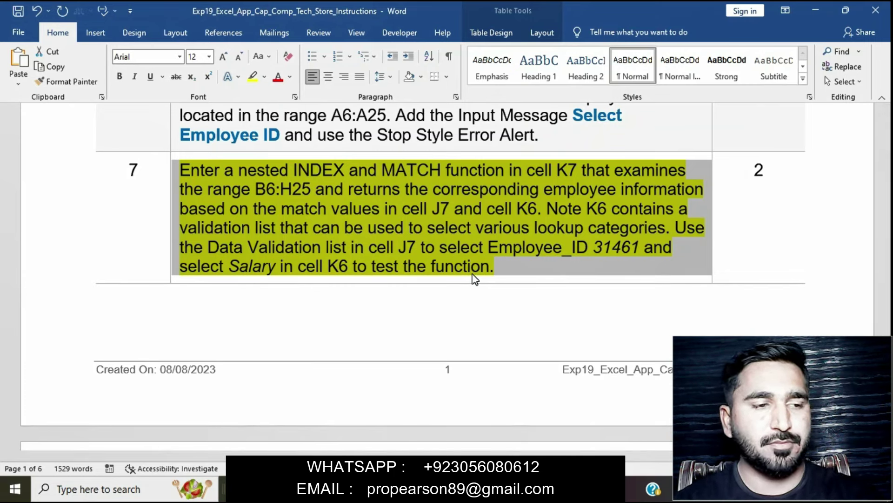
Step: Switch to Excel and start an INDEX formula in cell K7 with A6:H26 as the array
{"action": "key", "text": "alt+Tab"}
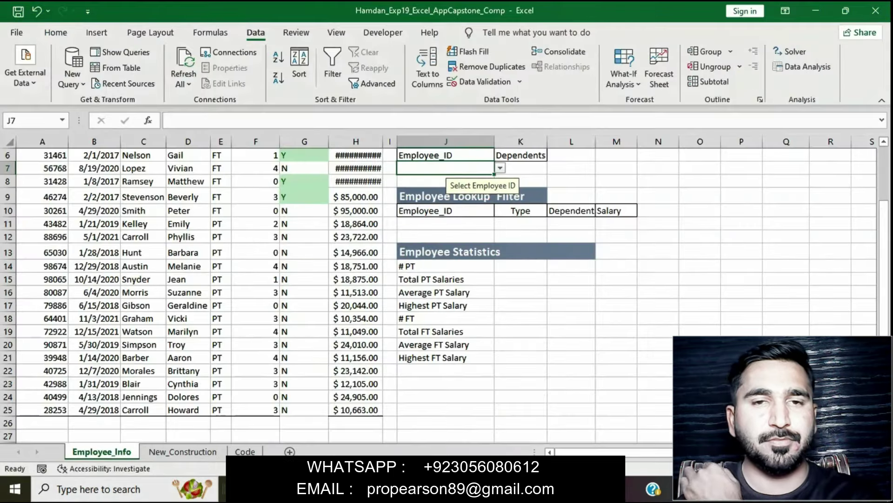
{"action": "left_click", "coordinate": [525, 170]}
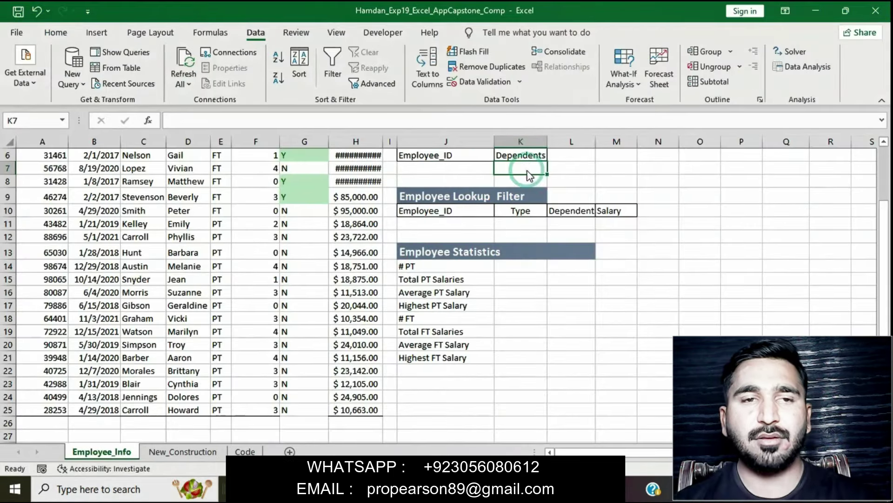
{"action": "type", "text": "="}
{"action": "left_click", "coordinate": [462, 121]}
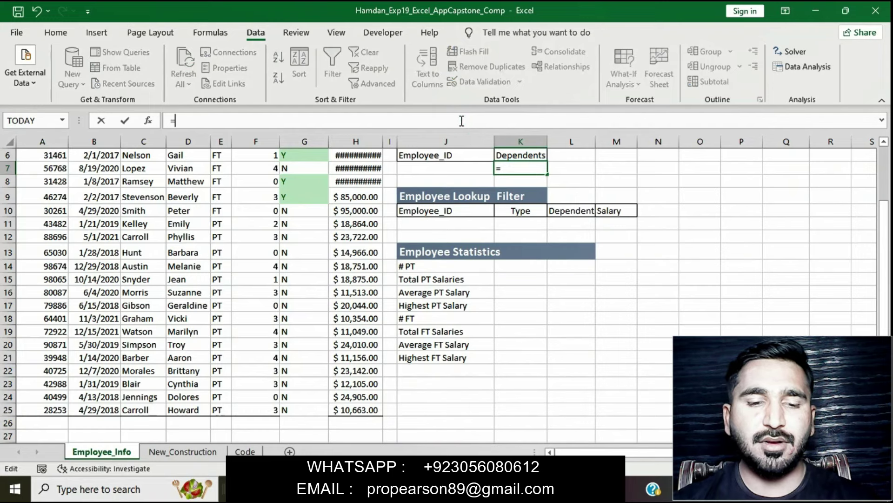
{"action": "type", "text": "INDEX"}
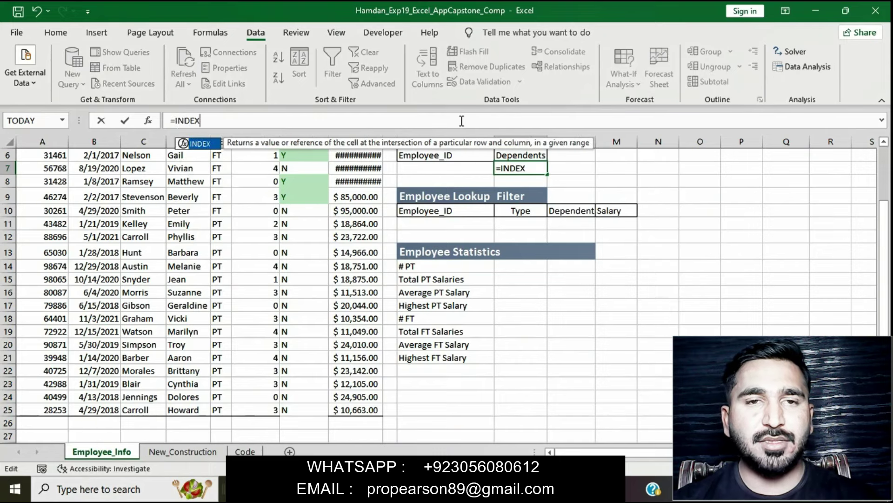
{"action": "double_click", "coordinate": [194, 143]}
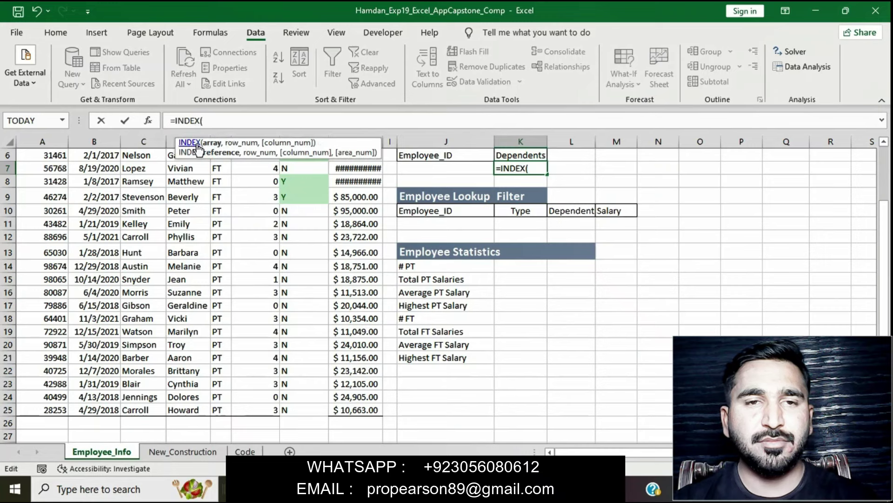
{"action": "type", "text": "A6"}
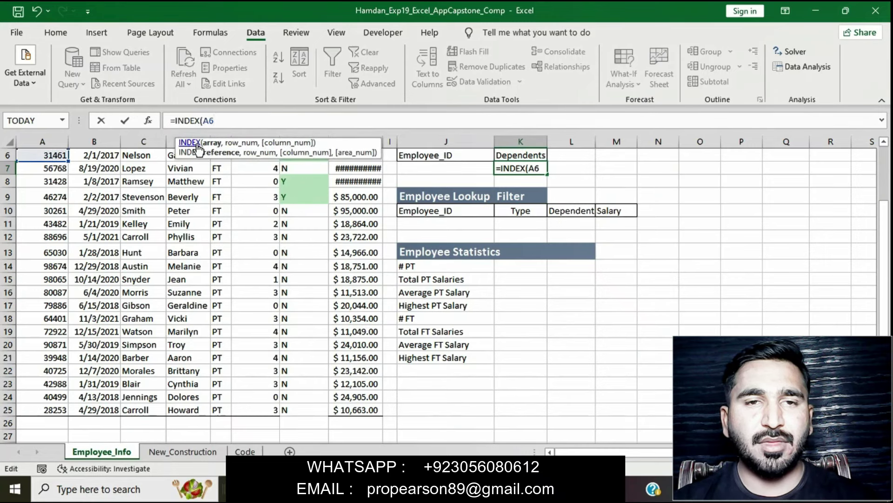
{"action": "type", "text": ":H26"}
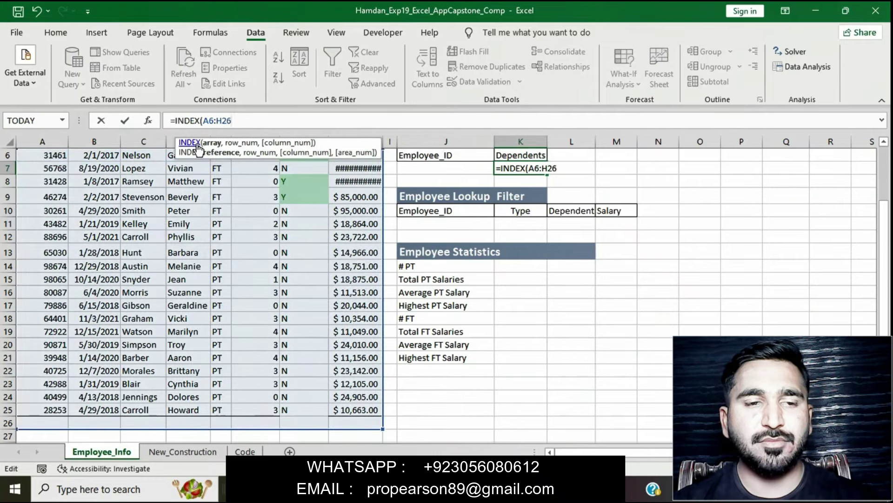
Step: Add MATCH(J7,A6:A26) as the row number argument of K7's INDEX formula
{"action": "type", "text": ",M"}
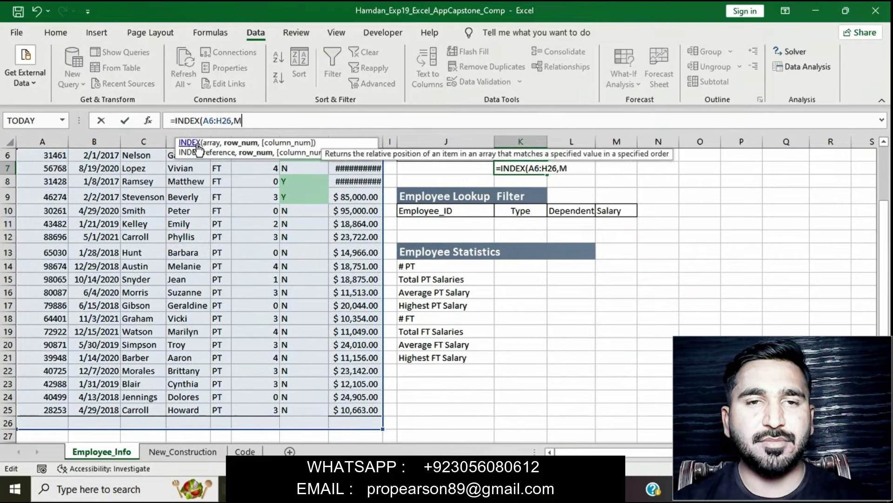
{"action": "type", "text": "ATCH"}
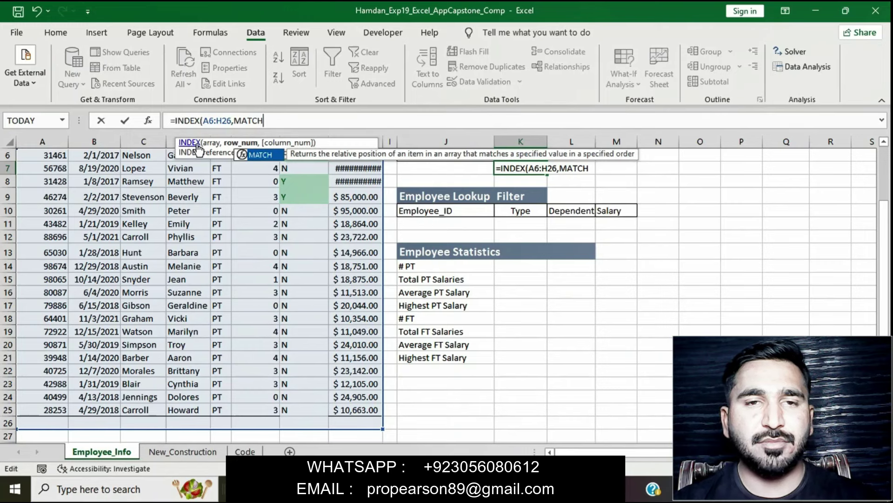
{"action": "type", "text": "("}
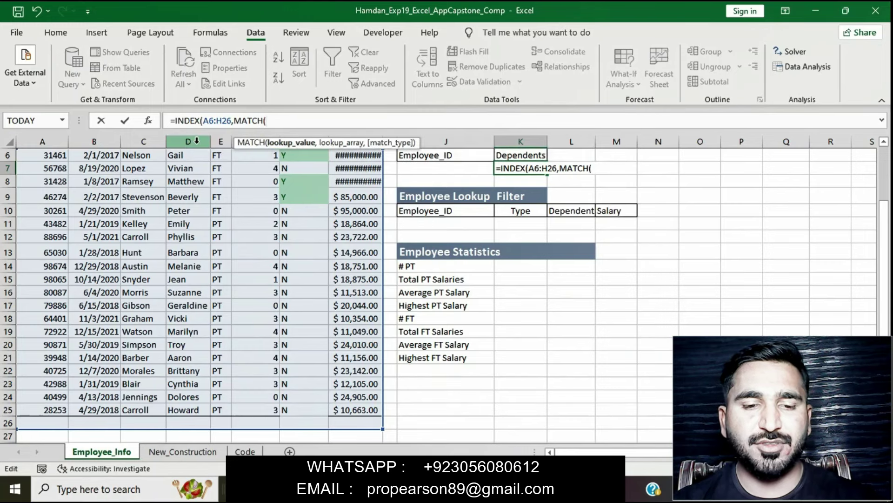
{"action": "type", "text": "J7"}
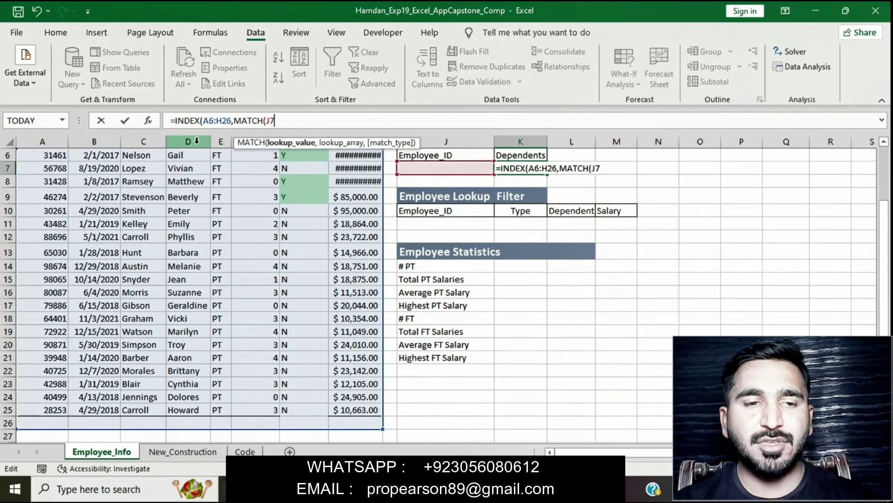
{"action": "type", "text": ",A6"}
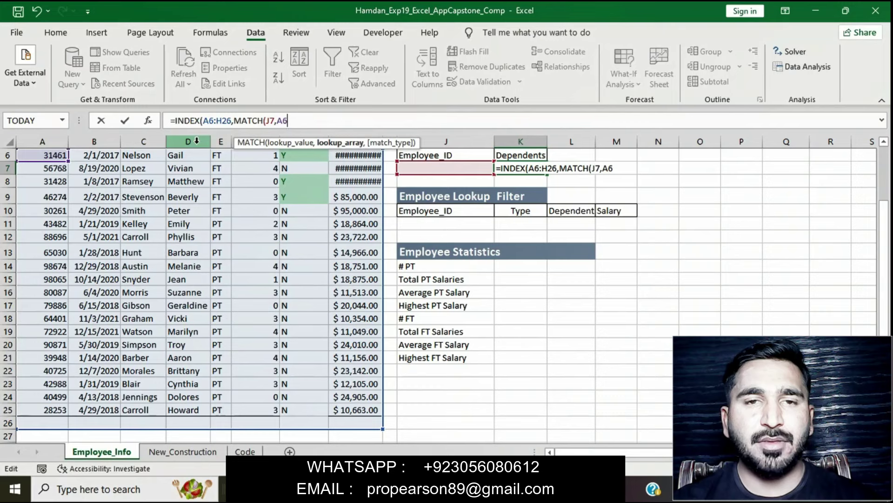
{"action": "type", "text": ":A26"}
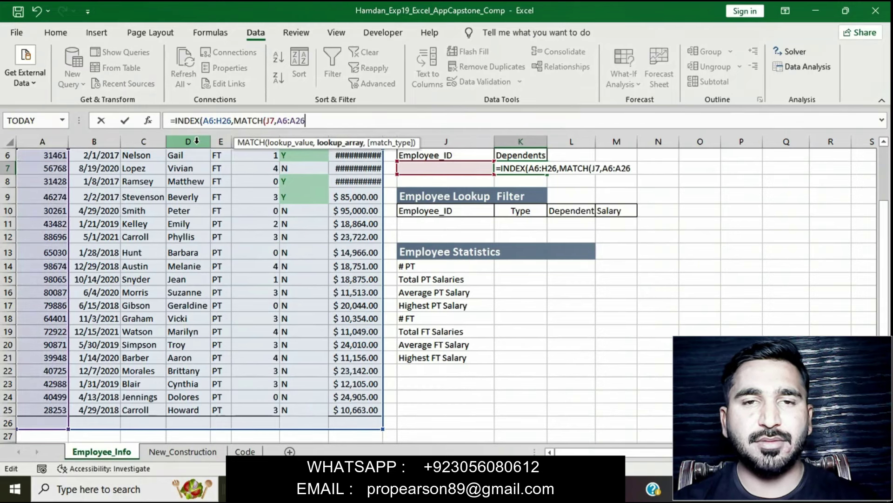
{"action": "type", "text": ")"}
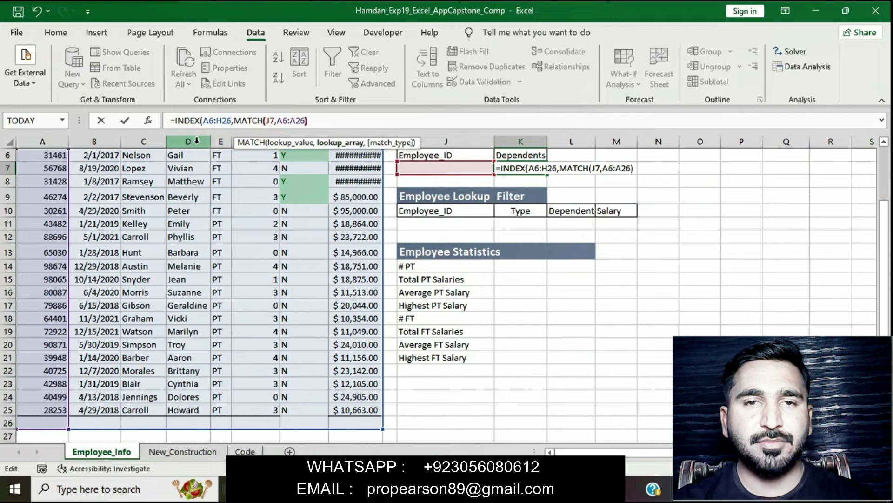
Step: Add MATCH(K6,A5:H5,0) as the column number argument and enter the completed INDEX formula in K7
{"action": "type", "text": ",MATCH"}
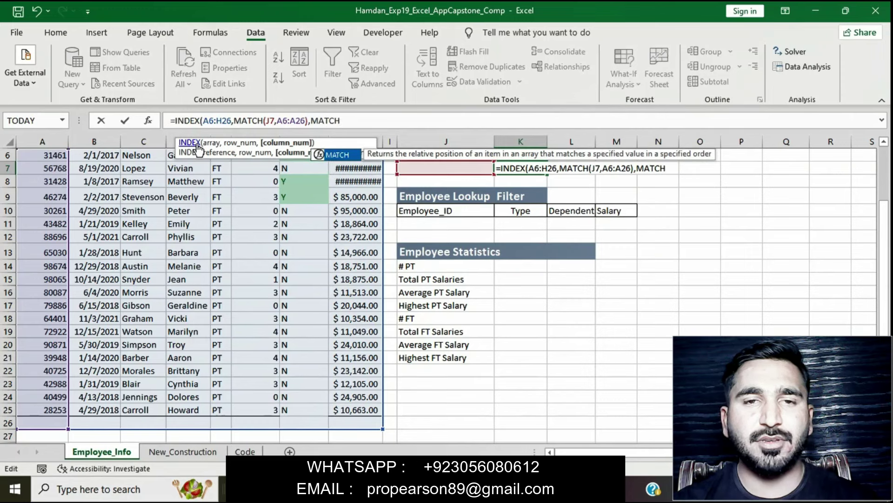
{"action": "type", "text": "(K7"}
{"action": "key", "text": "BackSpace"}
{"action": "type", "text": "6"}
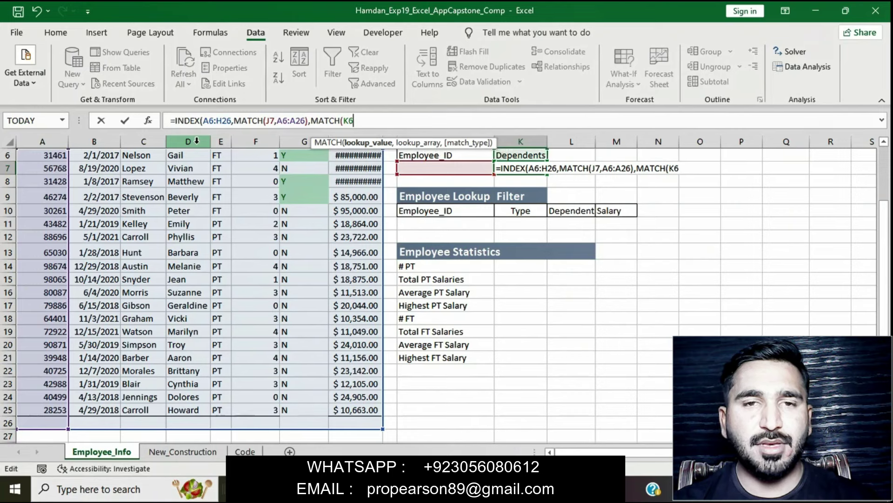
{"action": "type", "text": ",A5"}
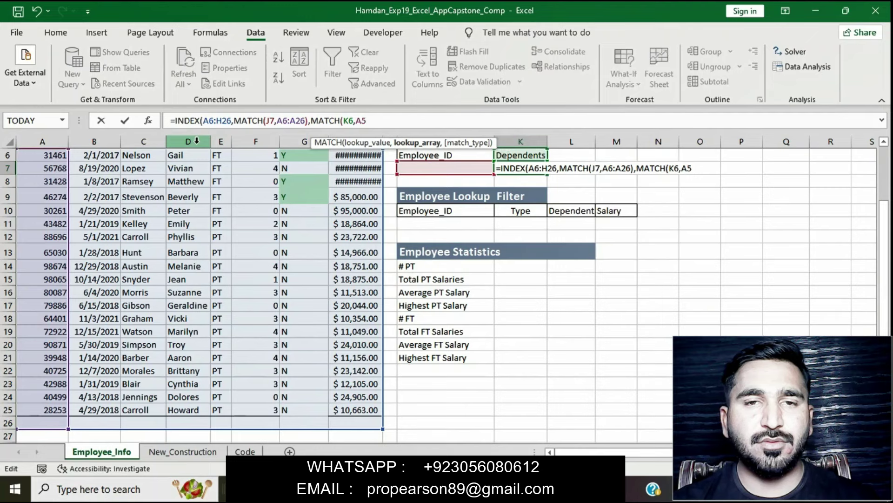
{"action": "type", "text": ":H5,0"}
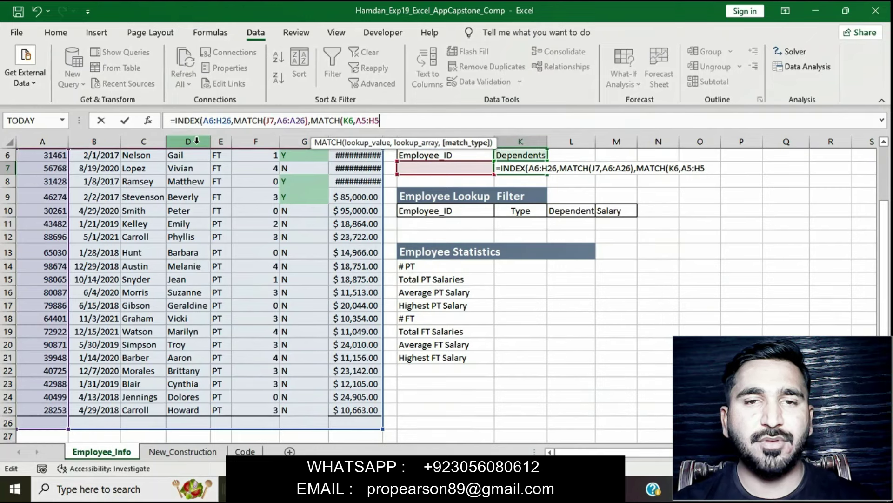
{"action": "type", "text": ")"}
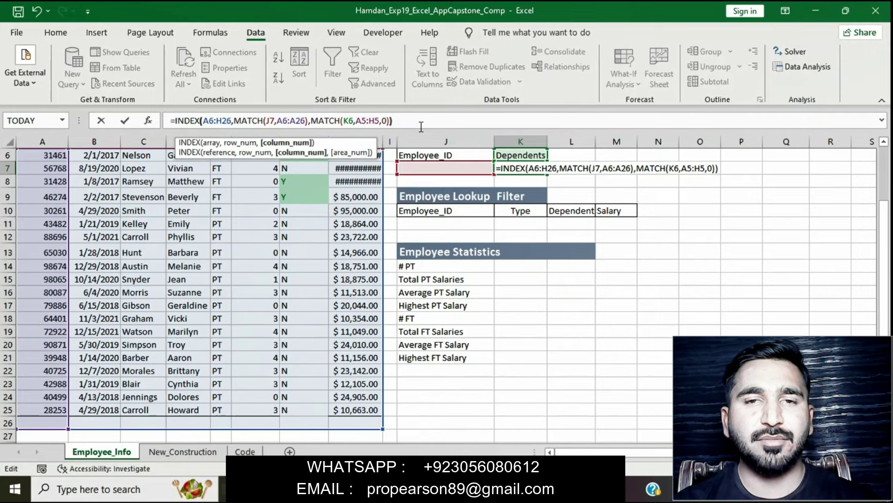
{"action": "key", "text": "Return"}
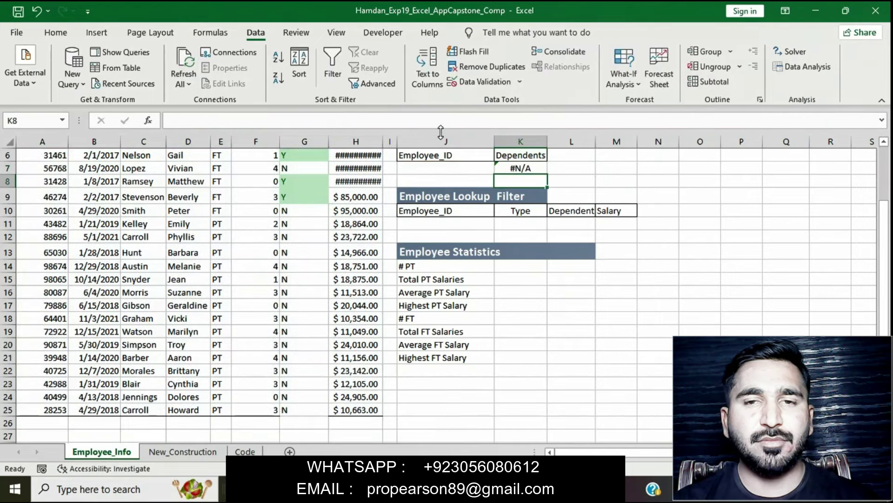
Step: Check the test employee ID in step 7 in Word and choose that ID from J7's validation list in Excel
{"action": "left_click", "coordinate": [495, 488]}
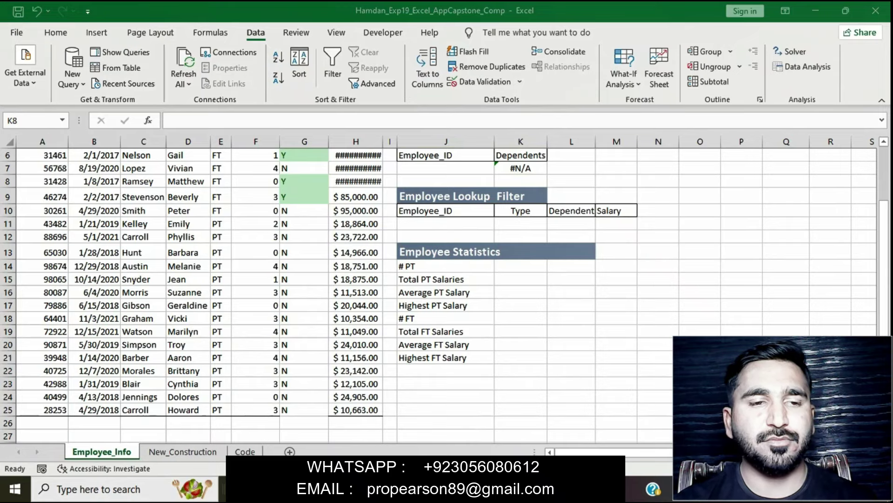
{"action": "key", "text": "alt+Tab"}
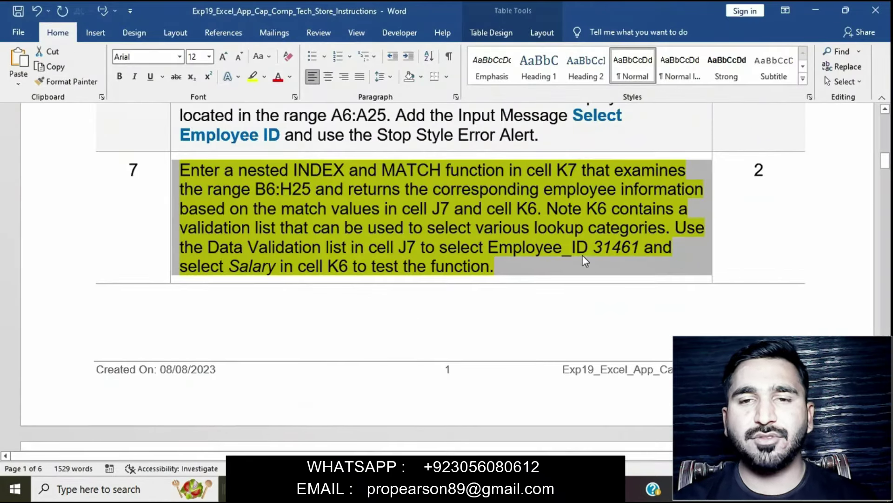
{"action": "left_click", "coordinate": [561, 248]}
{"action": "left_click_drag", "start_coordinate": [443, 249], "coordinate": [643, 253]}
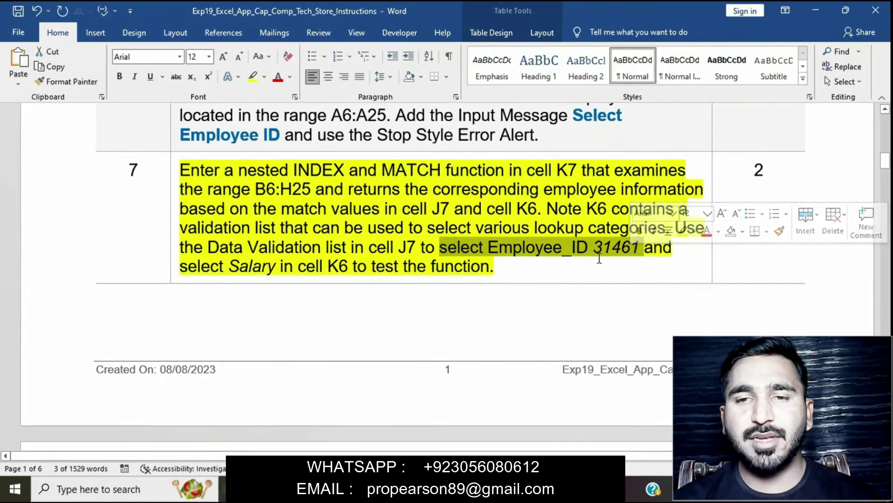
{"action": "left_click", "coordinate": [501, 488]}
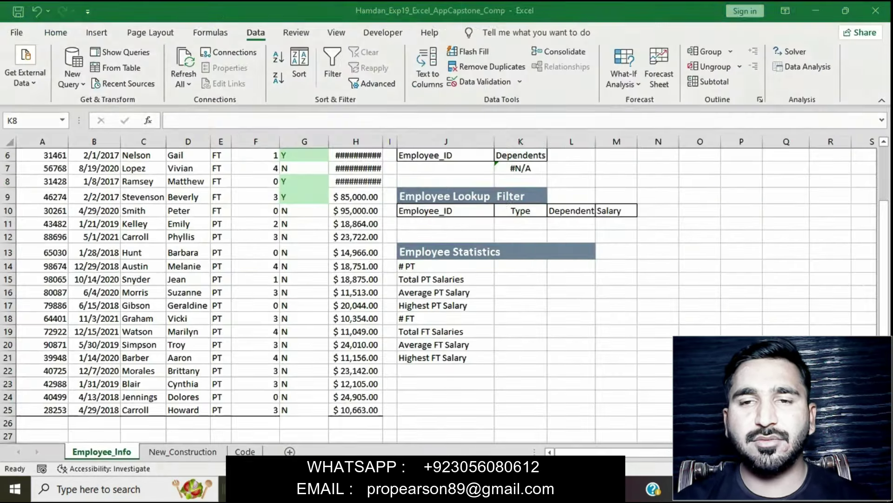
{"action": "left_click", "coordinate": [463, 170]}
{"action": "left_click", "coordinate": [500, 168]}
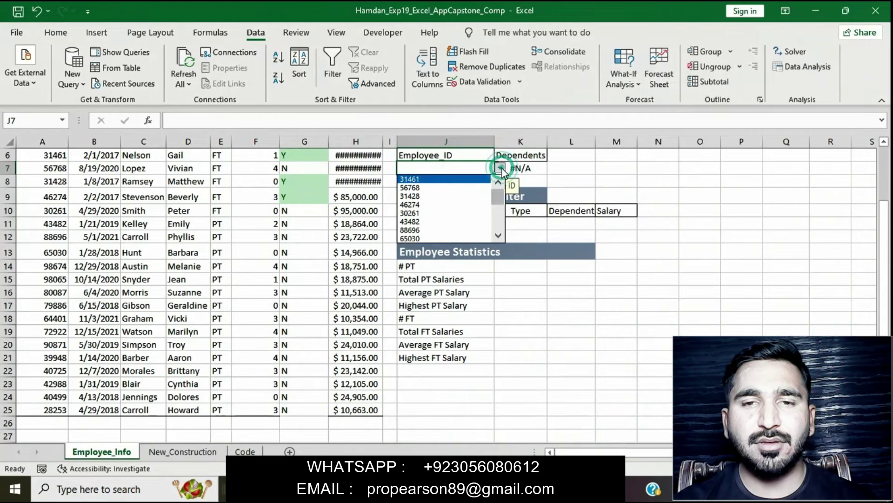
{"action": "left_click", "coordinate": [465, 179]}
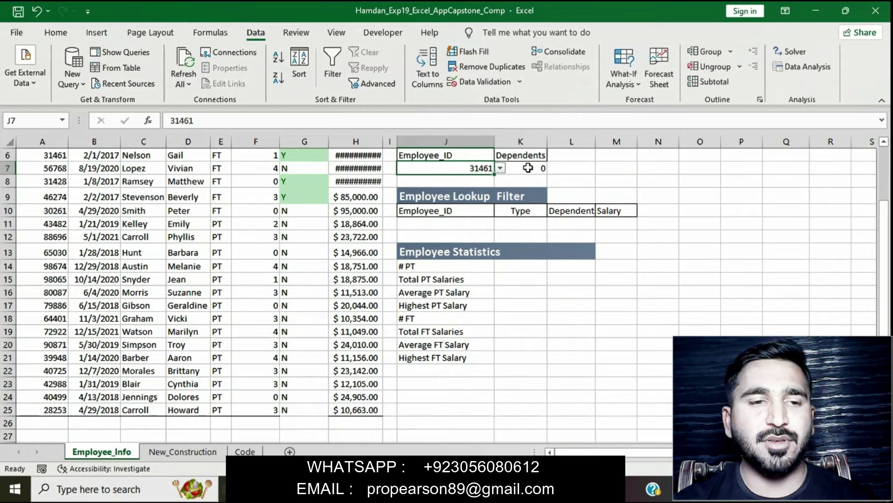
{"action": "left_click", "coordinate": [528, 167]}
{"action": "left_click", "coordinate": [462, 167]}
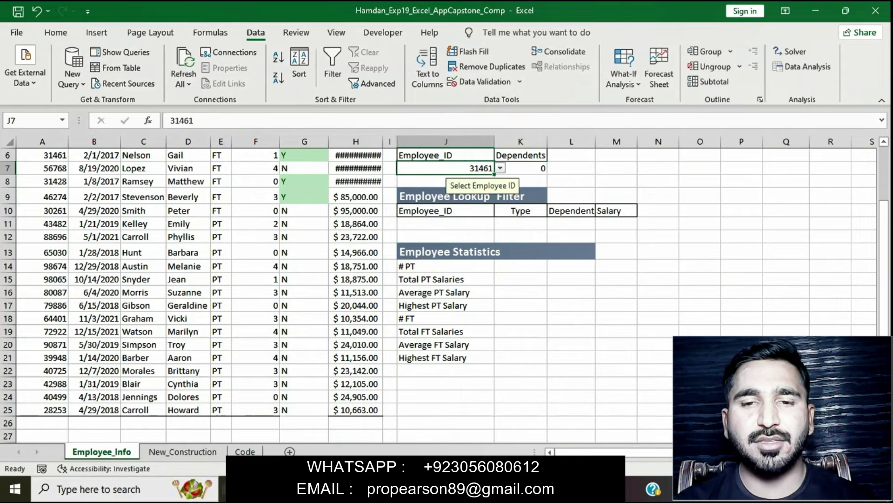
Step: Switch to Word and remove the yellow highlight from the step 7 instruction text
{"action": "key", "text": "alt+Tab"}
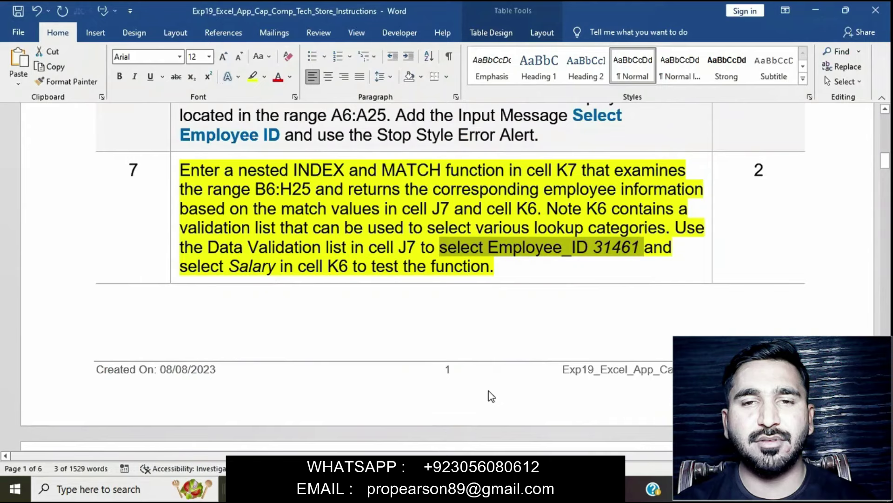
{"action": "left_click", "coordinate": [473, 267]}
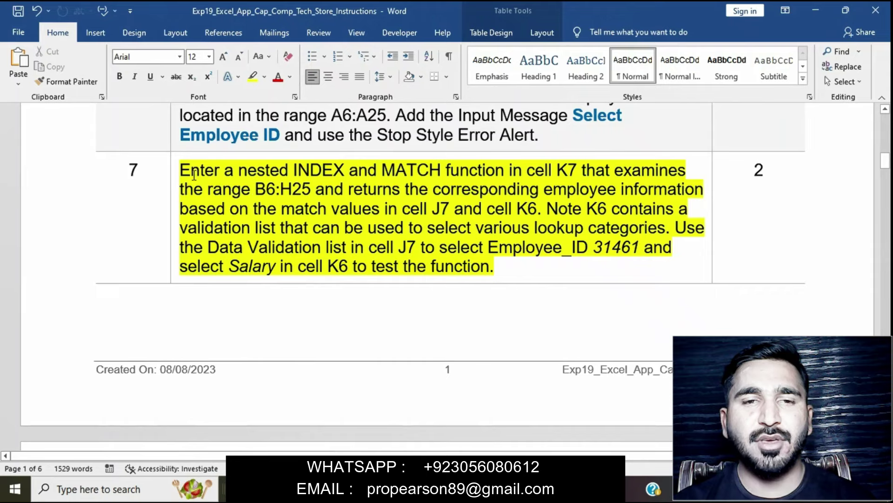
{"action": "left_click", "coordinate": [175, 172]}
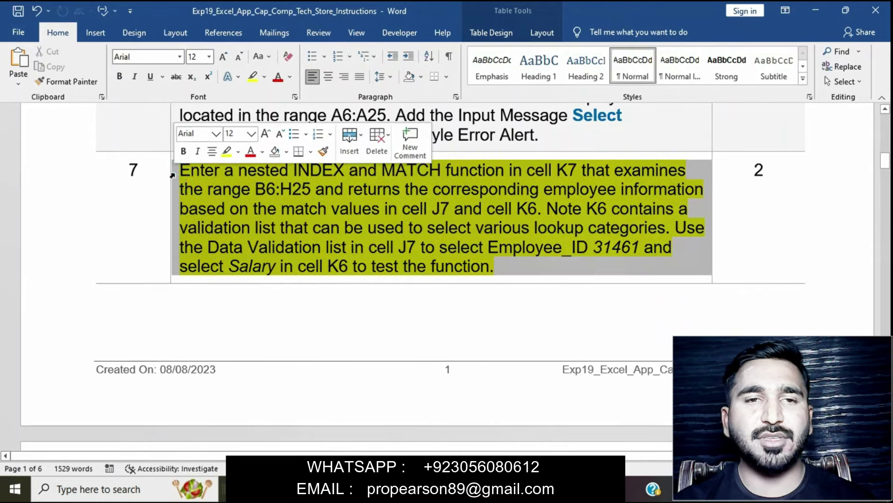
{"action": "left_click", "coordinate": [227, 151]}
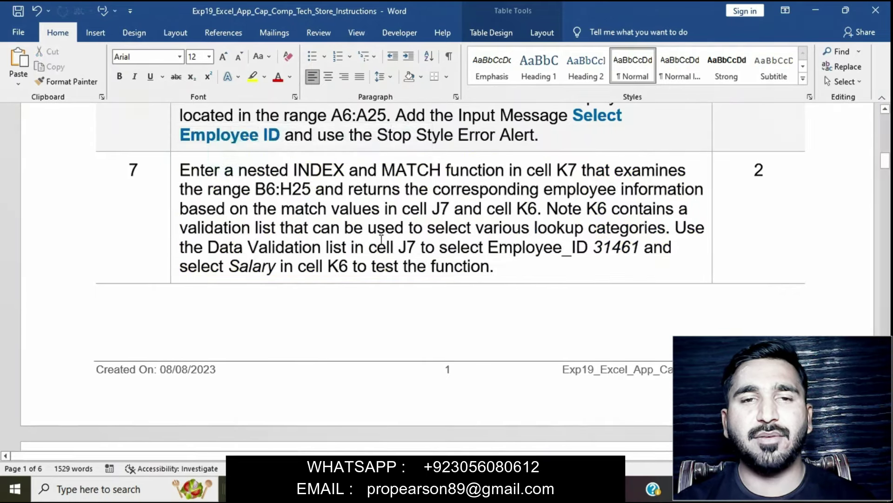
{"action": "scroll", "coordinate": [382, 241], "scroll_direction": "up", "scroll_amount": 1}
{"action": "scroll", "coordinate": [382, 241], "scroll_direction": "up", "scroll_amount": 1}
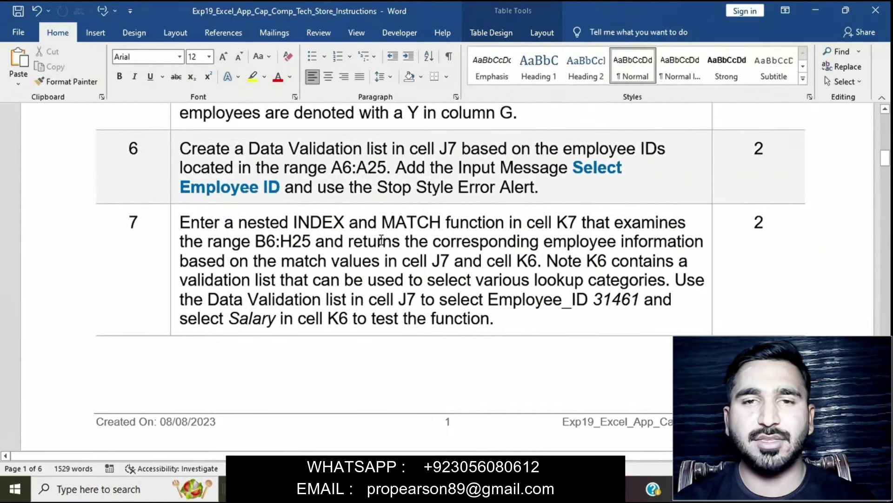
Step: Switch to Excel and choose Salary from the validation list in cell K6 to test the lookup
{"action": "left_click", "coordinate": [479, 488]}
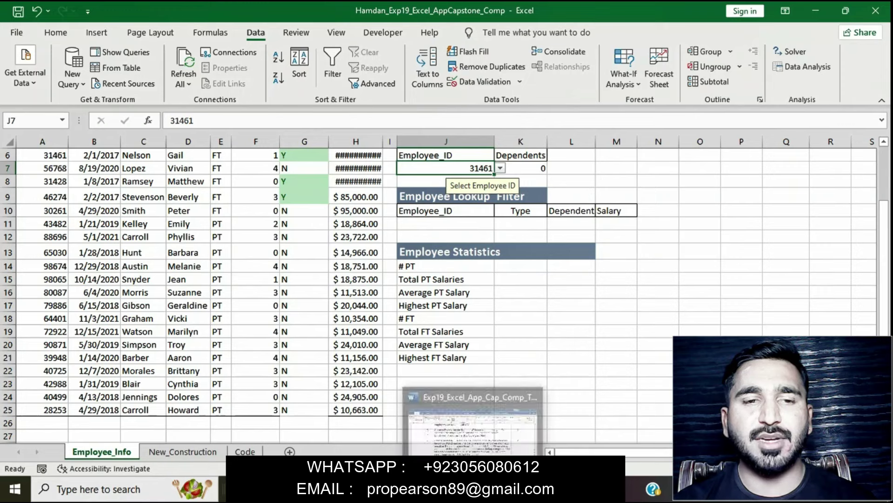
{"action": "left_click", "coordinate": [528, 156]}
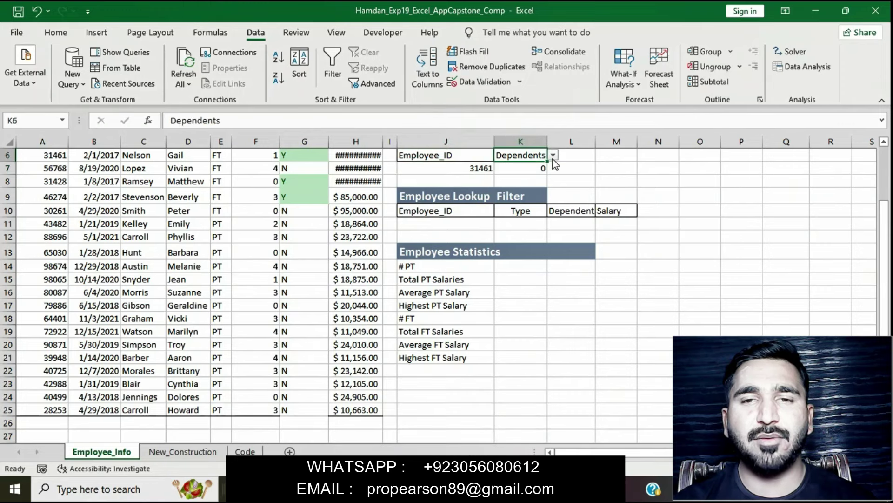
{"action": "left_click", "coordinate": [553, 155]}
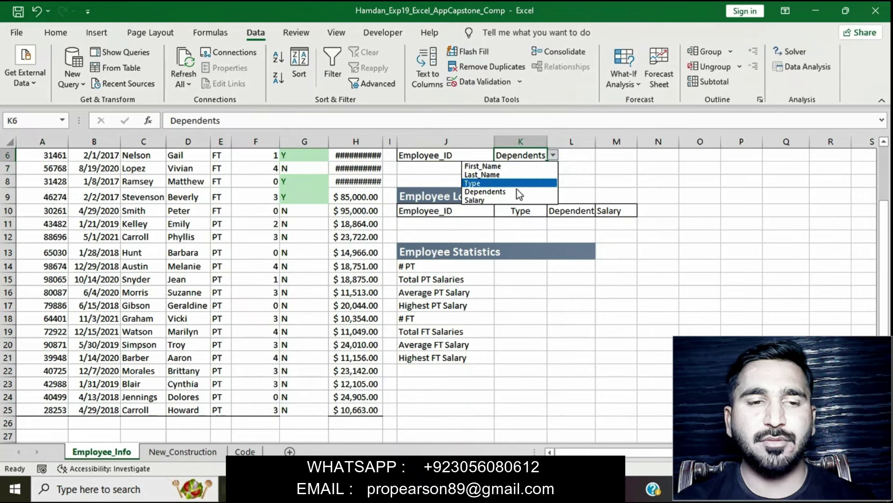
{"action": "left_click", "coordinate": [506, 200]}
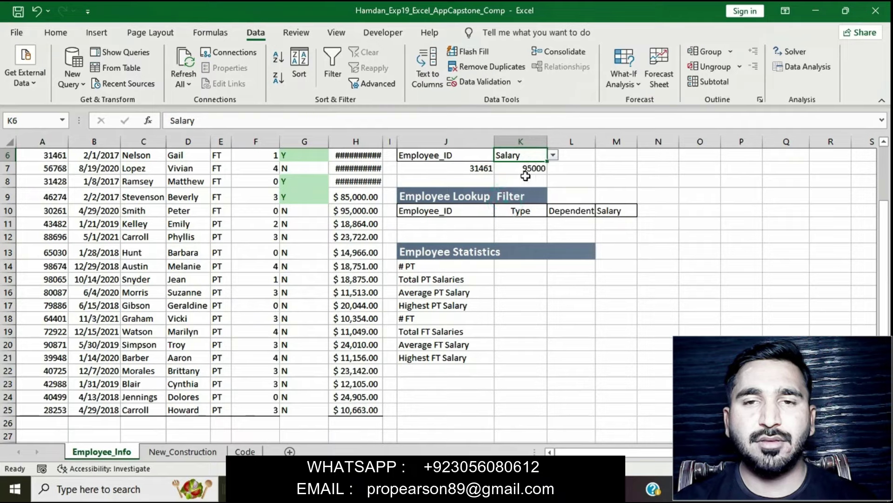
Step: Switch to Word and highlight the step 8 instruction about cell K14 in yellow
{"action": "key", "text": "alt+Tab"}
{"action": "scroll", "coordinate": [444, 203], "scroll_direction": "down", "scroll_amount": 4}
{"action": "scroll", "coordinate": [445, 203], "scroll_direction": "down", "scroll_amount": 5}
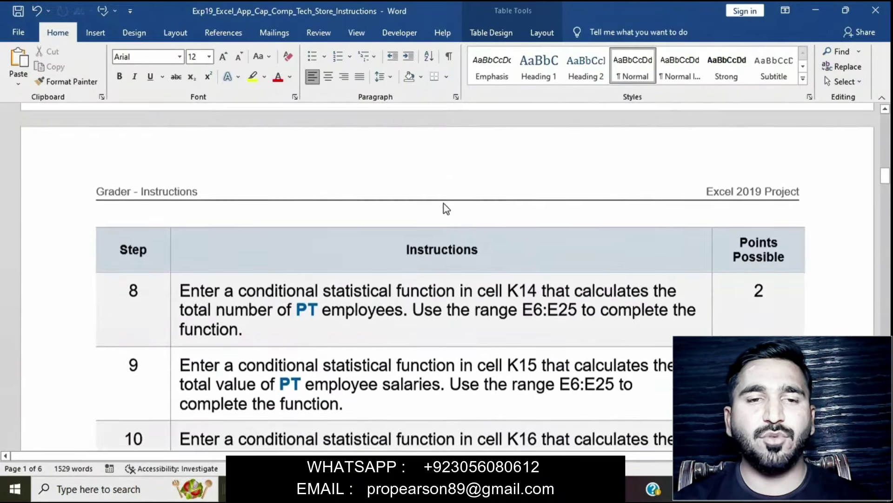
{"action": "left_click", "coordinate": [174, 163]}
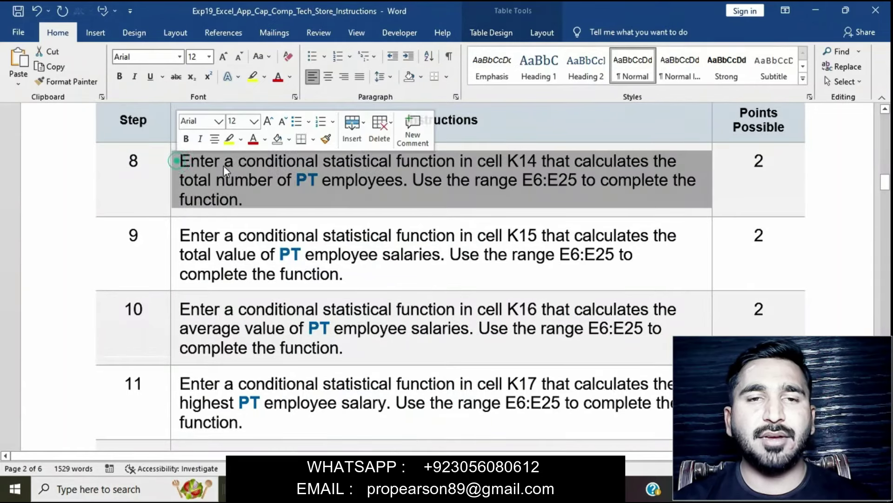
{"action": "left_click", "coordinate": [229, 140]}
{"action": "left_click", "coordinate": [254, 184]}
{"action": "left_click", "coordinate": [175, 166]}
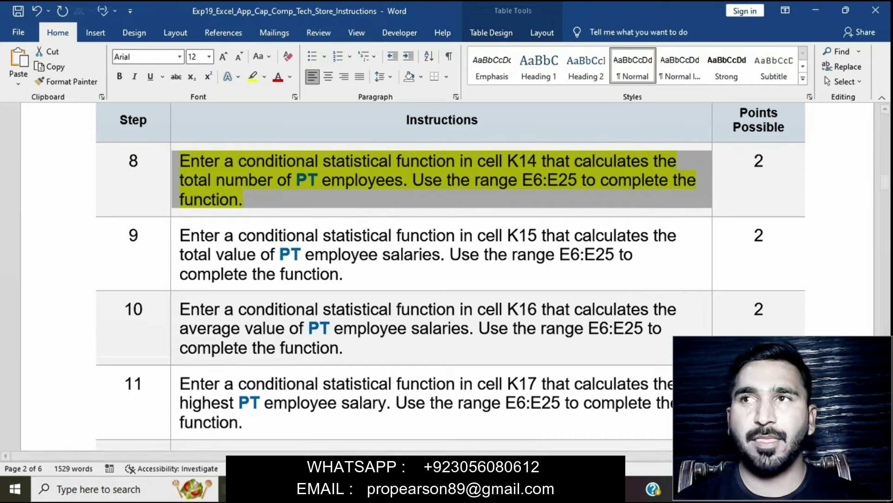
Step: Switch to Excel and enter =COUNTIF(E6:E26,"PT") in cell K14 to count the part-time employees
{"action": "key", "text": "alt+Tab"}
{"action": "left_click", "coordinate": [529, 266]}
{"action": "type", "text": "="}
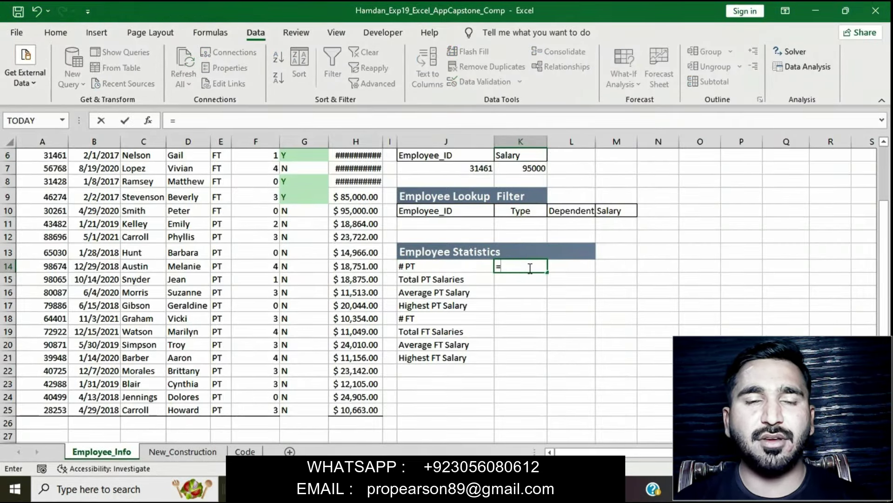
{"action": "type", "text": "COUNTIF"}
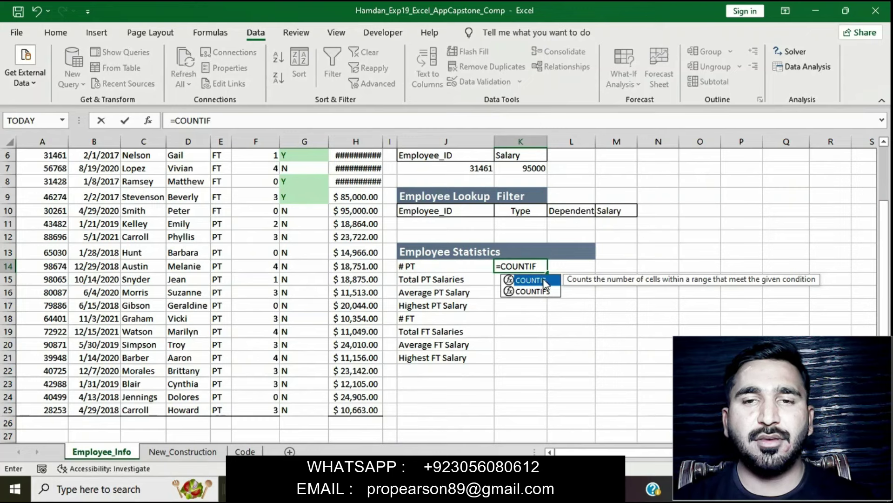
{"action": "double_click", "coordinate": [545, 284]}
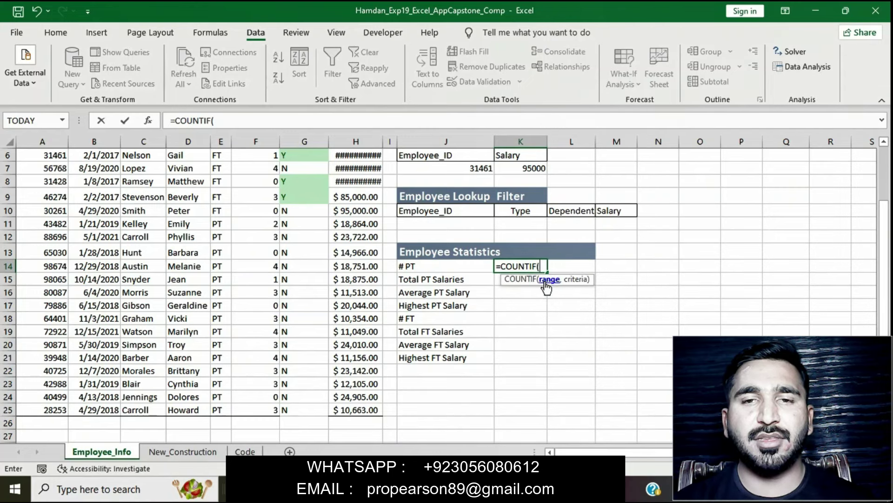
{"action": "type", "text": "E6"}
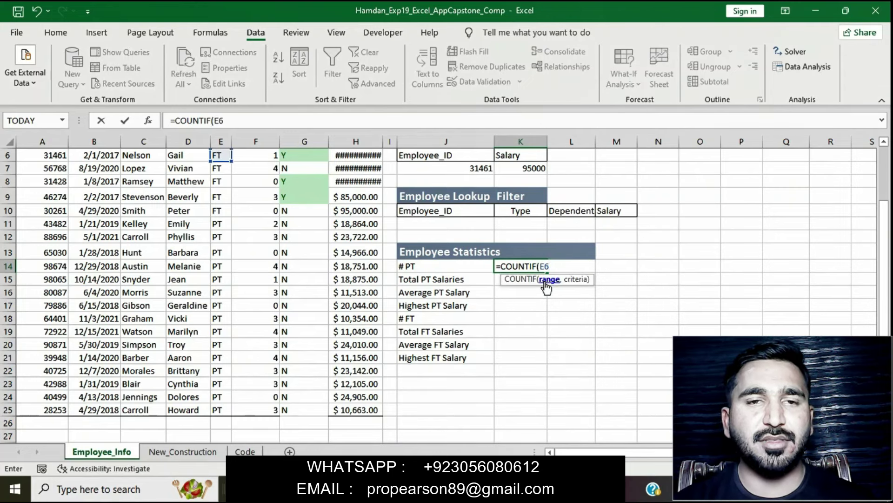
{"action": "type", "text": ":E26"}
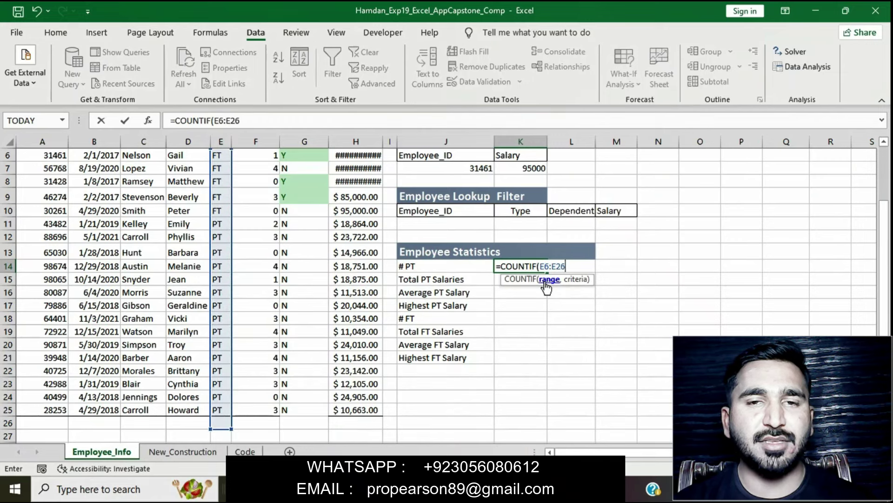
{"action": "type", "text": ","}
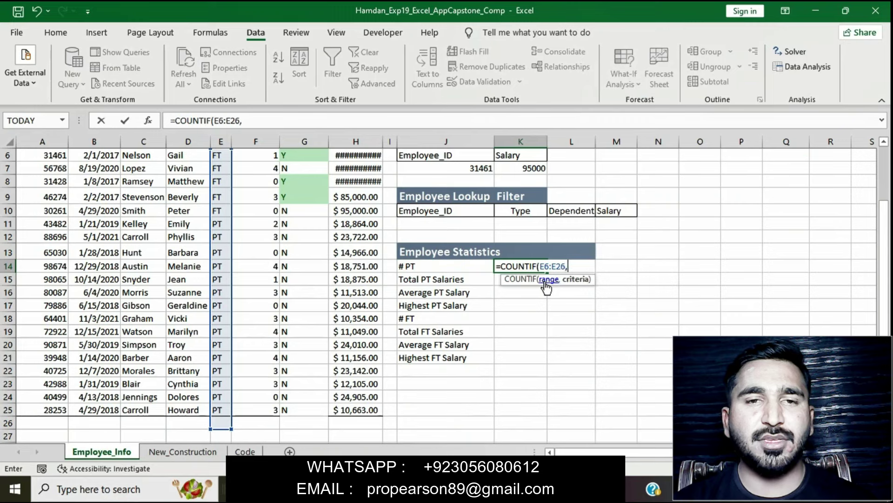
{"action": "type", "text": "\"PT"}
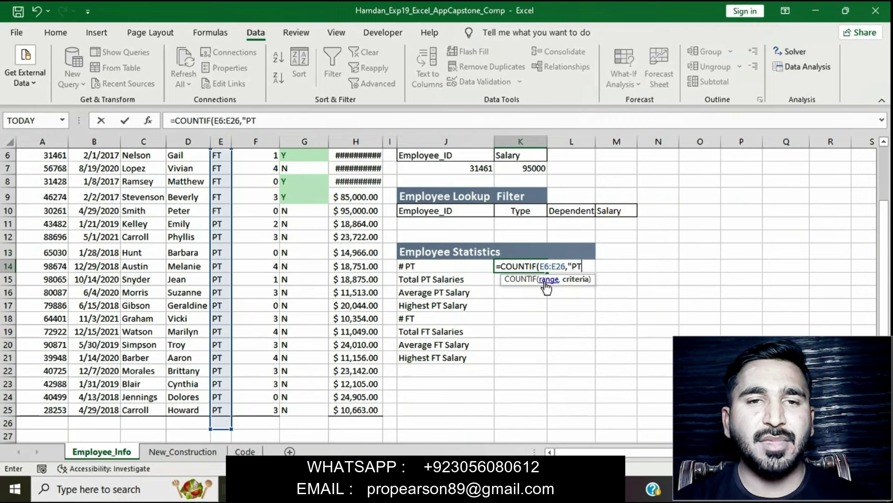
{"action": "type", "text": "\")"}
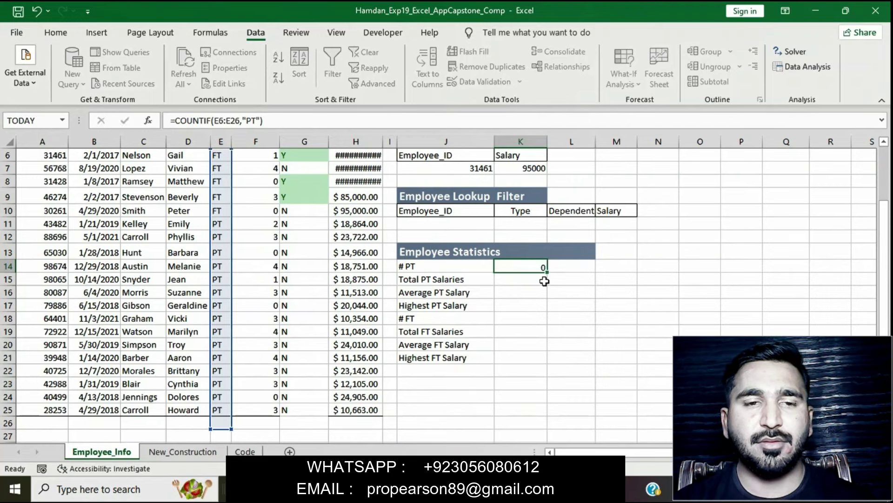
{"action": "key", "text": "Return"}
Step: Switch to Word and remove the yellow highlight from the step 8 instruction text
{"action": "key", "text": "alt+Tab"}
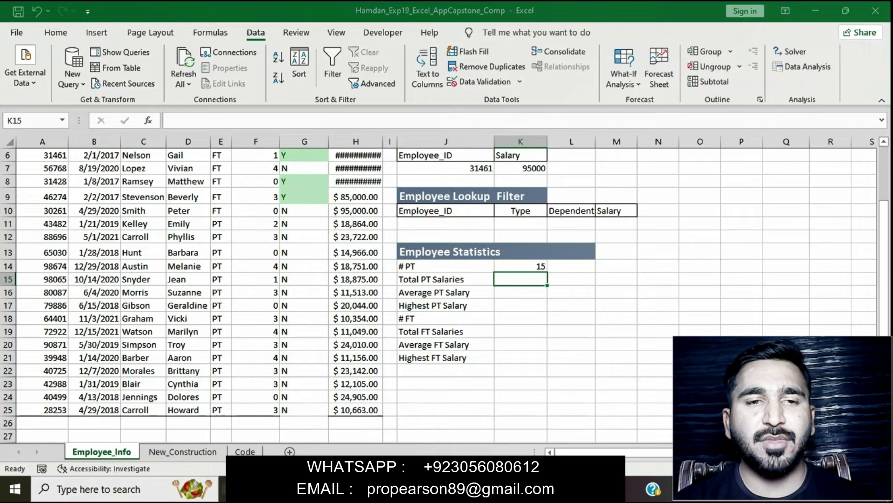
{"action": "key", "text": "alt+Tab"}
{"action": "left_click", "coordinate": [316, 195]}
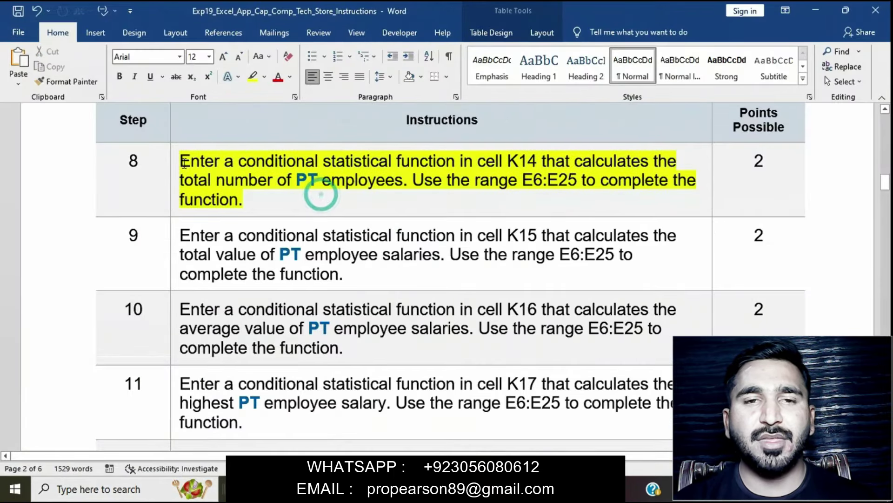
{"action": "left_click", "coordinate": [173, 159]}
{"action": "left_click", "coordinate": [231, 144]}
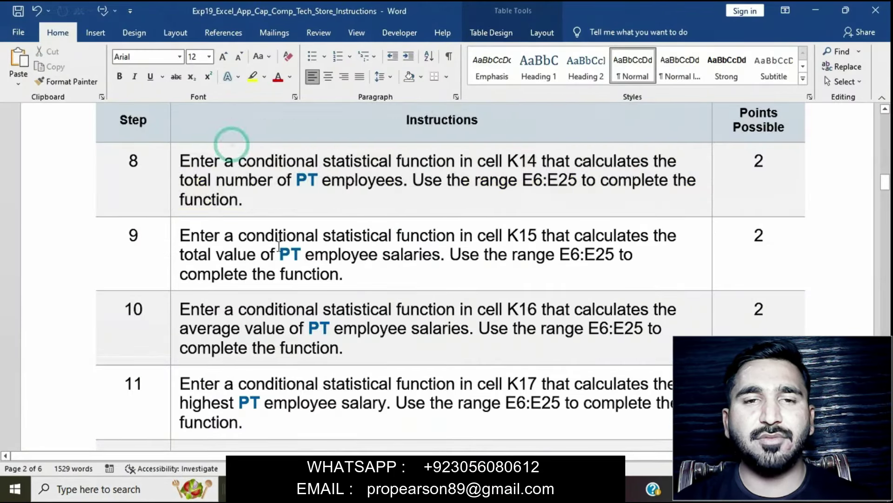
Step: Highlight the step 9 instruction about the total PT salaries in cell K15 in yellow
{"action": "scroll", "coordinate": [278, 244], "scroll_direction": "down", "scroll_amount": 2}
{"action": "left_click", "coordinate": [176, 183]}
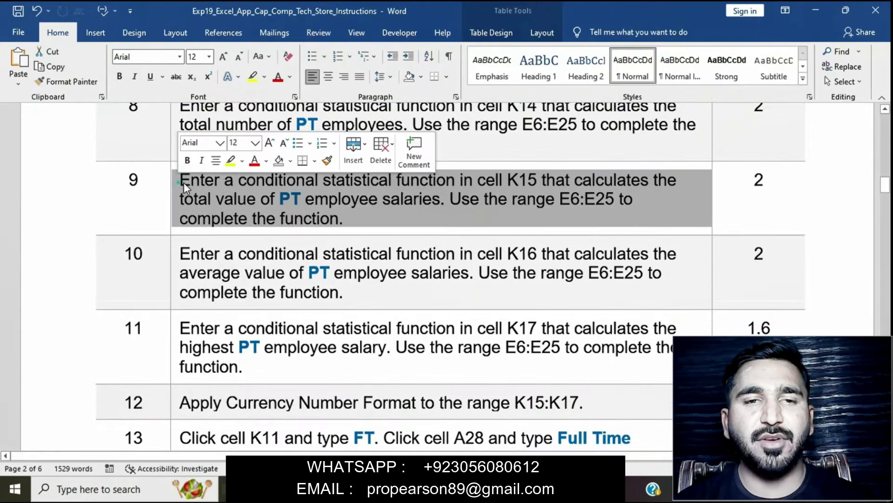
{"action": "left_click", "coordinate": [231, 163]}
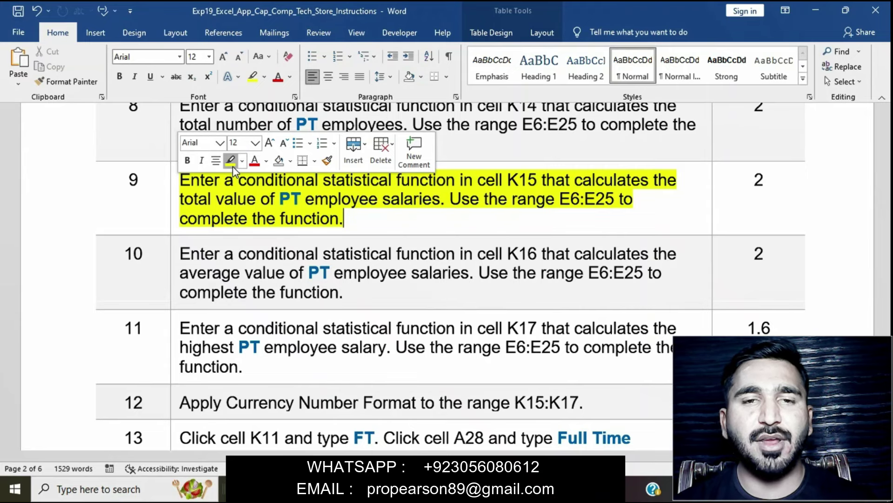
{"action": "left_click", "coordinate": [173, 186]}
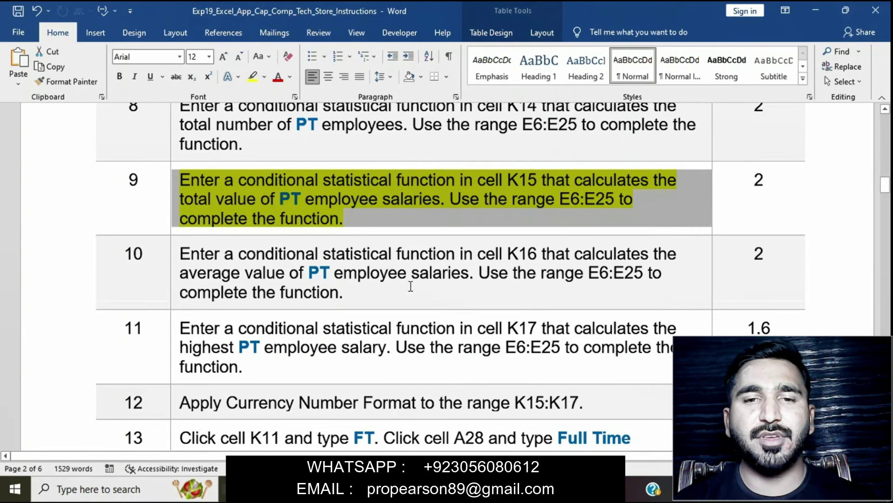
Step: Switch to Excel and enter =SUMIF(E6:E26,"PT",H6:H26) in cell K15 to total the part-time salaries
{"action": "left_click", "coordinate": [530, 489]}
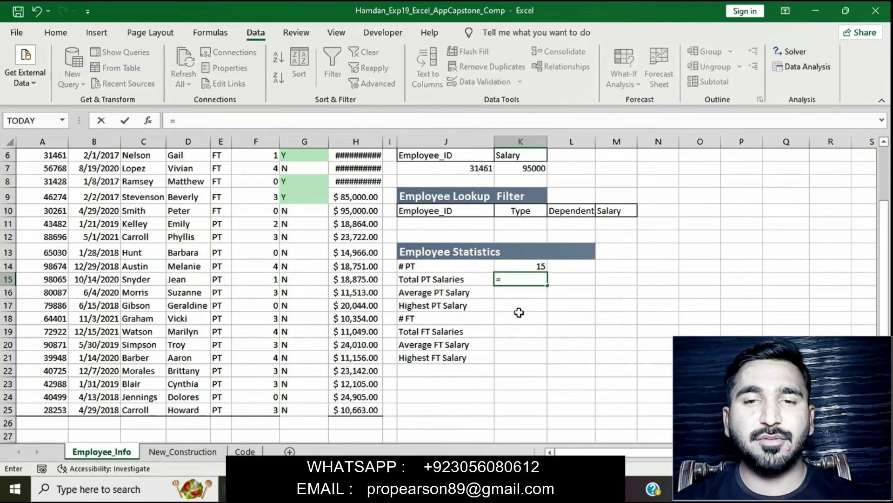
{"action": "type", "text": "SUMIF"}
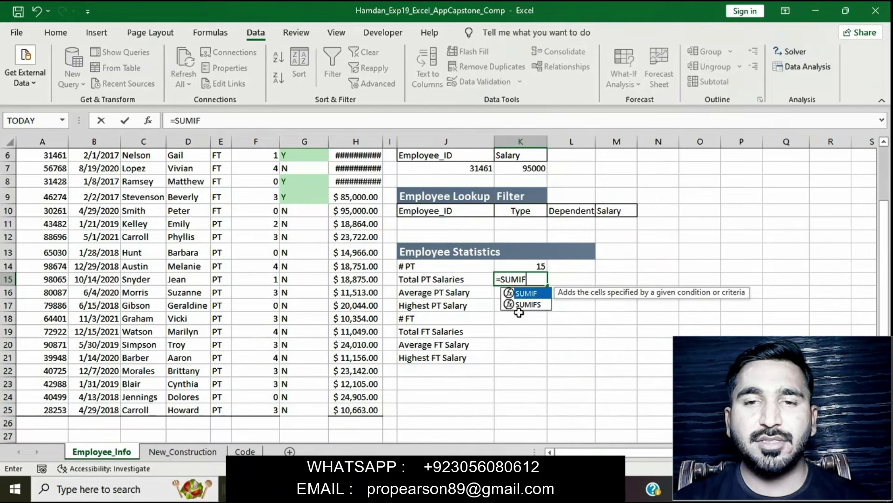
{"action": "double_click", "coordinate": [532, 290]}
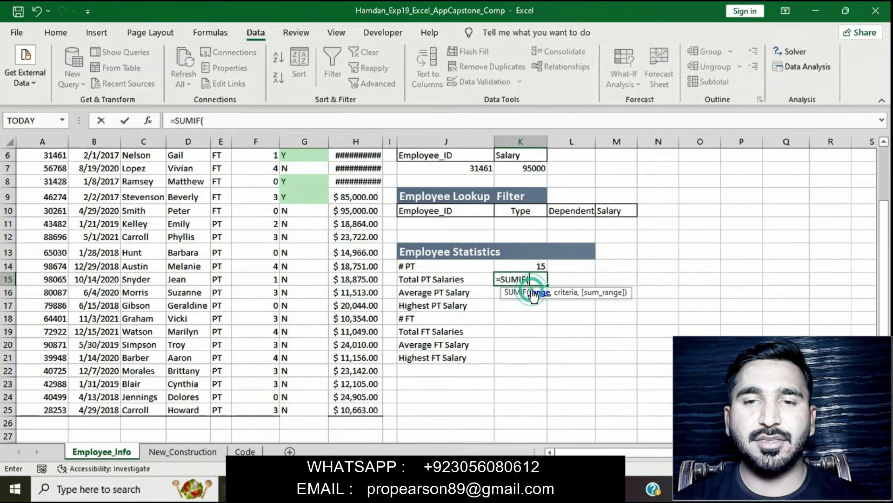
{"action": "type", "text": "E"}
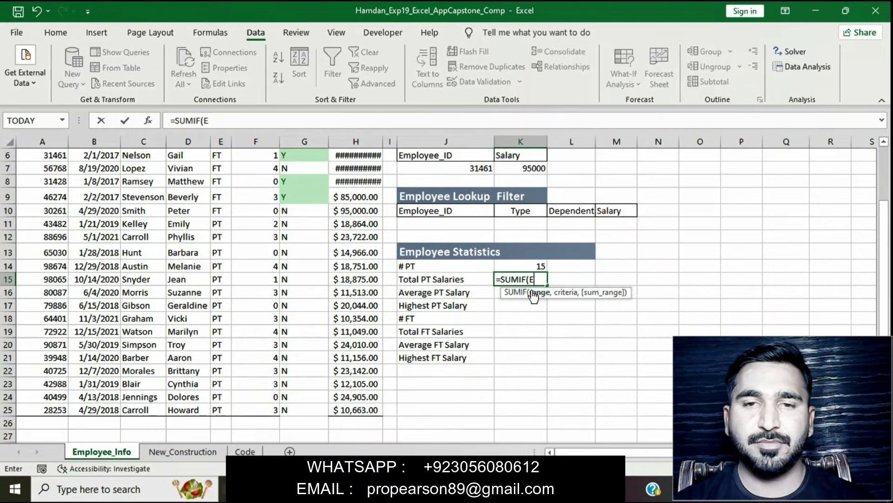
{"action": "type", "text": "6:E26"}
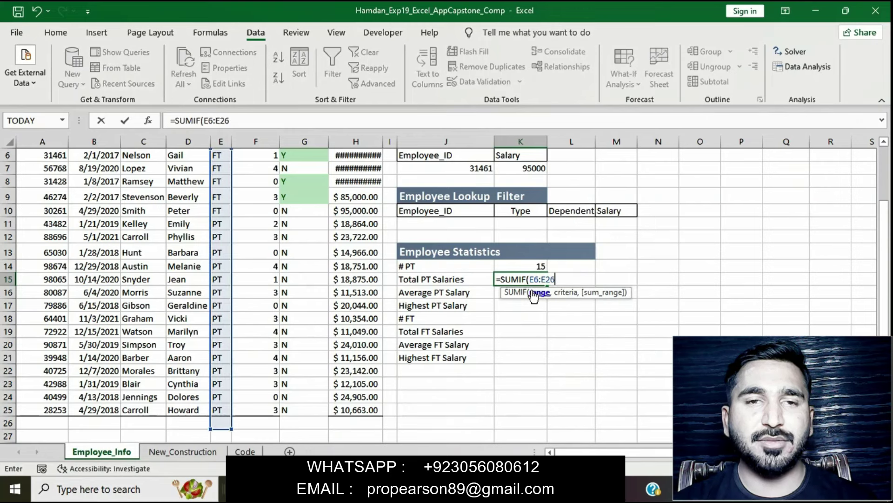
{"action": "type", "text": ",\""}
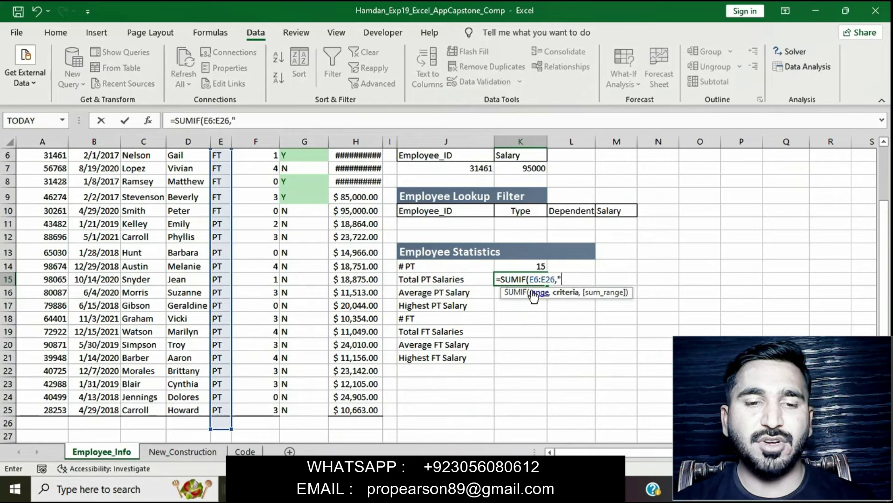
{"action": "type", "text": "PT\""}
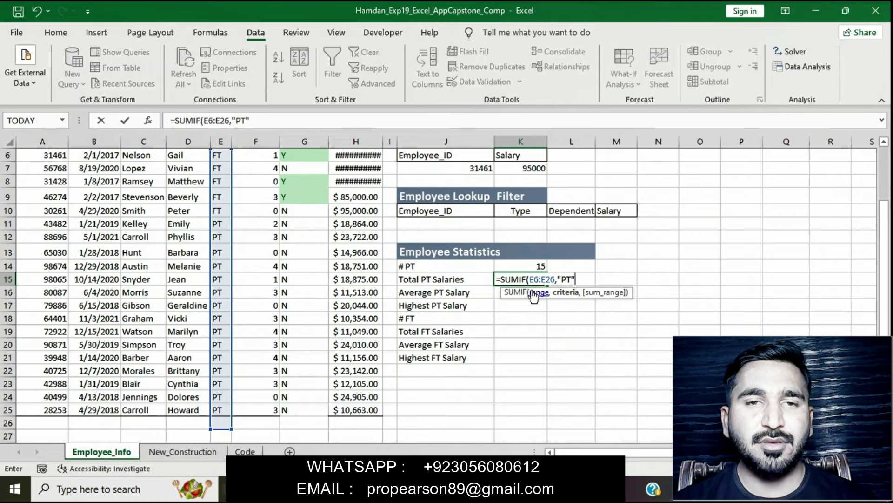
{"action": "type", "text": ","}
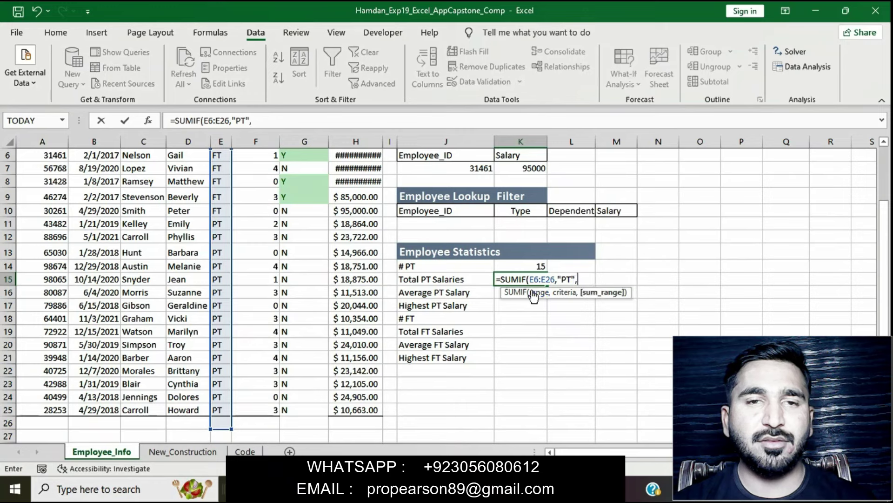
{"action": "type", "text": "H6:H26)"}
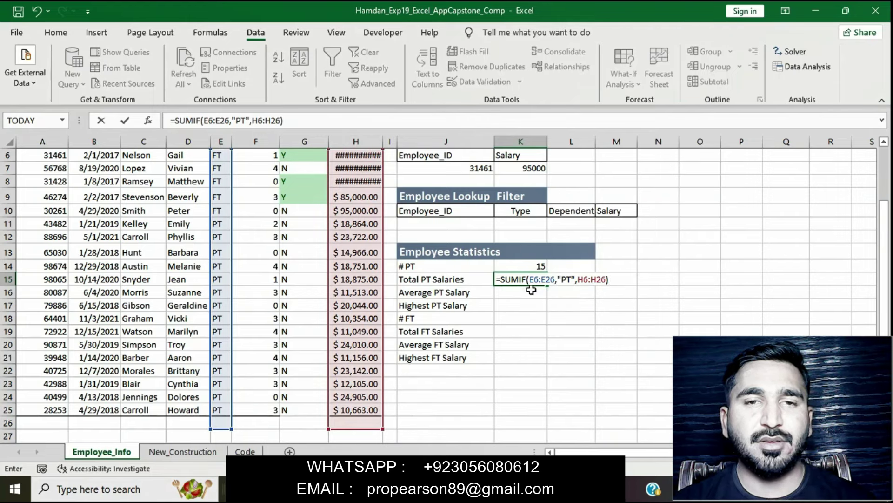
{"action": "key", "text": "Return"}
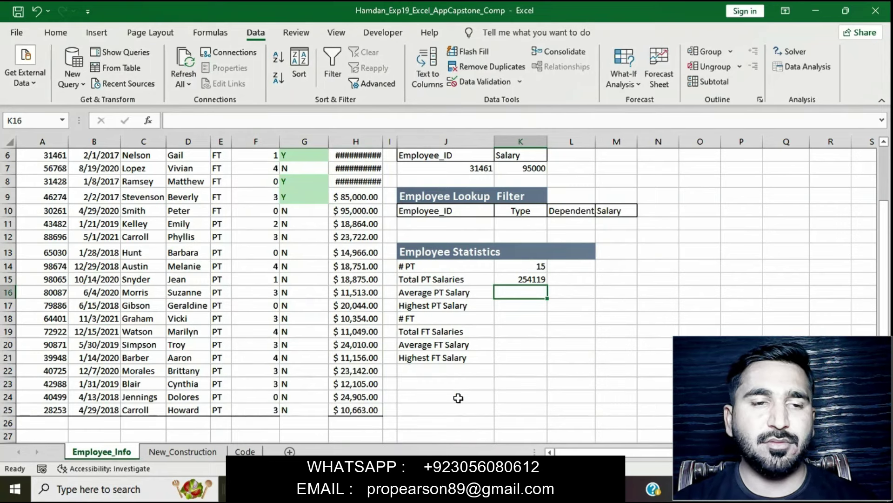
Step: Switch to Word and remove the yellow highlight from the step 9 instruction text
{"action": "key", "text": "alt+Tab"}
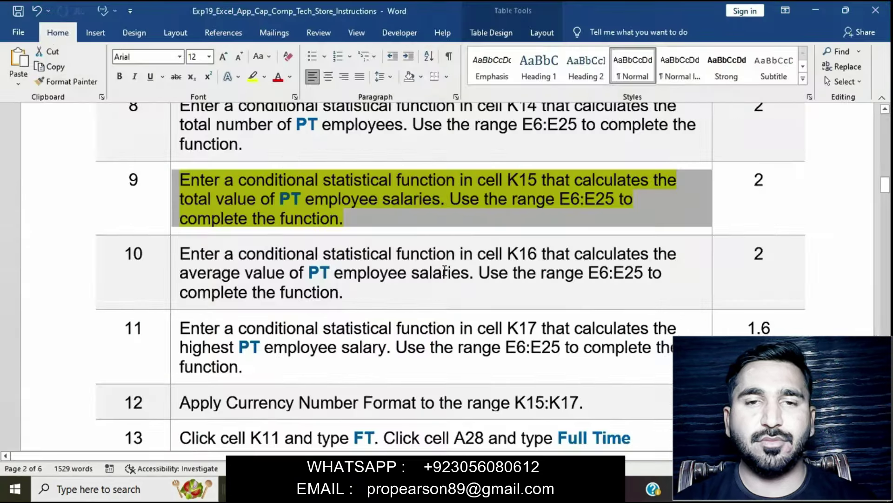
{"action": "left_click", "coordinate": [342, 218]}
{"action": "left_click", "coordinate": [170, 185]}
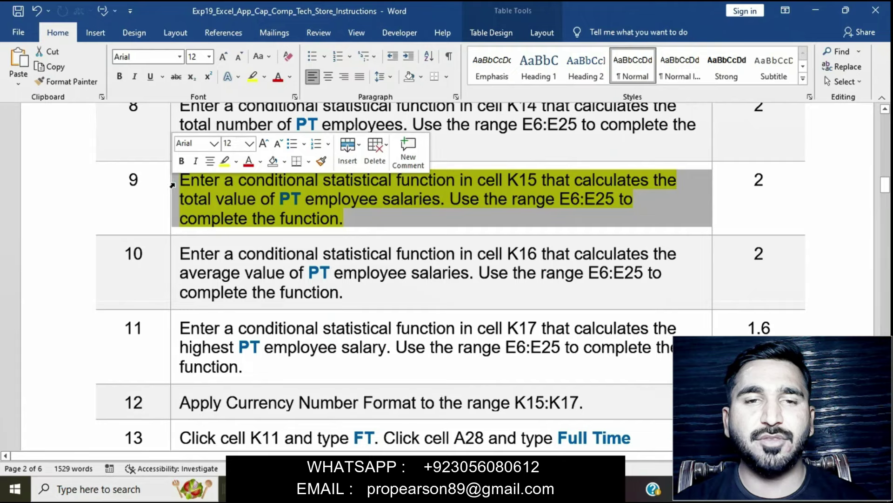
{"action": "left_click", "coordinate": [221, 164]}
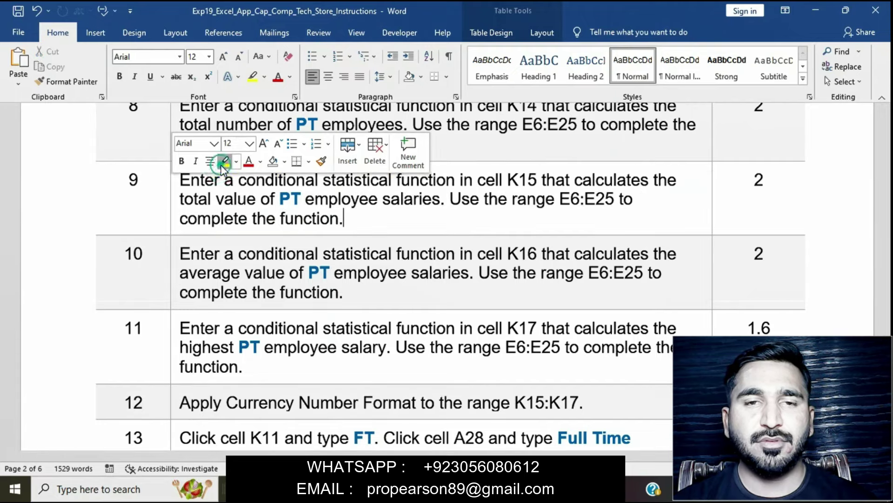
Step: Highlight the step 10 instruction about the average PT salary in cell K16 in yellow
{"action": "scroll", "coordinate": [242, 210], "scroll_direction": "down", "scroll_amount": 3}
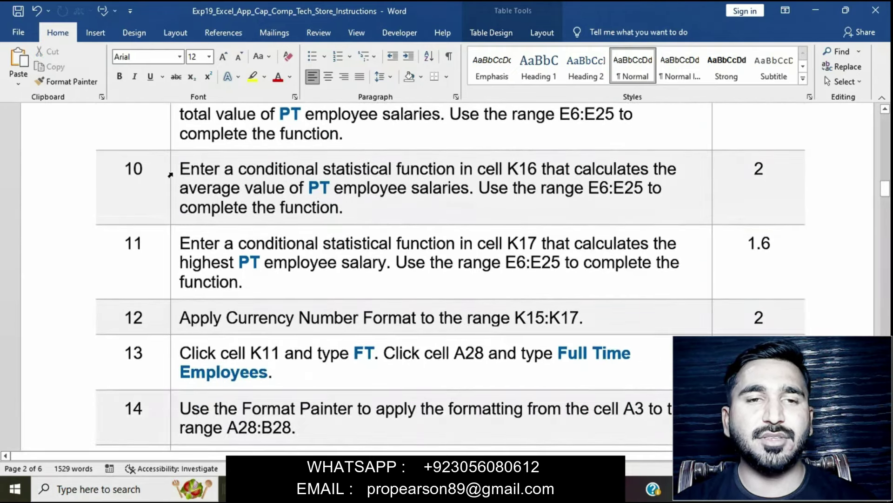
{"action": "left_click", "coordinate": [171, 172]}
{"action": "left_click", "coordinate": [225, 150]}
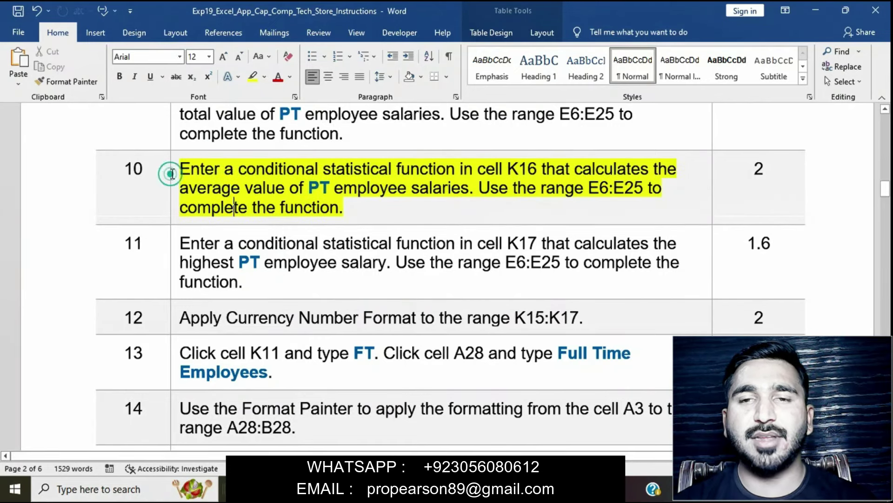
{"action": "left_click", "coordinate": [175, 173]}
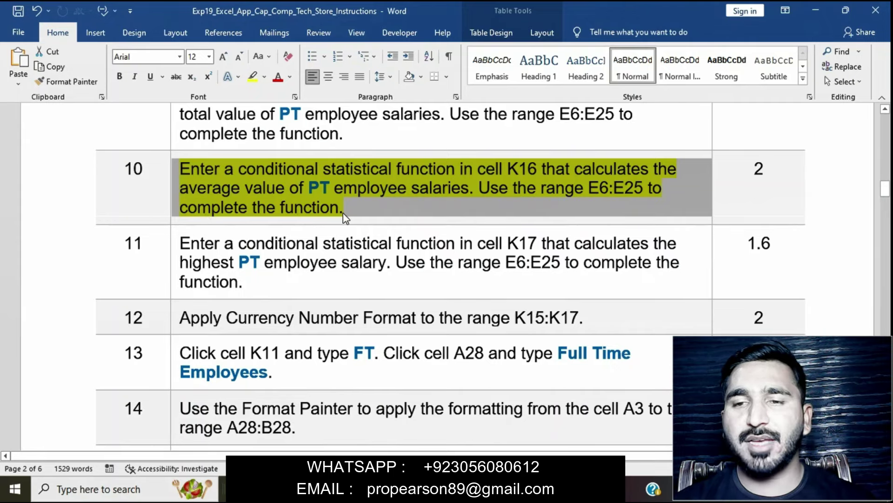
Step: Switch to Excel and enter =AVERAGEIF(E6:E26,"PT,H6:H26) in cell K16 for the average part-time salary
{"action": "left_click", "coordinate": [506, 489]}
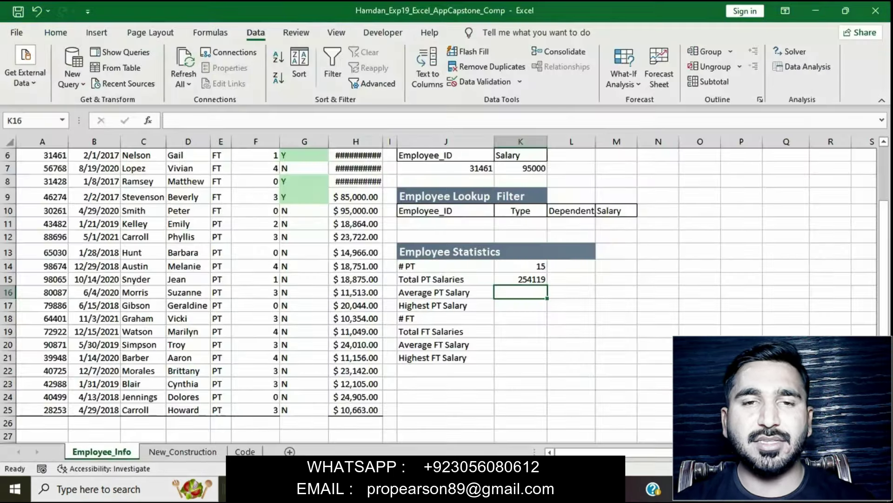
{"action": "type", "text": "="}
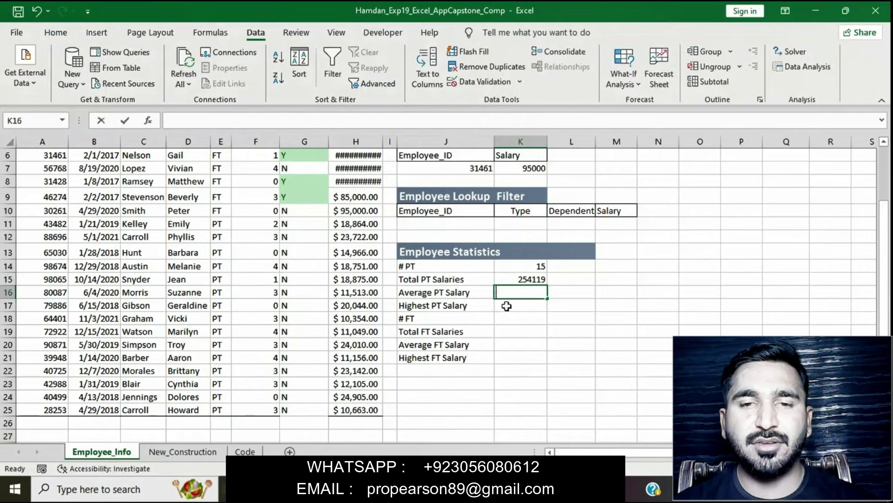
{"action": "type", "text": "="}
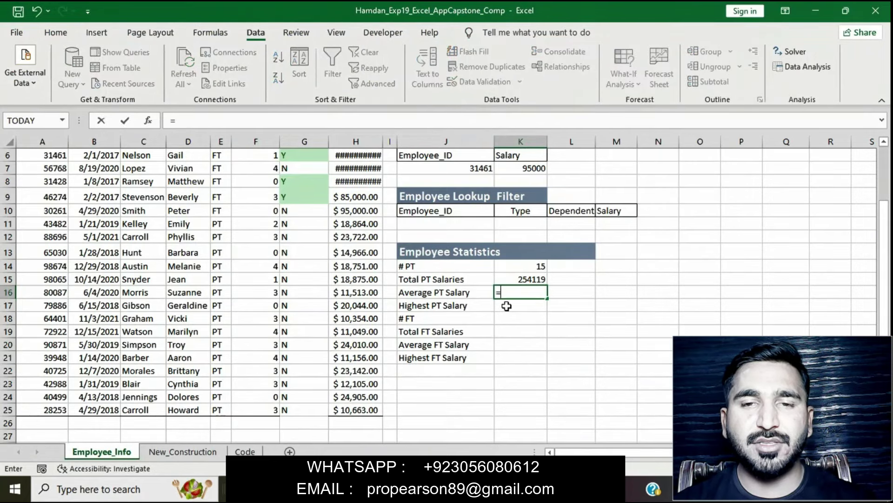
{"action": "type", "text": "A"}
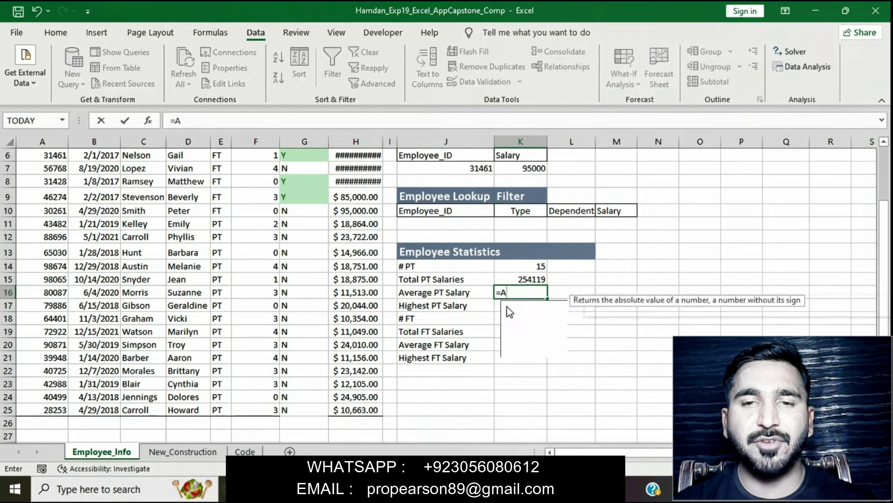
{"action": "type", "text": "VERAGE"}
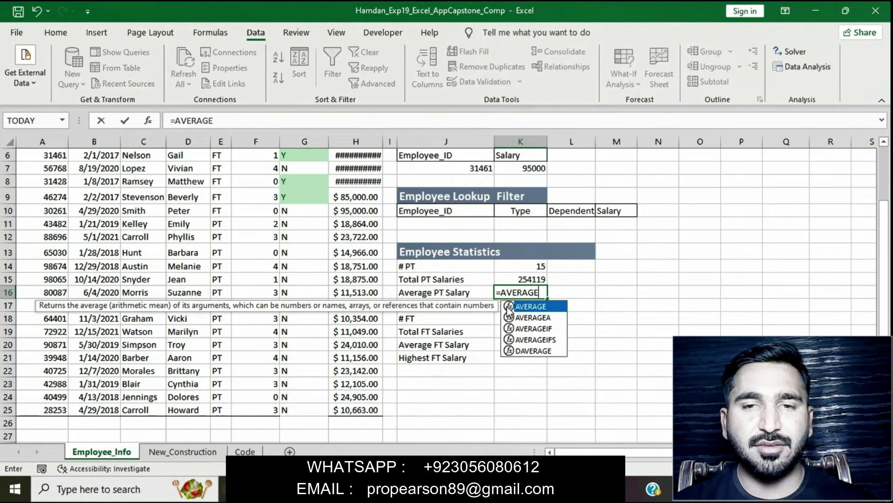
{"action": "type", "text": "IF"}
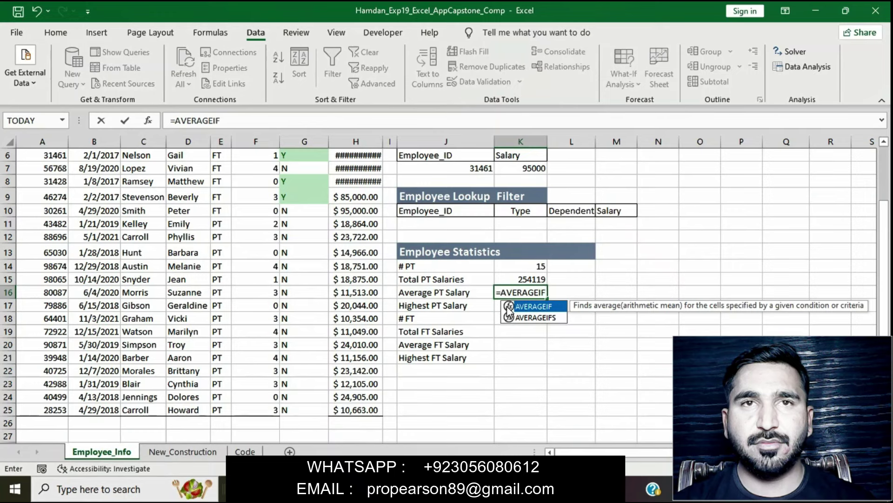
{"action": "double_click", "coordinate": [509, 306]}
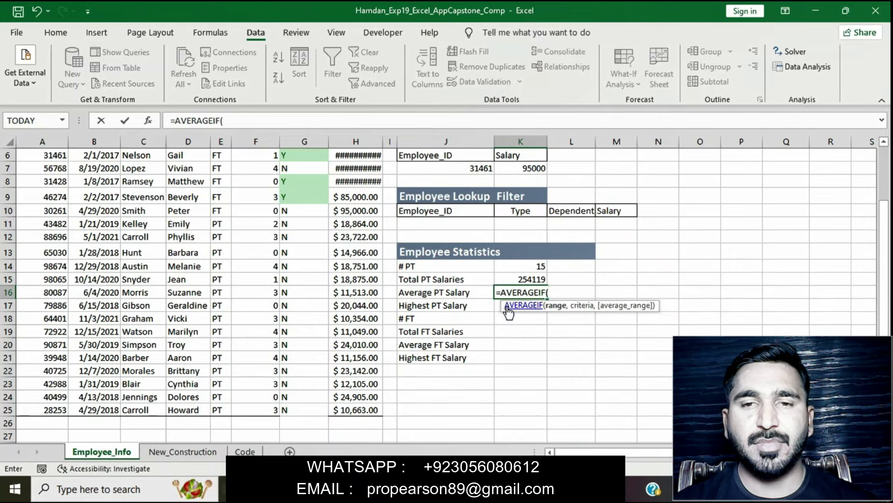
{"action": "type", "text": "E6"}
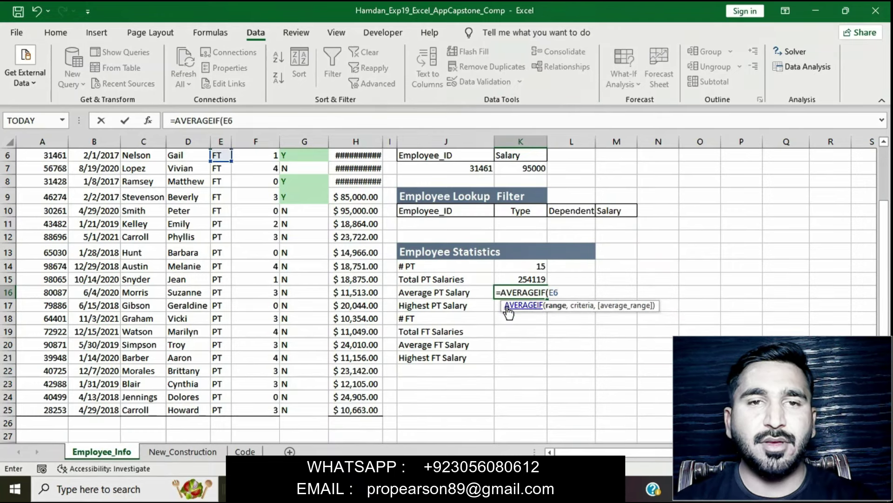
{"action": "type", "text": ":"}
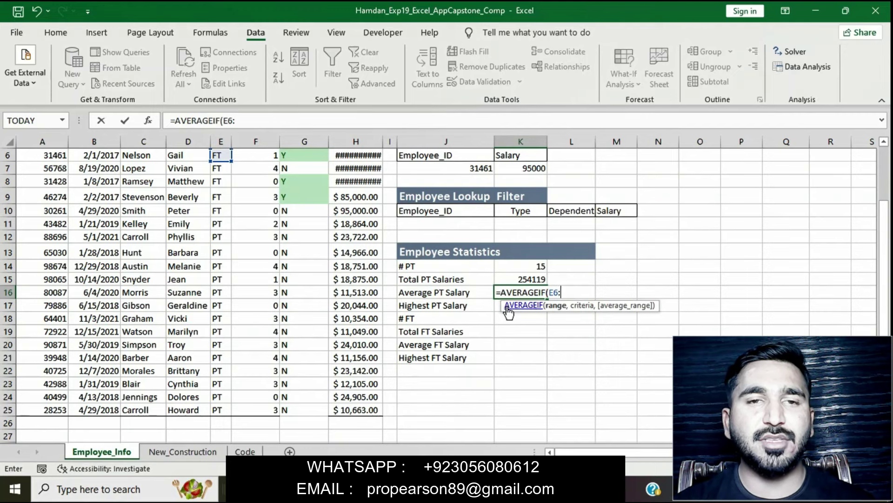
{"action": "type", "text": "E"}
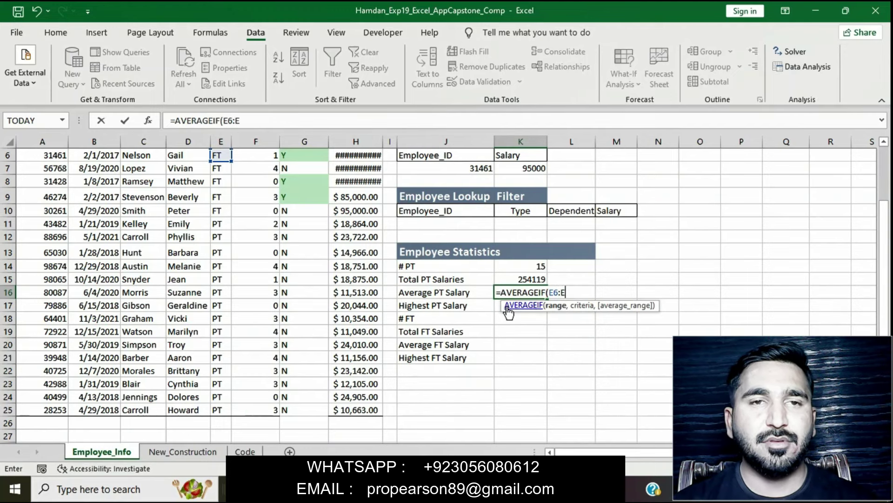
{"action": "type", "text": "26"}
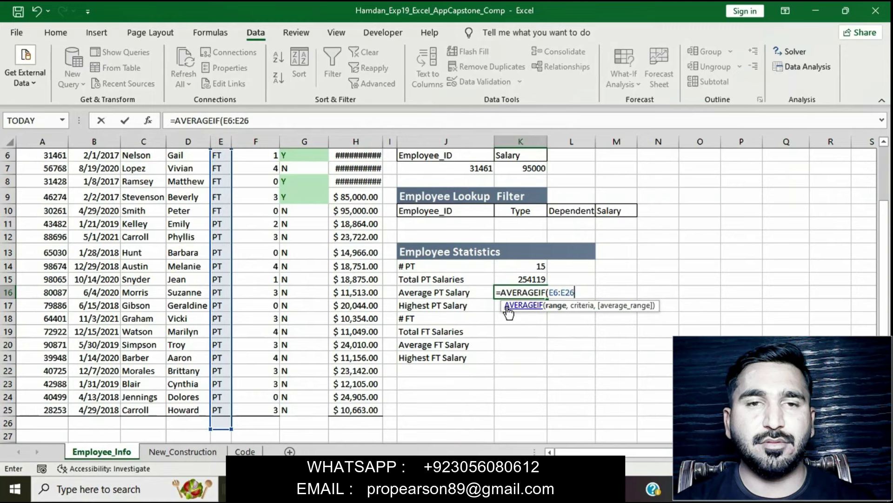
{"action": "type", "text": ",\""}
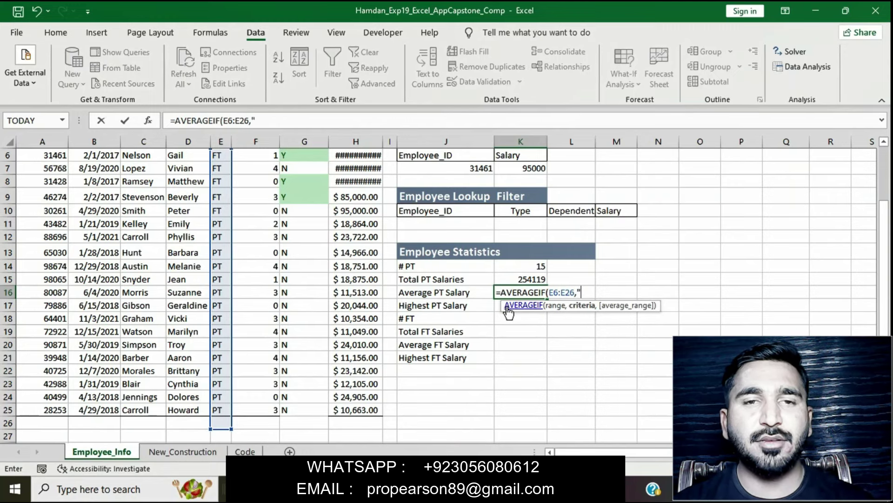
{"action": "type", "text": "PT"}
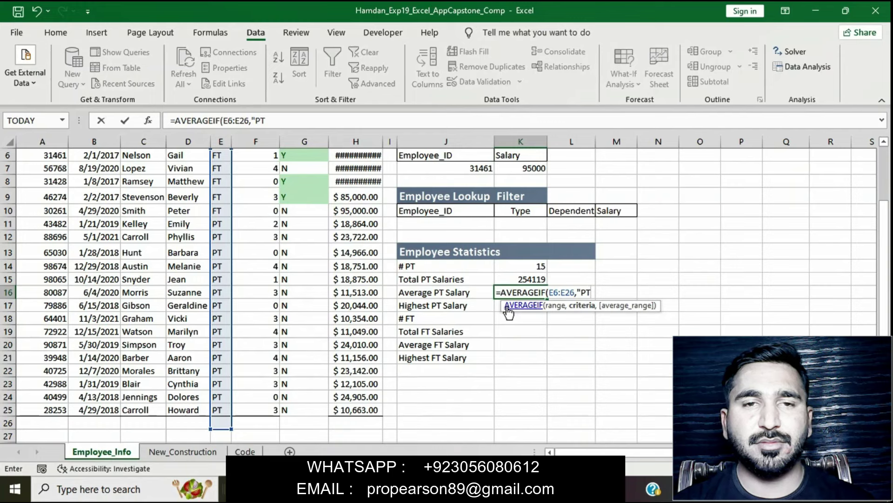
{"action": "type", "text": ","}
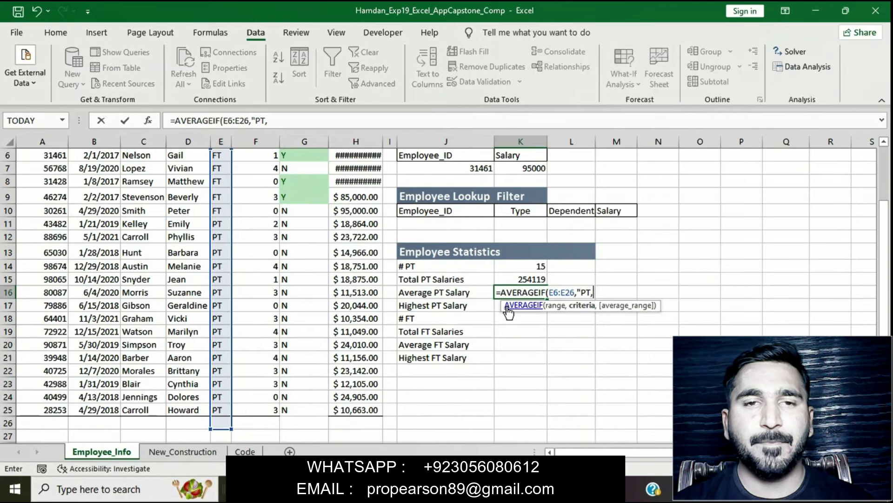
{"action": "type", "text": "H6"}
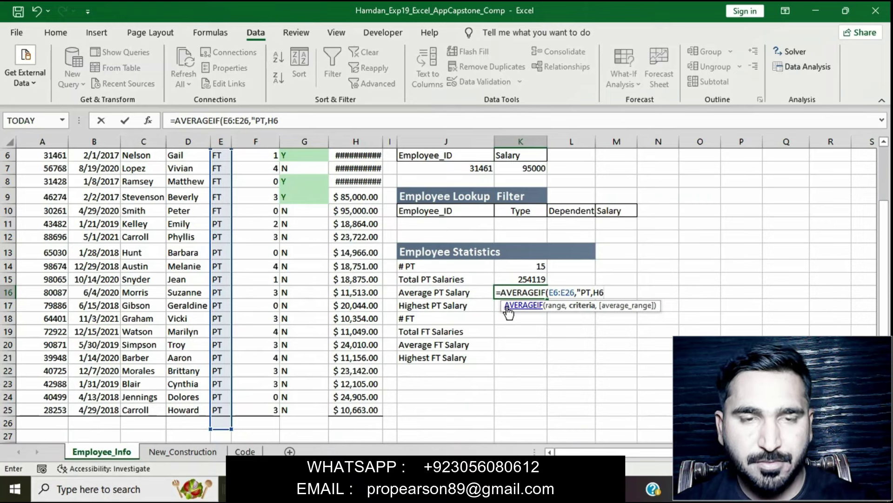
{"action": "type", "text": ":"}
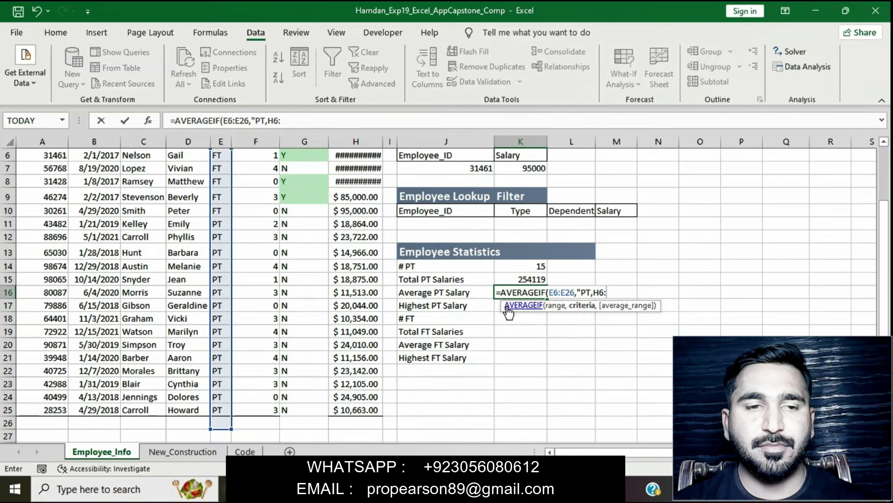
{"action": "type", "text": "H26"}
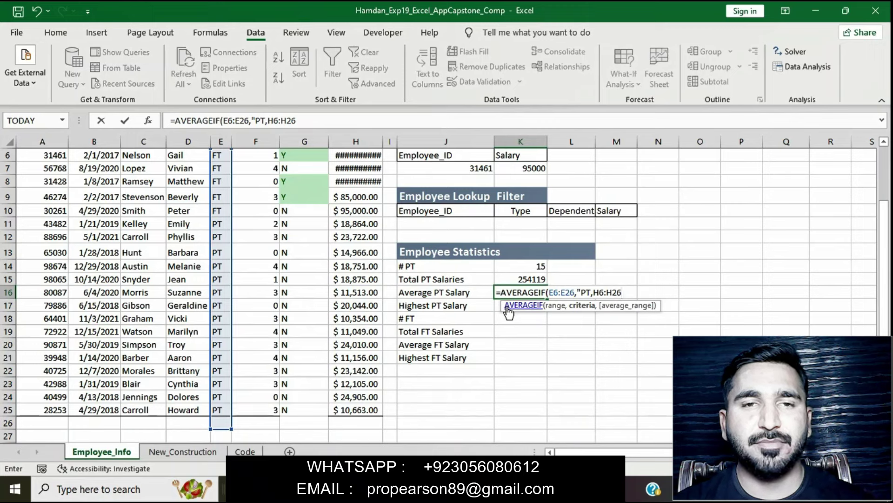
{"action": "type", "text": ")"}
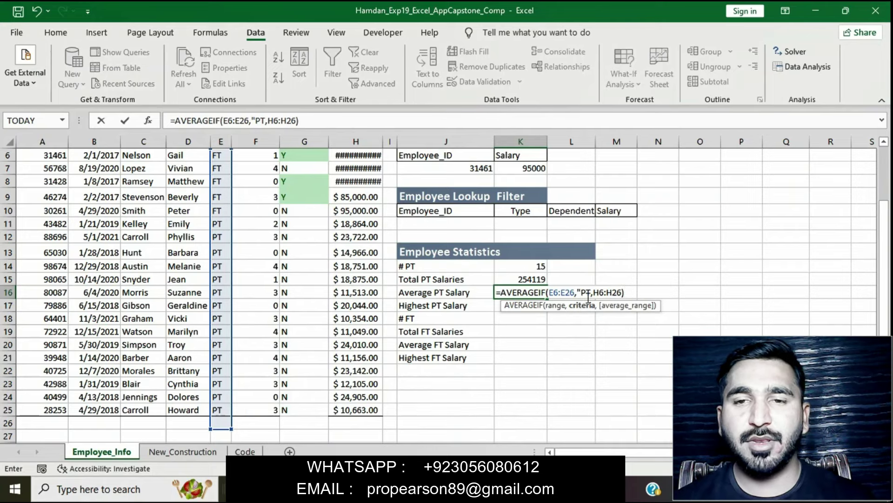
{"action": "key", "text": "Return"}
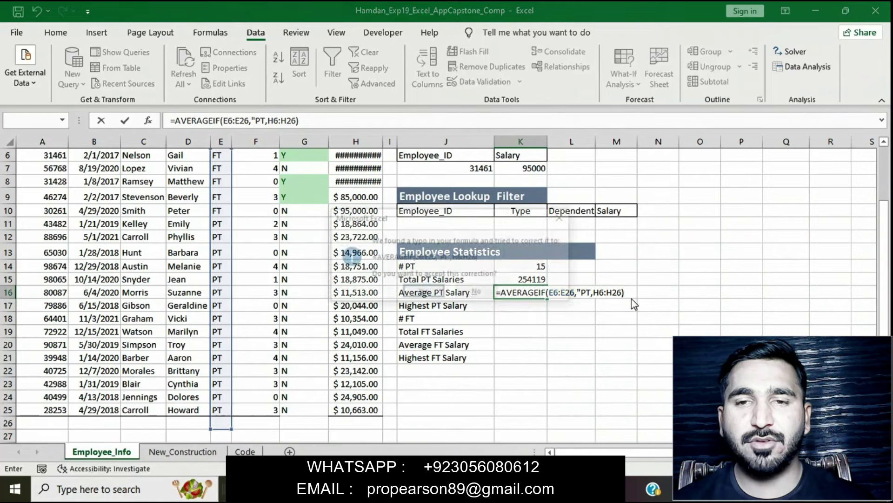
Step: Accept the proposed correction to the average part-time salary formula in cell K16
{"action": "left_click", "coordinate": [423, 293]}
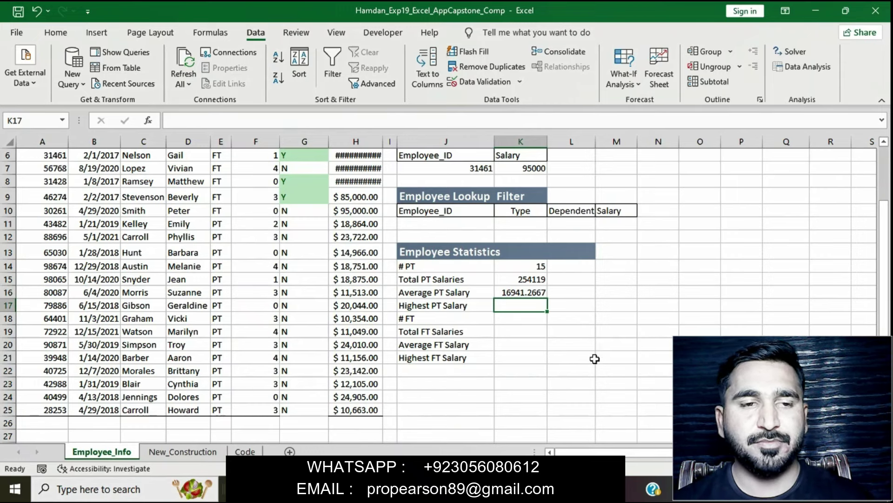
Step: Switch to Word and remove the yellow highlight from the step 10 instruction text
{"action": "key", "text": "alt+Tab"}
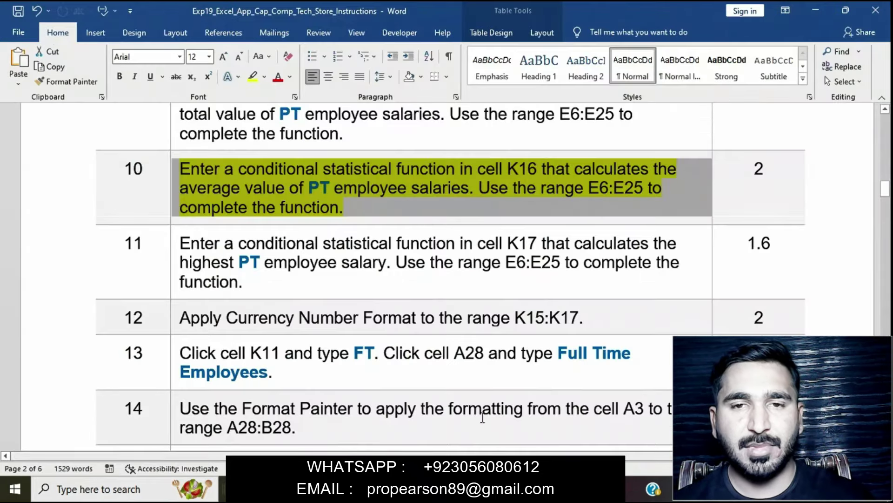
{"action": "left_click", "coordinate": [440, 223]}
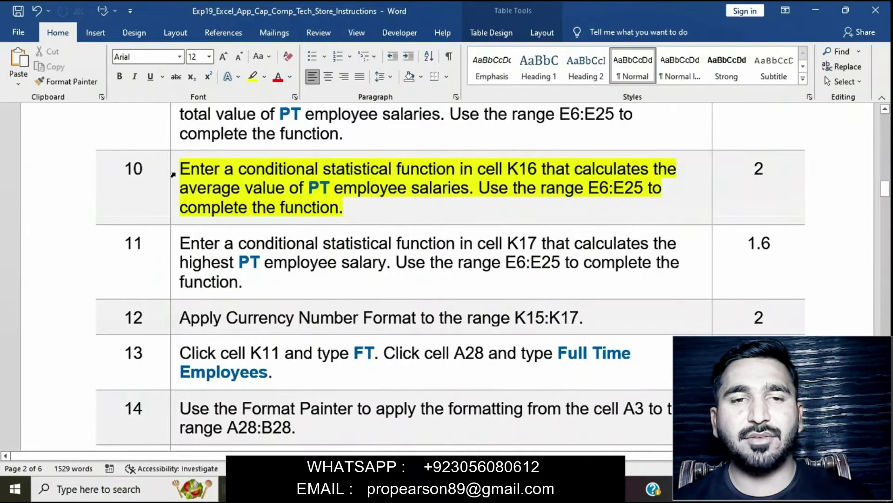
{"action": "left_click", "coordinate": [174, 171]}
{"action": "left_click", "coordinate": [228, 155]}
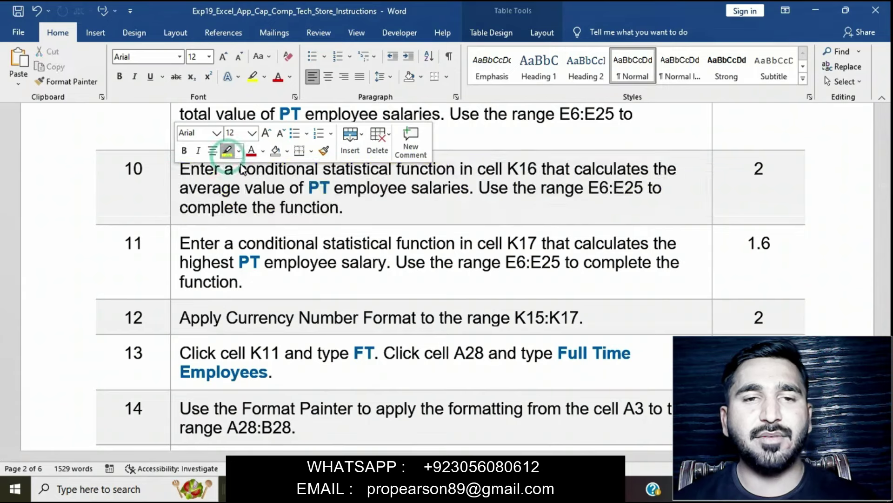
Step: Highlight the step 11 instruction about the highest PT salary in cell K17 in yellow
{"action": "scroll", "coordinate": [321, 231], "scroll_direction": "down", "scroll_amount": 1}
{"action": "scroll", "coordinate": [321, 230], "scroll_direction": "down", "scroll_amount": 1}
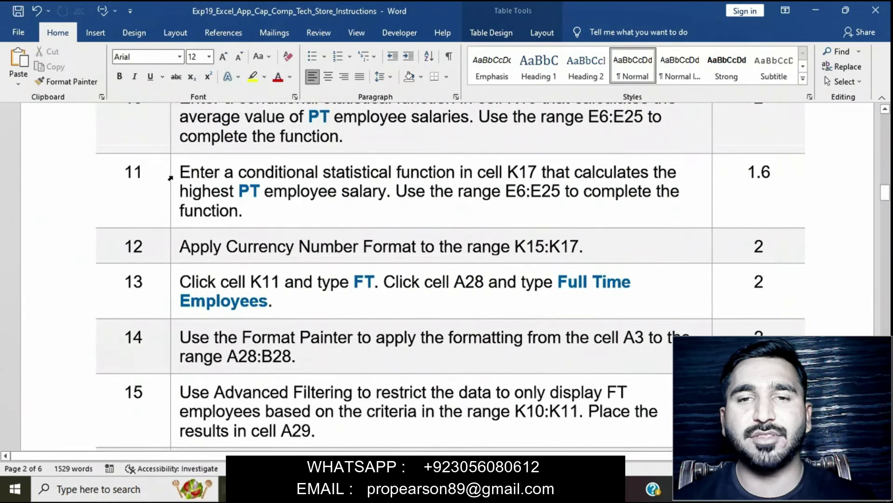
{"action": "left_click", "coordinate": [173, 175]}
{"action": "left_click", "coordinate": [224, 154]}
{"action": "left_click", "coordinate": [276, 215]}
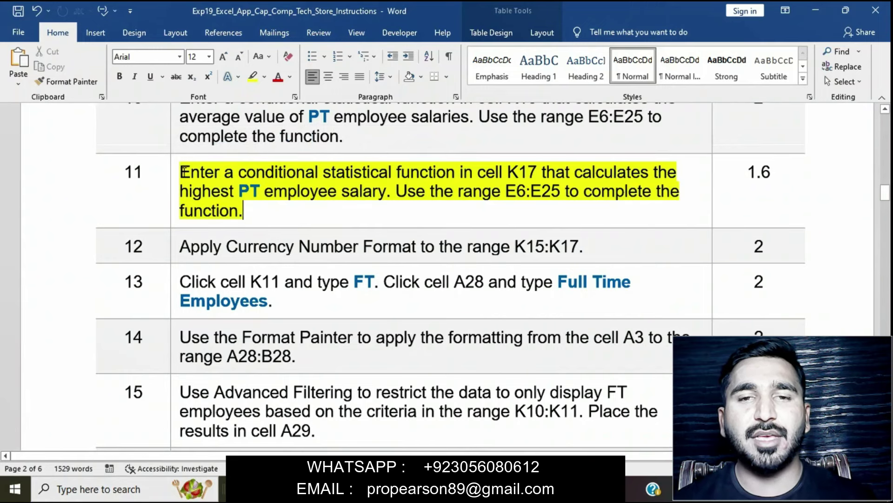
{"action": "left_click", "coordinate": [173, 174]}
{"action": "left_click", "coordinate": [174, 172]}
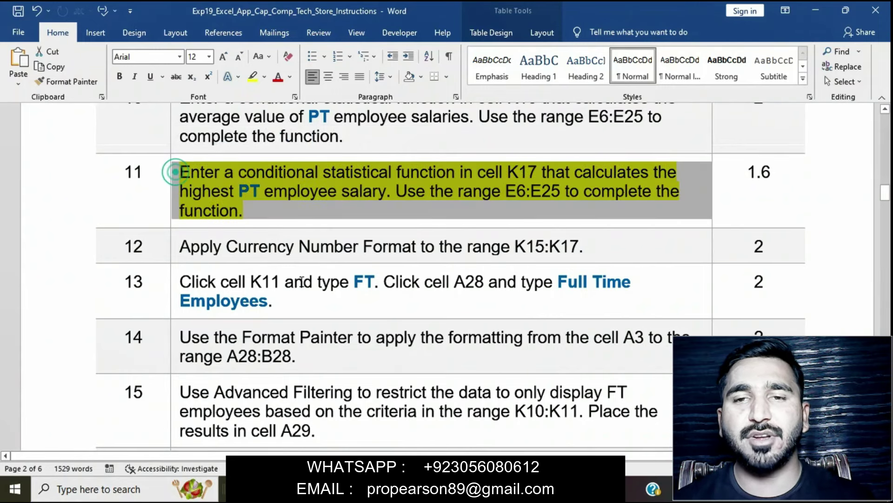
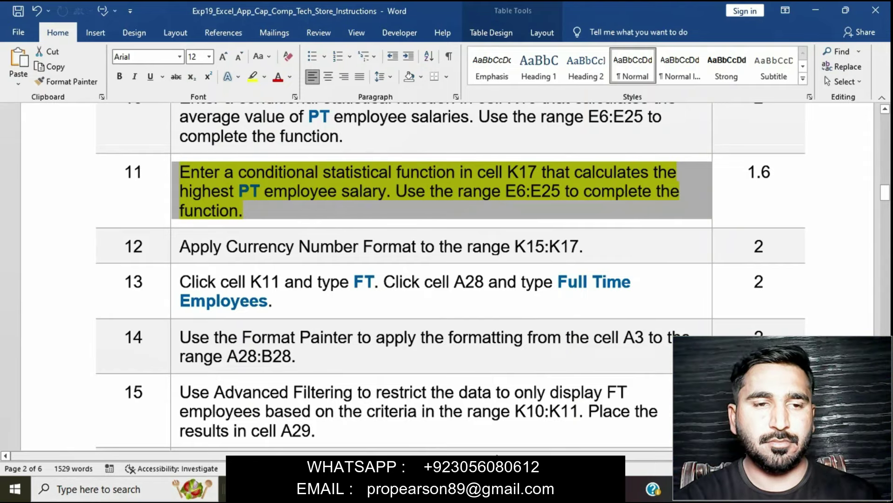
Step: Switch to Excel and enter =MAXIFS(H6:H26,E6:E26,"PT") in cell K17 for the highest part-time salary
{"action": "left_click", "coordinate": [495, 488]}
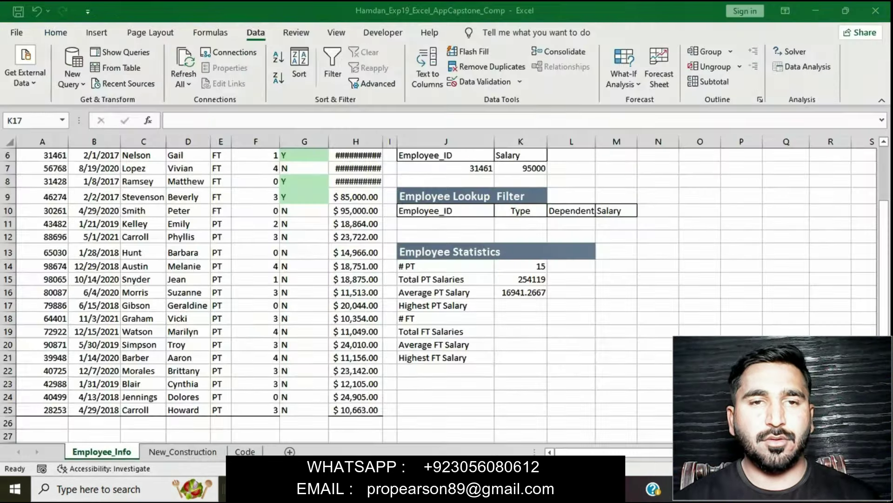
{"action": "type", "text": "="}
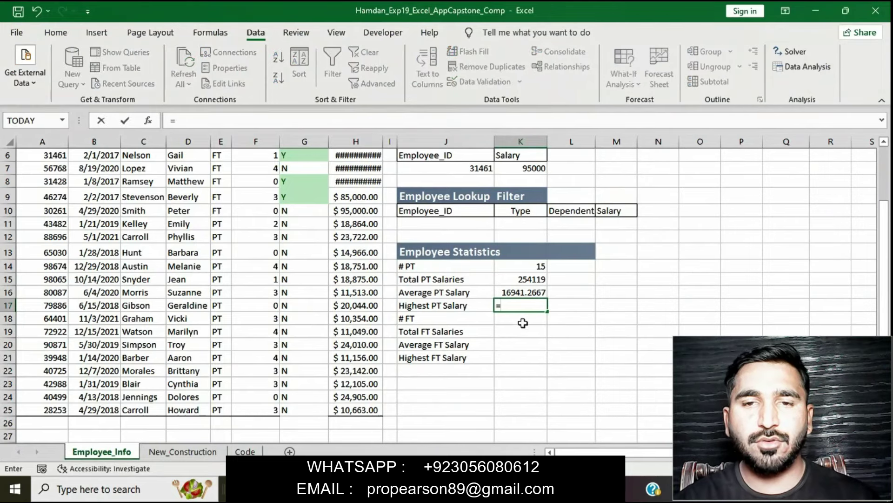
{"action": "type", "text": "M"}
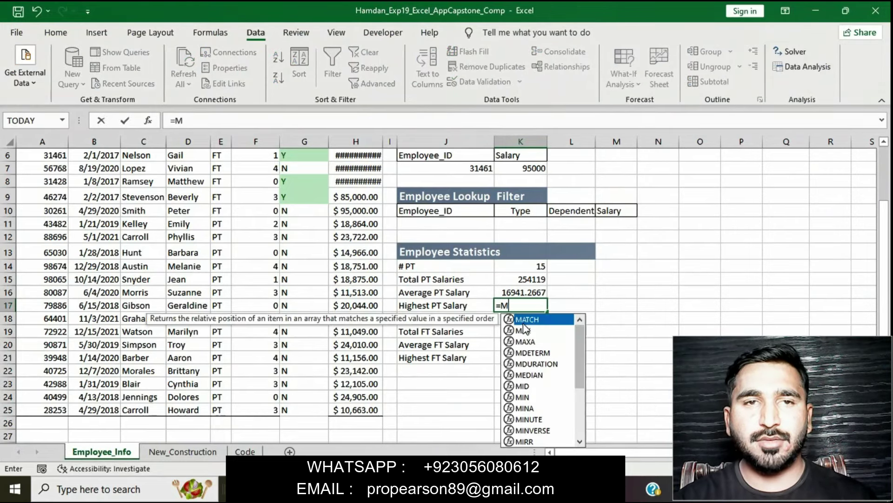
{"action": "type", "text": "AXIF"}
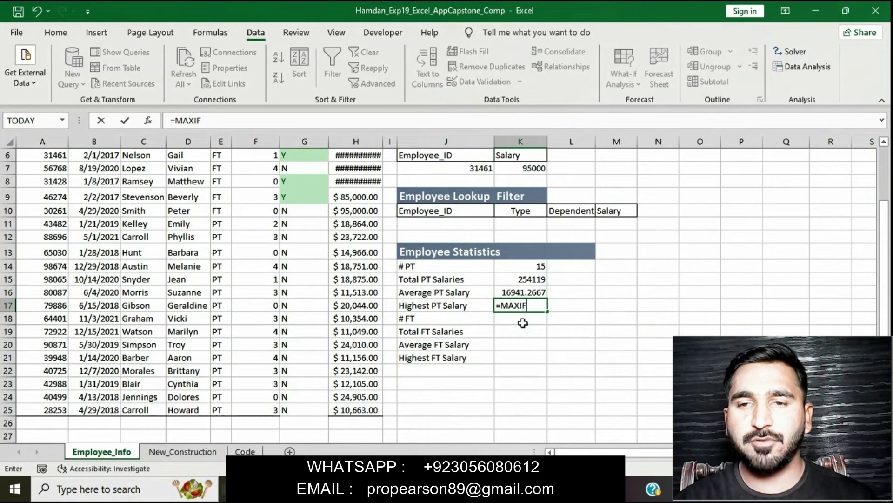
{"action": "type", "text": "S"}
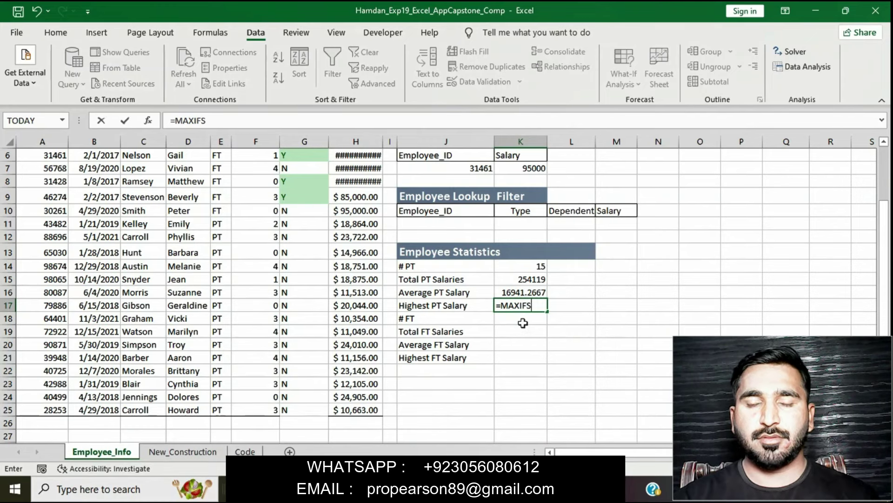
{"action": "type", "text": "("}
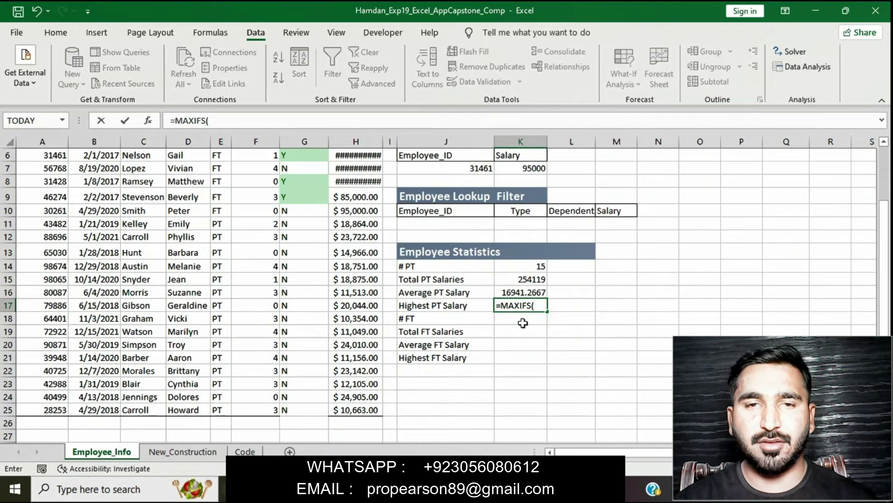
{"action": "type", "text": "H6"}
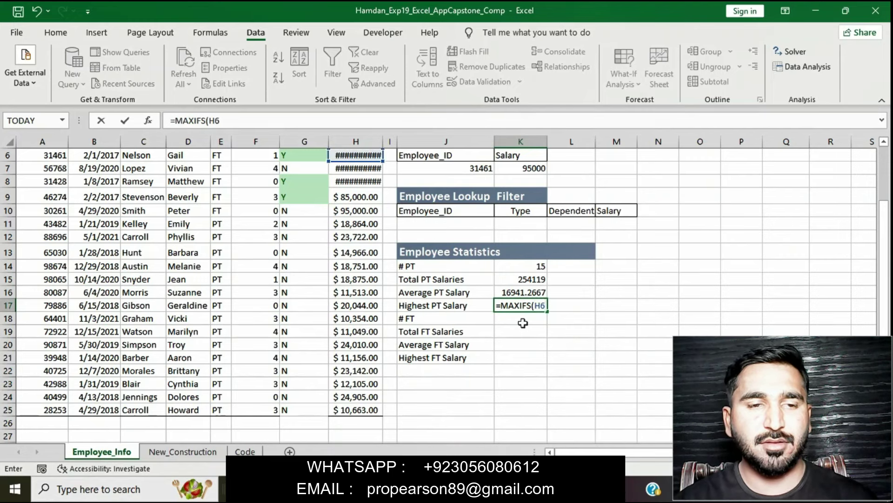
{"action": "type", "text": ":"}
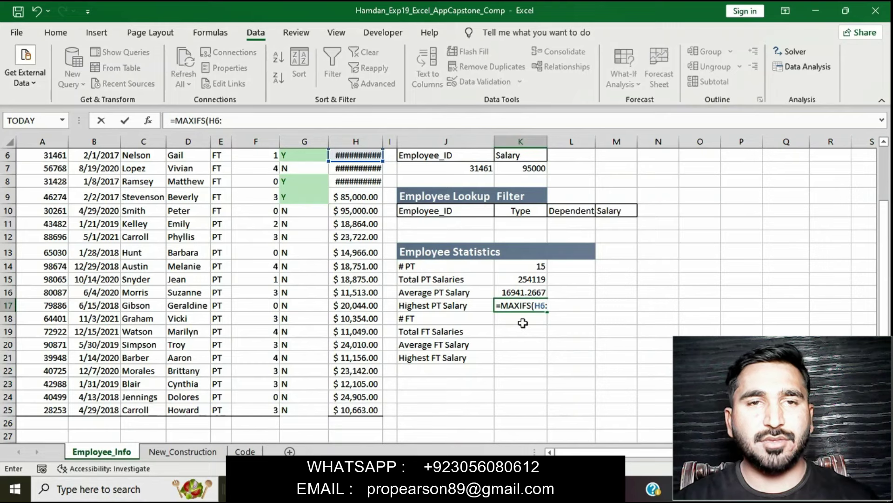
{"action": "type", "text": "H26"}
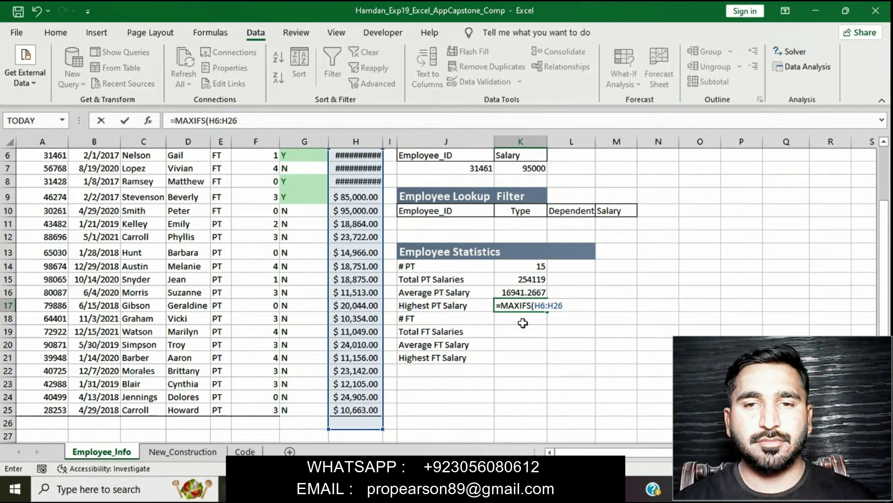
{"action": "type", "text": ",E6"}
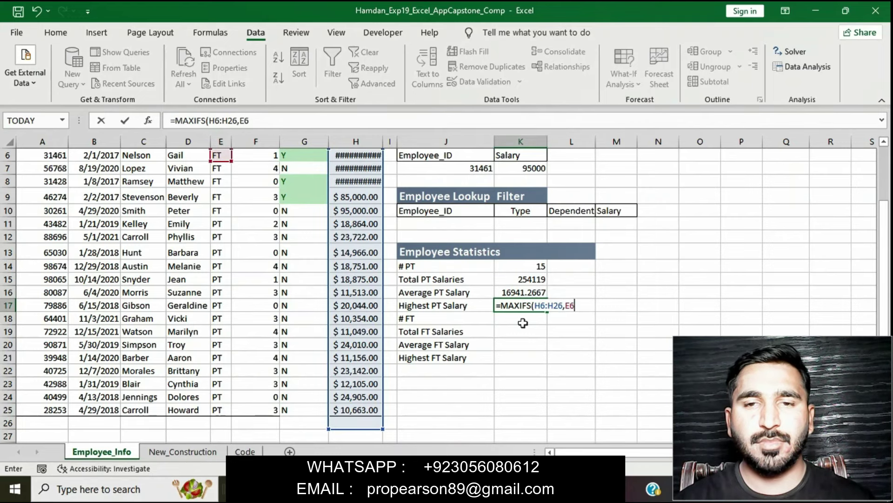
{"action": "type", "text": ":"}
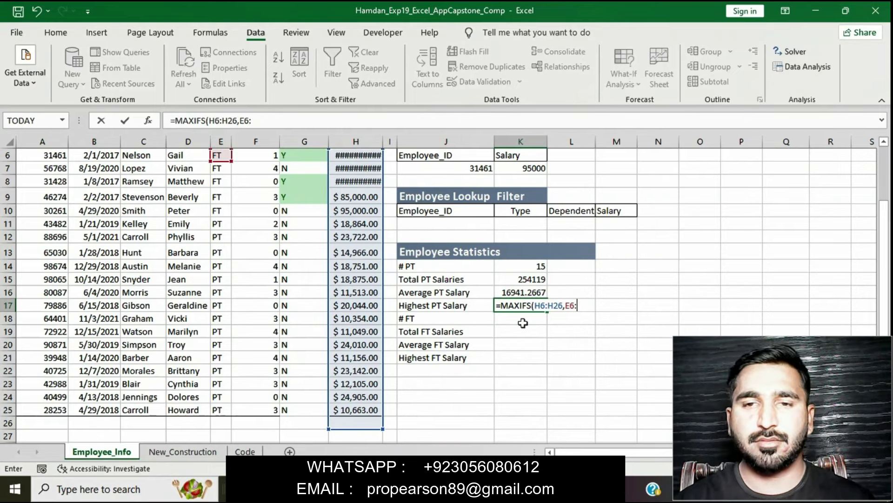
{"action": "type", "text": "E"}
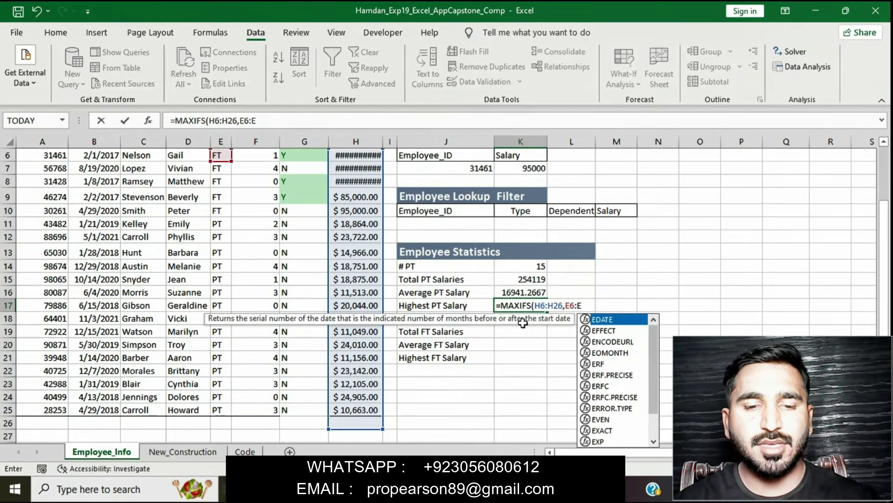
{"action": "type", "text": "26"}
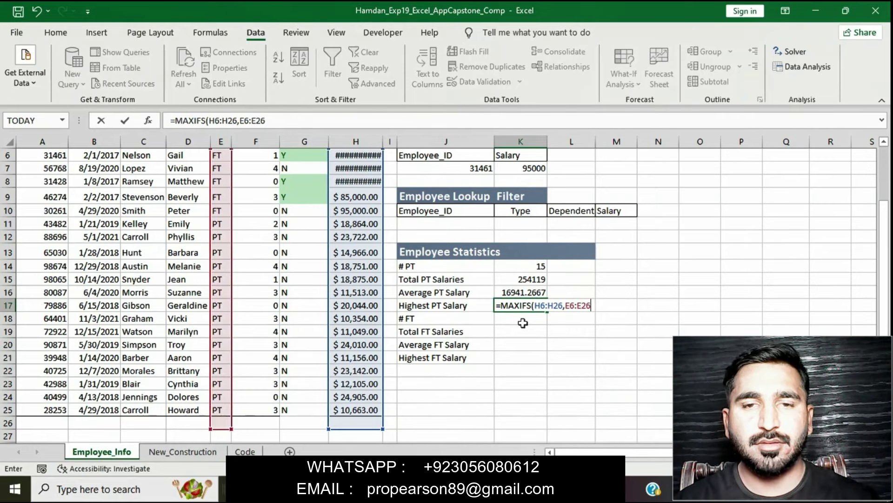
{"action": "type", "text": ","}
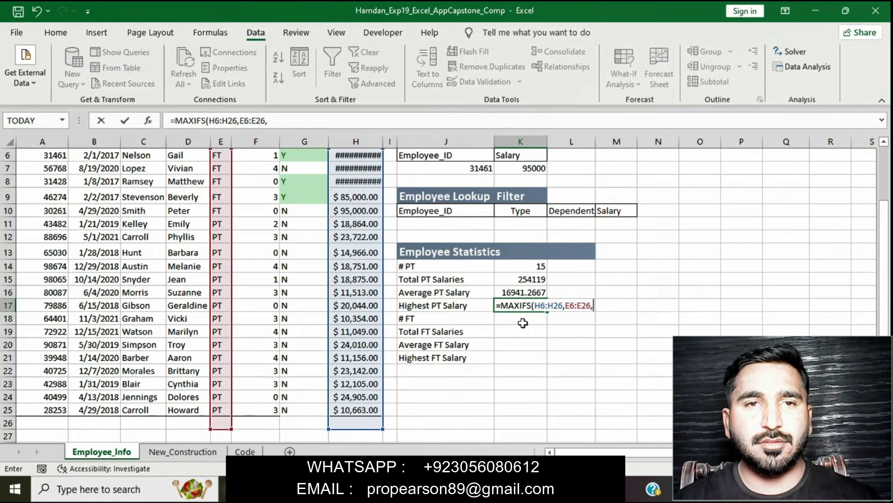
{"action": "type", "text": "PT"}
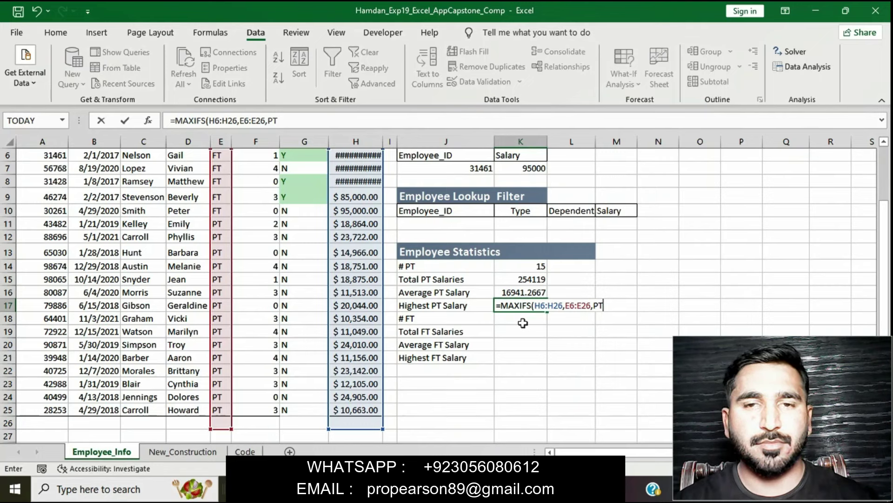
{"action": "key", "text": "BackSpace"}
{"action": "key", "text": "BackSpace"}
{"action": "type", "text": "\""}
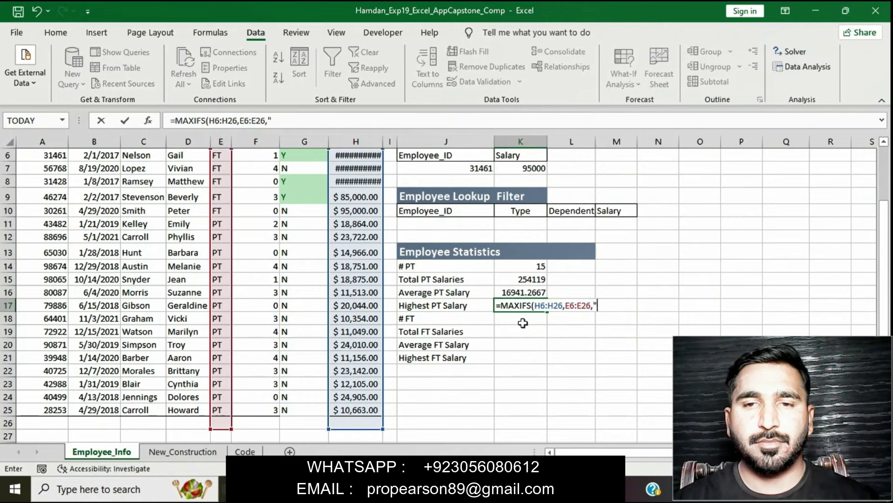
{"action": "type", "text": "PT\""}
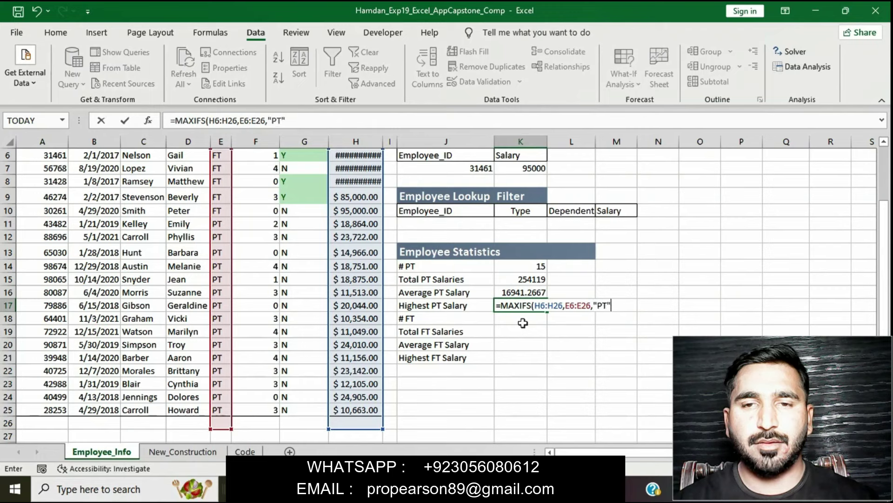
{"action": "type", "text": ")"}
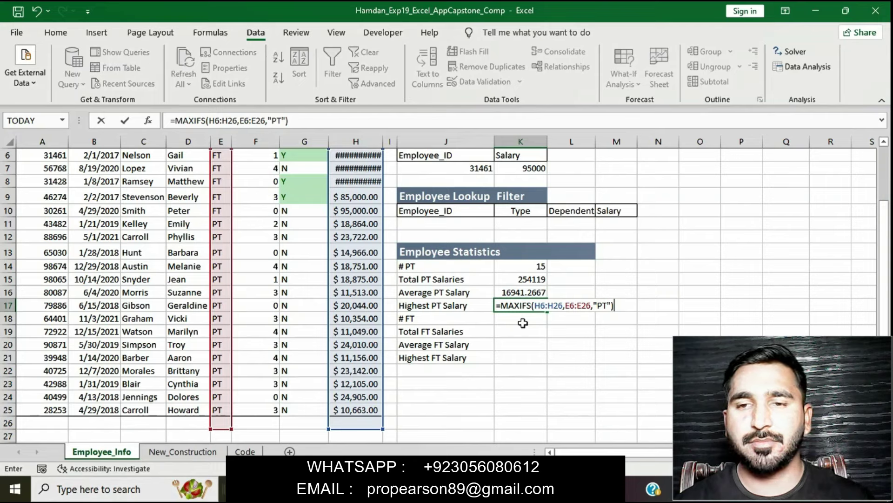
{"action": "key", "text": "Return"}
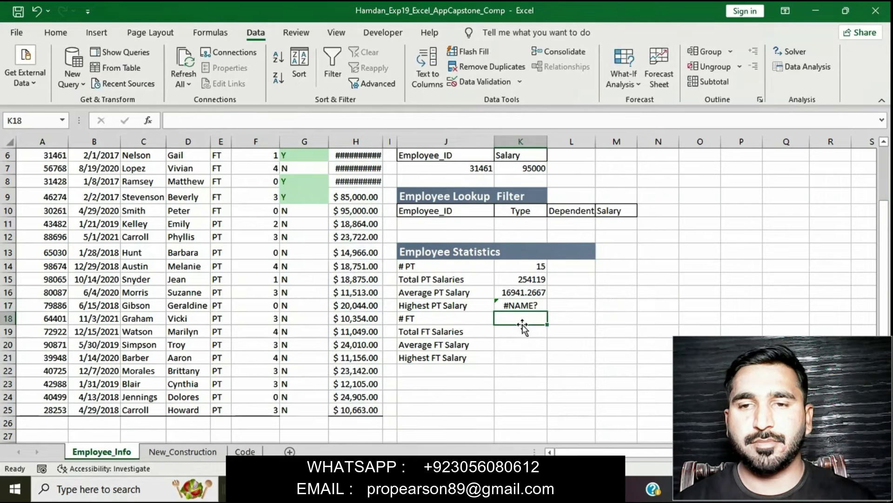
Step: Switch to Word and remove the yellow highlight from the step 11 instruction text
{"action": "key", "text": "alt+Tab"}
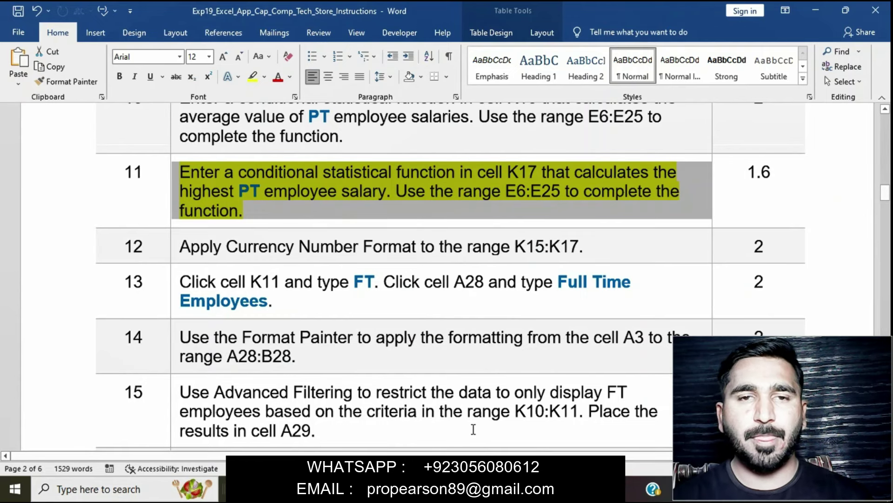
{"action": "left_click", "coordinate": [311, 181]}
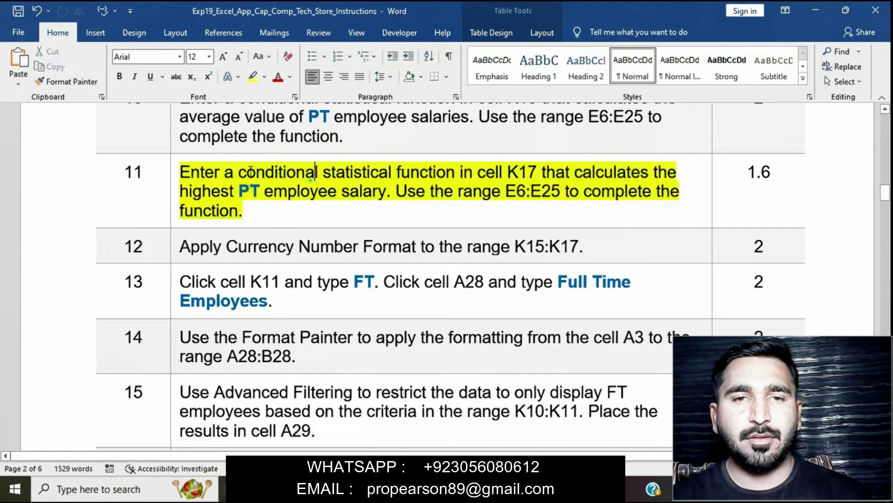
{"action": "left_click", "coordinate": [176, 174]}
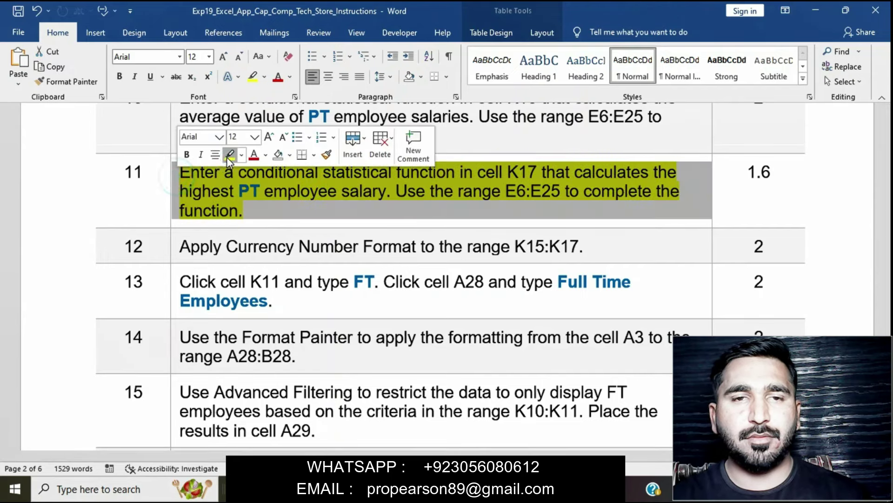
{"action": "left_click", "coordinate": [246, 209]}
Step: Highlight the step 12 instruction about applying the Currency Number Format in yellow
{"action": "scroll", "coordinate": [246, 206], "scroll_direction": "down", "scroll_amount": 1}
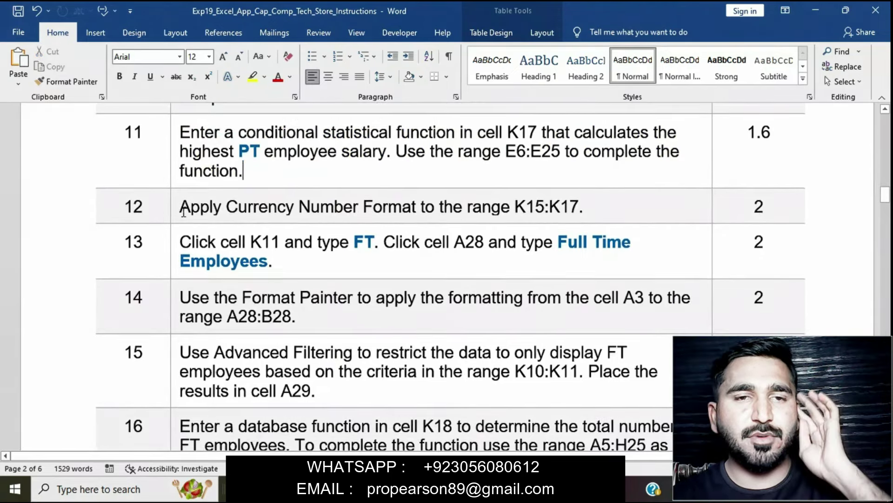
{"action": "left_click", "coordinate": [175, 207]}
{"action": "left_click", "coordinate": [228, 188]}
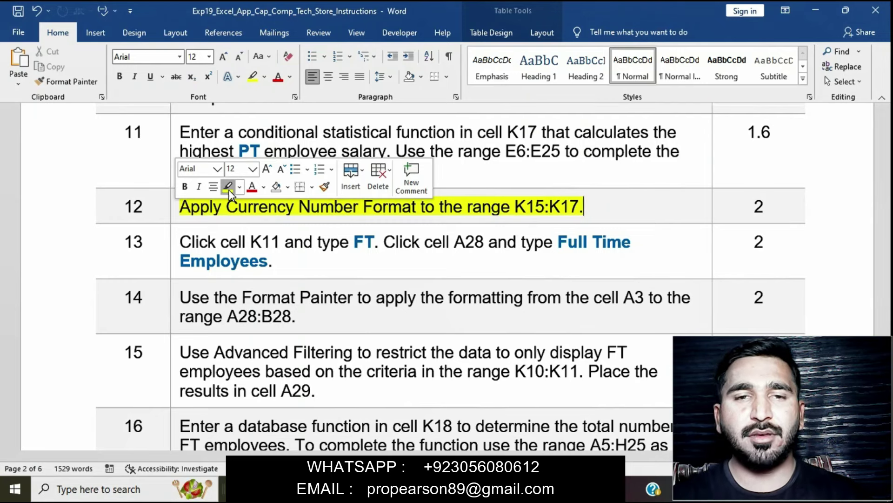
{"action": "left_click", "coordinate": [171, 215]}
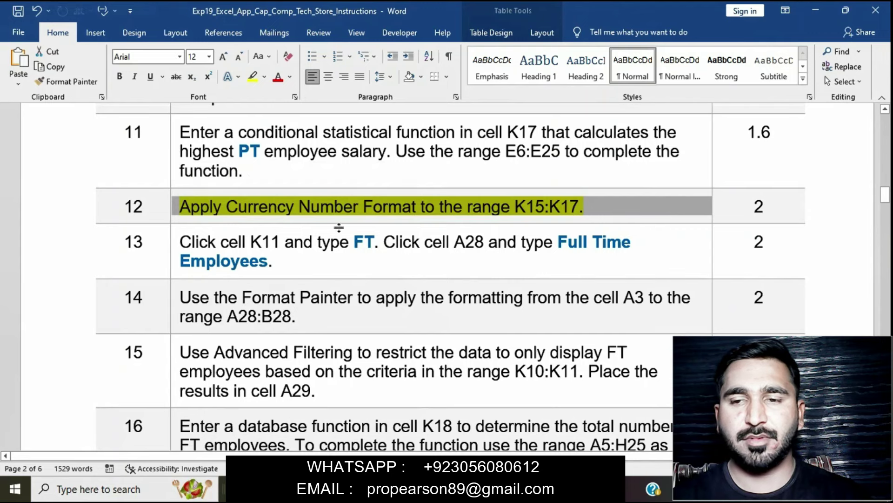
Step: Copy the range reference K15:K17 from the step 12 instruction
{"action": "left_click", "coordinate": [517, 211]}
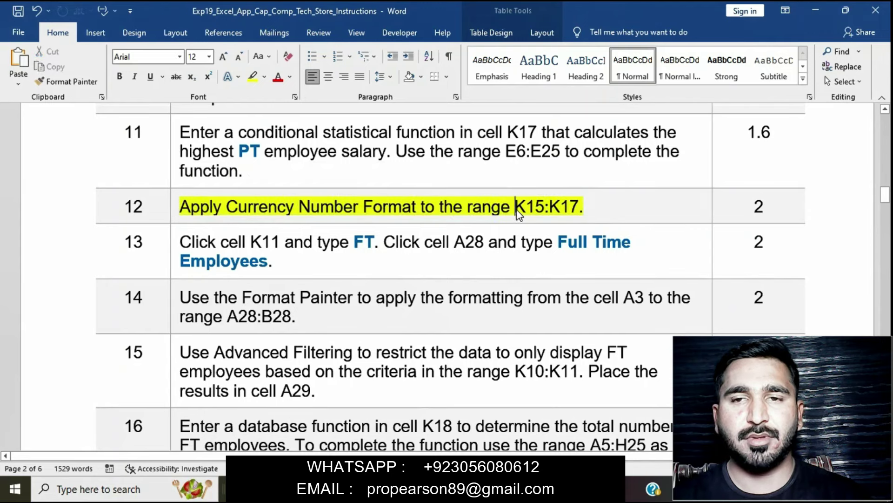
{"action": "left_click_drag", "start_coordinate": [516, 208], "coordinate": [572, 216]}
{"action": "key", "text": "ctrl+c"}
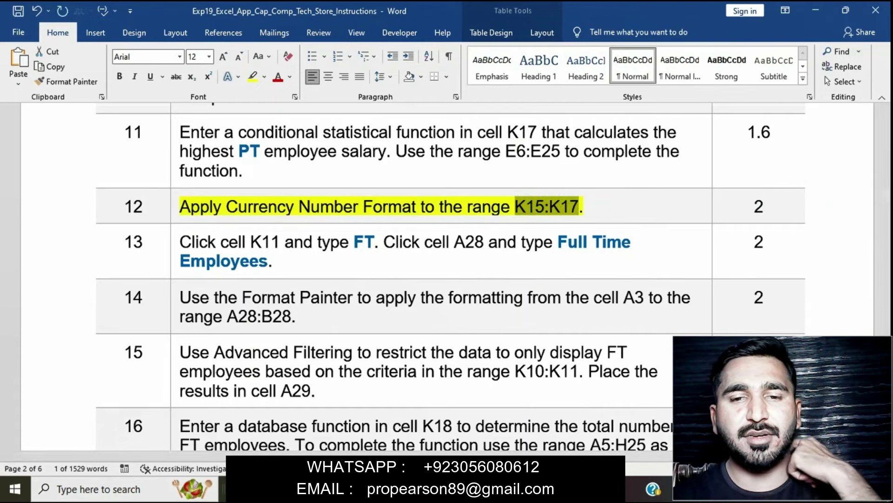
Step: Switch to Excel and apply the Currency number format to the range K15:K17
{"action": "key", "text": "alt+Tab"}
{"action": "left_click", "coordinate": [35, 121]}
{"action": "key", "text": "ctrl+v"}
{"action": "key", "text": "Return"}
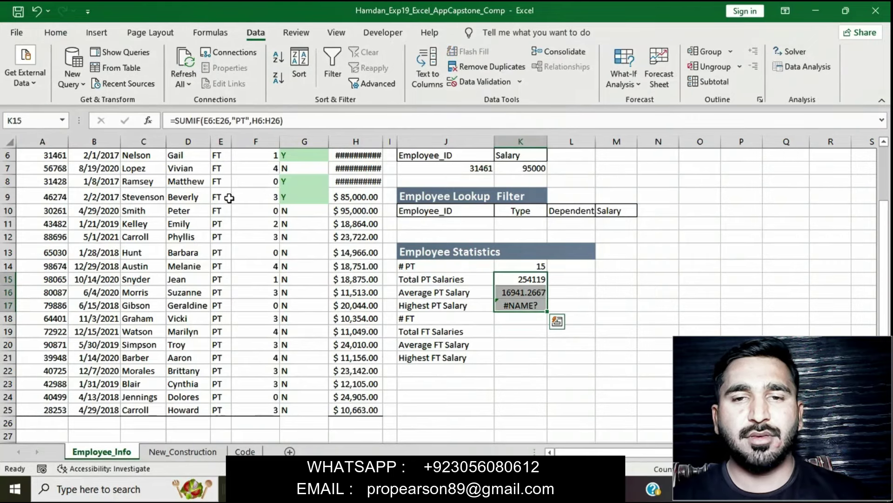
{"action": "left_click", "coordinate": [57, 33]}
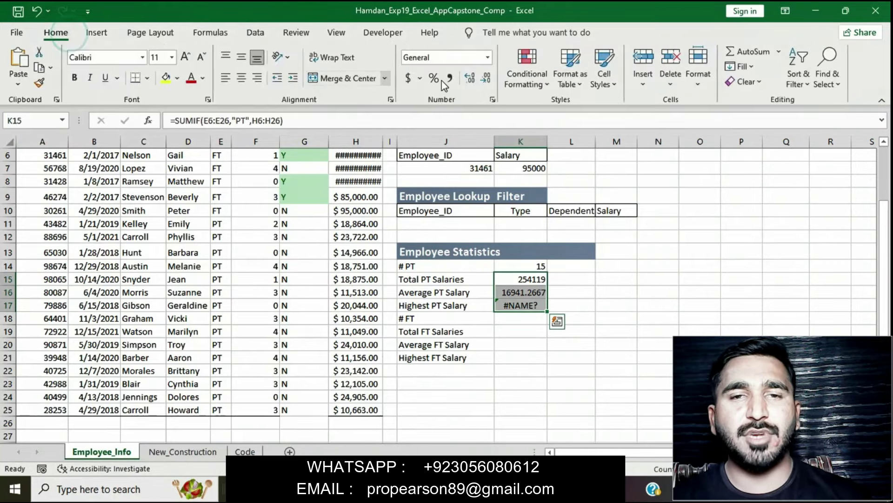
{"action": "left_click", "coordinate": [488, 57]}
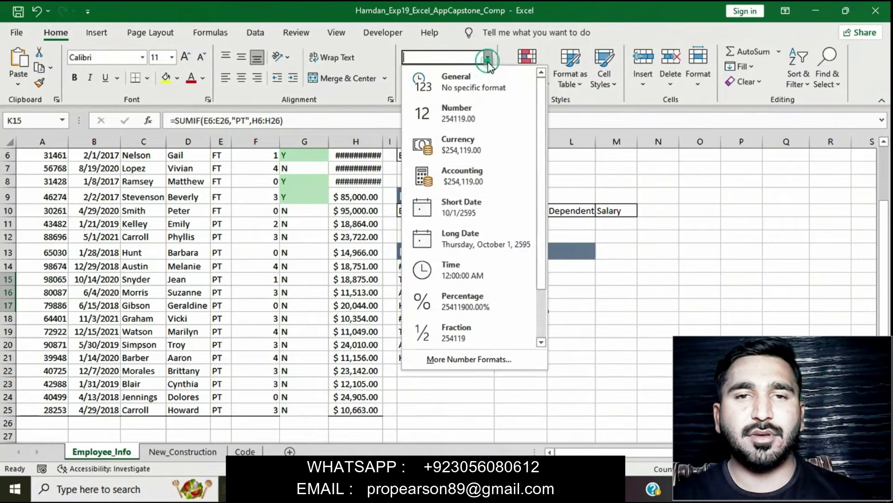
{"action": "left_click", "coordinate": [467, 138]}
{"action": "left_click", "coordinate": [610, 335]}
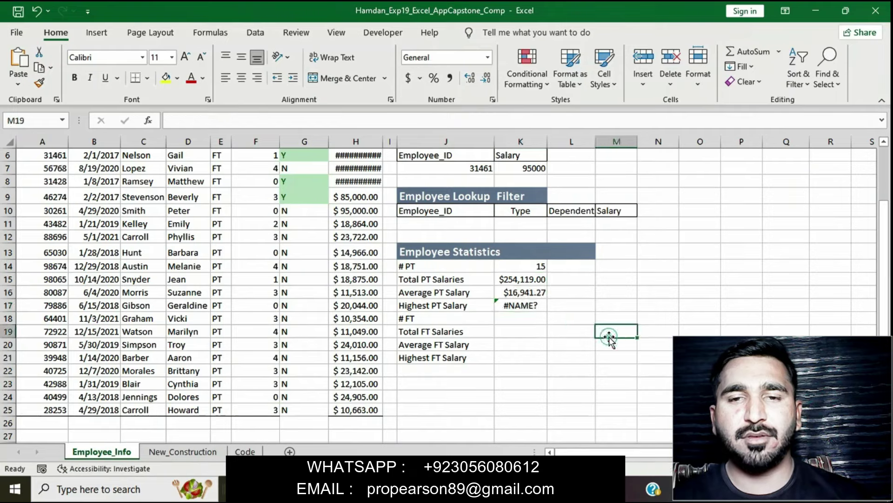
Step: Switch to Word and remove the yellow highlight from the step 12 instruction text
{"action": "key", "text": "alt+Tab"}
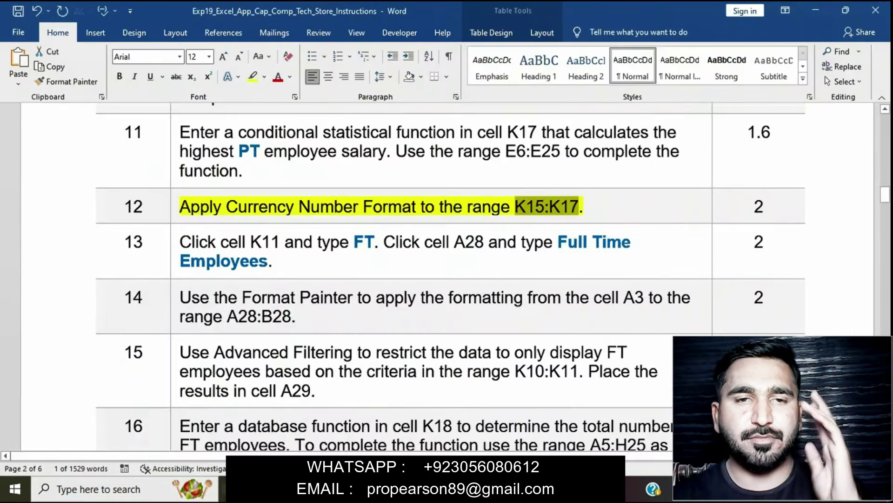
{"action": "left_click", "coordinate": [174, 210]}
{"action": "left_click", "coordinate": [228, 190]}
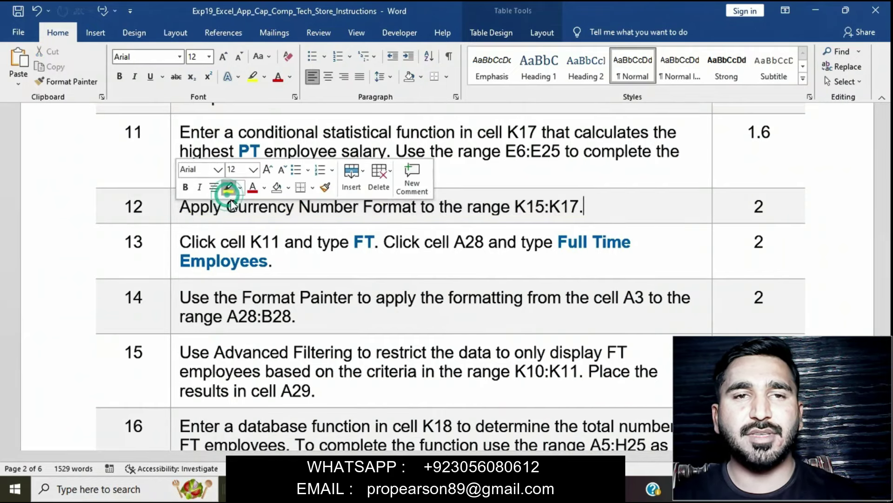
Step: Highlight the step 13 instruction about cells K11 and A28 in yellow
{"action": "scroll", "coordinate": [254, 253], "scroll_direction": "down", "scroll_amount": 3}
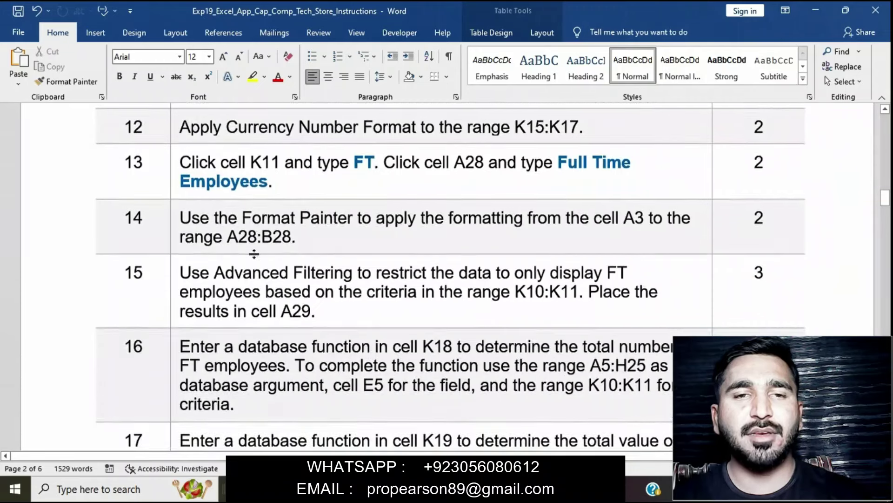
{"action": "left_click", "coordinate": [173, 166]}
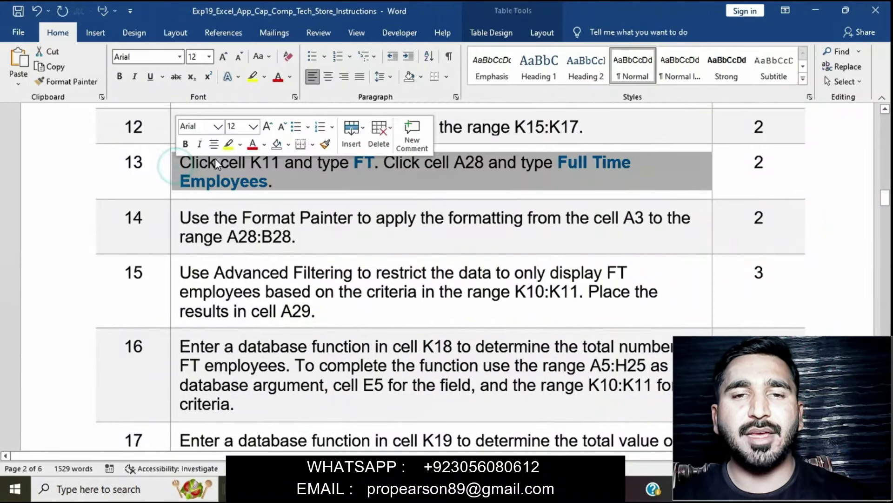
{"action": "left_click", "coordinate": [226, 148]}
{"action": "left_click", "coordinate": [241, 168]}
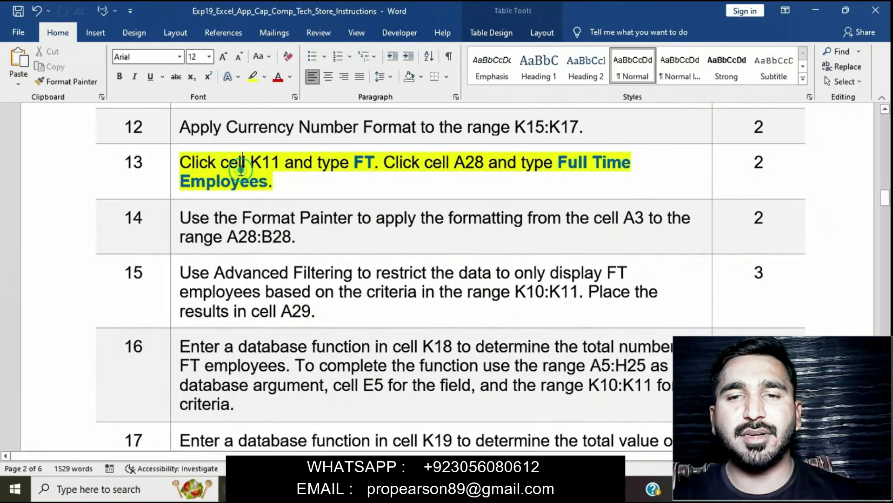
{"action": "left_click", "coordinate": [176, 164]}
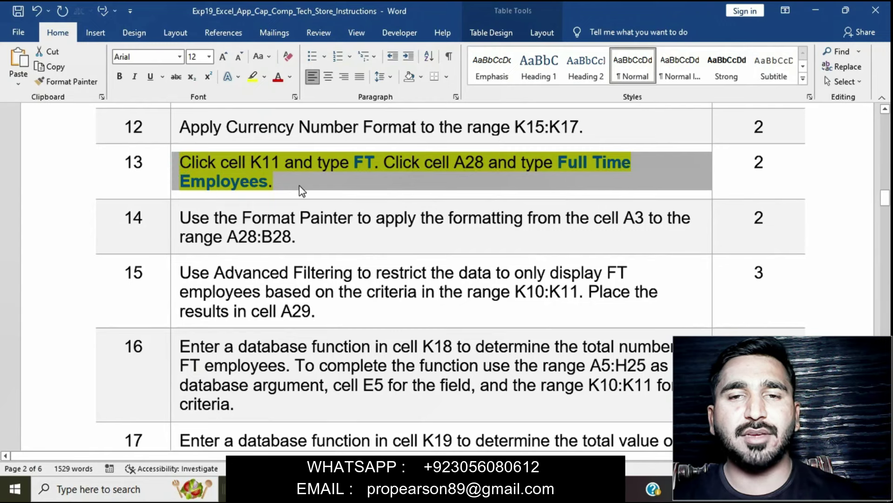
Step: Switch to Excel and enter FT in cell K11 under the Type criteria heading
{"action": "key", "text": "alt+Tab"}
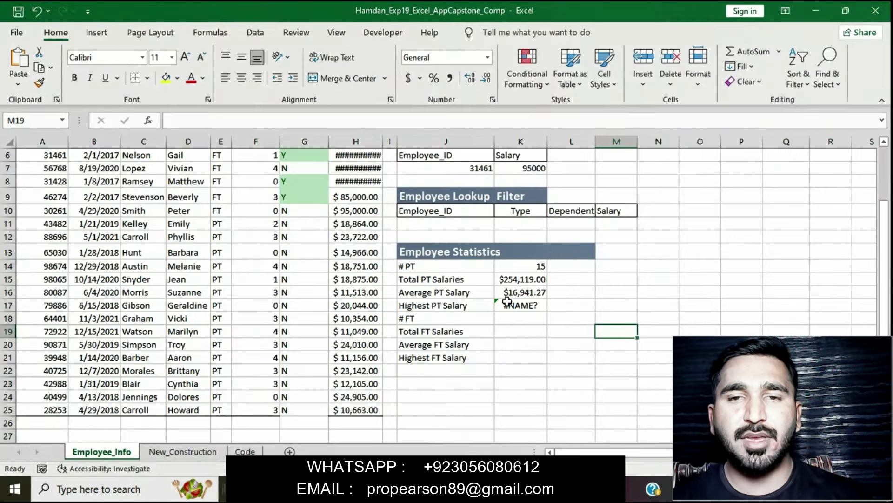
{"action": "double_click", "coordinate": [521, 224]}
{"action": "type", "text": "FT"}
{"action": "key", "text": "Tab"}
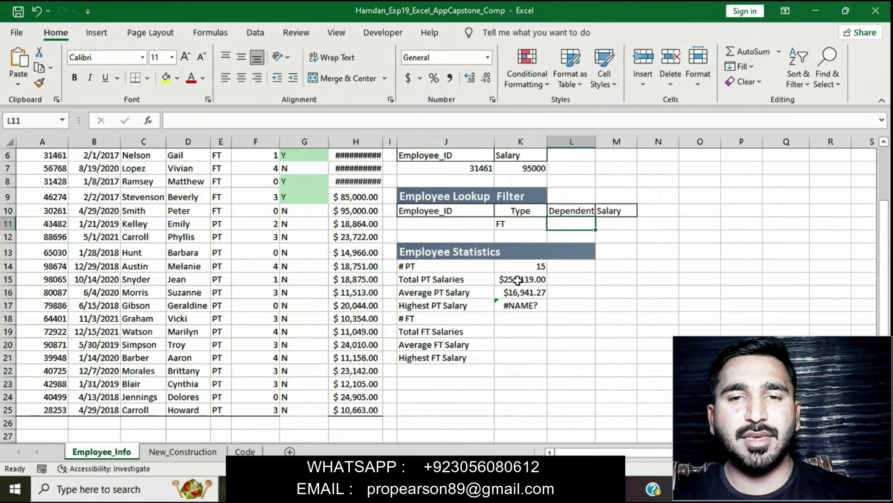
Step: Recheck the step 13 instruction in Word, then enter the label "Full Time Employess" in cell A28 of the Excel sheet
{"action": "left_click", "coordinate": [472, 488]}
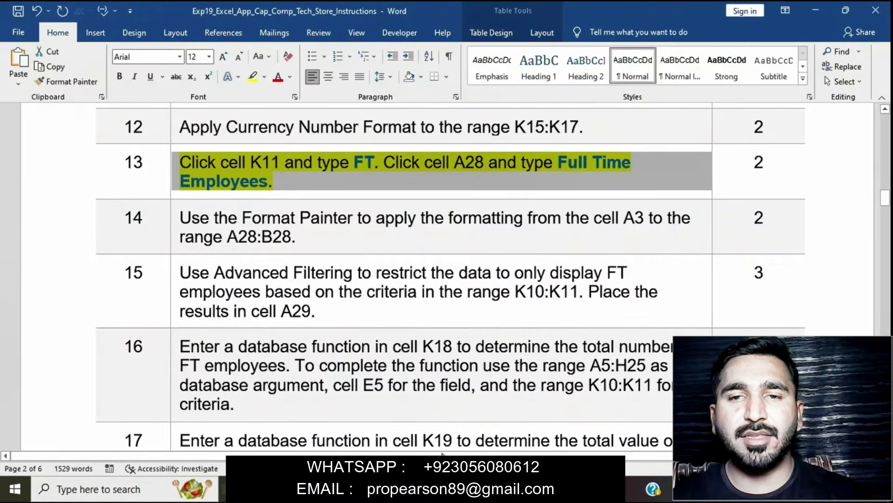
{"action": "left_click", "coordinate": [444, 489]}
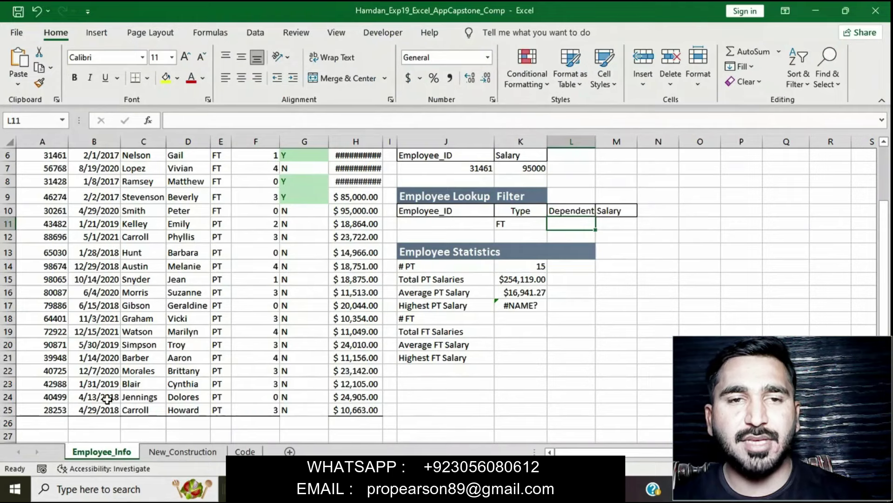
{"action": "scroll", "coordinate": [70, 419], "scroll_direction": "down", "scroll_amount": 1}
{"action": "left_click", "coordinate": [59, 412]}
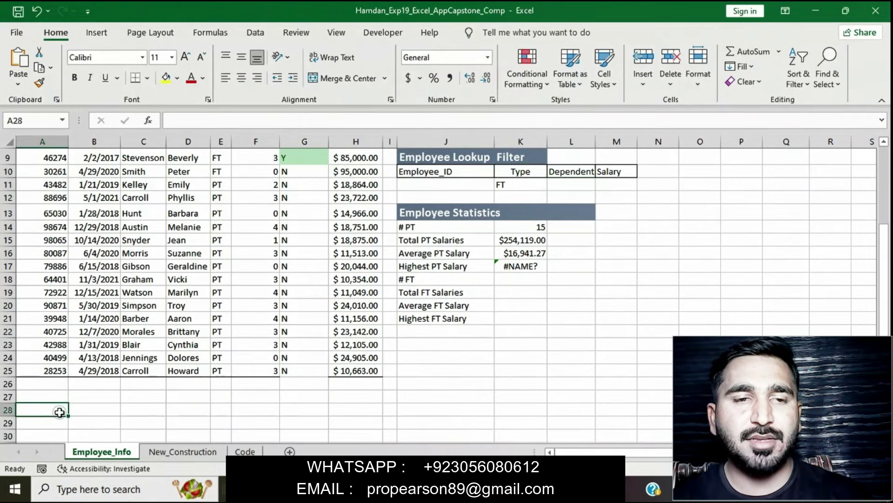
{"action": "left_click", "coordinate": [186, 116]}
{"action": "type", "text": "Full"}
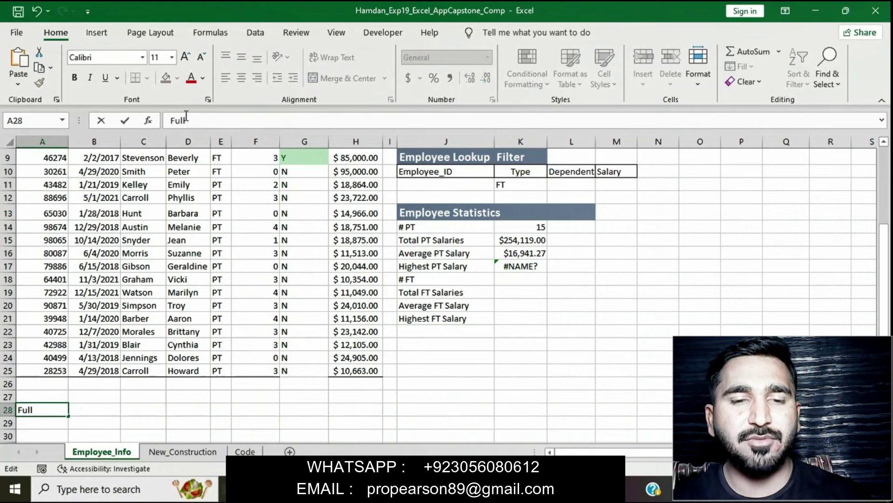
{"action": "type", "text": " Time"}
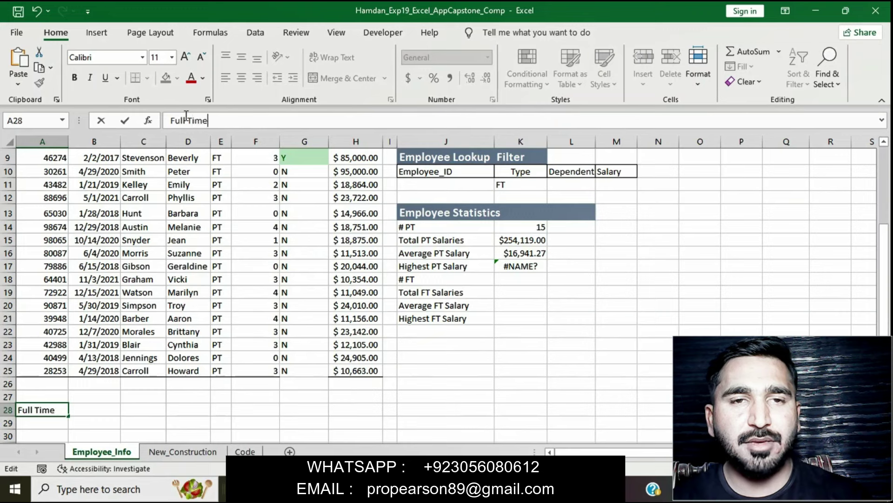
{"action": "type", "text": " Employeess"}
{"action": "key", "text": "BackSpace"}
{"action": "key", "text": "BackSpace"}
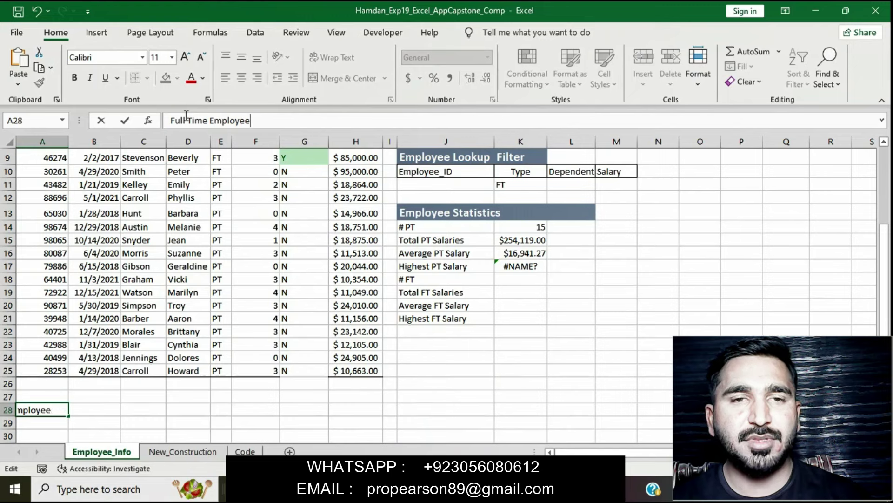
{"action": "type", "text": "ss"}
{"action": "key", "text": "Return"}
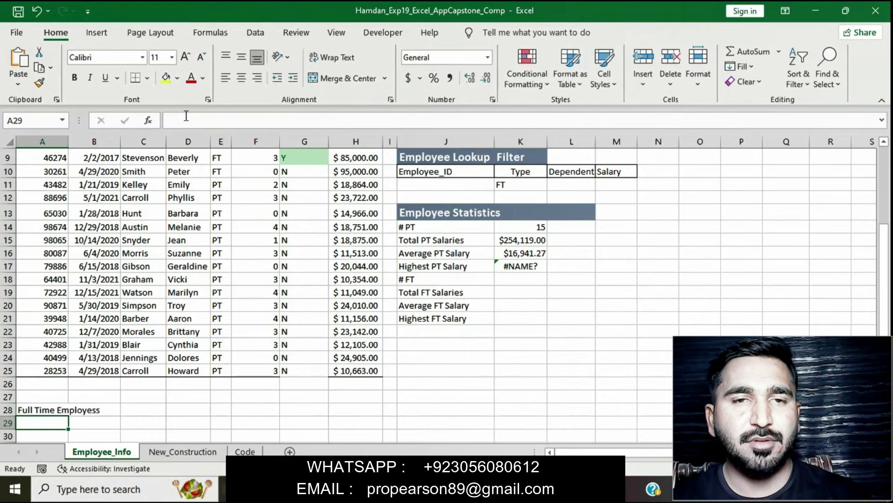
Step: Check the label wording in Word and correct the text of cell A28 in Excel to "Full Time Employees"
{"action": "left_click", "coordinate": [502, 489]}
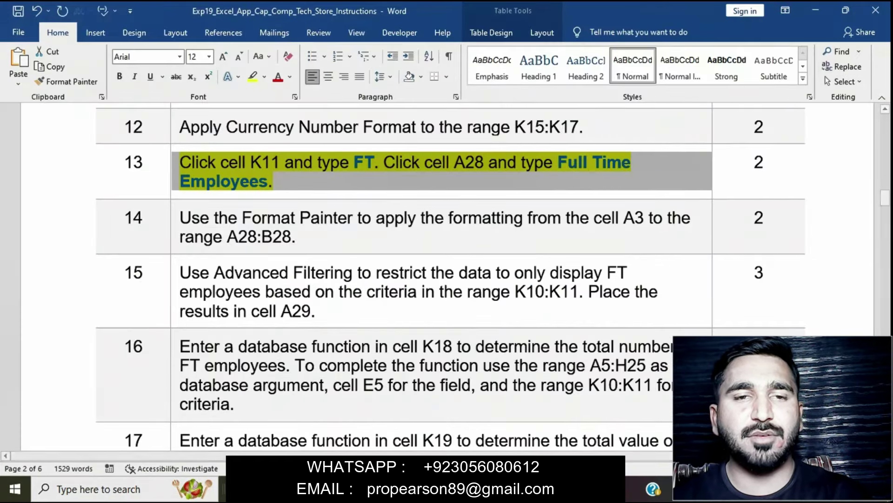
{"action": "left_click", "coordinate": [521, 489]}
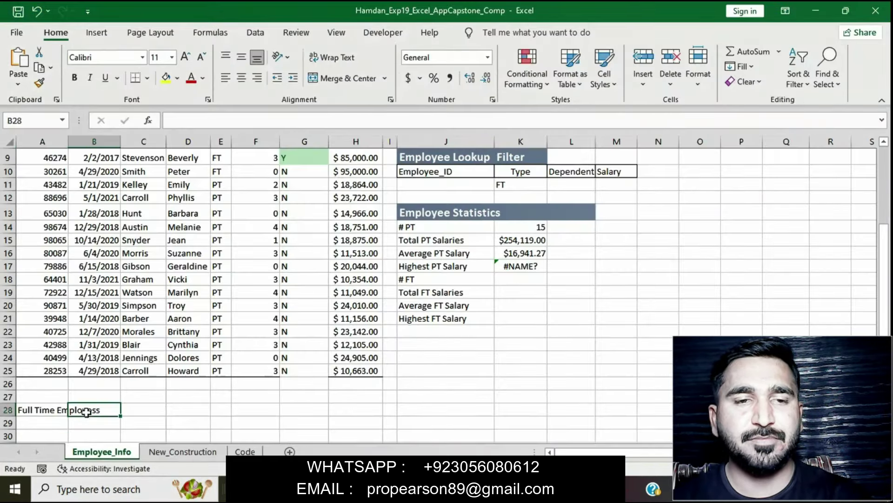
{"action": "left_click", "coordinate": [44, 409]}
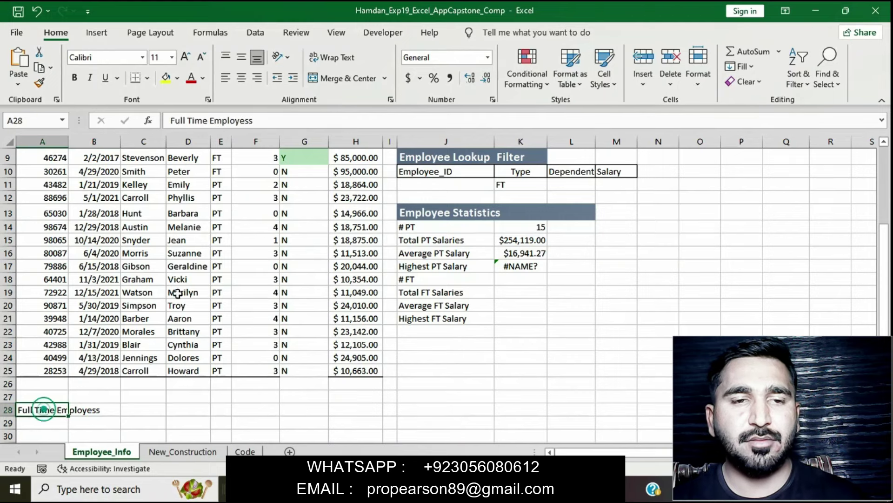
{"action": "left_click", "coordinate": [247, 120]}
{"action": "left_click", "coordinate": [246, 121]}
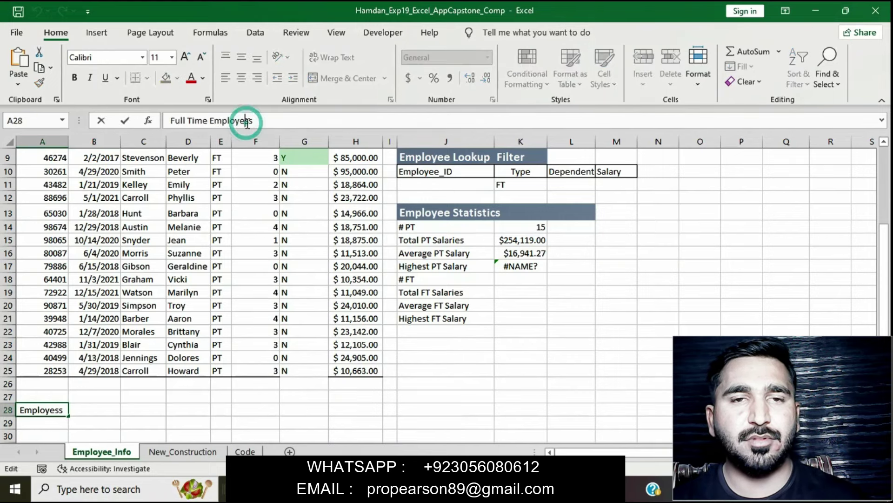
{"action": "type", "text": "e"}
{"action": "key", "text": "BackSpace"}
{"action": "type", "text": "e"}
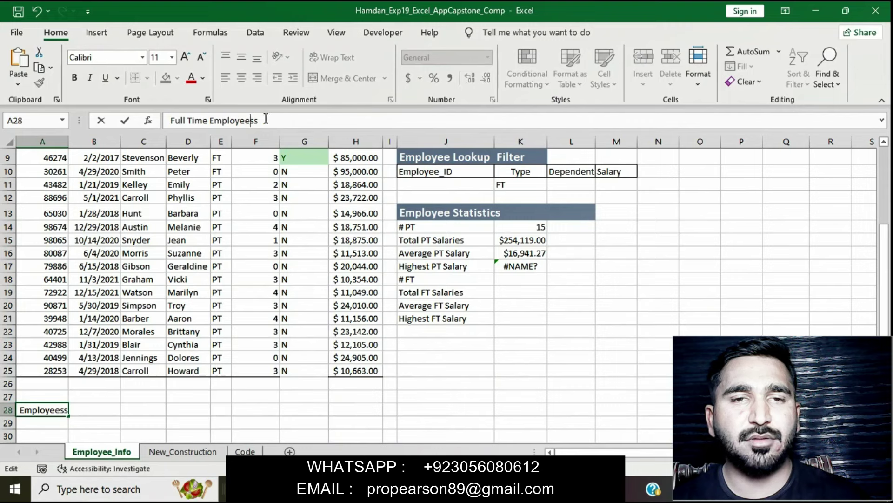
{"action": "key", "text": "BackSpace"}
{"action": "key", "text": "Return"}
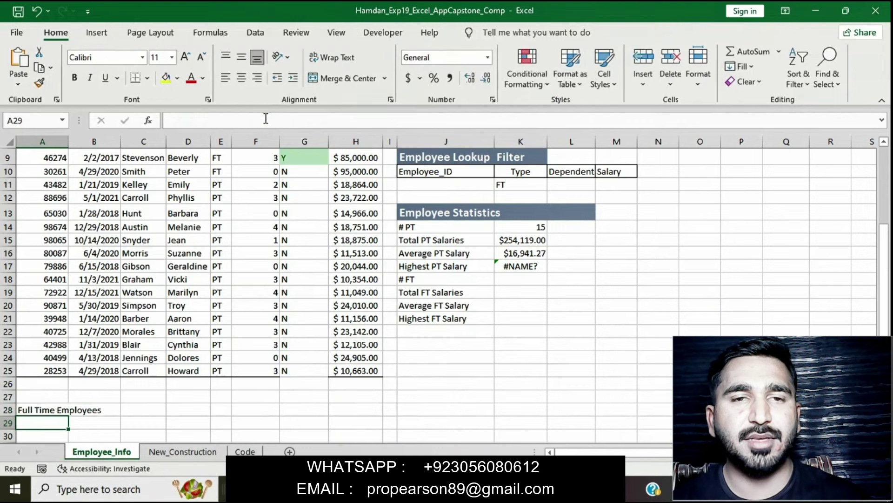
Step: Switch to Word and remove the yellow highlight from the step 13 instruction text
{"action": "key", "text": "alt+Tab"}
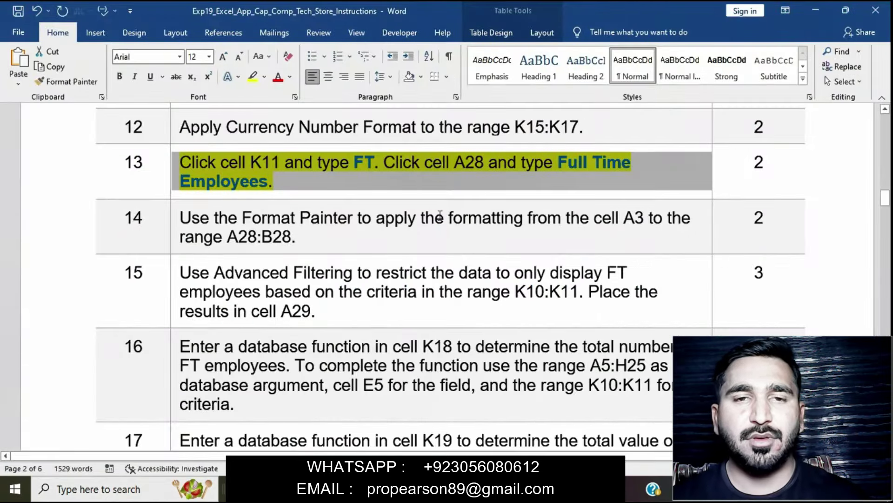
{"action": "left_click", "coordinate": [431, 188]}
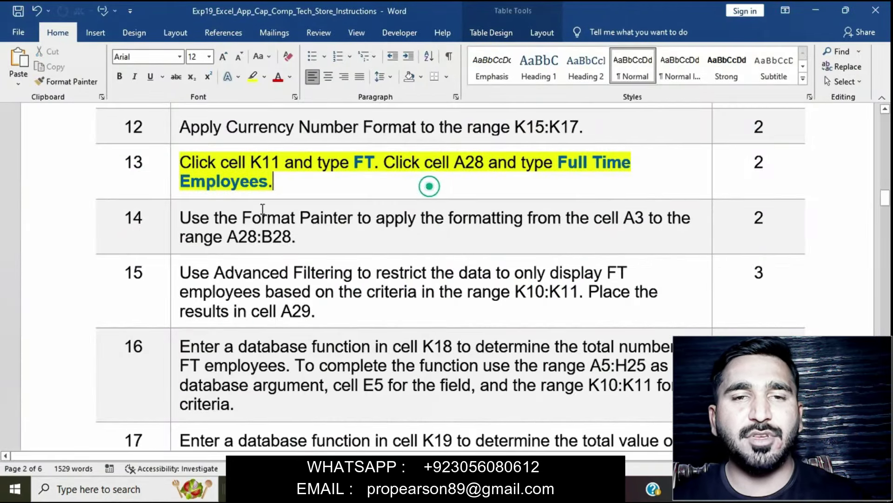
{"action": "left_click", "coordinate": [173, 164]}
{"action": "left_click", "coordinate": [230, 143]}
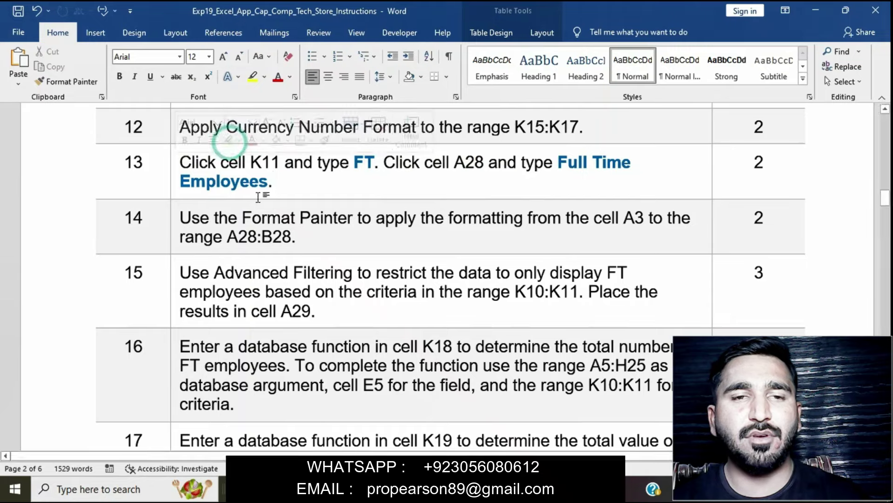
Step: Highlight the step 14 instruction about using the Format Painter in yellow
{"action": "scroll", "coordinate": [258, 197], "scroll_direction": "down", "scroll_amount": 2}
{"action": "left_click", "coordinate": [172, 160]}
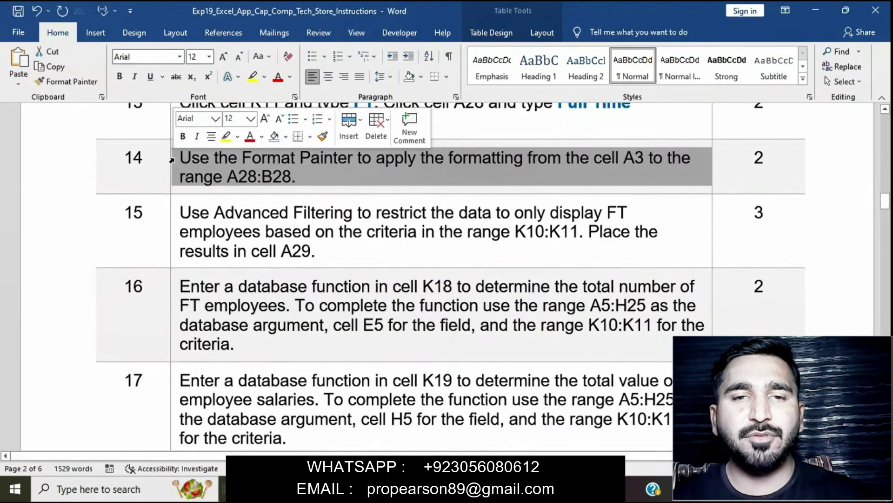
{"action": "left_click", "coordinate": [226, 136]}
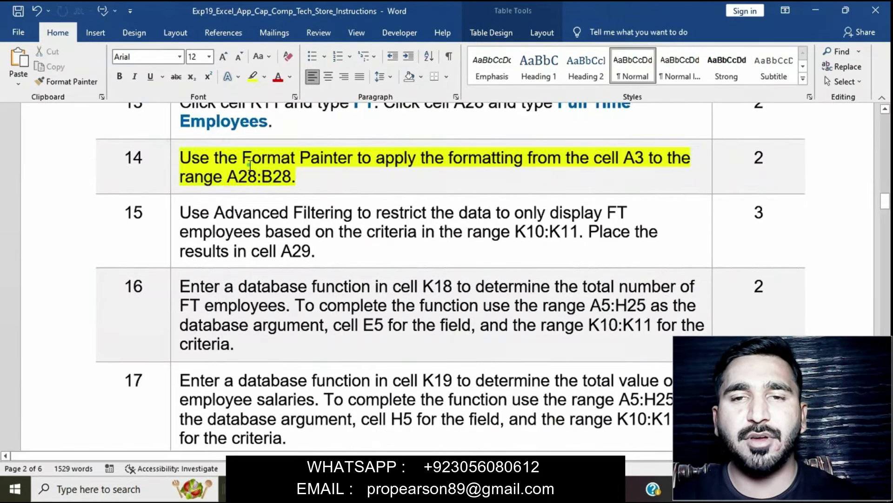
{"action": "left_click", "coordinate": [170, 159]}
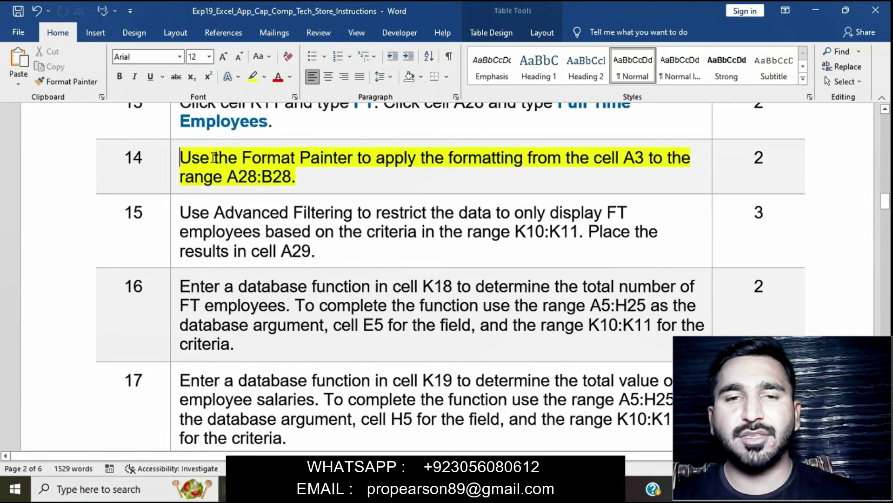
{"action": "left_click", "coordinate": [172, 159]}
{"action": "left_click", "coordinate": [173, 159]}
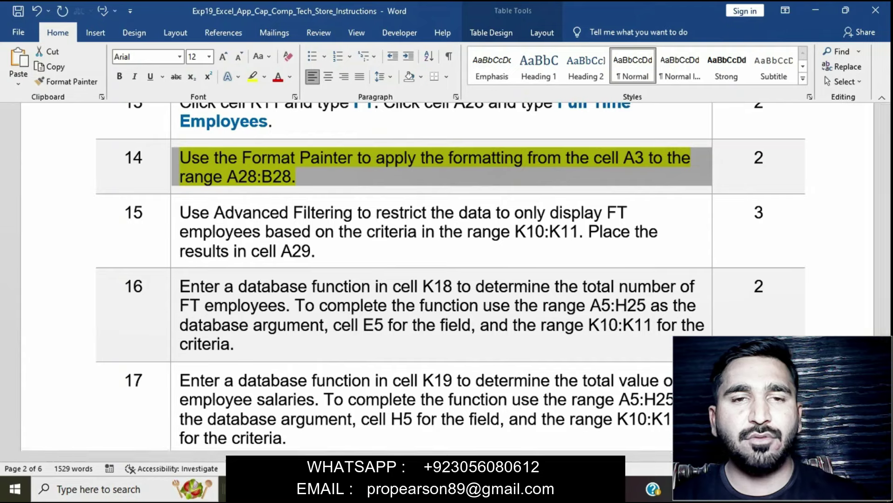
Step: Switch to Excel and try applying cell A3's formatting to cell A28 alone with the Format Painter, undoing it at the end
{"action": "left_click", "coordinate": [526, 488]}
{"action": "scroll", "coordinate": [267, 204], "scroll_direction": "up", "scroll_amount": 3}
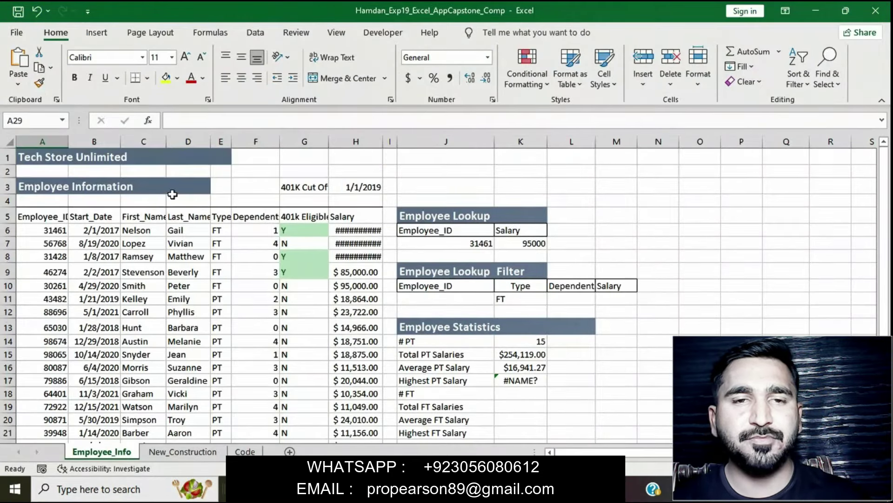
{"action": "left_click", "coordinate": [61, 184]}
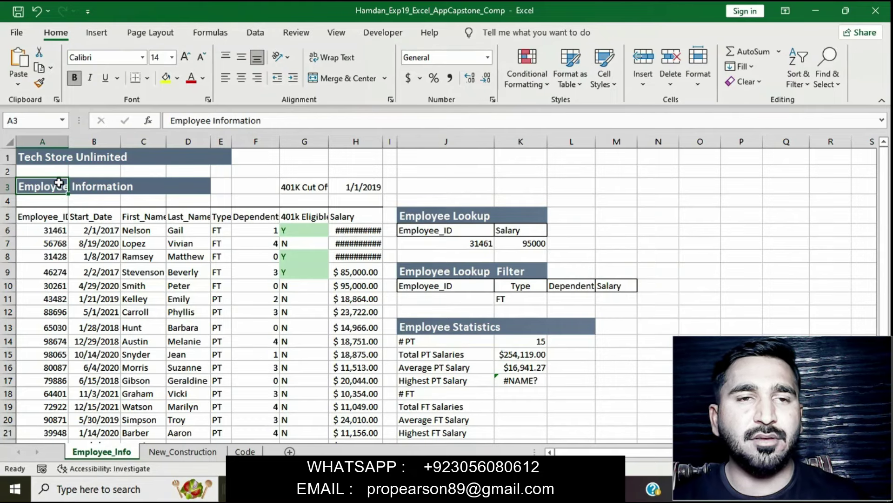
{"action": "left_click", "coordinate": [39, 83]}
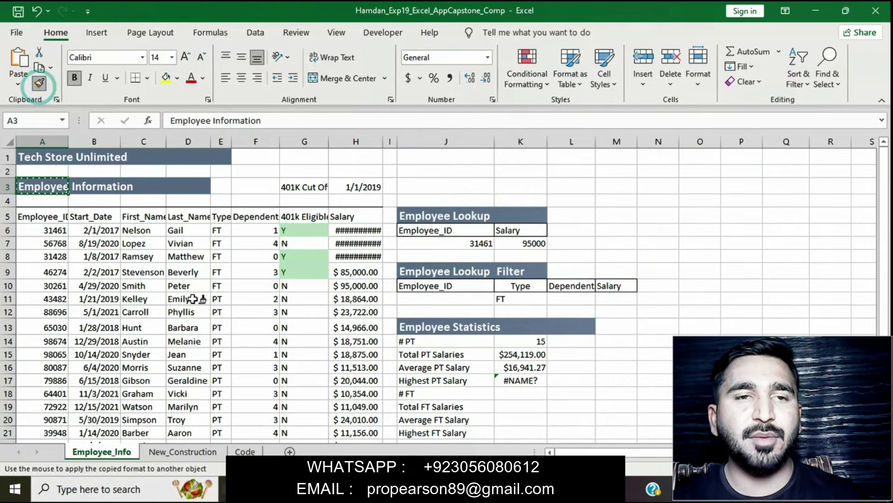
{"action": "scroll", "coordinate": [193, 298], "scroll_direction": "down", "scroll_amount": 3}
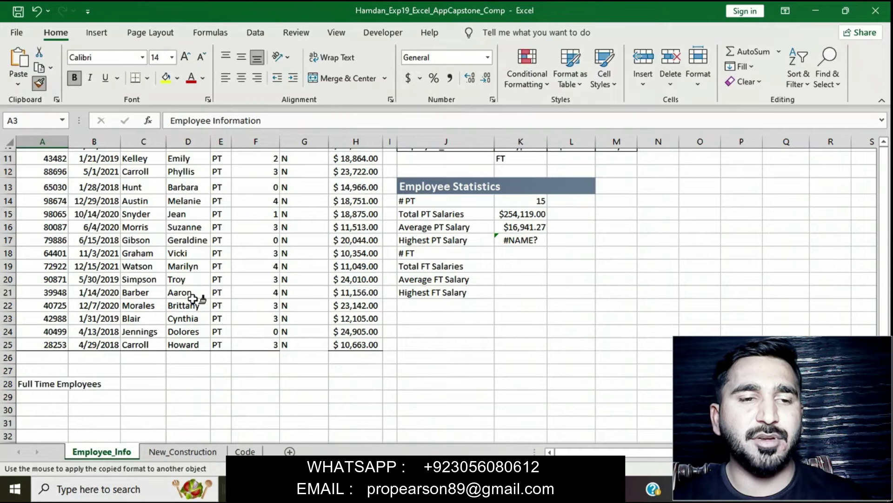
{"action": "scroll", "coordinate": [192, 298], "scroll_direction": "down", "scroll_amount": 1}
{"action": "left_click", "coordinate": [23, 365]}
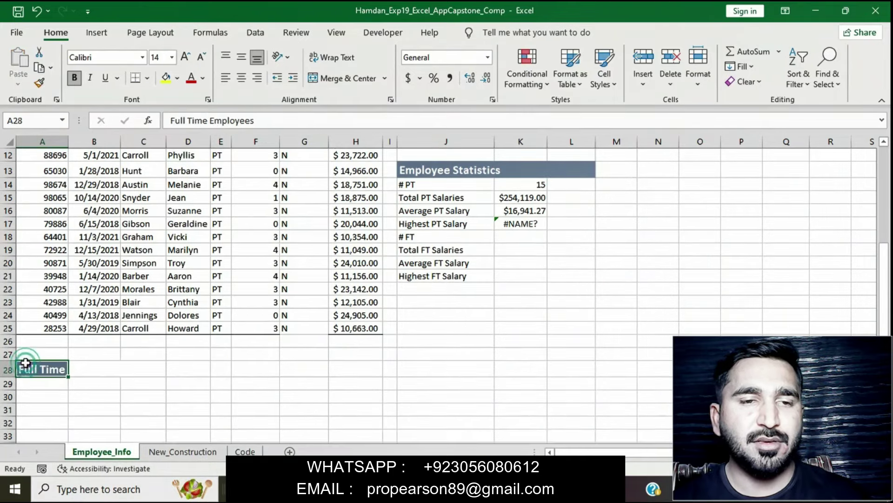
{"action": "key", "text": "ctrl+z"}
Step: Try applying the formatting of A3:D3 to A28:D28 with the Format Painter, compare with Word's step 14, and undo it
{"action": "scroll", "coordinate": [26, 362], "scroll_direction": "up", "scroll_amount": 4}
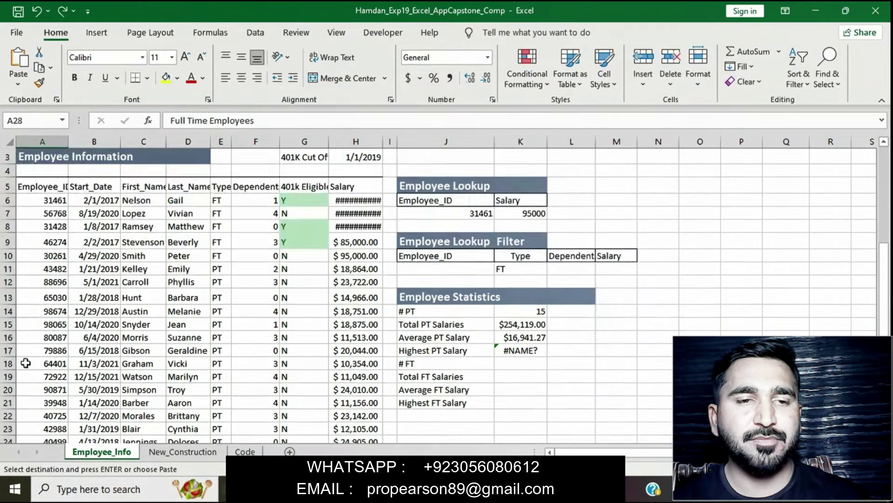
{"action": "left_click_drag", "start_coordinate": [30, 186], "coordinate": [182, 184]}
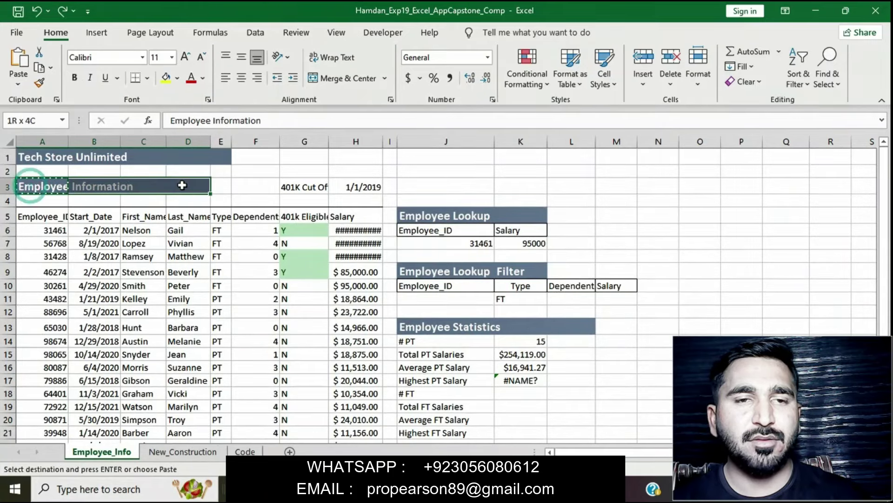
{"action": "left_click", "coordinate": [40, 84]}
{"action": "scroll", "coordinate": [195, 321], "scroll_direction": "down", "scroll_amount": 4}
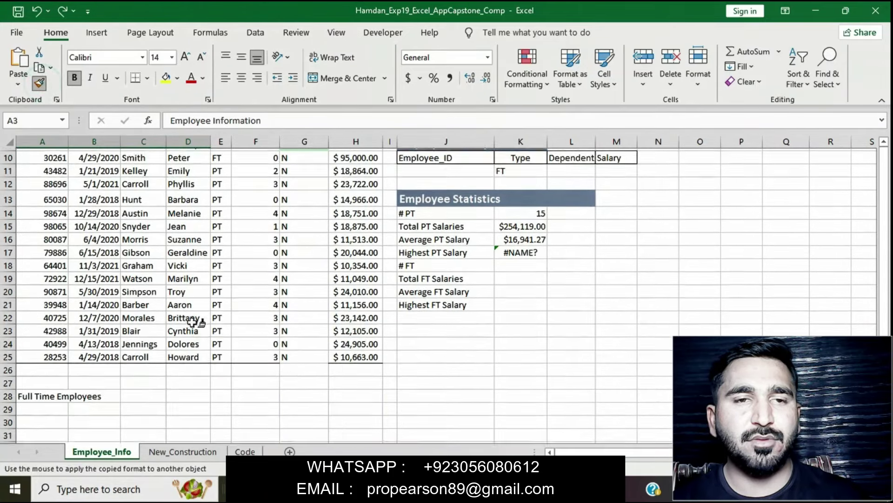
{"action": "left_click", "coordinate": [41, 367]}
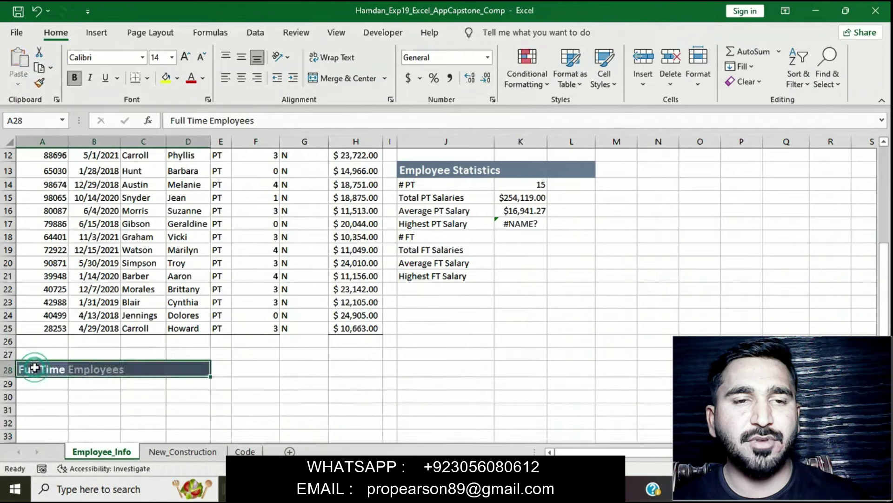
{"action": "left_click", "coordinate": [440, 397]}
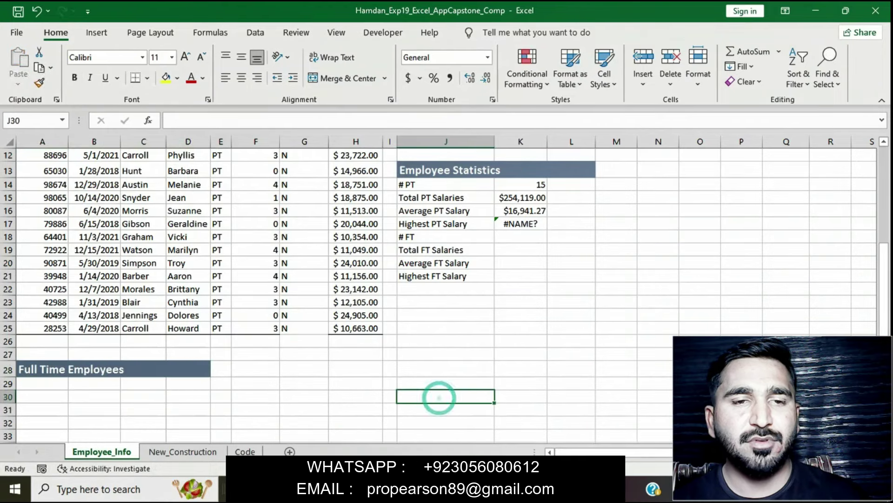
{"action": "key", "text": "alt+Tab"}
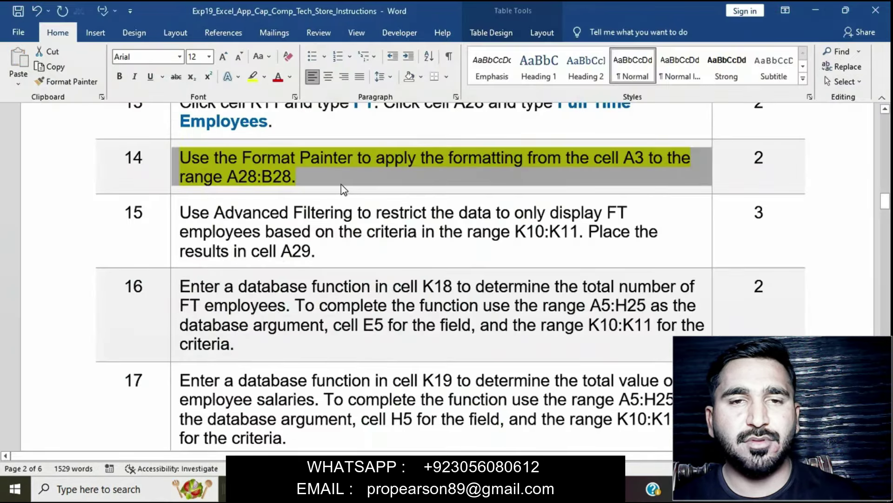
{"action": "key", "text": "alt+Tab"}
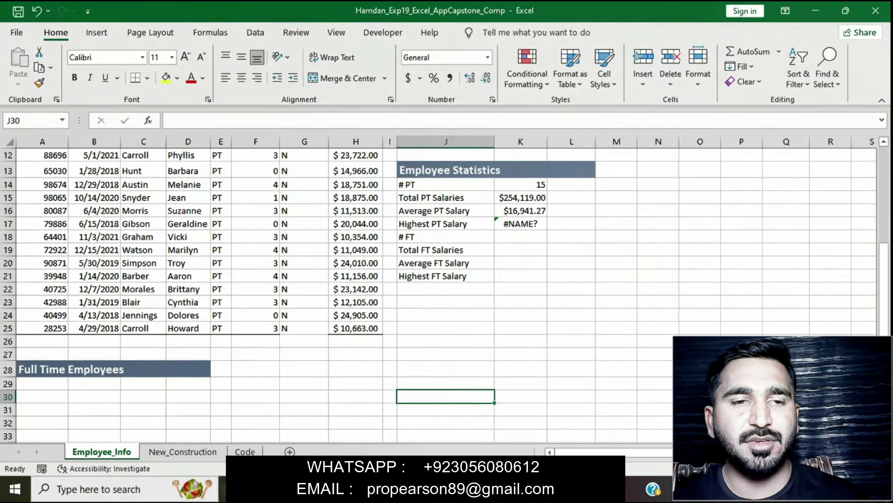
{"action": "key", "text": "ctrl+z"}
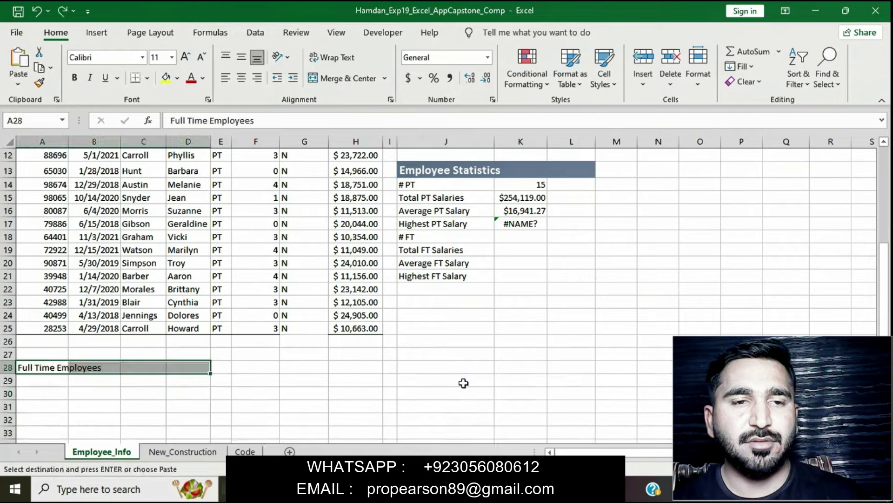
Step: Recheck the step 14 instruction in Word, then apply cell A3's formatting to A28:B28 in Excel with the Format Painter
{"action": "scroll", "coordinate": [463, 383], "scroll_direction": "up", "scroll_amount": 2}
{"action": "key", "text": "alt+Tab"}
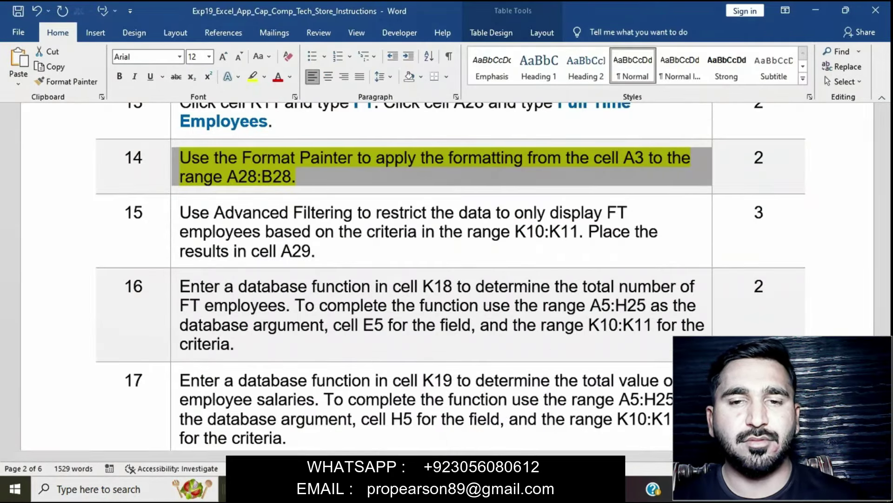
{"action": "key", "text": "alt+Tab"}
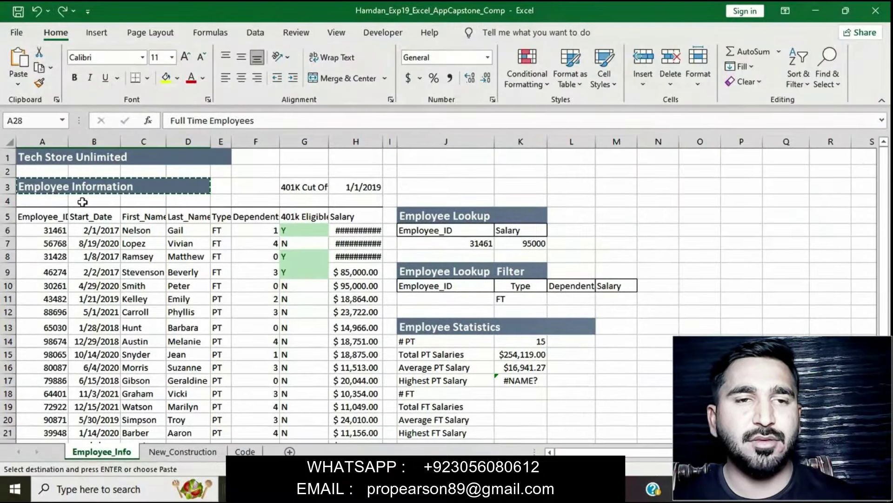
{"action": "left_click", "coordinate": [47, 186]}
{"action": "key", "text": "ctrl+c"}
{"action": "left_click", "coordinate": [39, 83]}
{"action": "scroll", "coordinate": [176, 317], "scroll_direction": "down", "scroll_amount": 2}
{"action": "left_click_drag", "start_coordinate": [42, 393], "coordinate": [83, 394]}
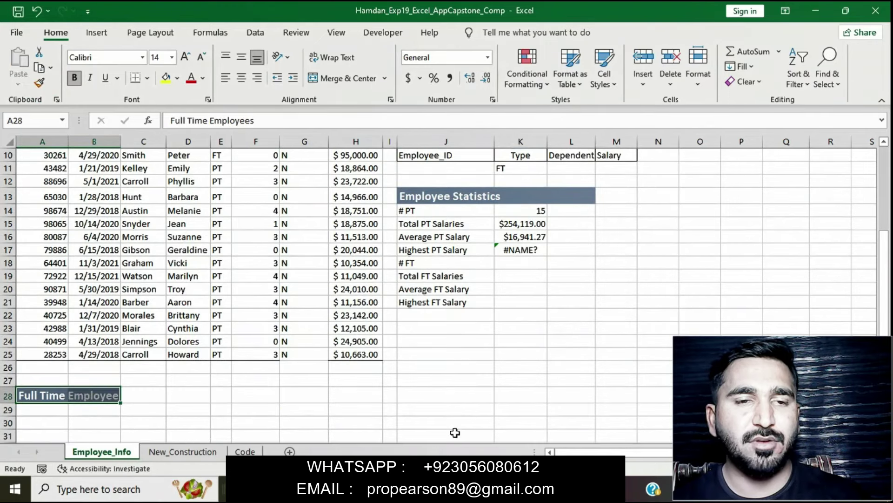
{"action": "left_click", "coordinate": [474, 393]}
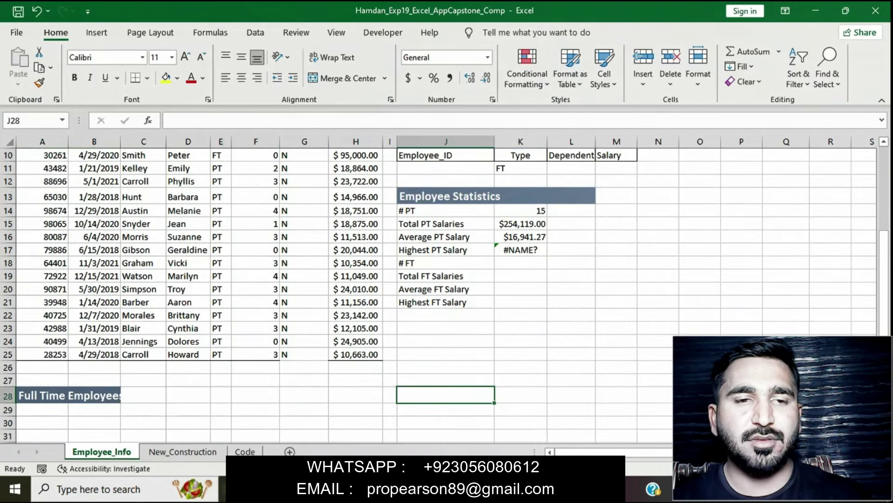
Step: Switch to Word and remove the yellow highlight from the step 14 instruction text
{"action": "key", "text": "alt+Tab"}
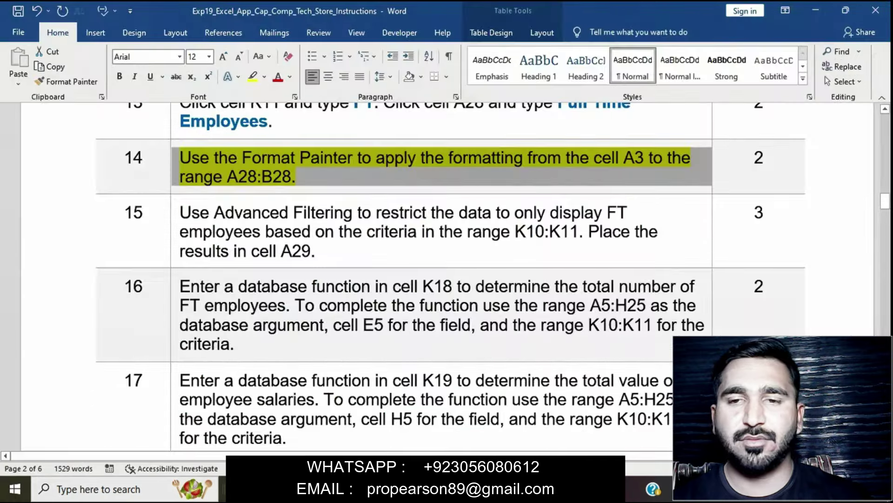
{"action": "left_click", "coordinate": [375, 165]}
{"action": "left_click", "coordinate": [173, 159]}
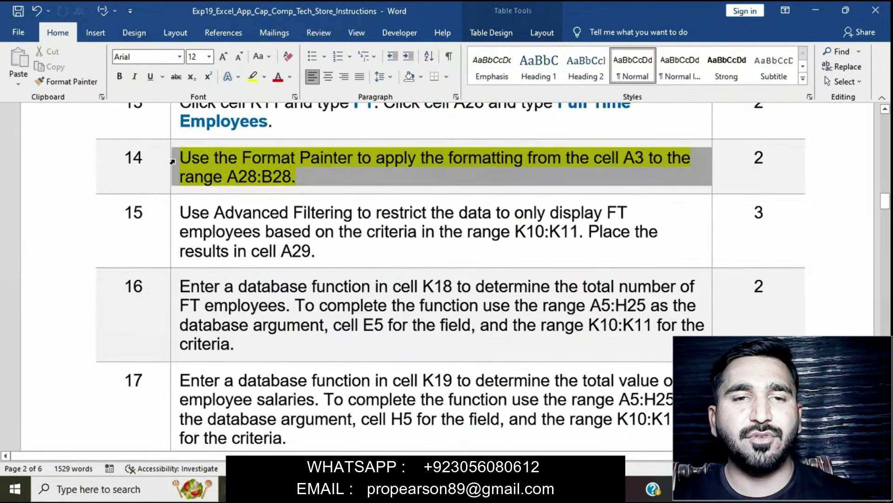
{"action": "left_click", "coordinate": [227, 139]}
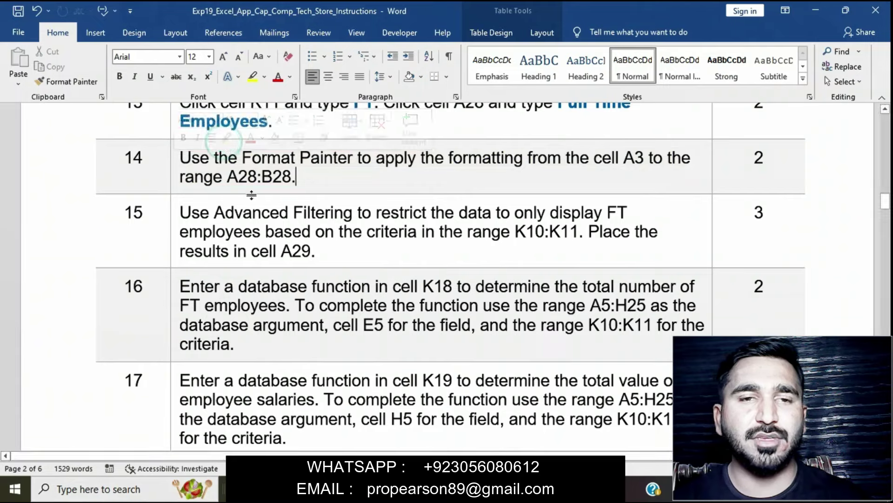
Step: Highlight the step 15 instruction about Advanced Filtering in yellow
{"action": "scroll", "coordinate": [252, 195], "scroll_direction": "down", "scroll_amount": 2}
{"action": "left_click", "coordinate": [176, 144]}
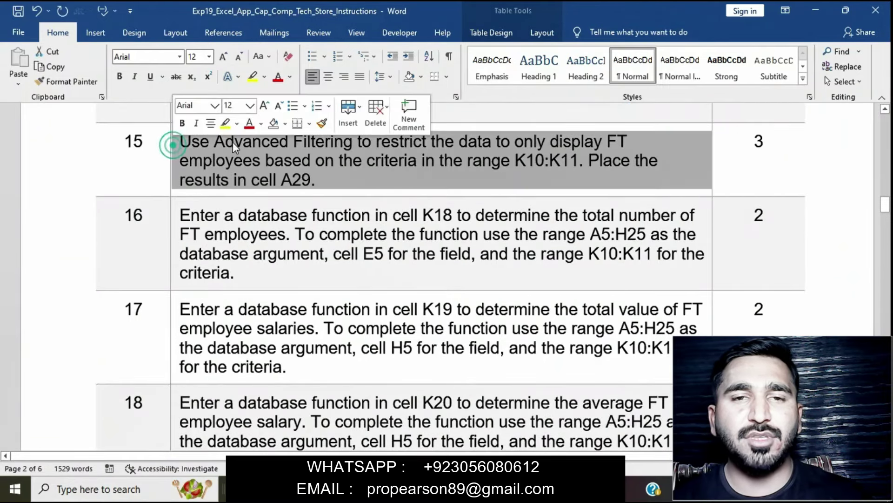
{"action": "left_click", "coordinate": [224, 130]}
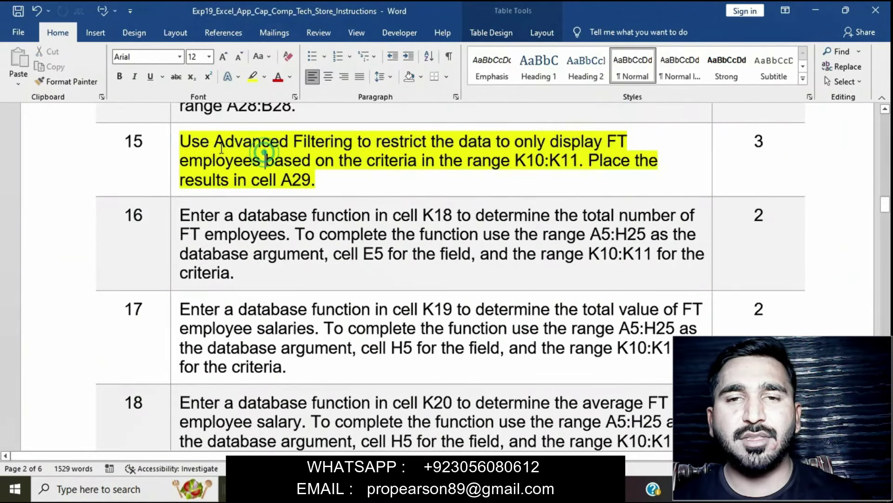
{"action": "left_click", "coordinate": [171, 142]}
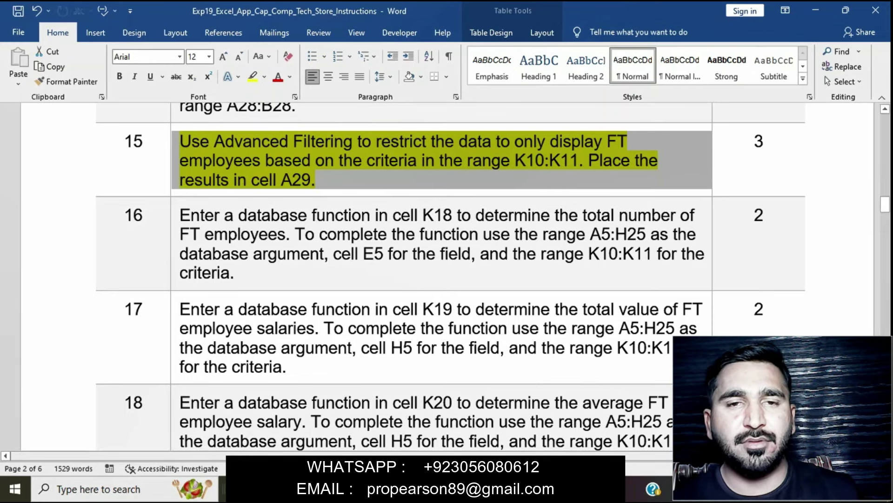
Step: Switch to Excel and open the Advanced Filter settings from a cell inside the employee data
{"action": "left_click", "coordinate": [527, 488]}
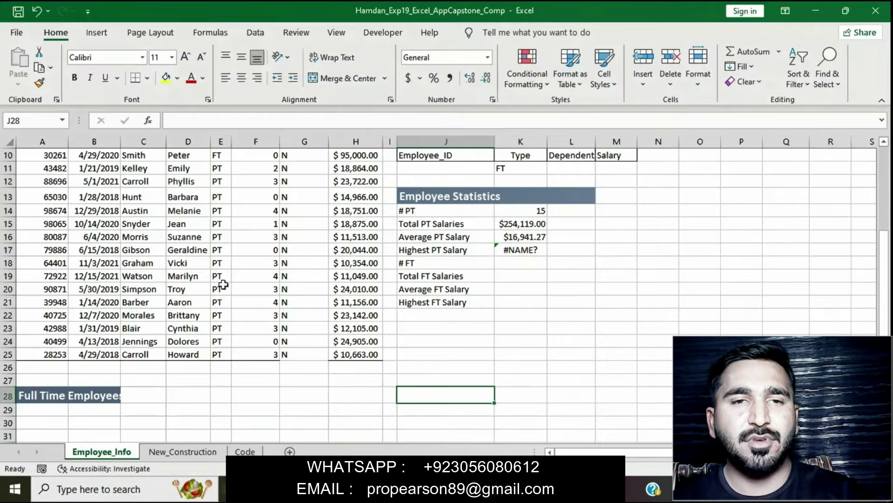
{"action": "left_click", "coordinate": [221, 276]}
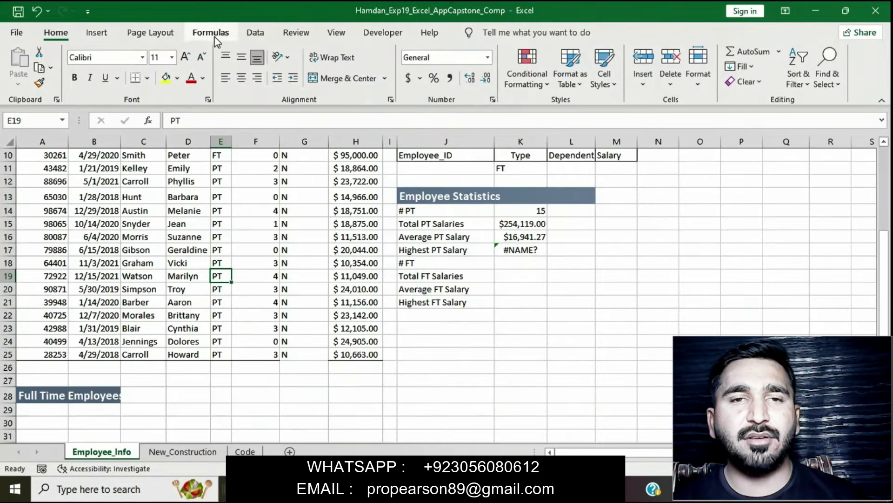
{"action": "left_click", "coordinate": [255, 33]}
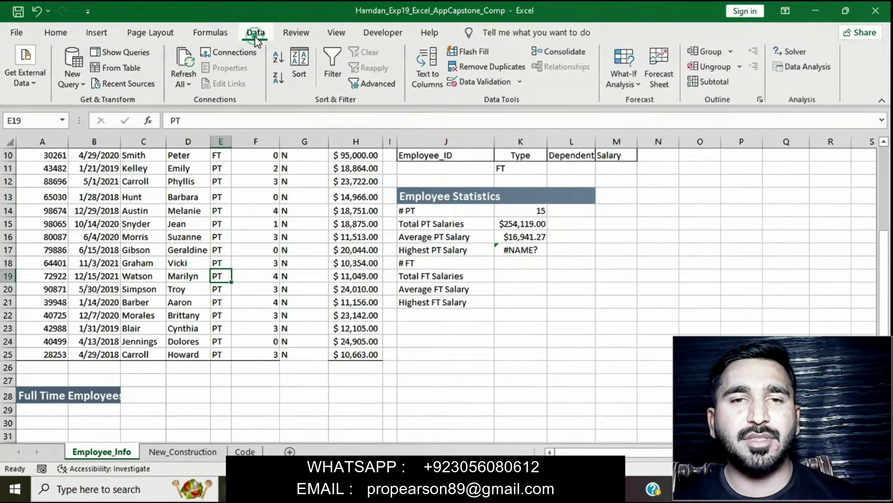
{"action": "left_click", "coordinate": [378, 85]}
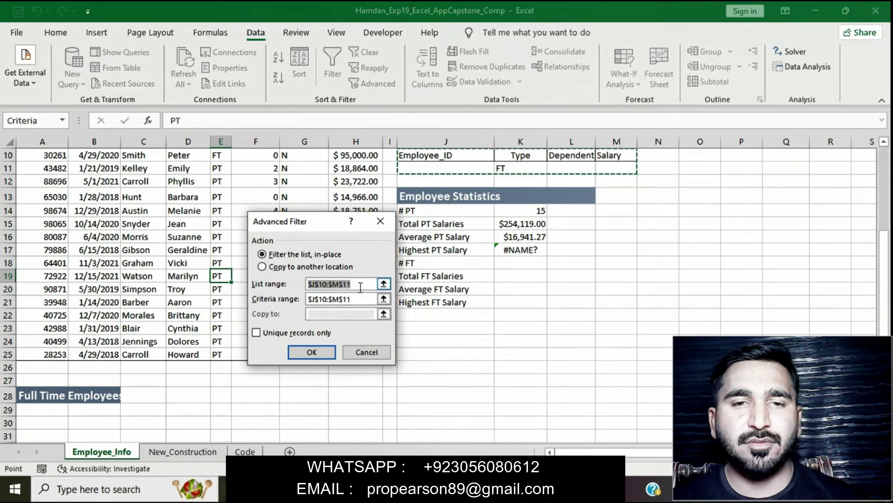
Step: Replace the Advanced Filter's list range with the employee table A5:H25, including its header row
{"action": "key", "text": "BackSpace"}
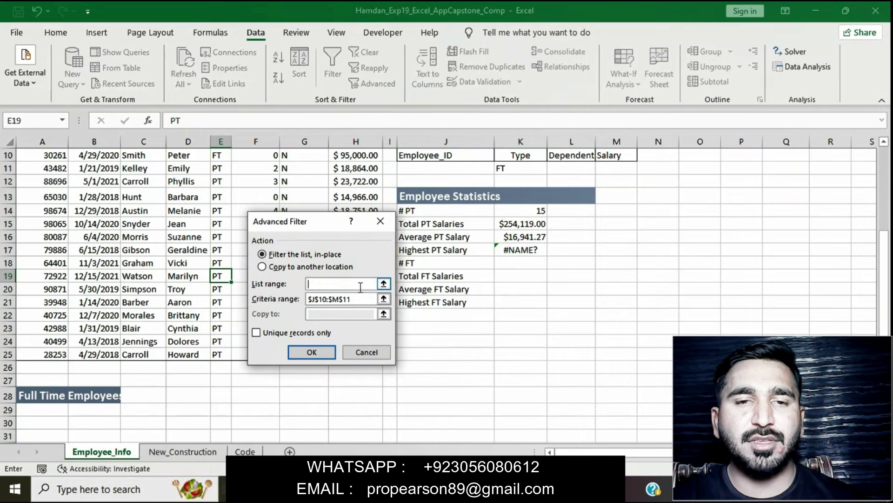
{"action": "left_click", "coordinate": [152, 264]}
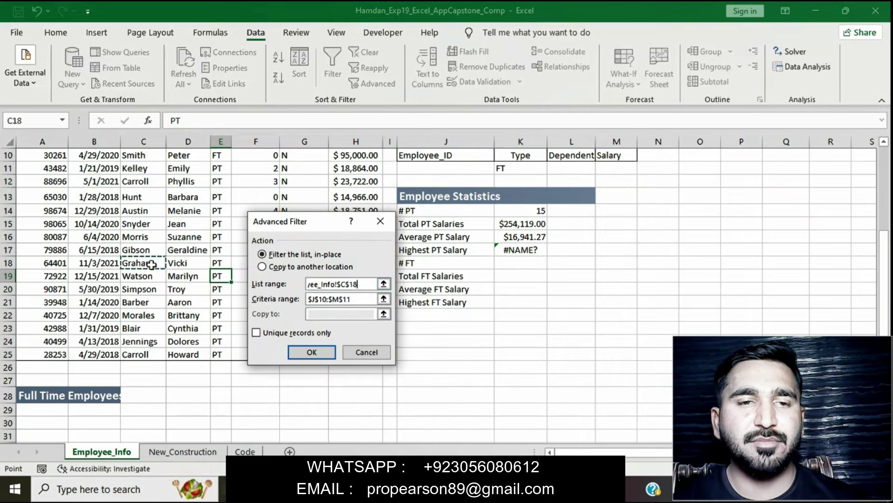
{"action": "scroll", "coordinate": [152, 260], "scroll_direction": "up", "scroll_amount": 3}
{"action": "key", "text": "BackSpace"}
{"action": "key", "text": "BackSpace"}
{"action": "key", "text": "BackSpace"}
{"action": "key", "text": "BackSpace"}
{"action": "key", "text": "BackSpace"}
{"action": "key", "text": "BackSpace"}
{"action": "key", "text": "BackSpace"}
{"action": "key", "text": "BackSpace"}
{"action": "key", "text": "BackSpace"}
{"action": "key", "text": "BackSpace"}
{"action": "key", "text": "BackSpace"}
{"action": "key", "text": "BackSpace"}
{"action": "key", "text": "BackSpace"}
{"action": "key", "text": "BackSpace"}
{"action": "key", "text": "BackSpace"}
{"action": "key", "text": "BackSpace"}
{"action": "key", "text": "BackSpace"}
{"action": "key", "text": "BackSpace"}
{"action": "key", "text": "BackSpace"}
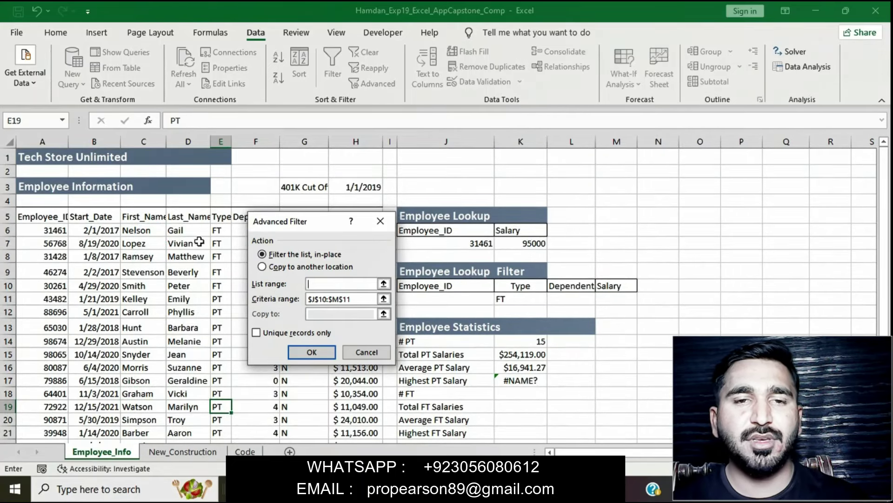
{"action": "left_click_drag", "start_coordinate": [33, 216], "coordinate": [343, 409]}
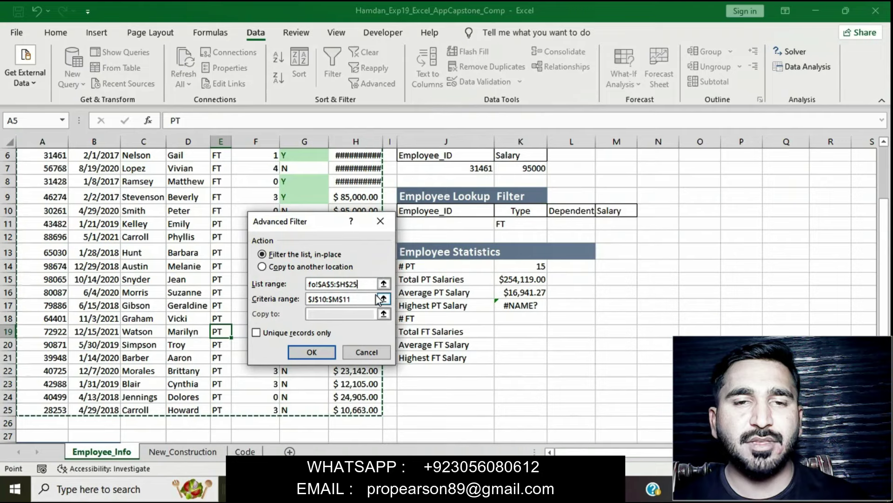
Step: Change the Advanced Filter's criteria range to J10:K11
{"action": "scroll", "coordinate": [161, 293], "scroll_direction": "up", "scroll_amount": 2}
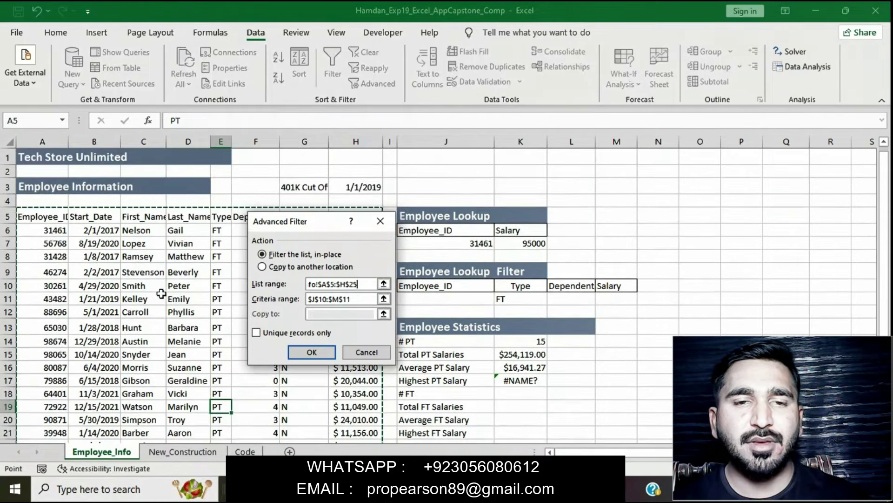
{"action": "scroll", "coordinate": [161, 293], "scroll_direction": "down", "scroll_amount": 6}
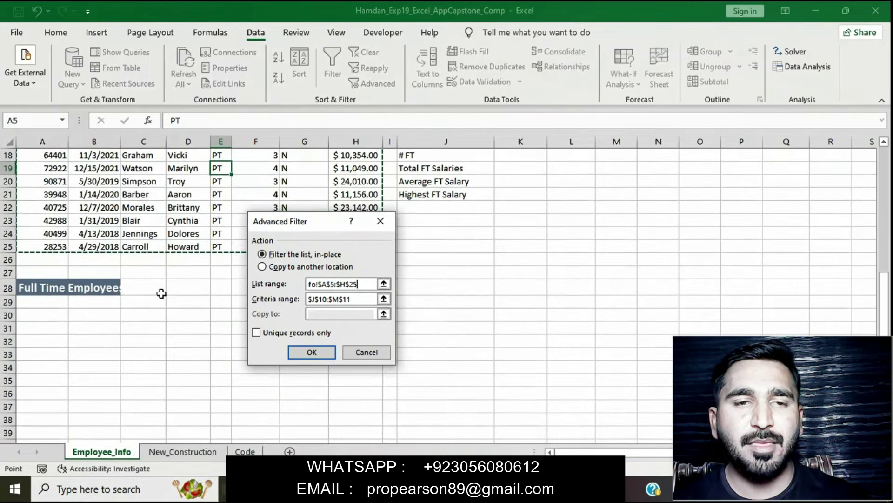
{"action": "scroll", "coordinate": [161, 293], "scroll_direction": "up", "scroll_amount": 6}
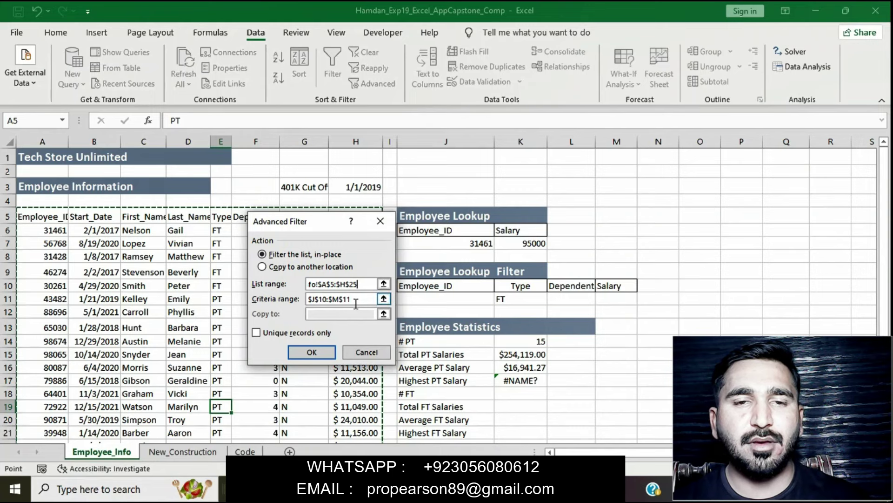
{"action": "left_click", "coordinate": [339, 300]}
{"action": "key", "text": "BackSpace"}
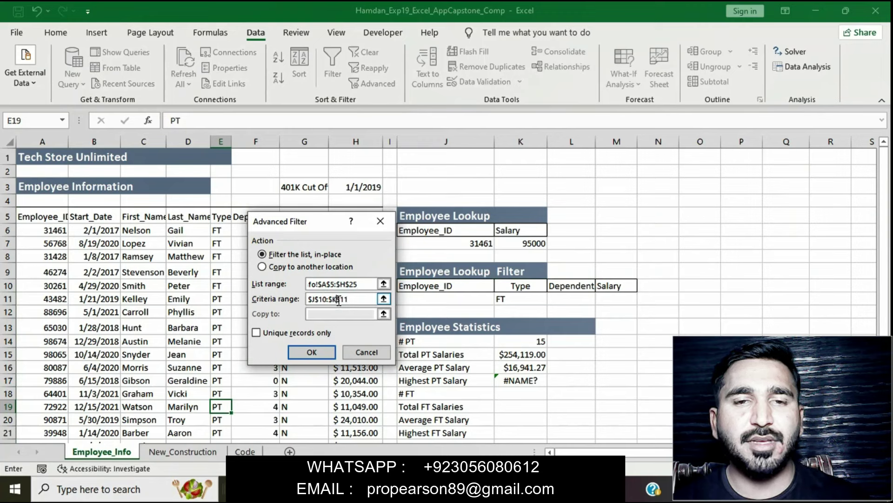
{"action": "type", "text": "K"}
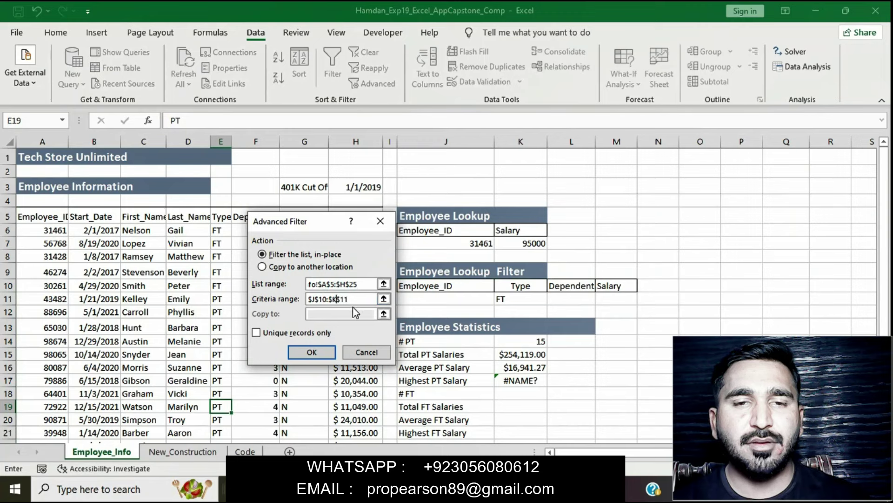
Step: Set the Advanced Filter to copy its results to A29:H29 under the Full Time Employees heading and run it
{"action": "left_click", "coordinate": [262, 267]}
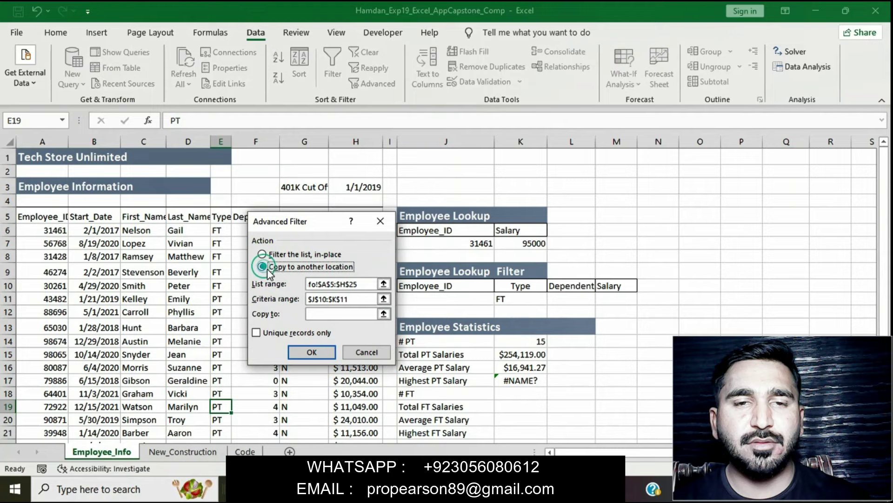
{"action": "left_click", "coordinate": [320, 315]}
{"action": "scroll", "coordinate": [149, 352], "scroll_direction": "down", "scroll_amount": 4}
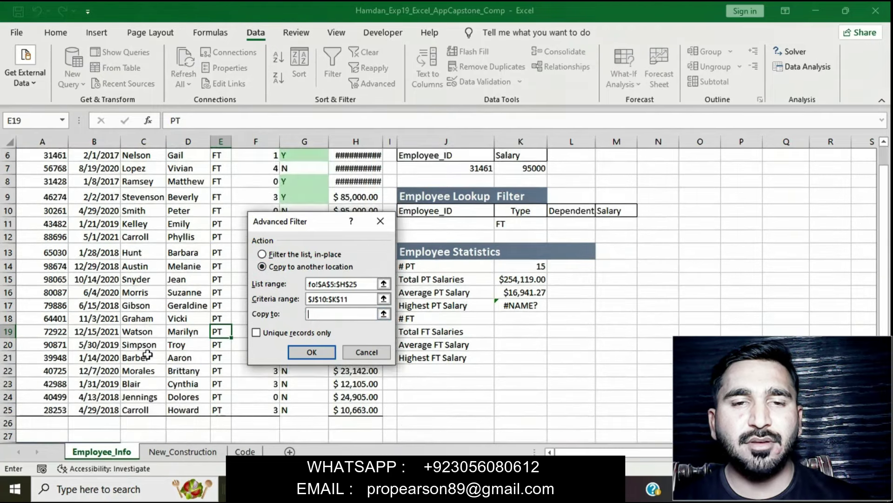
{"action": "left_click_drag", "start_coordinate": [47, 356], "coordinate": [353, 355]}
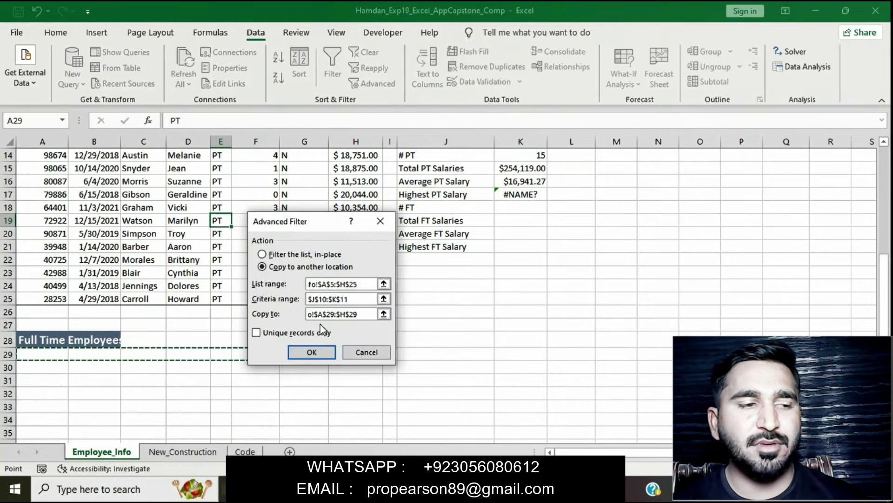
{"action": "left_click", "coordinate": [305, 352]}
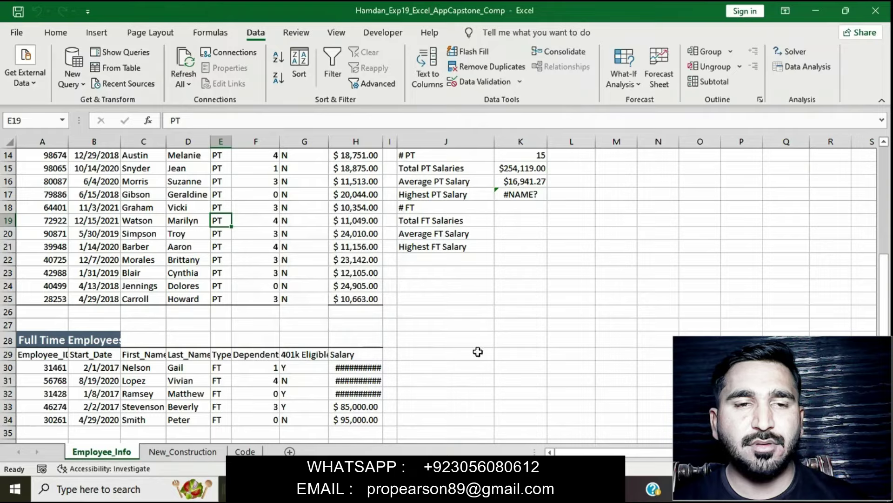
{"action": "scroll", "coordinate": [477, 352], "scroll_direction": "down", "scroll_amount": 2}
{"action": "scroll", "coordinate": [478, 351], "scroll_direction": "up", "scroll_amount": 2}
{"action": "scroll", "coordinate": [478, 352], "scroll_direction": "up", "scroll_amount": 5}
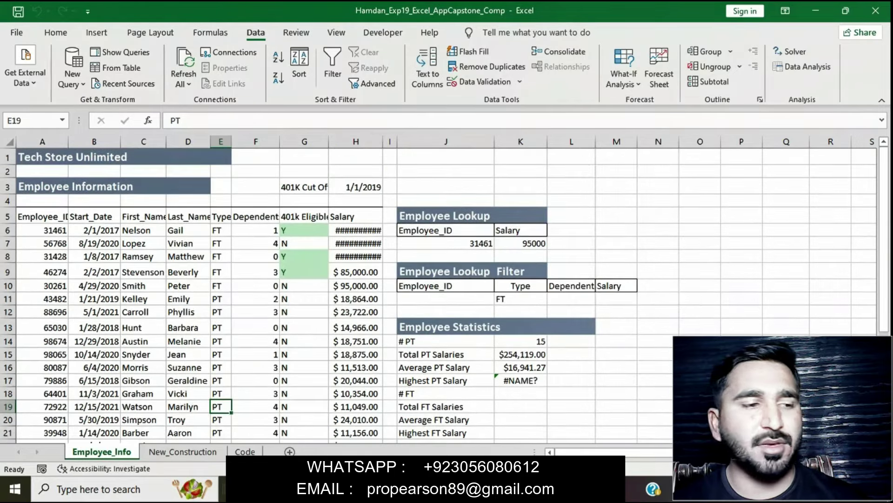
Step: Switch to Word and remove the yellow highlight from the step 15 Advanced Filtering instruction
{"action": "key", "text": "alt+Tab"}
{"action": "left_click", "coordinate": [381, 176]}
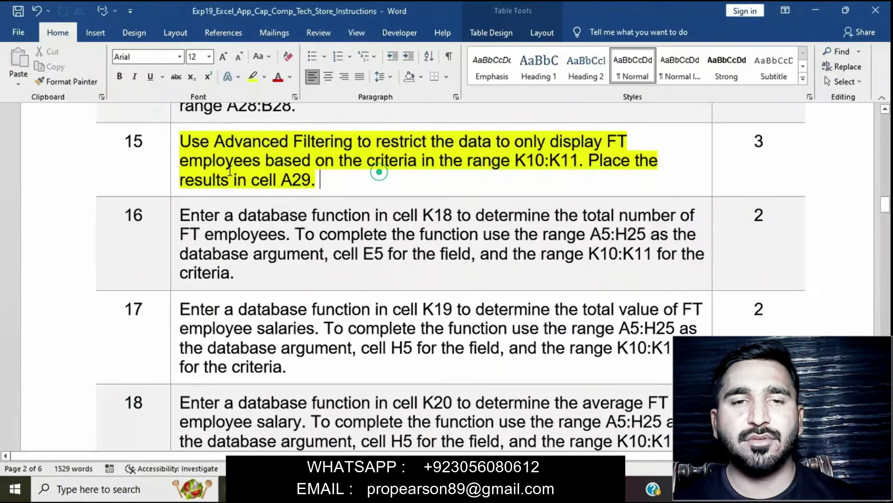
{"action": "left_click", "coordinate": [174, 144]}
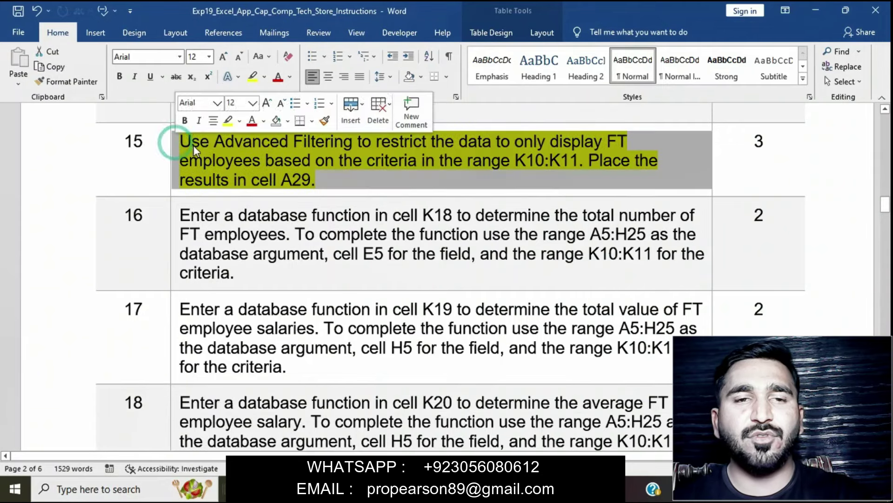
{"action": "left_click", "coordinate": [226, 123]}
{"action": "scroll", "coordinate": [225, 128], "scroll_direction": "down", "scroll_amount": 1}
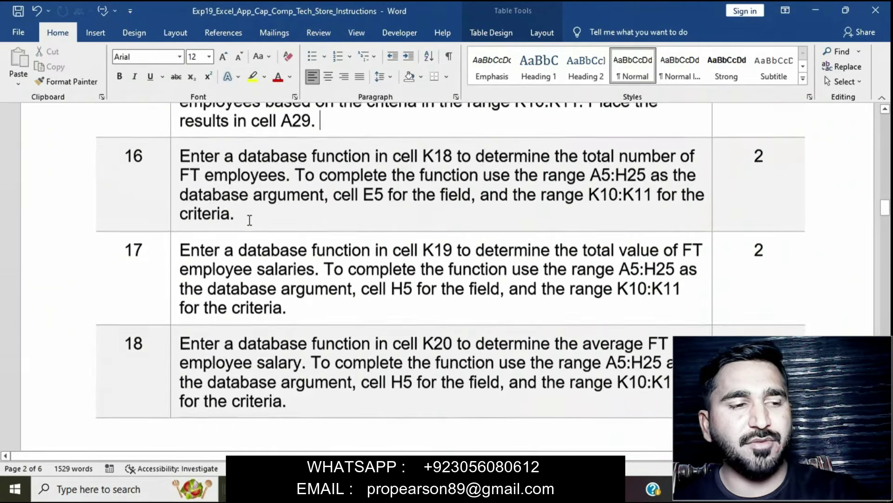
Step: Highlight the text of instruction 16 in yellow in the instructions table
{"action": "left_click", "coordinate": [177, 161]}
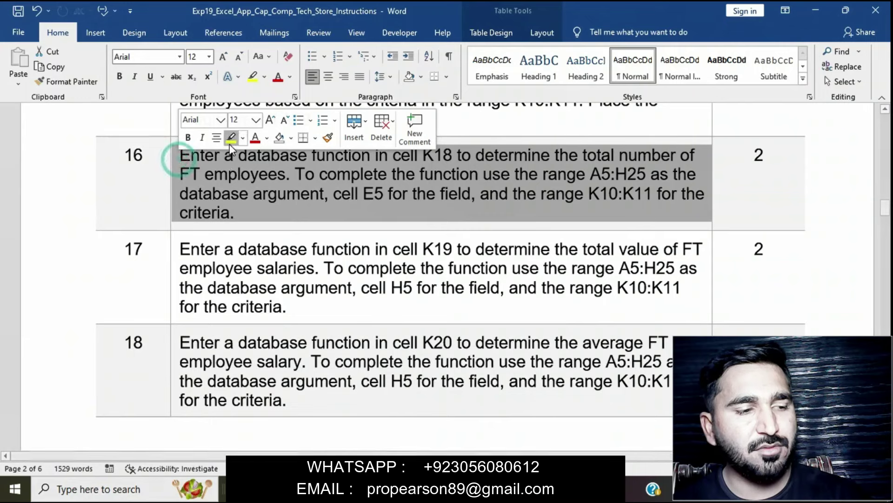
{"action": "left_click", "coordinate": [230, 139]}
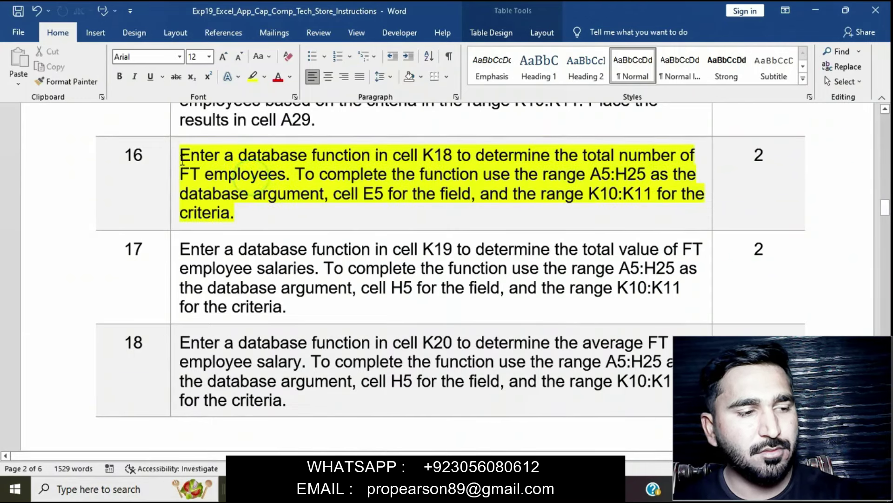
{"action": "left_click", "coordinate": [174, 161]}
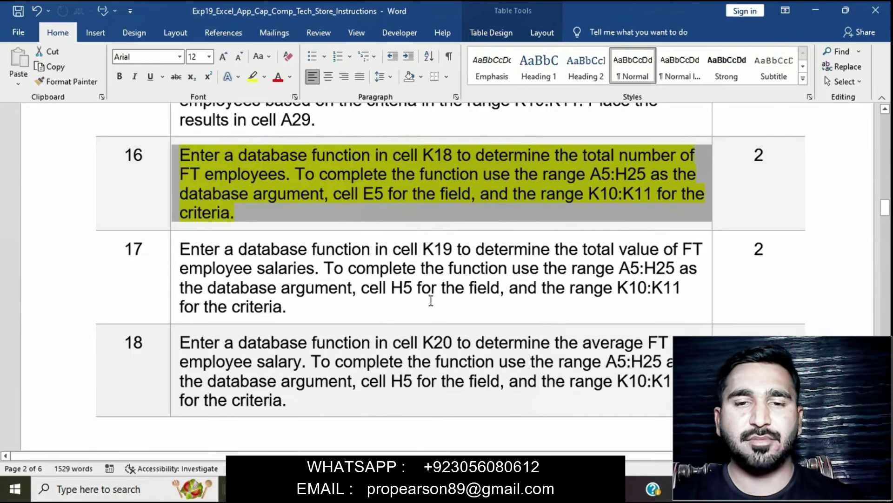
Step: Switch to the Excel workbook and start a DCOUNTA function in cell K18 of the Employee_Info sheet
{"action": "left_click", "coordinate": [479, 489]}
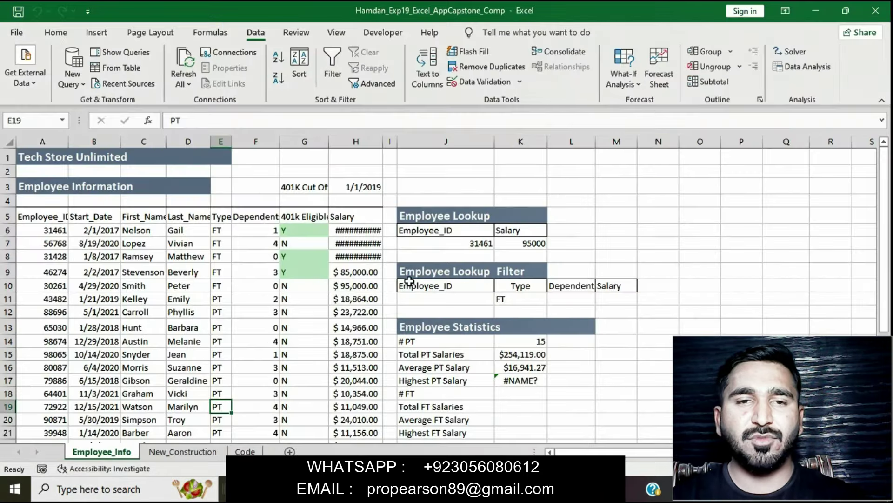
{"action": "scroll", "coordinate": [502, 308], "scroll_direction": "down", "scroll_amount": 2}
{"action": "left_click", "coordinate": [511, 307]}
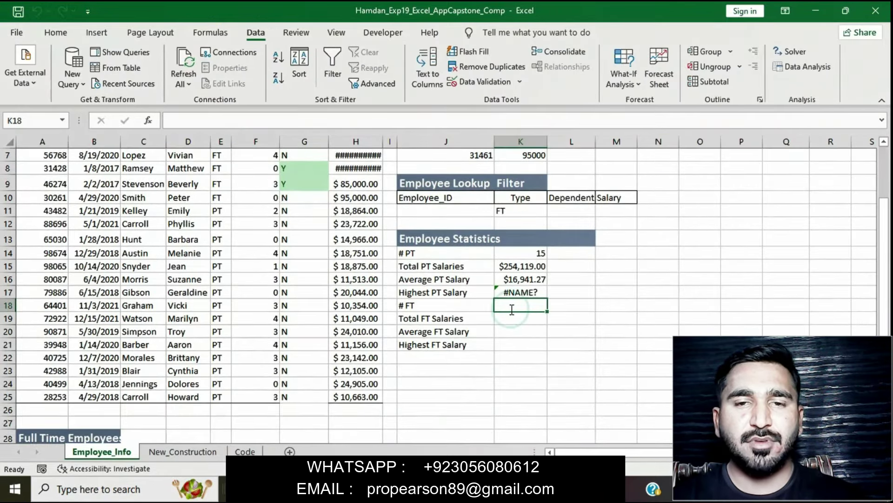
{"action": "type", "text": "="}
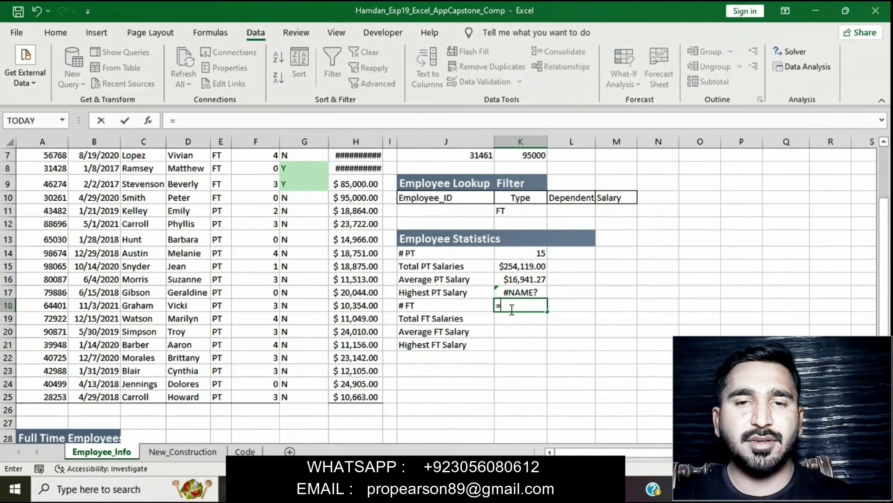
{"action": "type", "text": "D"}
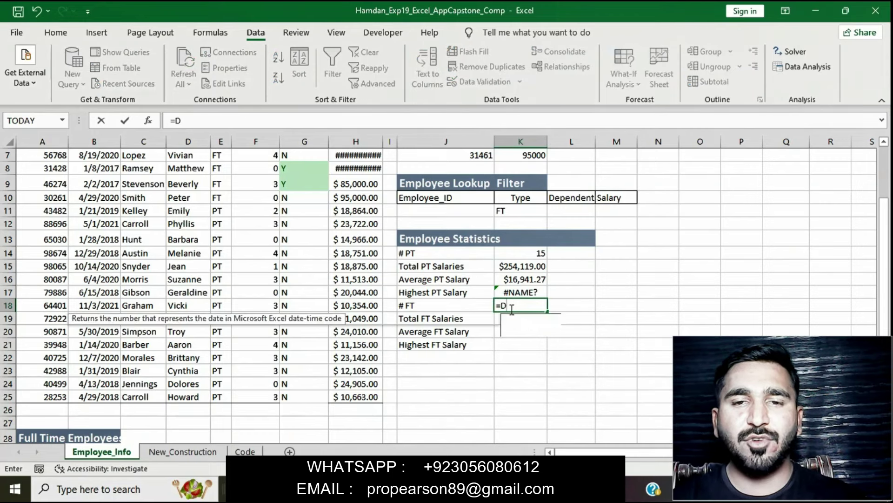
{"action": "type", "text": "COUNT"}
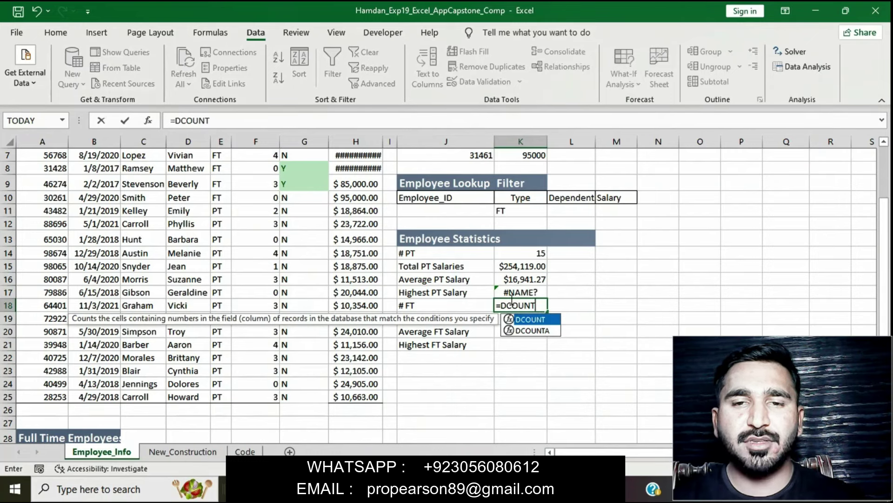
{"action": "double_click", "coordinate": [544, 330]}
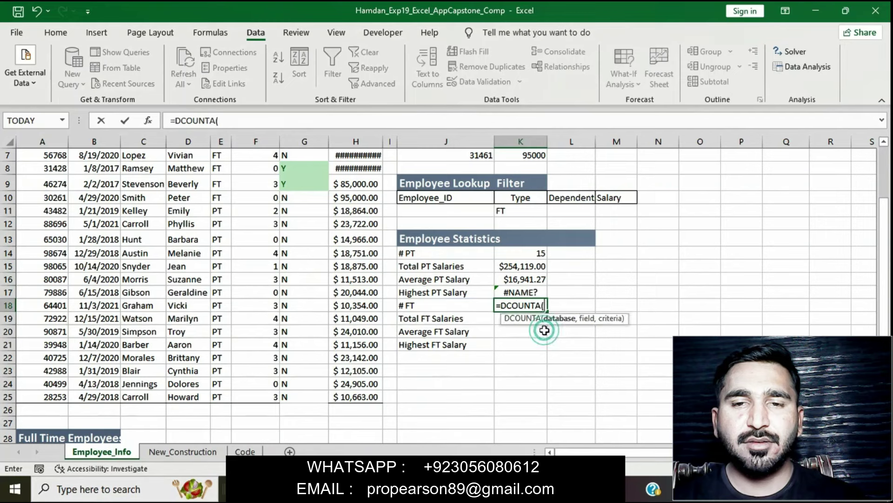
Step: Complete the DCOUNTA formula in K18 with database A5:H26, field E5 and criteria K10:K11
{"action": "left_click", "coordinate": [325, 121]}
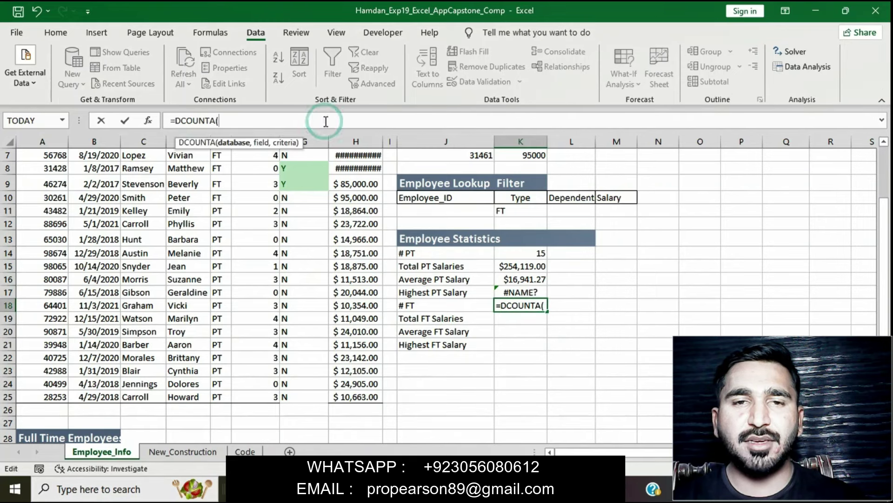
{"action": "type", "text": "A"}
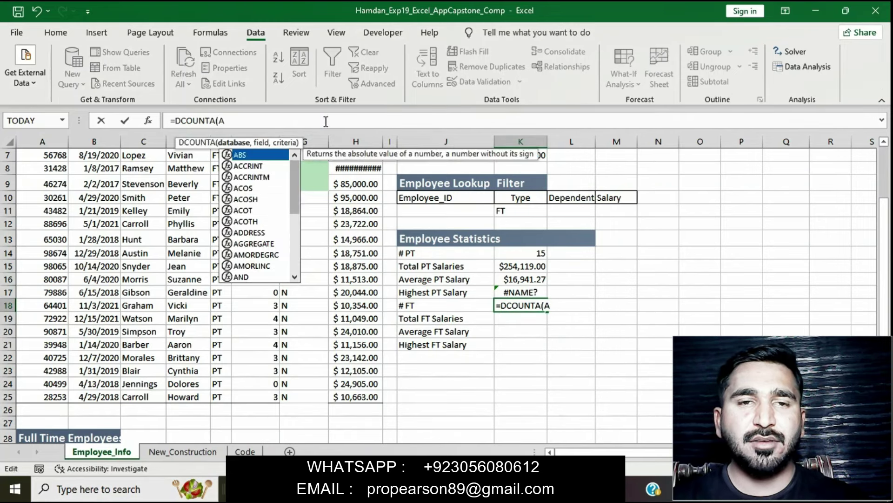
{"action": "type", "text": "5:"}
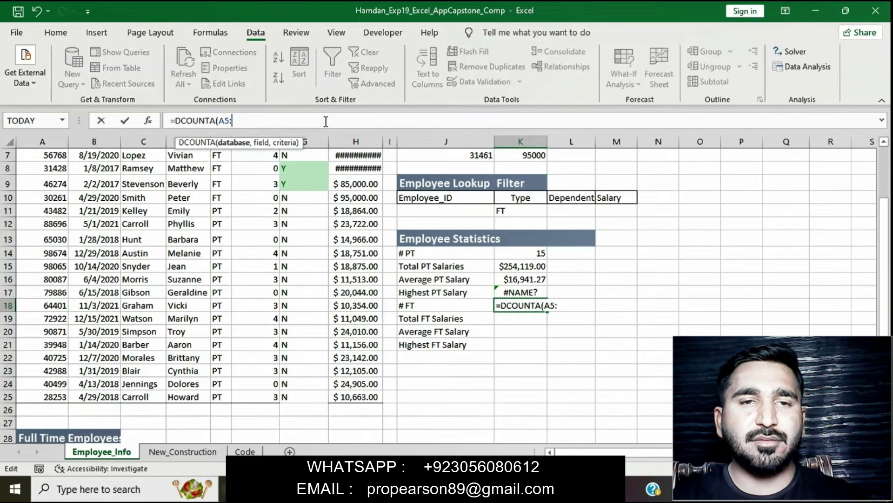
{"action": "type", "text": "H26"}
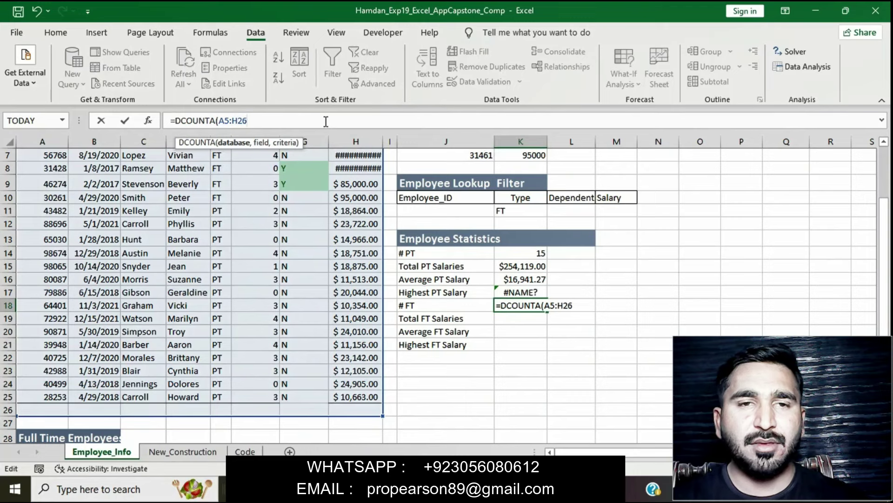
{"action": "type", "text": ",E5"}
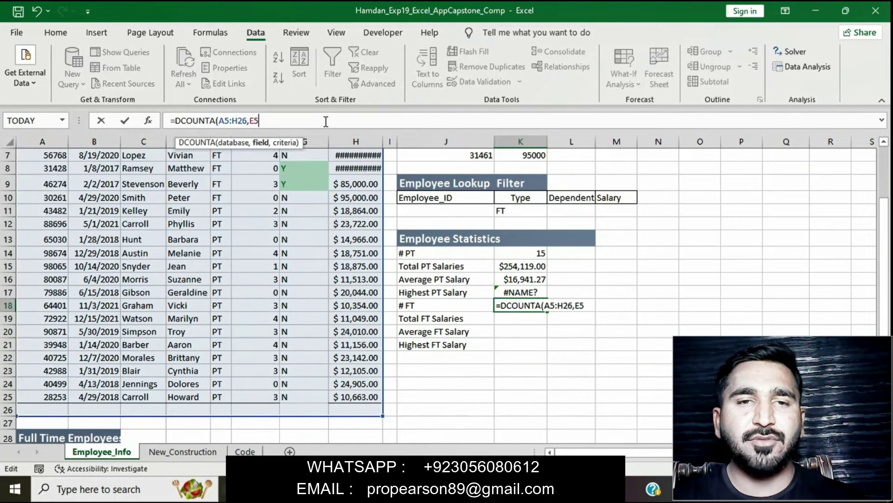
{"action": "type", "text": ",K"}
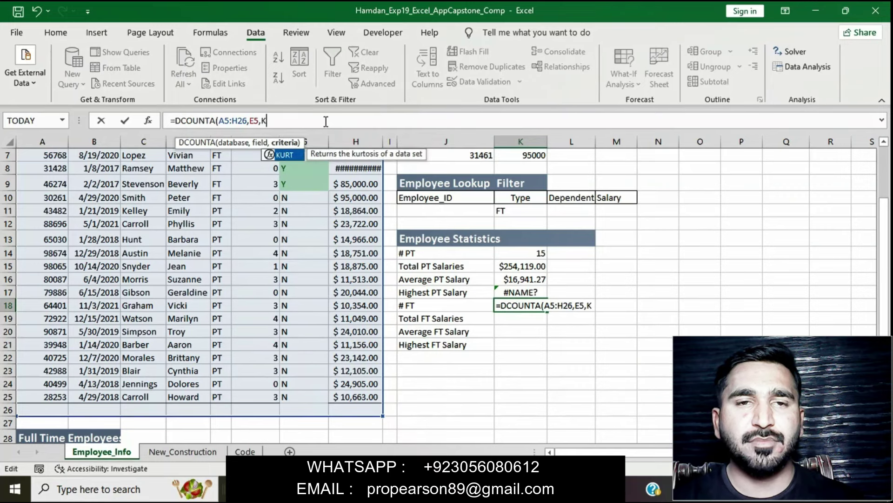
{"action": "type", "text": "10"}
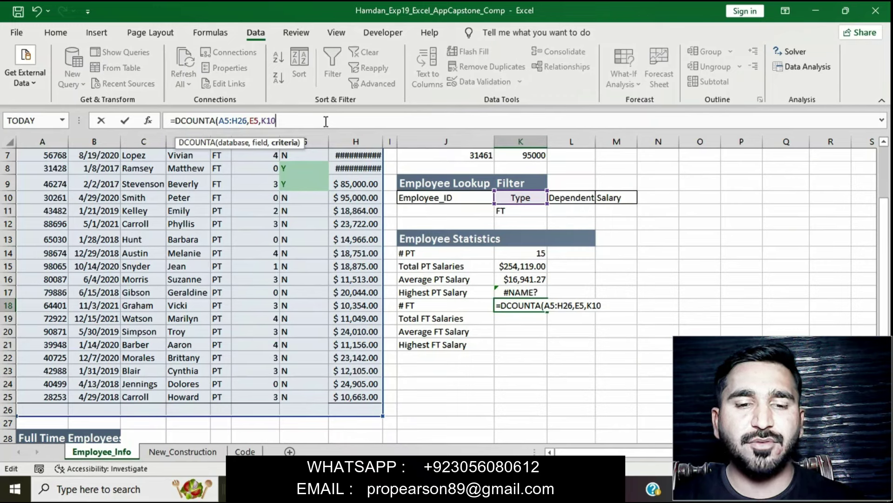
{"action": "type", "text": ":"}
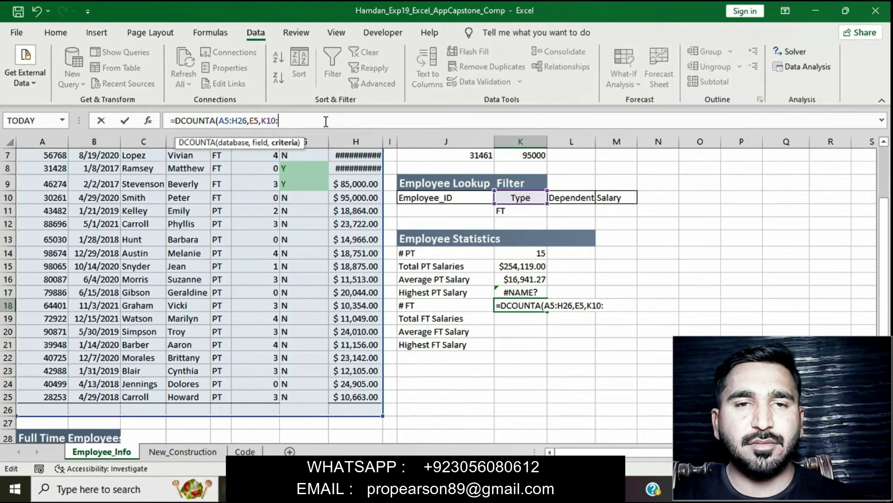
{"action": "type", "text": "K11"}
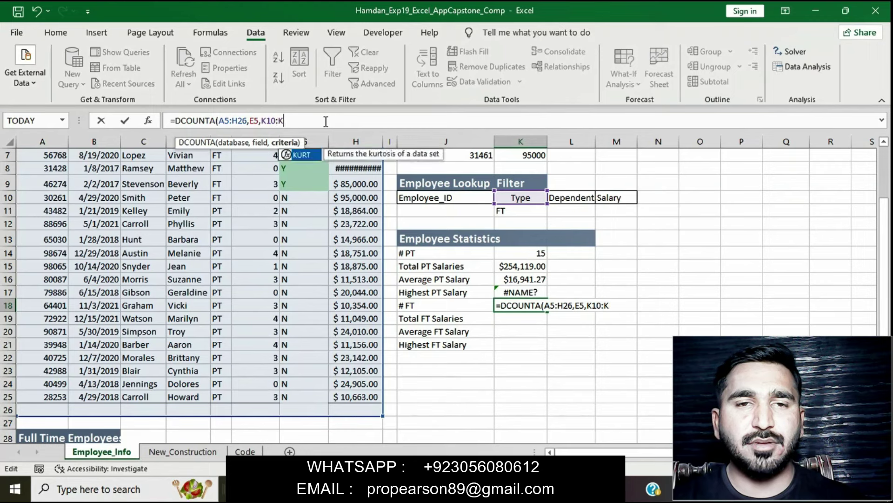
{"action": "type", "text": ")"}
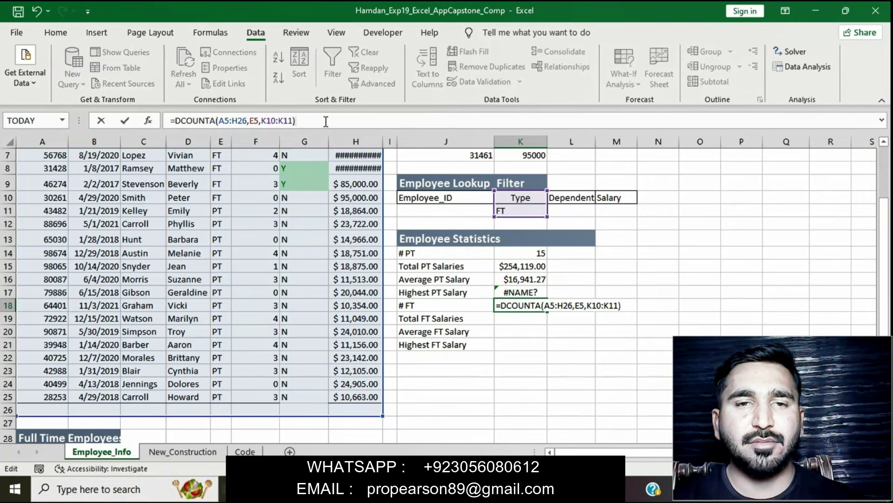
{"action": "key", "text": "Return"}
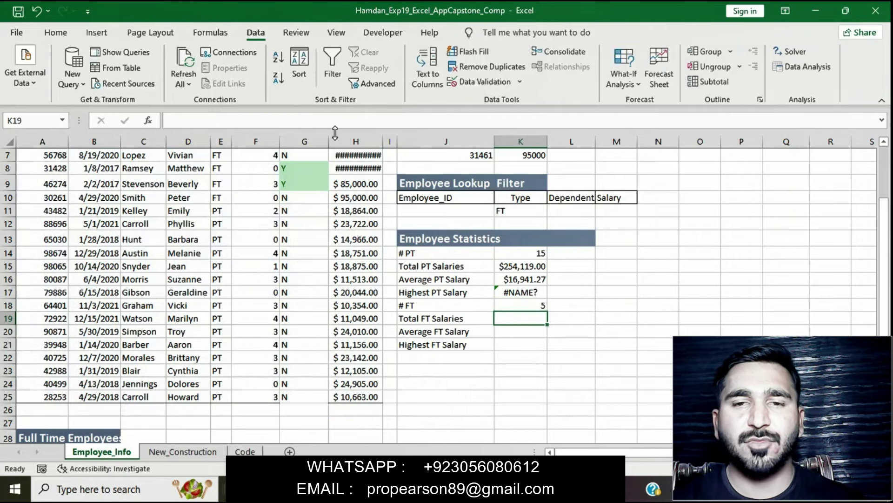
Step: Switch back to the Word instructions and remove the yellow highlight from instruction 16
{"action": "left_click", "coordinate": [525, 488]}
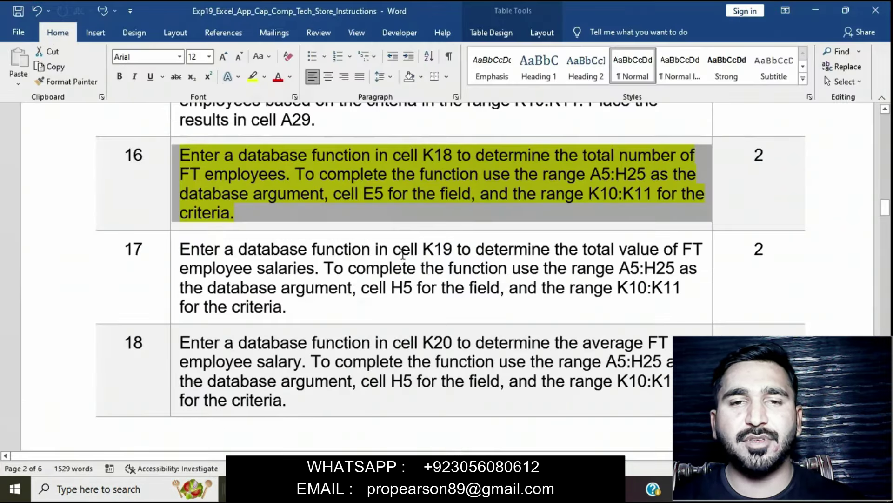
{"action": "left_click", "coordinate": [367, 181]}
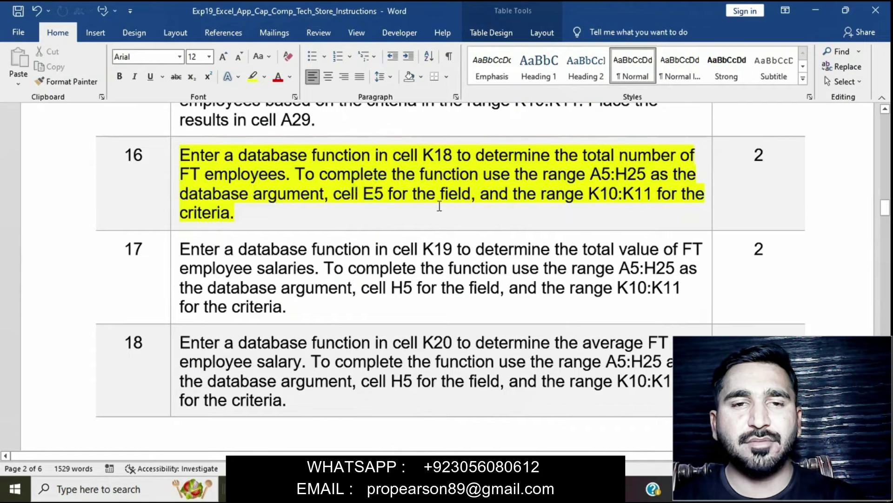
{"action": "left_click", "coordinate": [173, 164]}
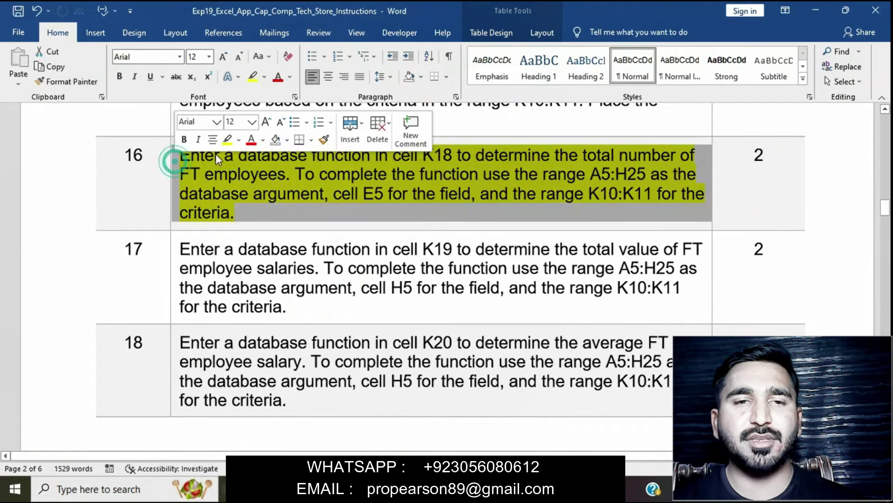
{"action": "left_click", "coordinate": [226, 140]}
Step: Highlight the text of instruction 17 about total FT employee salaries in yellow and select it
{"action": "scroll", "coordinate": [260, 226], "scroll_direction": "down", "scroll_amount": 2}
{"action": "scroll", "coordinate": [260, 226], "scroll_direction": "down", "scroll_amount": 2}
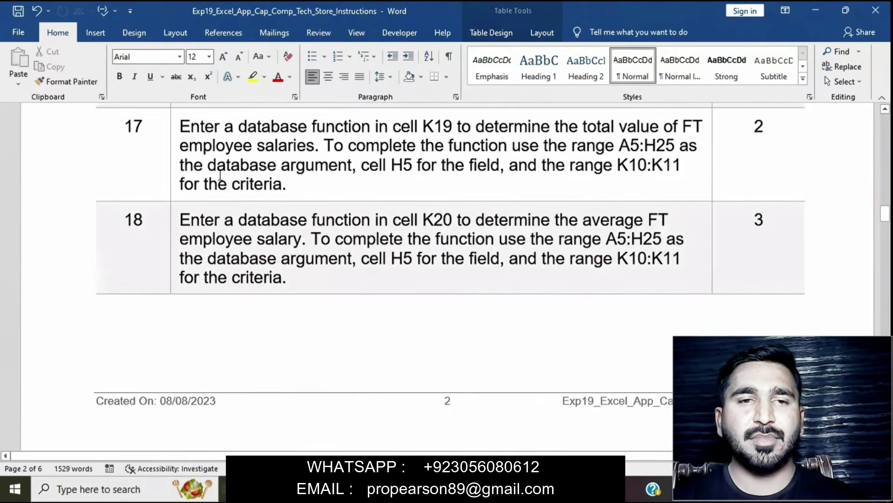
{"action": "left_click", "coordinate": [174, 129]}
{"action": "left_click", "coordinate": [227, 109]}
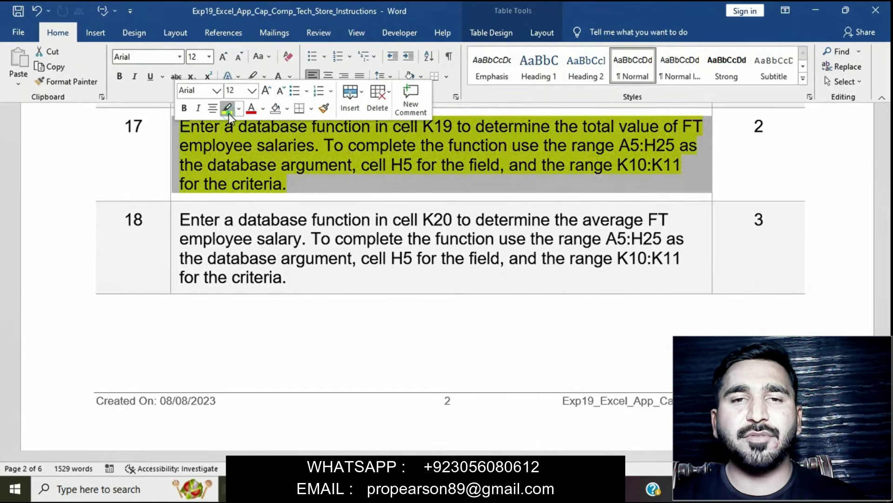
{"action": "key", "text": "Right"}
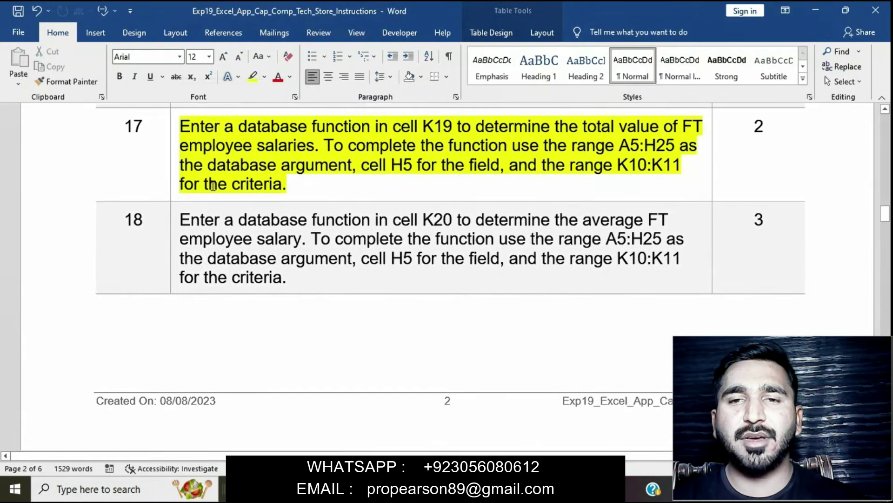
{"action": "left_click", "coordinate": [180, 127]}
{"action": "left_click", "coordinate": [180, 127]}
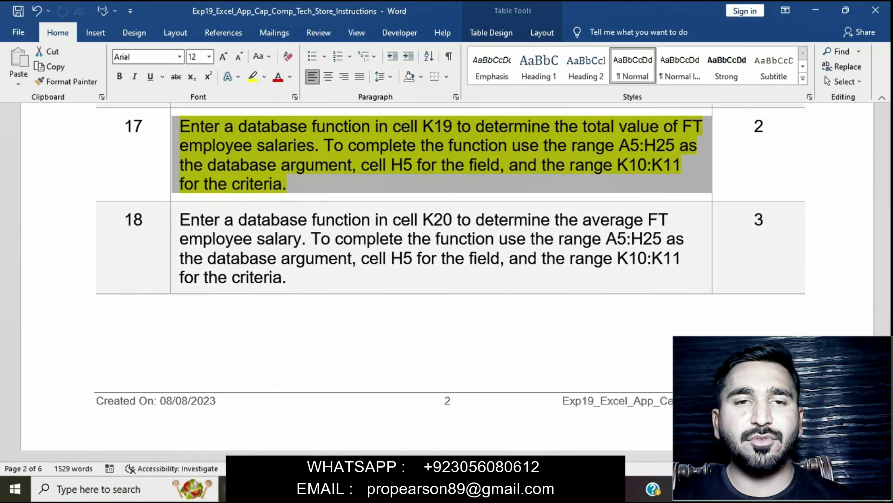
Step: Switch to the Excel workbook and enter a DSUM formula in K19 with database A5:H26, field H5 and criteria K10:K11
{"action": "left_click", "coordinate": [508, 488]}
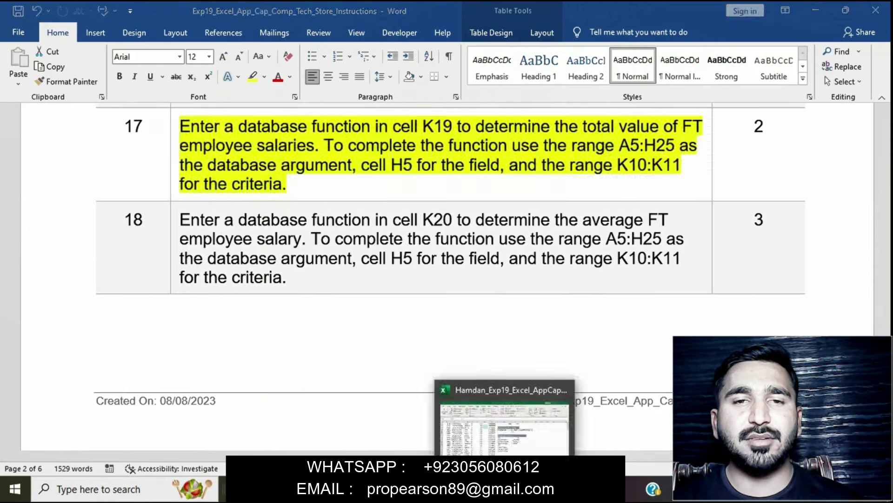
{"action": "type", "text": "="}
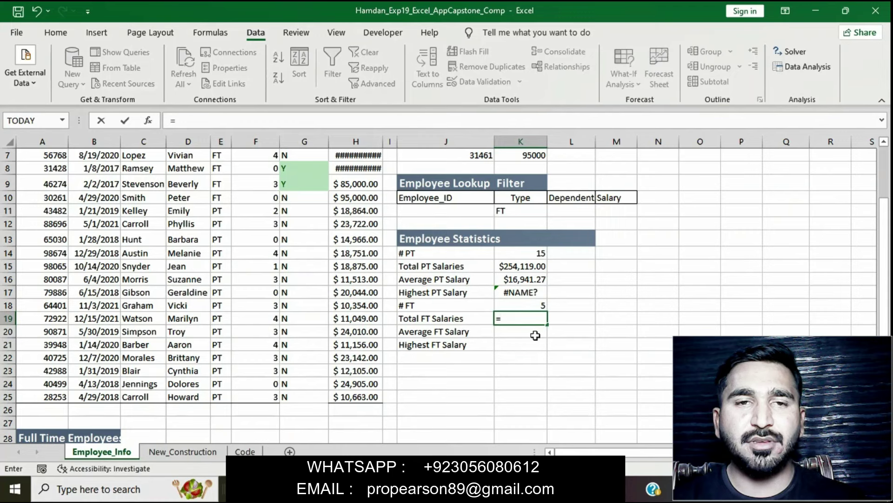
{"action": "type", "text": "DSUM("}
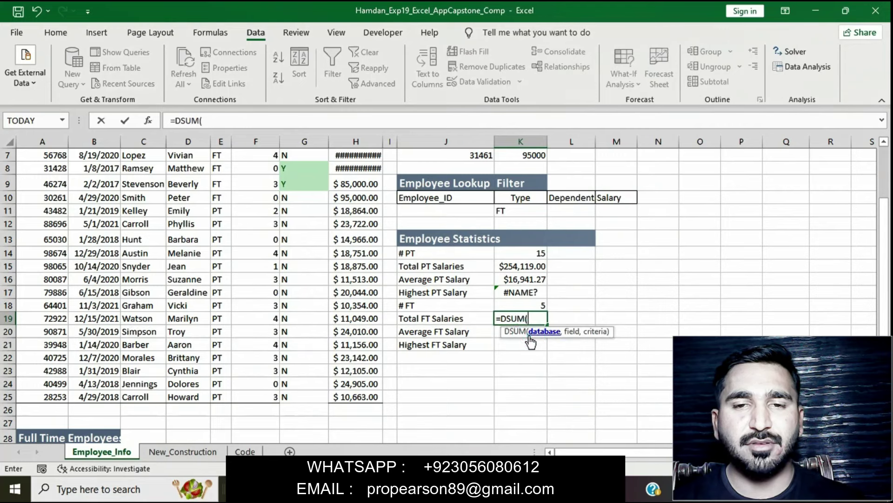
{"action": "type", "text": "A"}
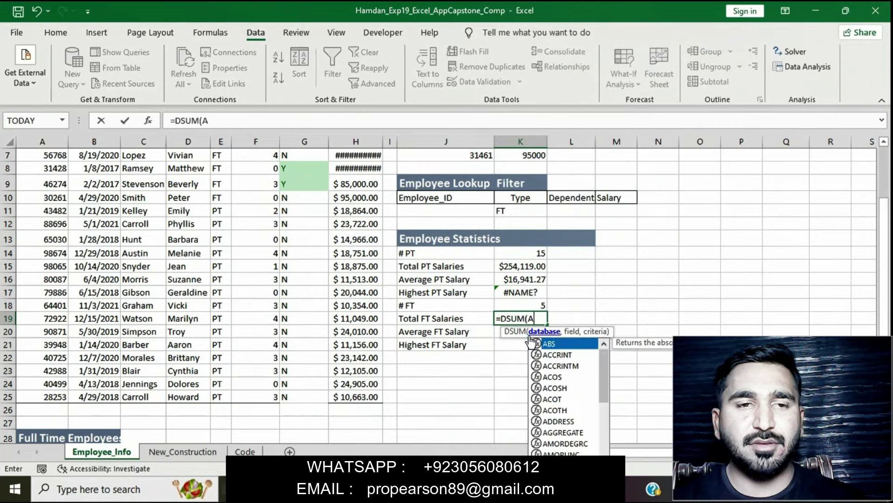
{"action": "type", "text": "5:H26"}
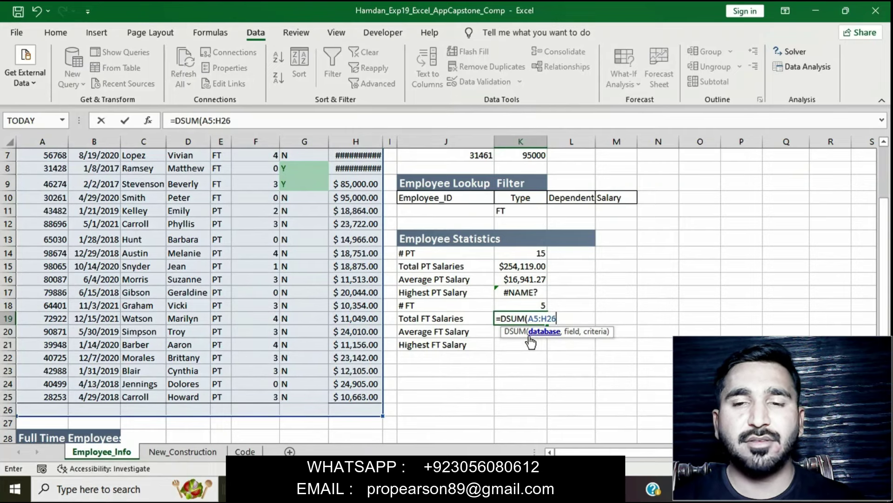
{"action": "type", "text": ",H5"}
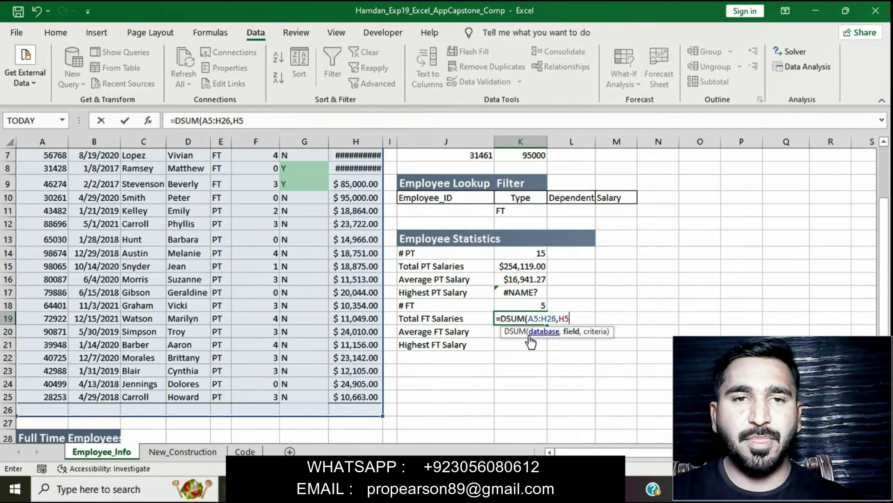
{"action": "type", "text": ",K10"}
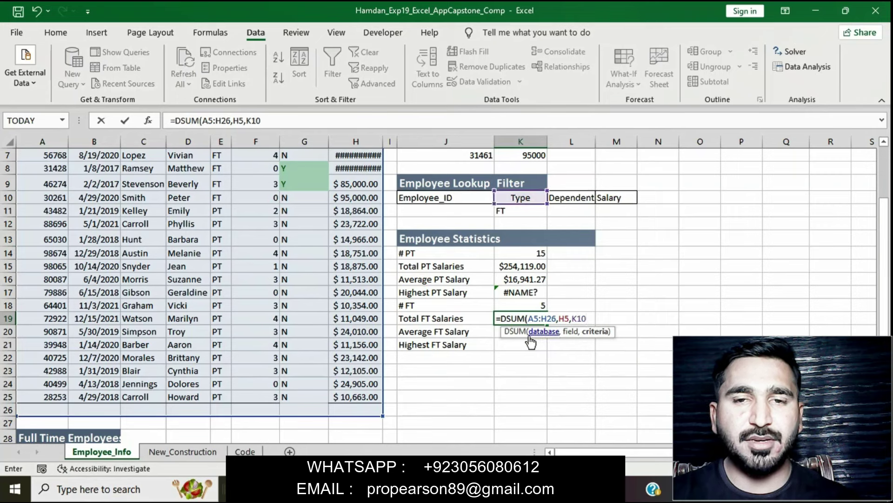
{"action": "type", "text": ":"}
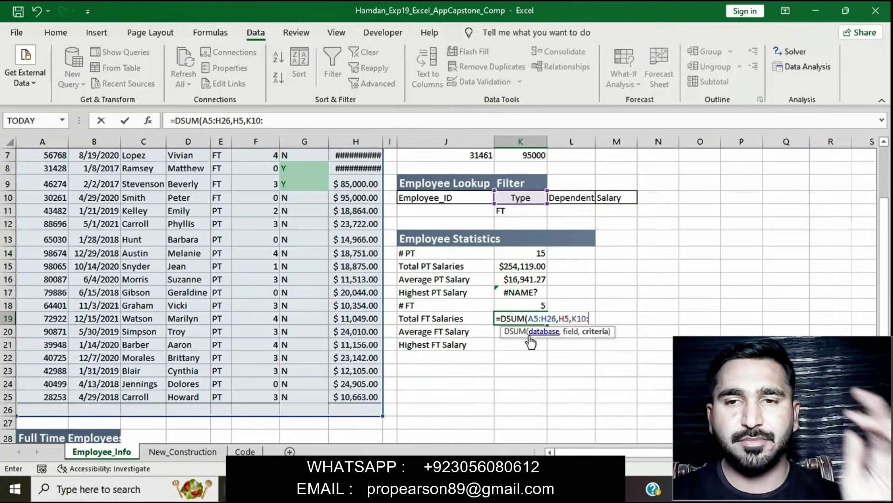
{"action": "type", "text": "K11)"}
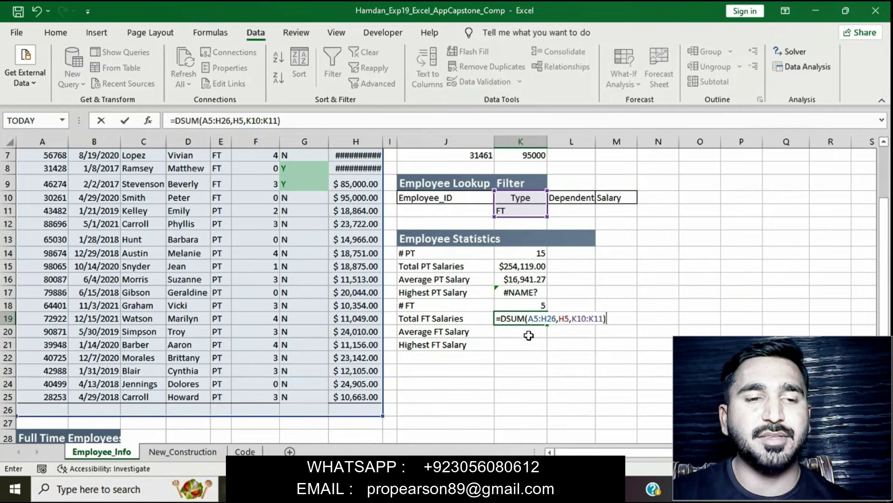
{"action": "key", "text": "Return"}
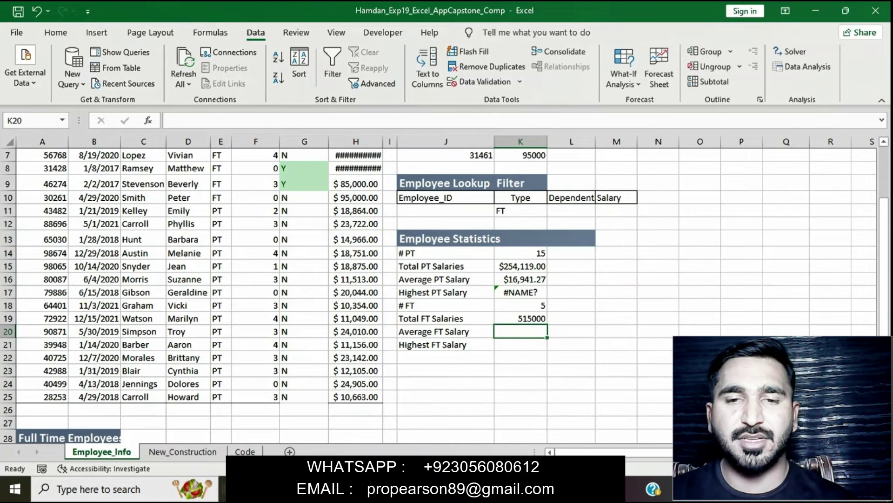
Step: Switch back to the Word instructions and remove the yellow highlight from instruction 17
{"action": "left_click", "coordinate": [474, 489]}
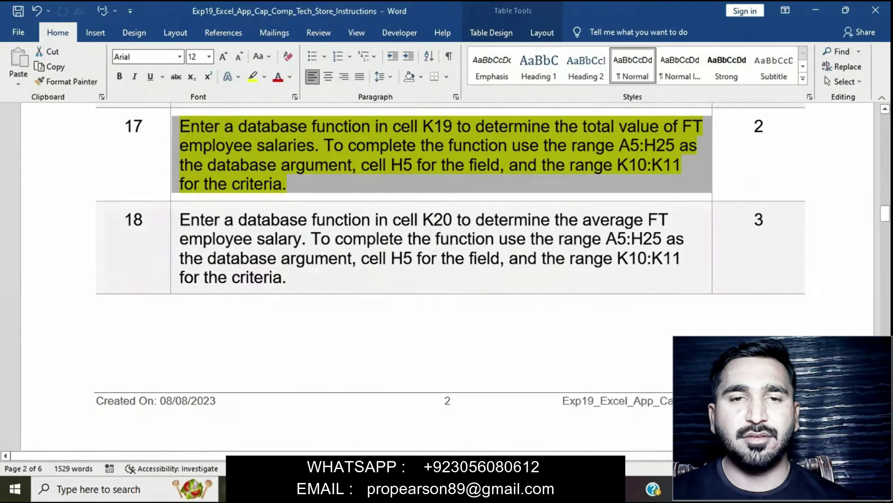
{"action": "left_click", "coordinate": [393, 182]}
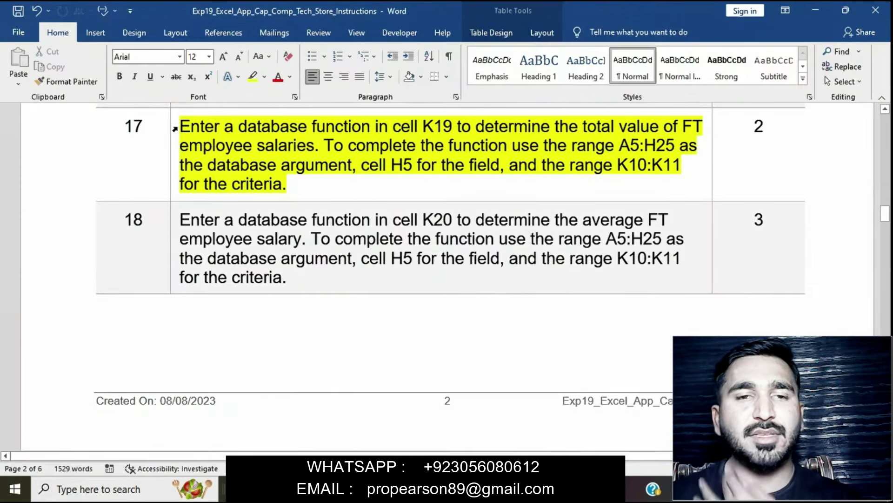
{"action": "left_click", "coordinate": [175, 129]}
{"action": "left_click", "coordinate": [227, 109]}
{"action": "left_click", "coordinate": [283, 187]}
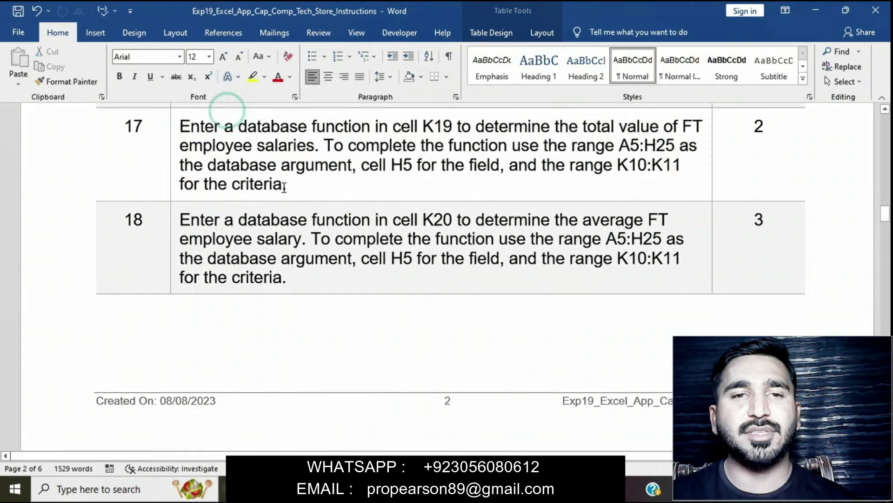
Step: Highlight the text of instruction 18 about the average FT employee salary in yellow and select it
{"action": "scroll", "coordinate": [283, 187], "scroll_direction": "down", "scroll_amount": 3}
{"action": "left_click", "coordinate": [173, 142]}
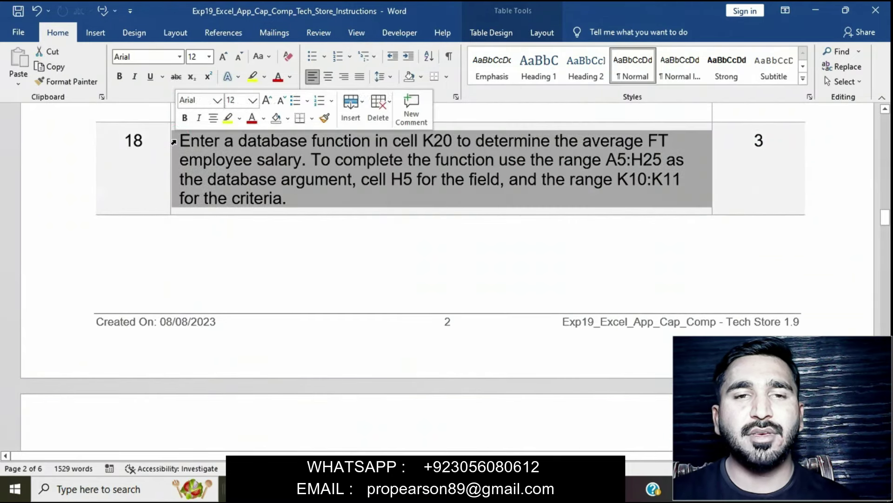
{"action": "left_click", "coordinate": [228, 118]}
{"action": "left_click", "coordinate": [255, 166]}
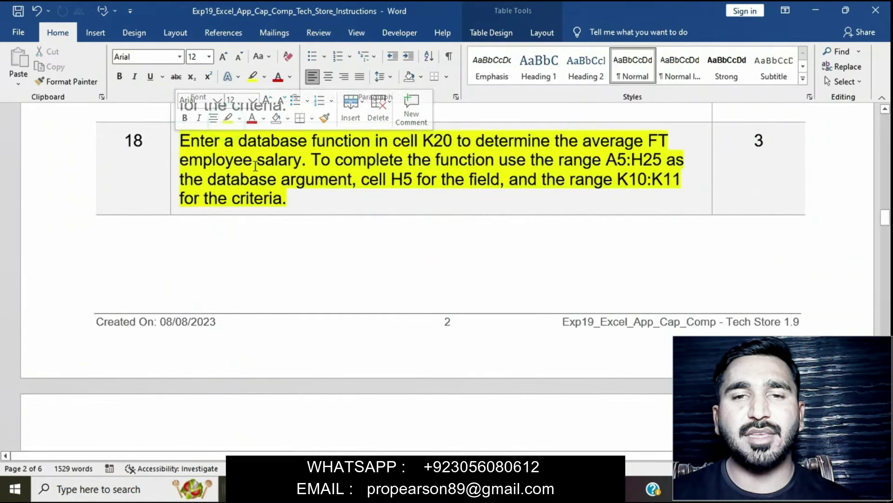
{"action": "left_click", "coordinate": [173, 147]}
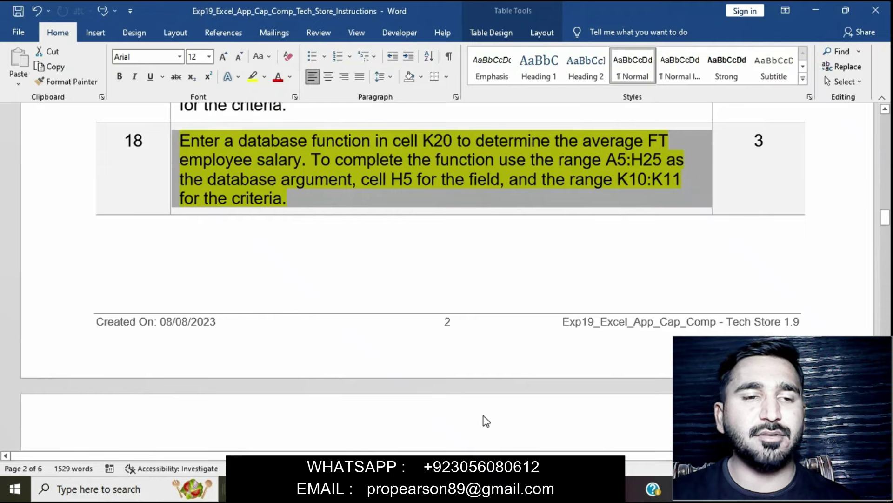
Step: Switch to the Excel workbook and start a DAVERAGE function in cell K20 with A5:H26 as the database
{"action": "left_click", "coordinate": [504, 489]}
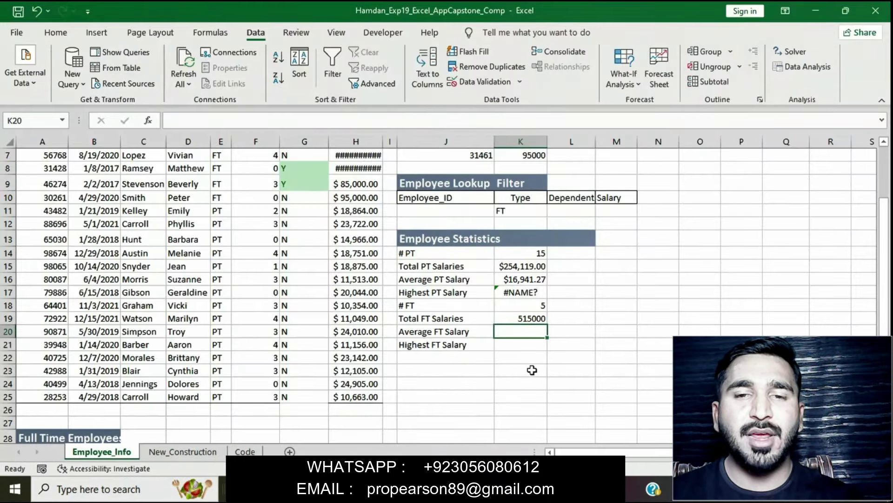
{"action": "key", "text": "F2"}
{"action": "type", "text": "="}
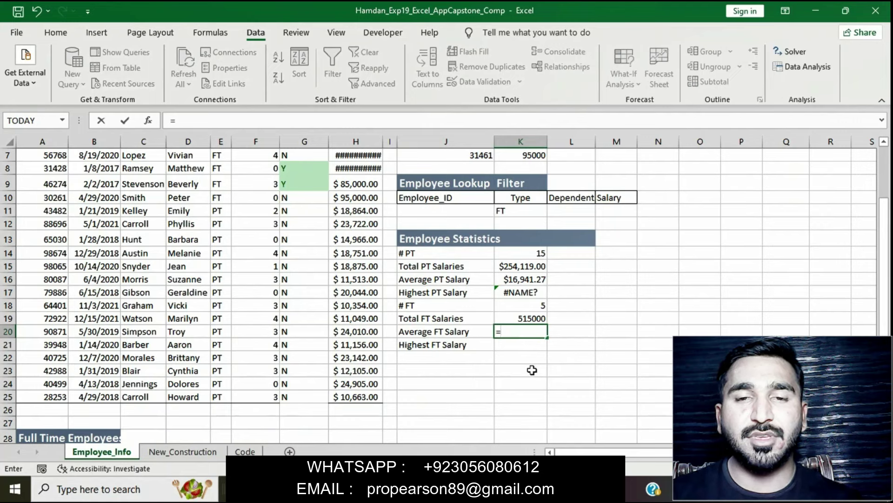
{"action": "type", "text": "DAVERAGE("}
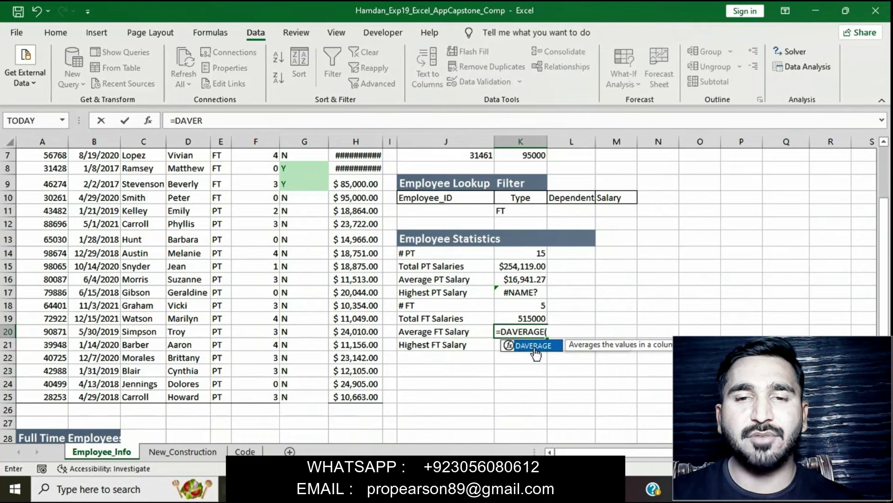
{"action": "double_click", "coordinate": [535, 346]}
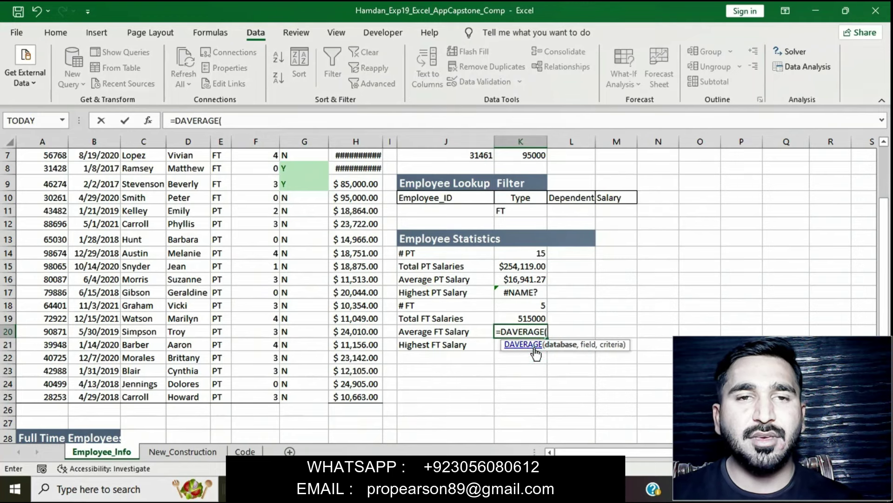
{"action": "type", "text": "A"}
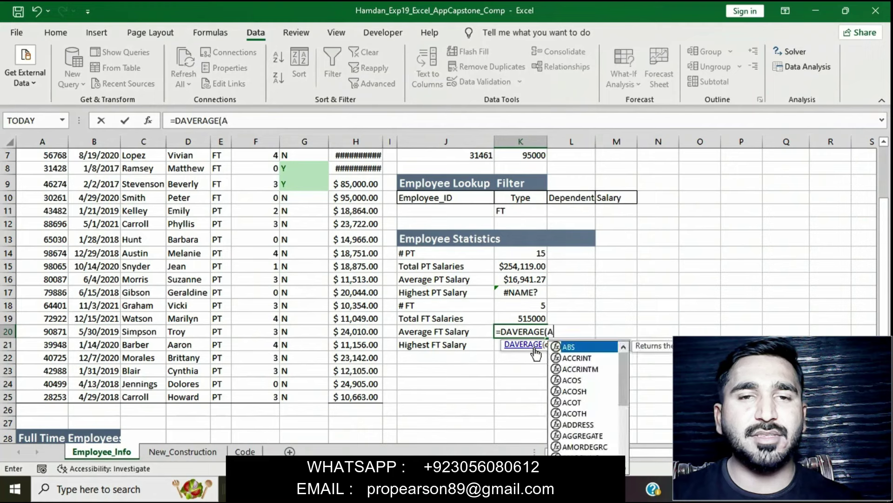
{"action": "type", "text": "5:"}
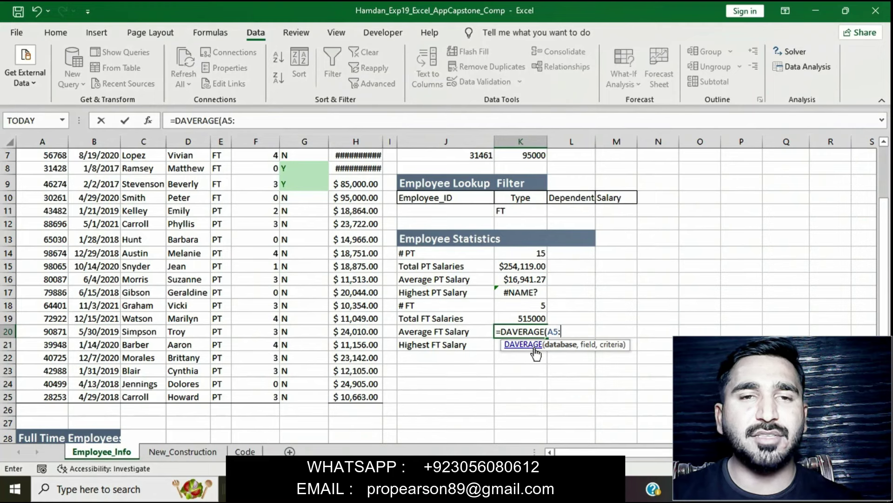
{"action": "type", "text": "H26"}
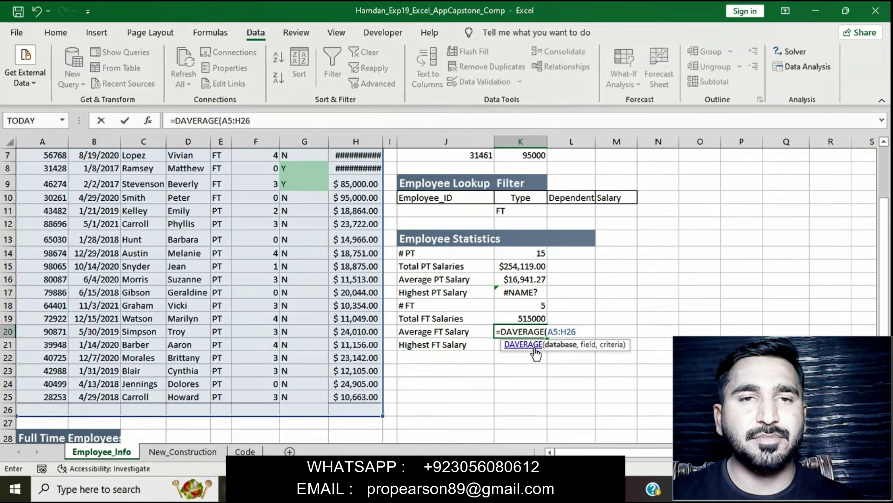
Step: Complete the DAVERAGE formula in K20 with field H5 and criteria K10:K11
{"action": "type", "text": ","}
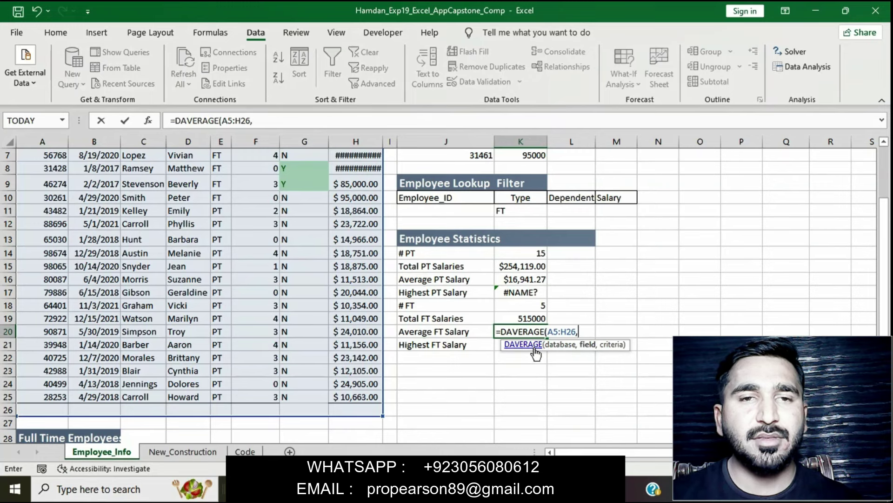
{"action": "type", "text": "H5"}
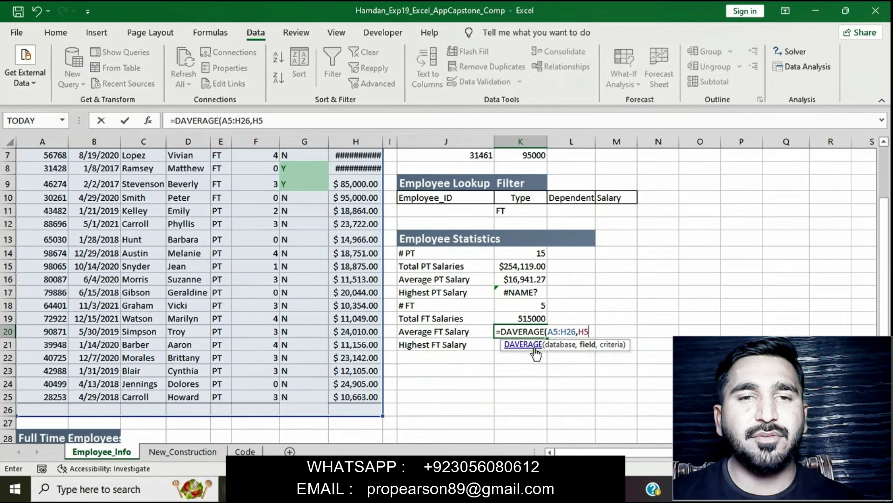
{"action": "type", "text": ","}
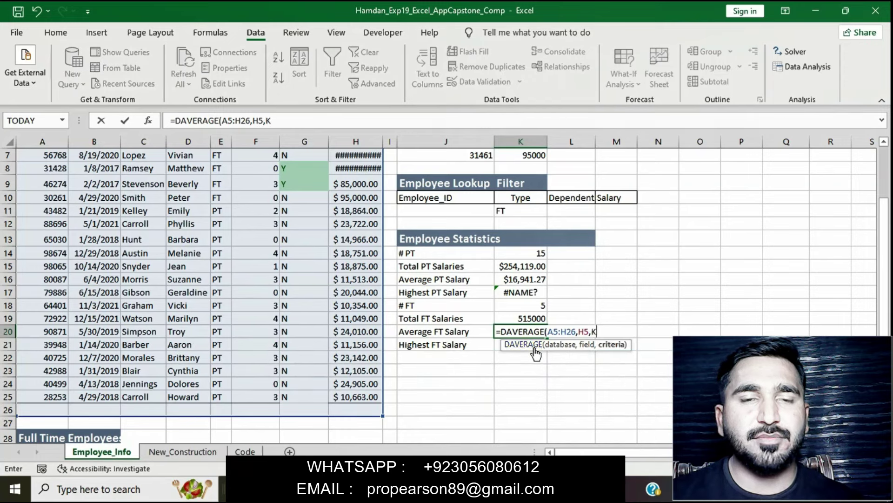
{"action": "type", "text": "K10"}
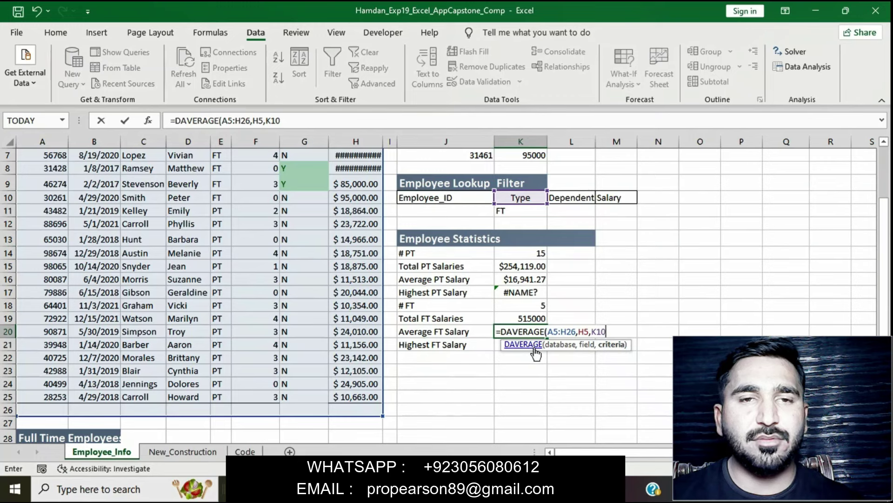
{"action": "type", "text": ":K11"}
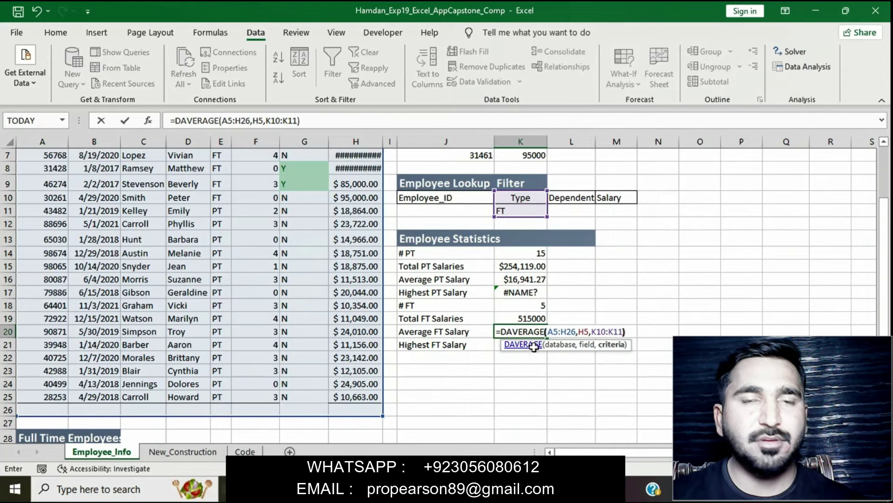
{"action": "type", "text": ")"}
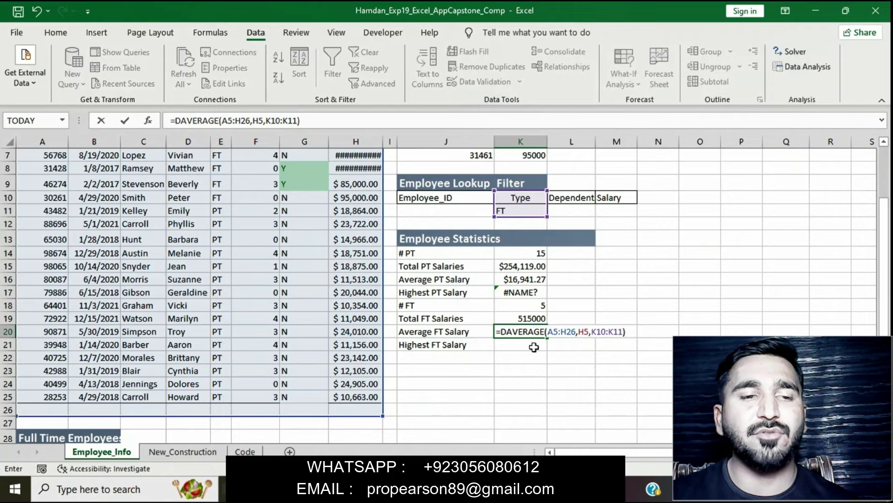
{"action": "key", "text": "Return"}
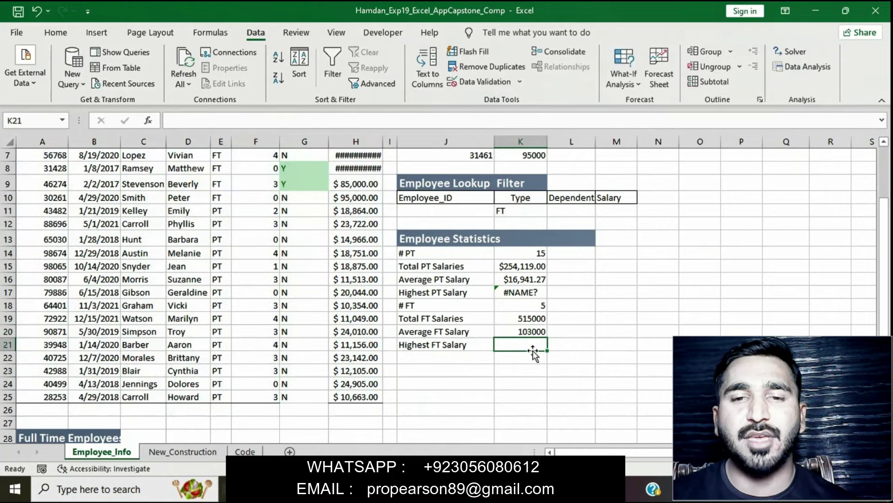
Step: Return to the Word instructions and clear the yellow highlight from instruction 18
{"action": "key", "text": "alt+Tab"}
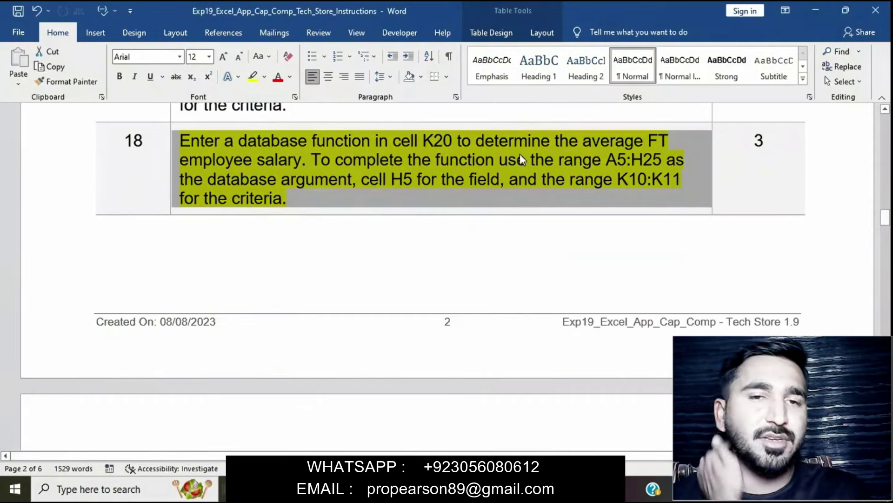
{"action": "left_click", "coordinate": [462, 161]}
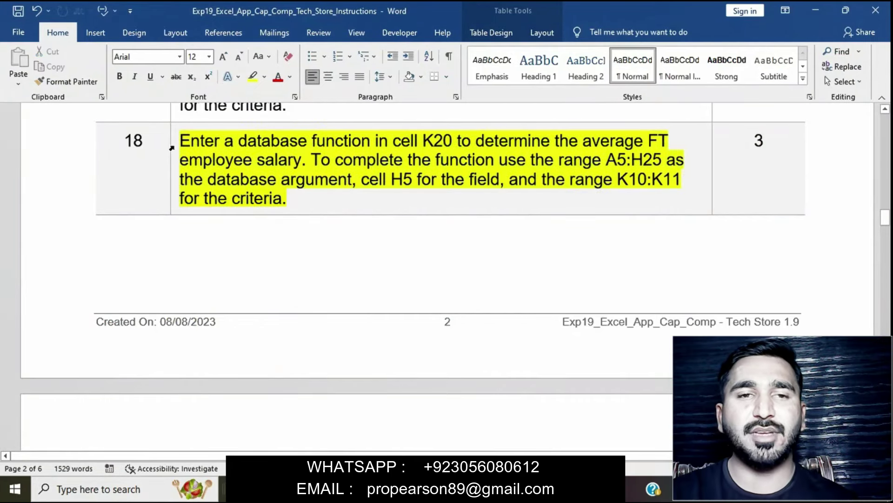
{"action": "left_click", "coordinate": [172, 147]}
{"action": "left_click", "coordinate": [225, 126]}
{"action": "left_click", "coordinate": [305, 232]}
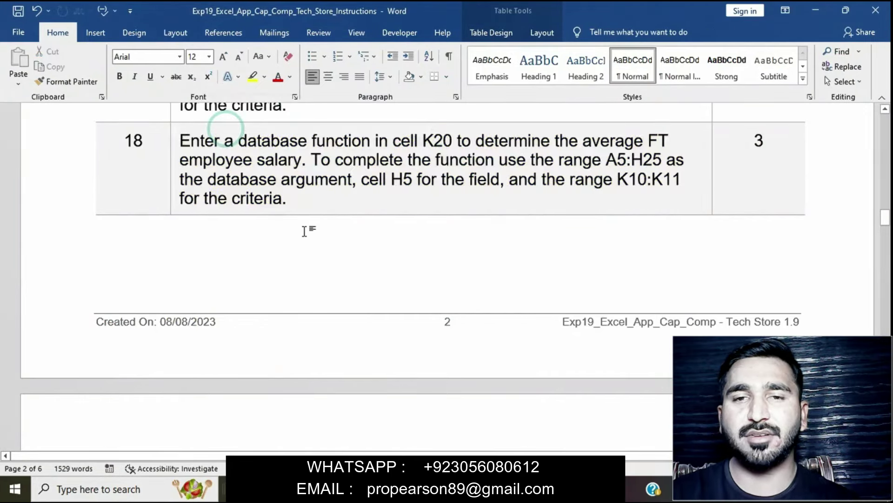
Step: Highlight the text of instruction 19 about the highest FT salary in yellow and select it
{"action": "scroll", "coordinate": [305, 231], "scroll_direction": "down", "scroll_amount": 6}
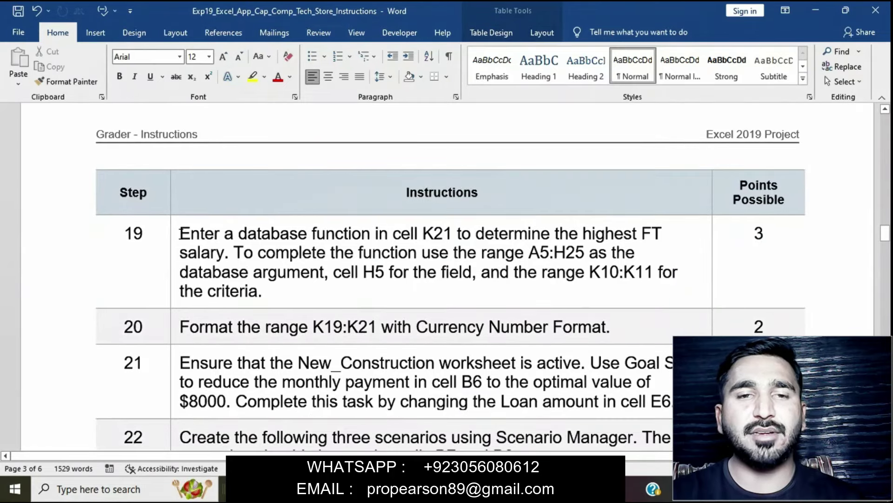
{"action": "left_click", "coordinate": [175, 233]}
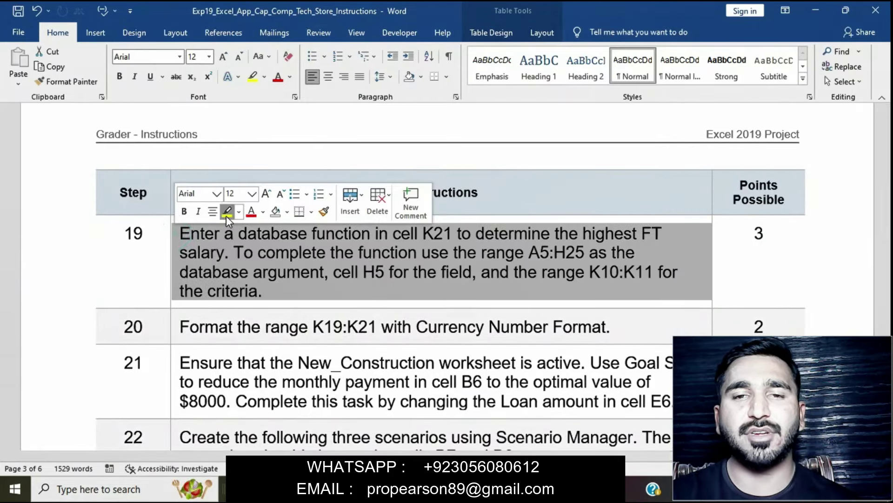
{"action": "left_click", "coordinate": [227, 212]}
{"action": "scroll", "coordinate": [225, 214], "scroll_direction": "down", "scroll_amount": 4}
{"action": "scroll", "coordinate": [186, 140], "scroll_direction": "up", "scroll_amount": 3}
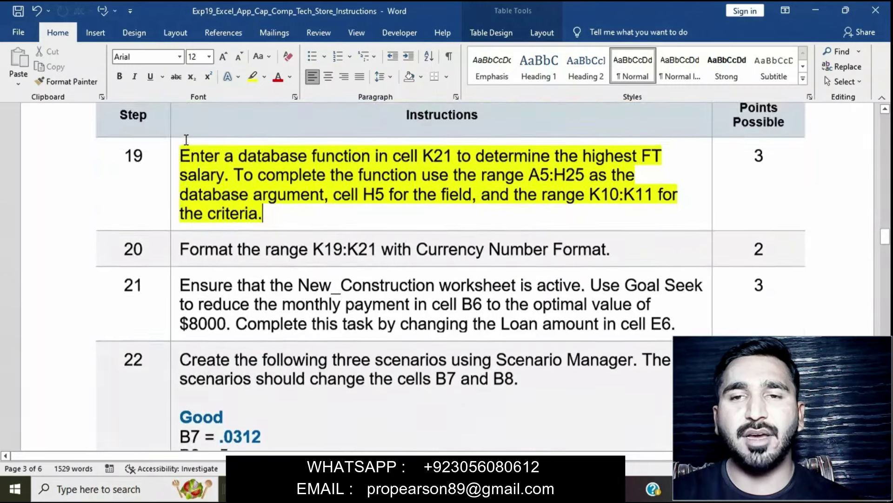
{"action": "left_click", "coordinate": [176, 158]}
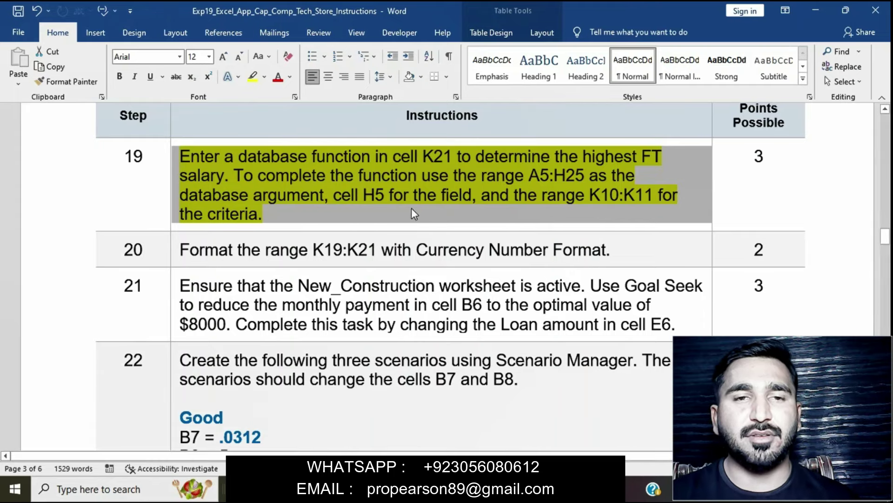
Step: Switch to the Excel workbook and start a DMAX function in cell K21 with A5:H26 as the database
{"action": "left_click", "coordinate": [507, 489]}
{"action": "left_click", "coordinate": [497, 347]}
{"action": "type", "text": "="}
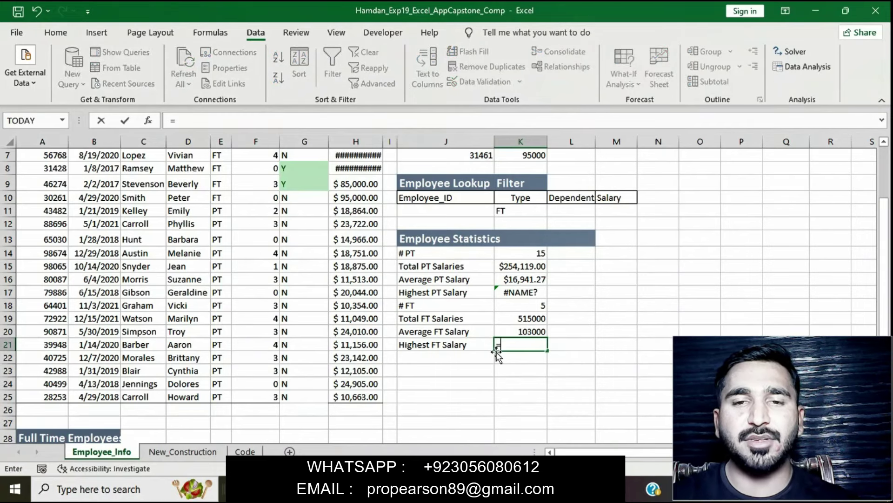
{"action": "type", "text": "DMAX"}
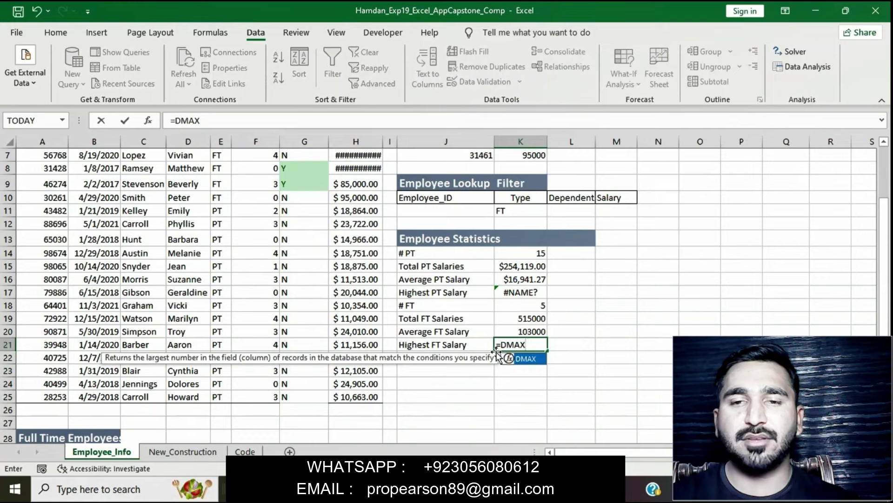
{"action": "double_click", "coordinate": [526, 358]}
{"action": "type", "text": "A5"}
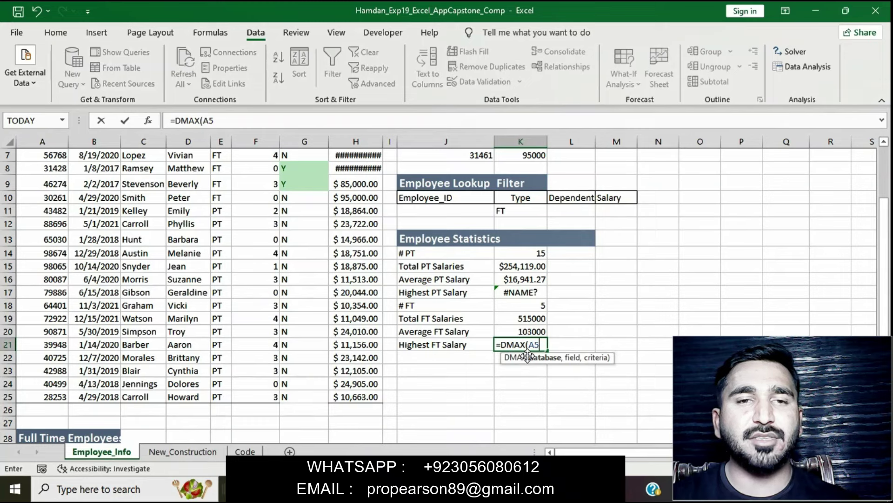
{"action": "type", "text": ":H26"}
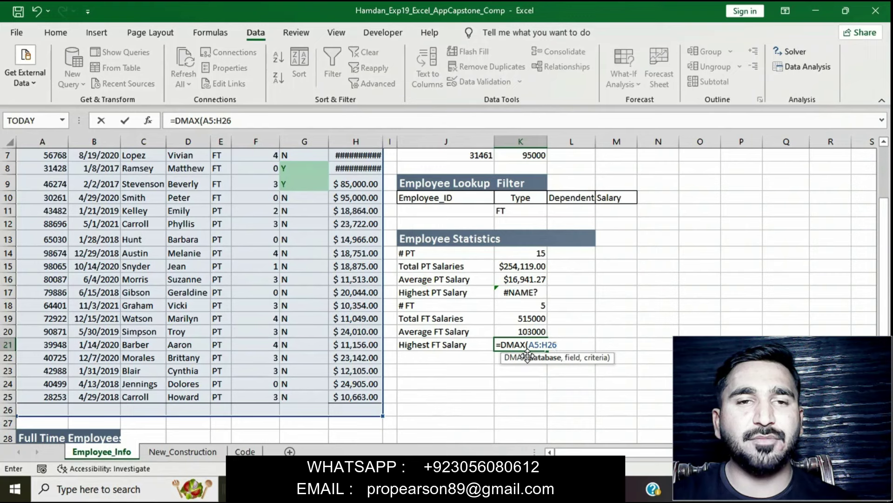
Step: Complete the DMAX formula in K21 with field H5 and criteria K10:K11
{"action": "type", "text": ",H5"}
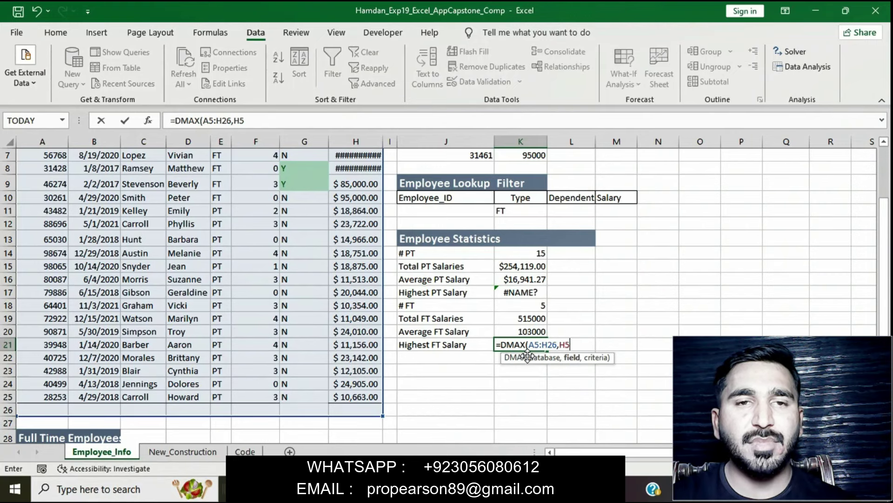
{"action": "type", "text": ",K10"}
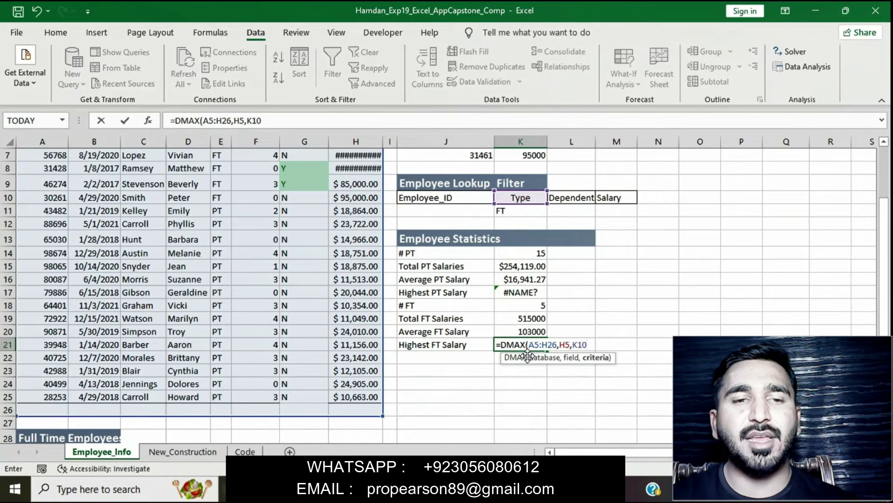
{"action": "type", "text": ":K1"}
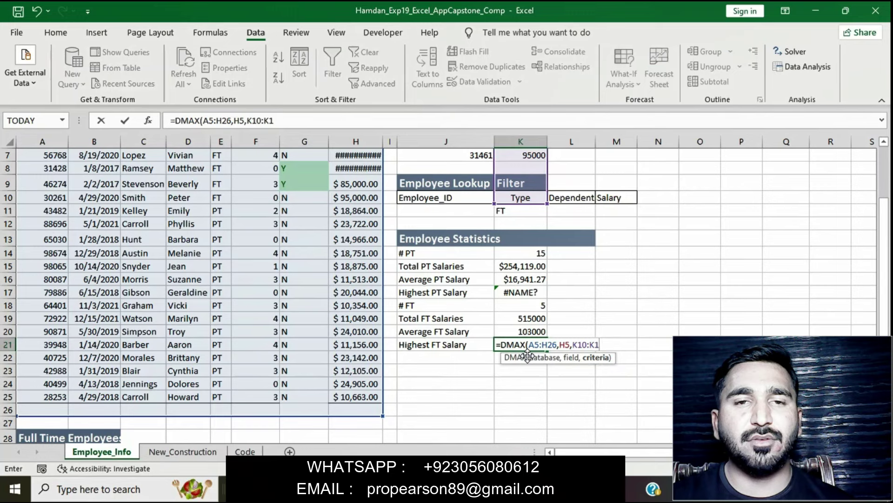
{"action": "type", "text": "1"}
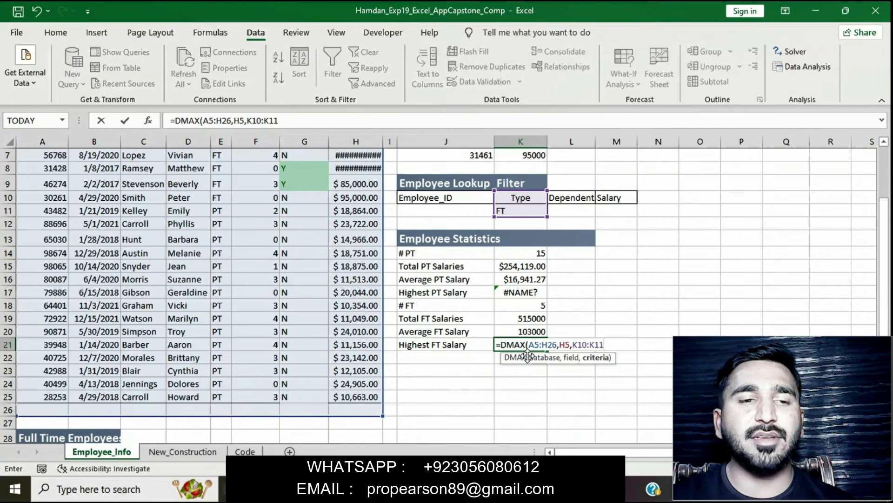
{"action": "type", "text": ")"}
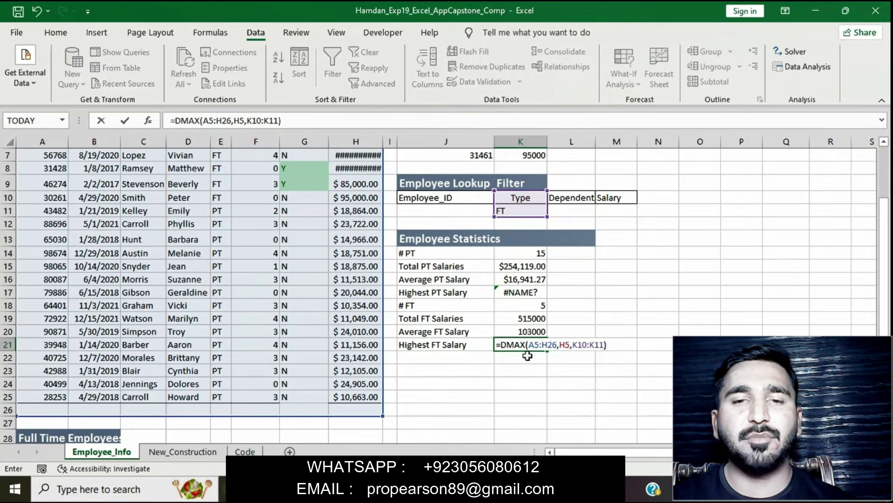
{"action": "key", "text": "Return"}
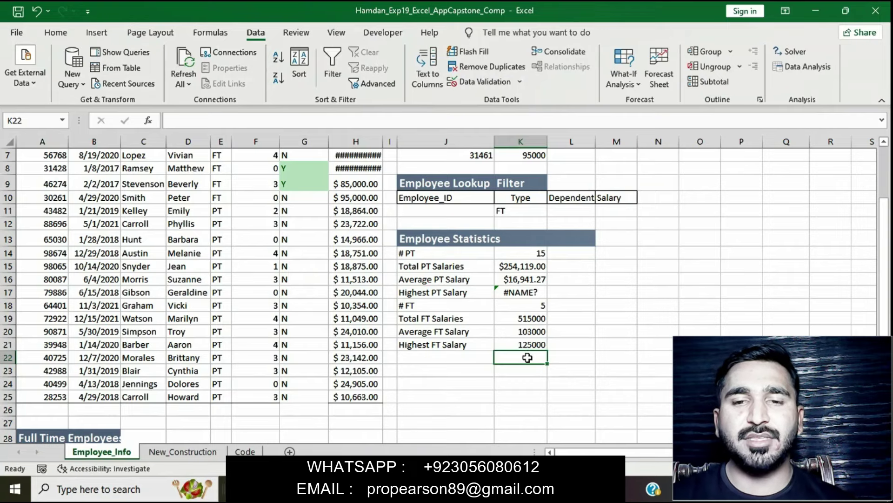
Step: Return to the Word instructions and clear the yellow highlight from instruction 19
{"action": "key", "text": "alt+Tab"}
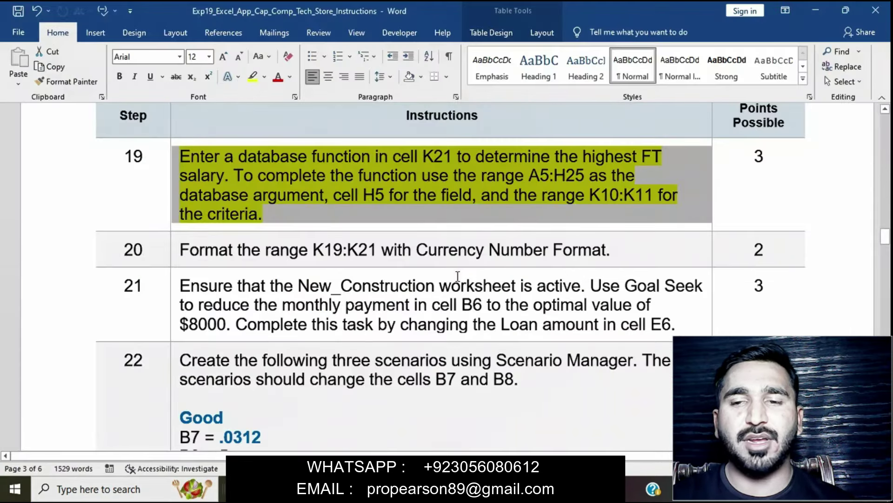
{"action": "left_click", "coordinate": [411, 202]}
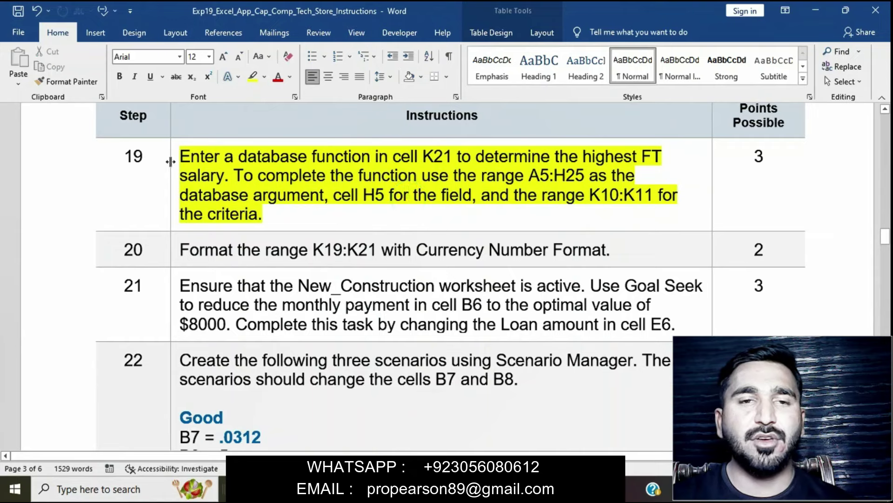
{"action": "left_click", "coordinate": [178, 158]}
{"action": "left_click", "coordinate": [230, 139]}
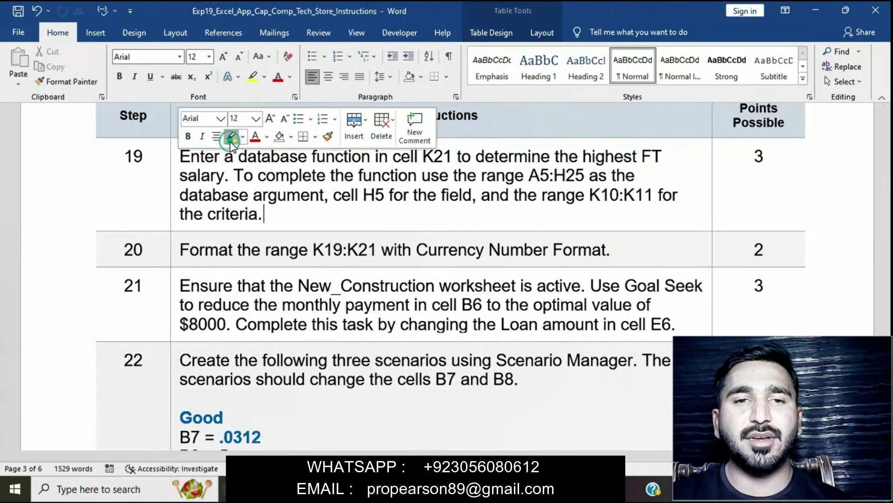
Step: Highlight instruction 20 about the currency format in yellow and select its K19:K21 range reference
{"action": "scroll", "coordinate": [296, 224], "scroll_direction": "down", "scroll_amount": 4}
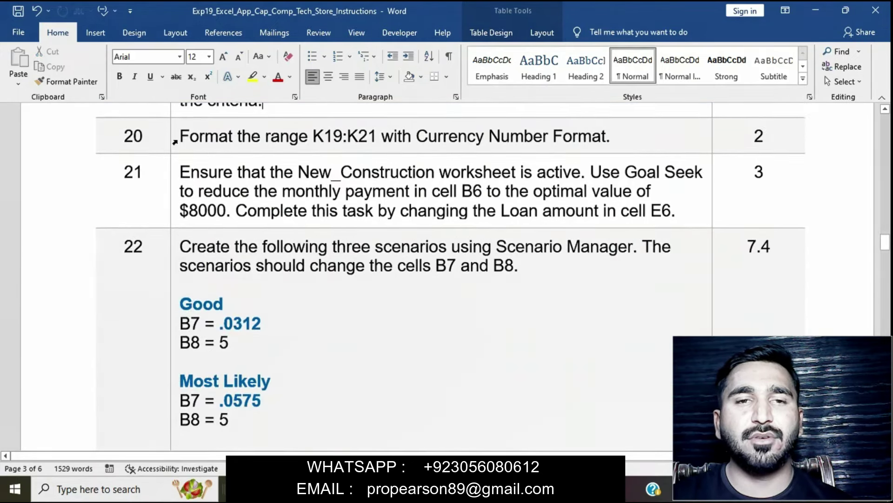
{"action": "left_click", "coordinate": [177, 140]}
{"action": "left_click", "coordinate": [229, 119]}
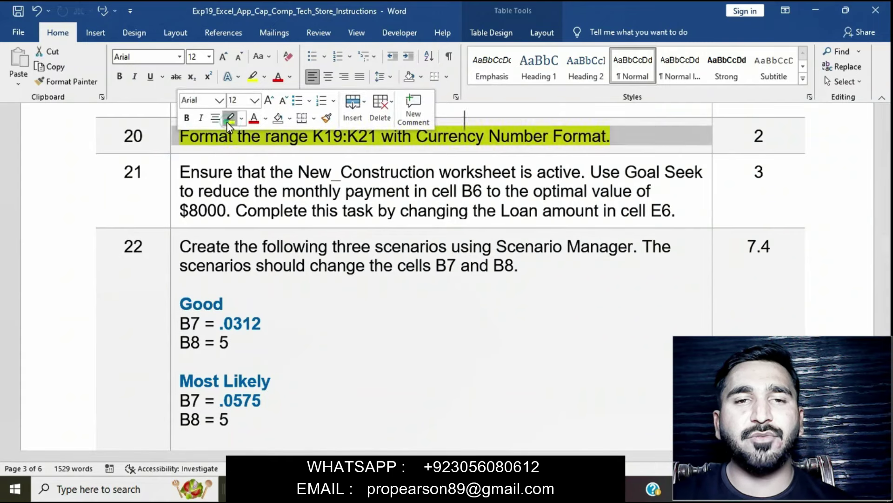
{"action": "left_click", "coordinate": [233, 160]}
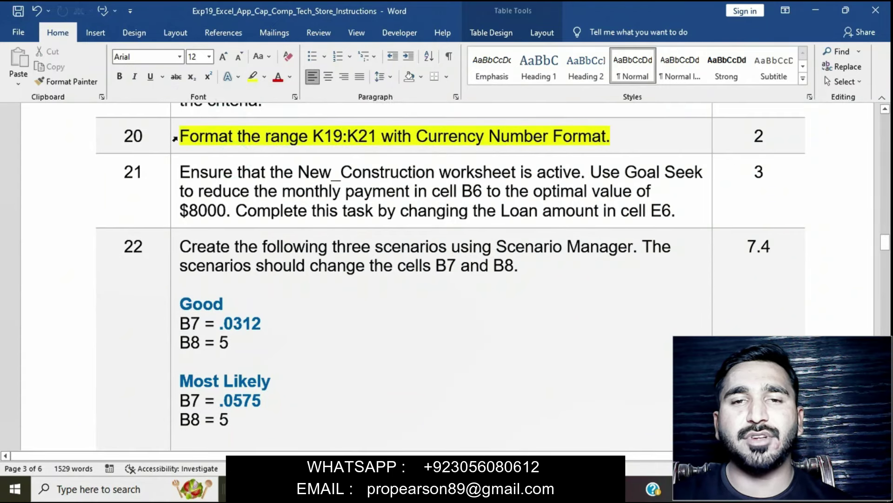
{"action": "left_click", "coordinate": [177, 136]}
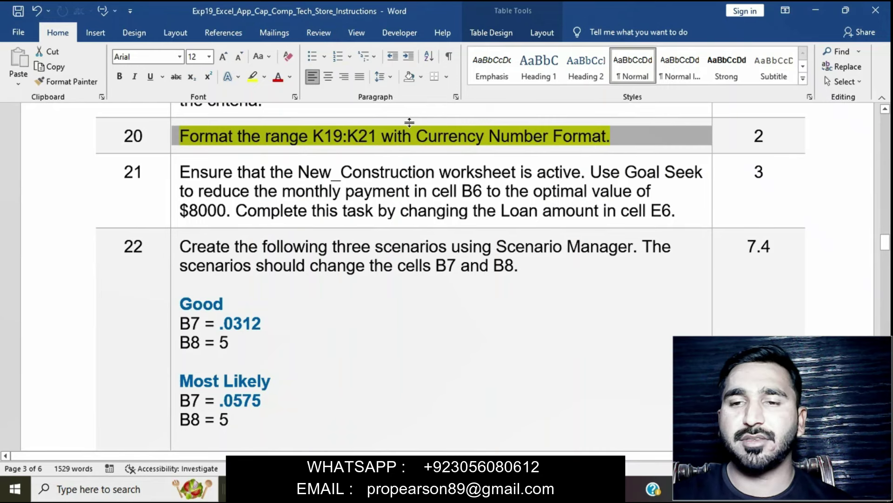
{"action": "left_click", "coordinate": [404, 136]}
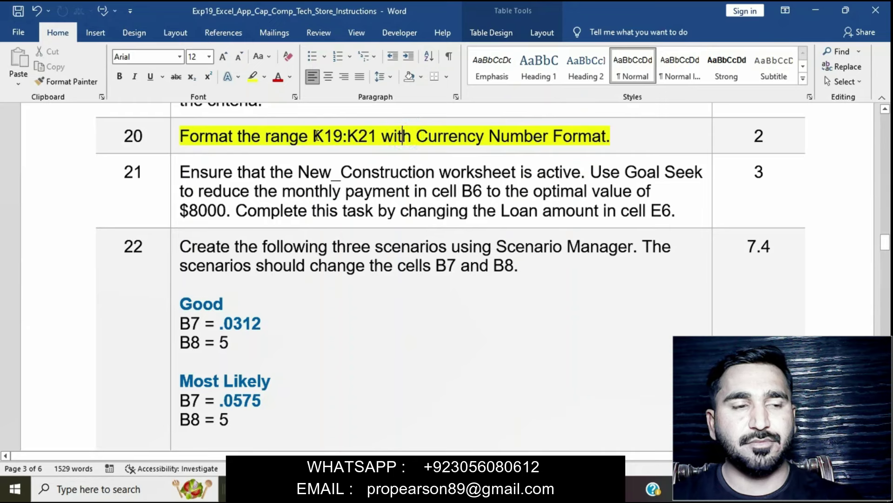
{"action": "left_click_drag", "start_coordinate": [313, 136], "coordinate": [366, 143]}
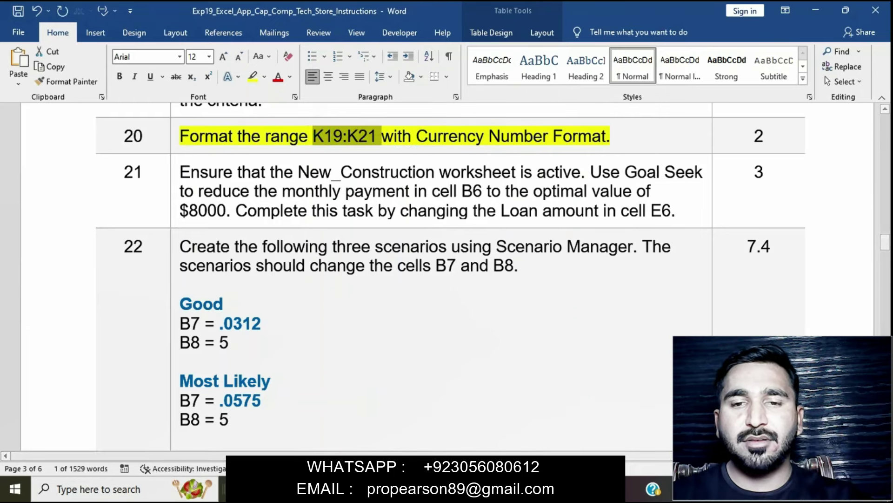
Step: Switch to the Excel workbook and format the range K19:K21 with the Currency number format
{"action": "key", "text": "alt+Tab"}
{"action": "left_click", "coordinate": [46, 125]}
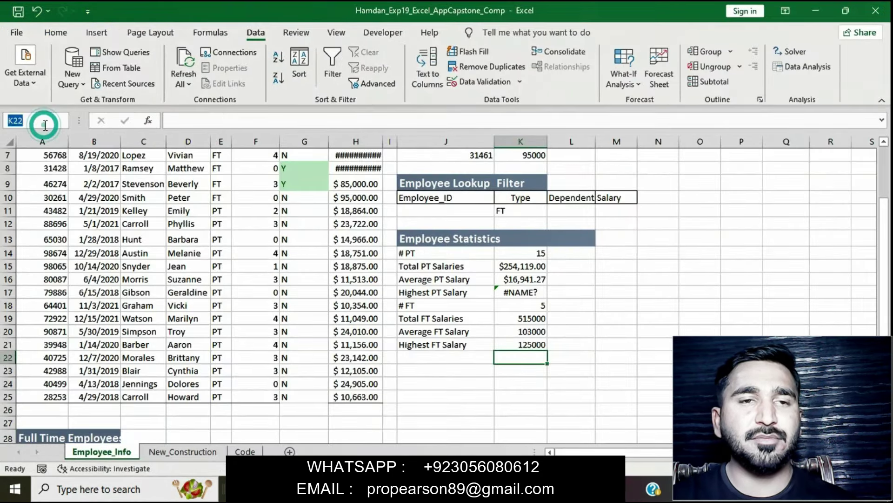
{"action": "type", "text": "K19:K21"}
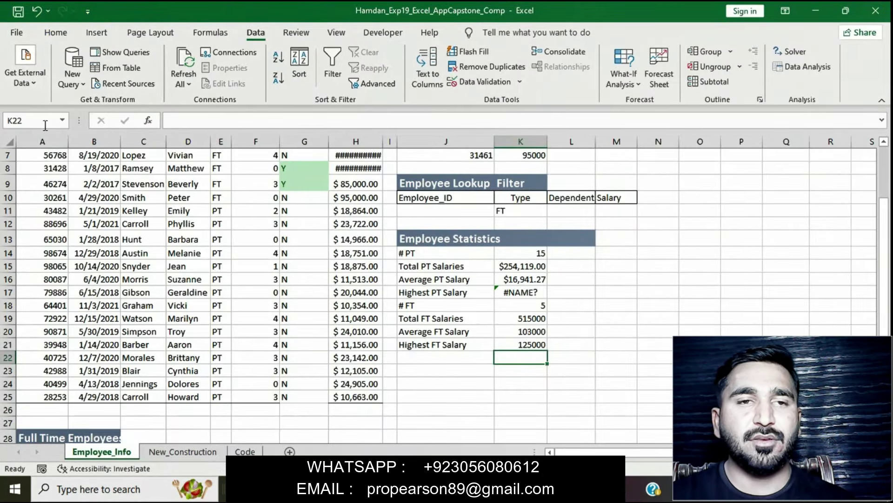
{"action": "key", "text": "Return"}
{"action": "left_click", "coordinate": [56, 32]}
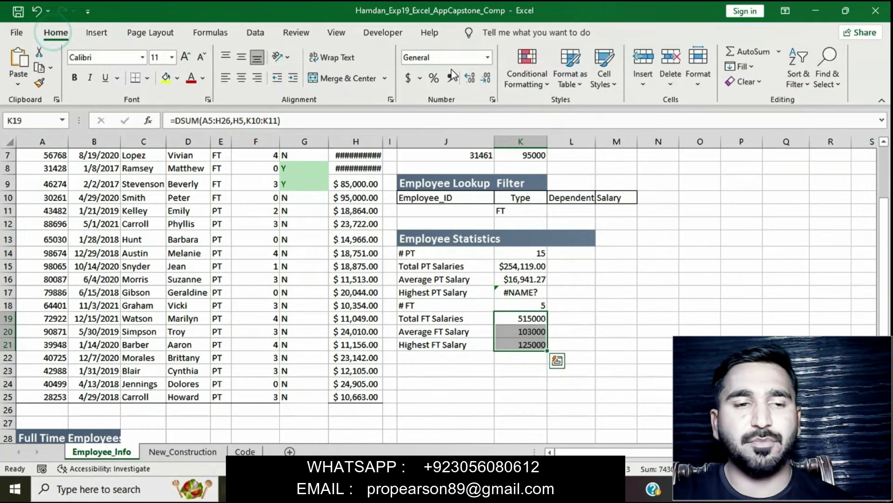
{"action": "left_click", "coordinate": [488, 57]}
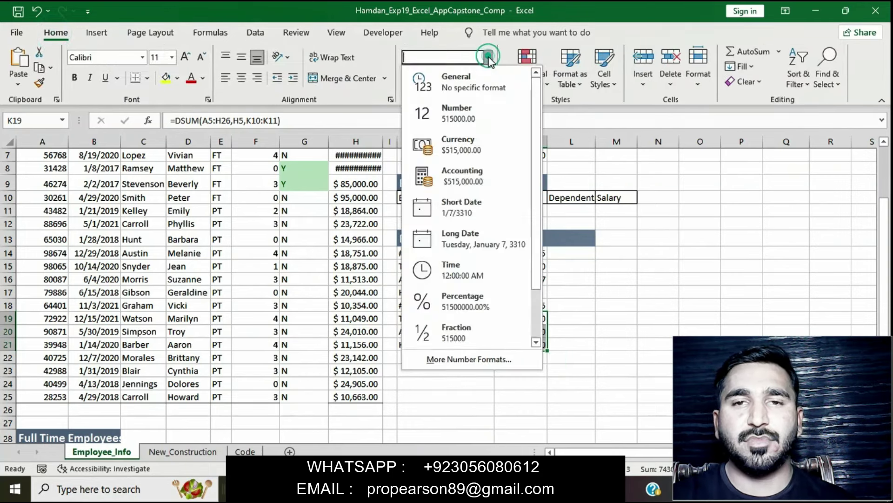
{"action": "left_click", "coordinate": [480, 145]}
{"action": "left_click", "coordinate": [604, 334]}
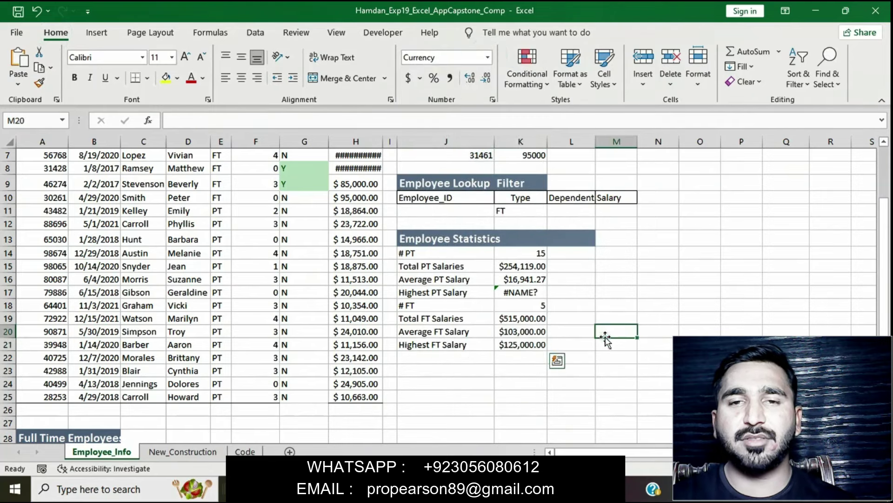
Step: Return to the Word instructions and clear the yellow highlight from instruction 20
{"action": "key", "text": "alt+Tab"}
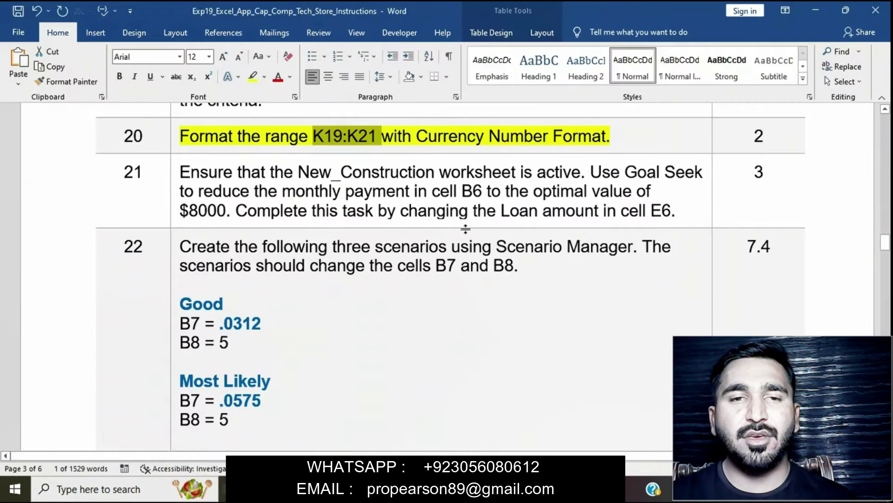
{"action": "left_click", "coordinate": [438, 137]}
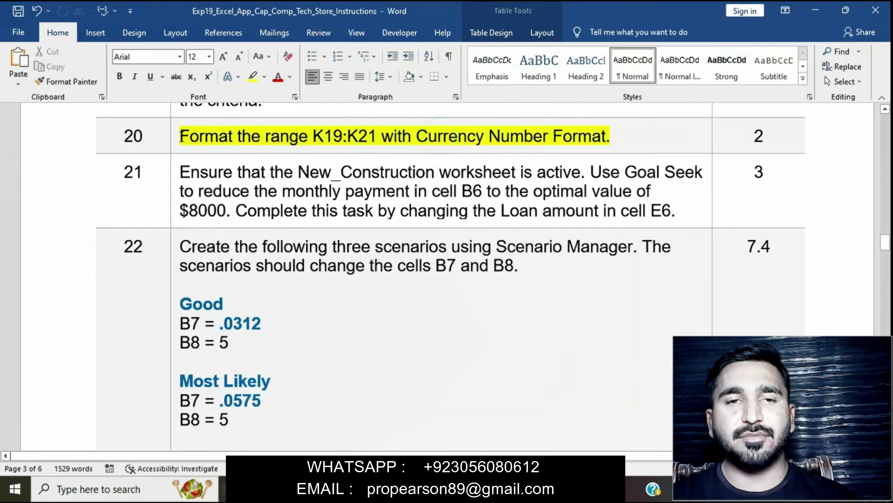
{"action": "left_click", "coordinate": [177, 138]}
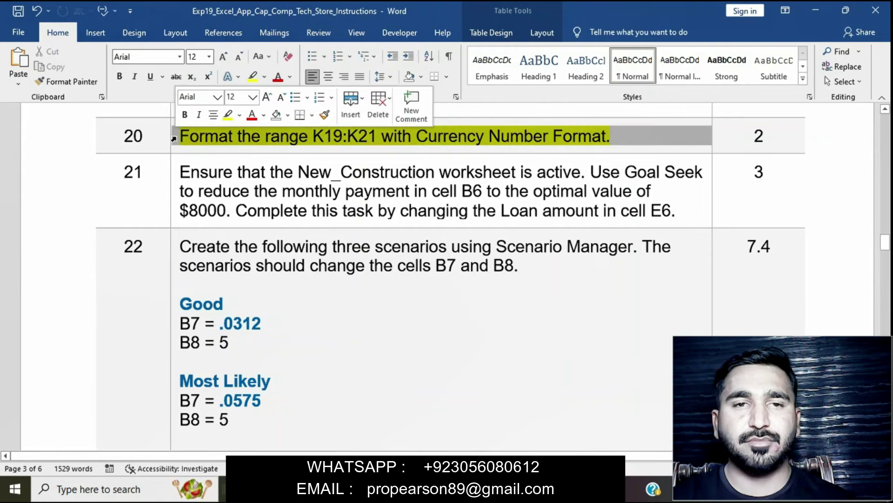
{"action": "left_click", "coordinate": [224, 118]}
Step: Highlight the text of instruction 21 about using Goal Seek on the New_Construction worksheet in yellow and select it
{"action": "scroll", "coordinate": [245, 144], "scroll_direction": "down", "scroll_amount": 1}
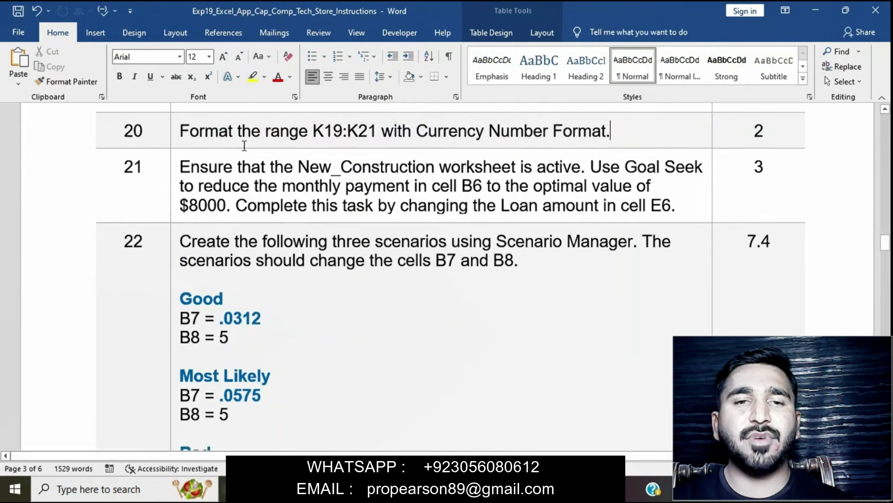
{"action": "left_click", "coordinate": [178, 157]}
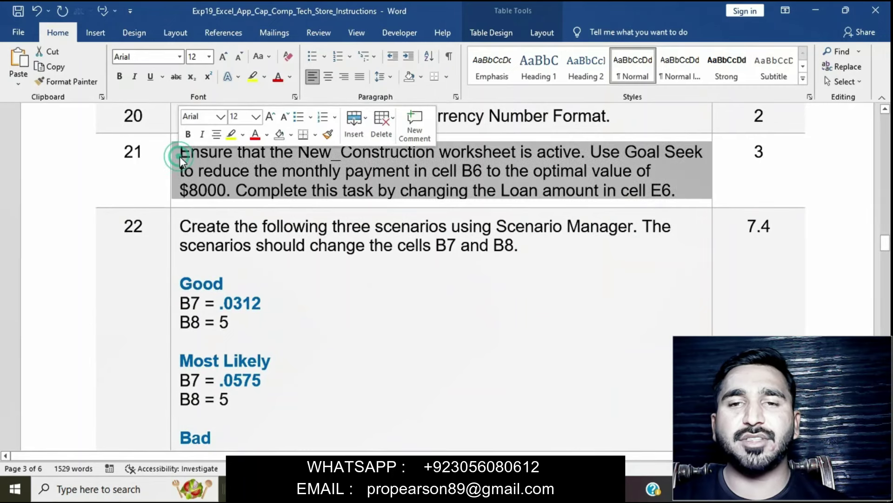
{"action": "left_click", "coordinate": [229, 137]}
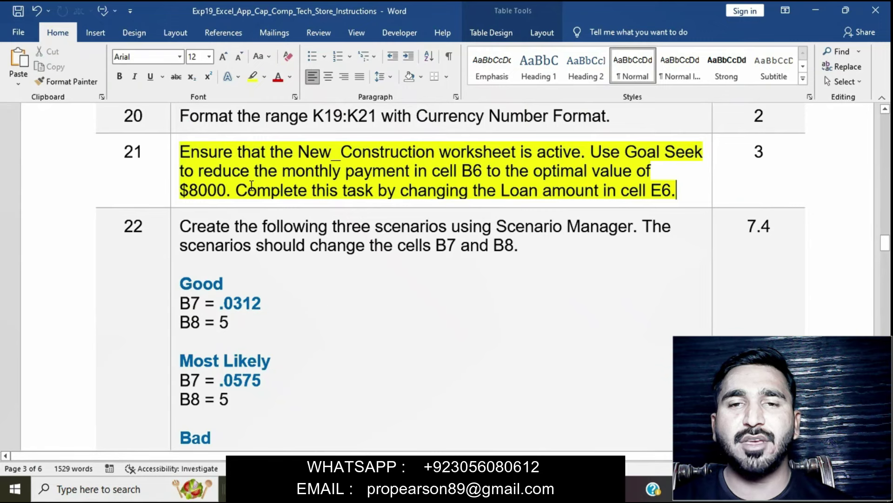
{"action": "left_click", "coordinate": [175, 155]}
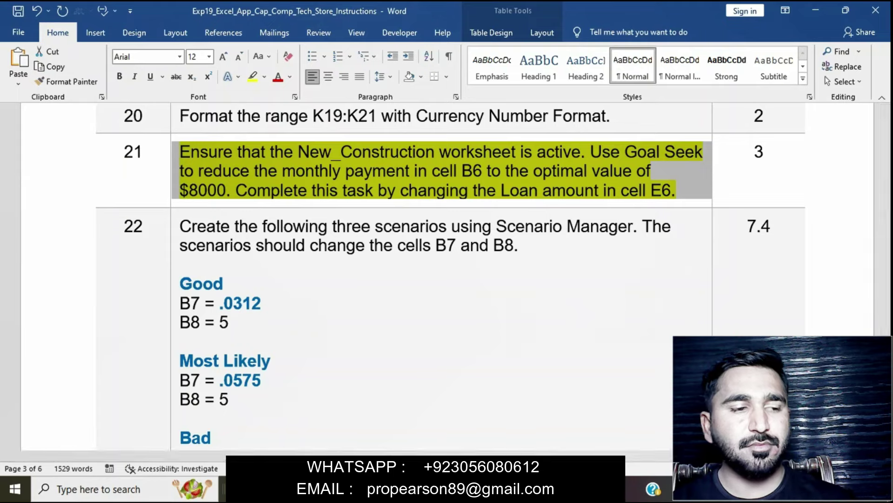
Step: Switch to the Excel workbook, activate the New_Construction worksheet and select the monthly payment cell B6
{"action": "key", "text": "alt+Tab"}
{"action": "left_click", "coordinate": [200, 452]}
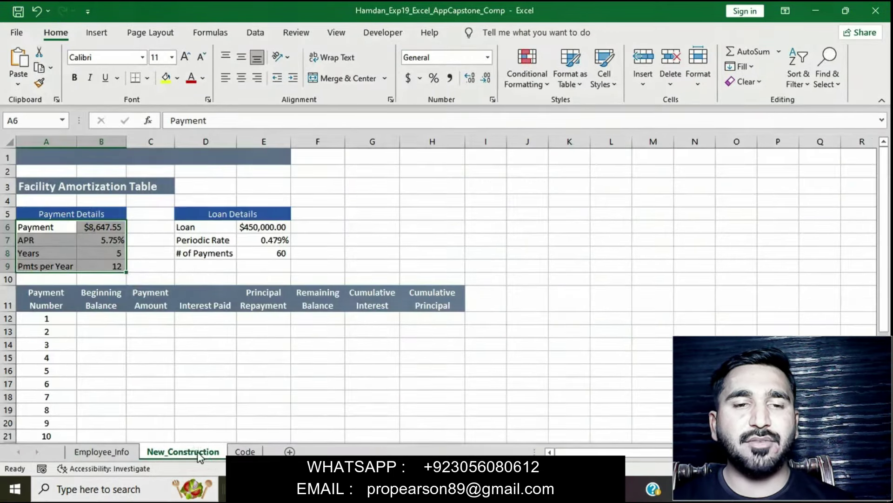
{"action": "left_click", "coordinate": [228, 266]}
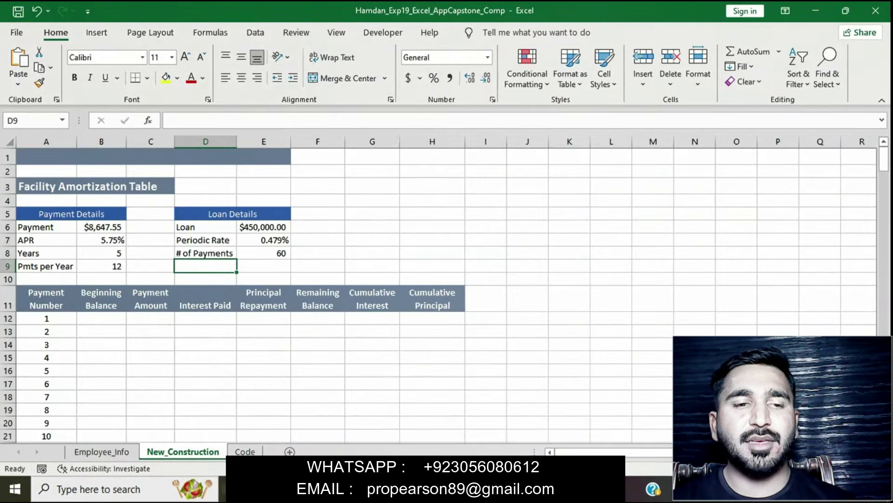
{"action": "left_click", "coordinate": [473, 489]}
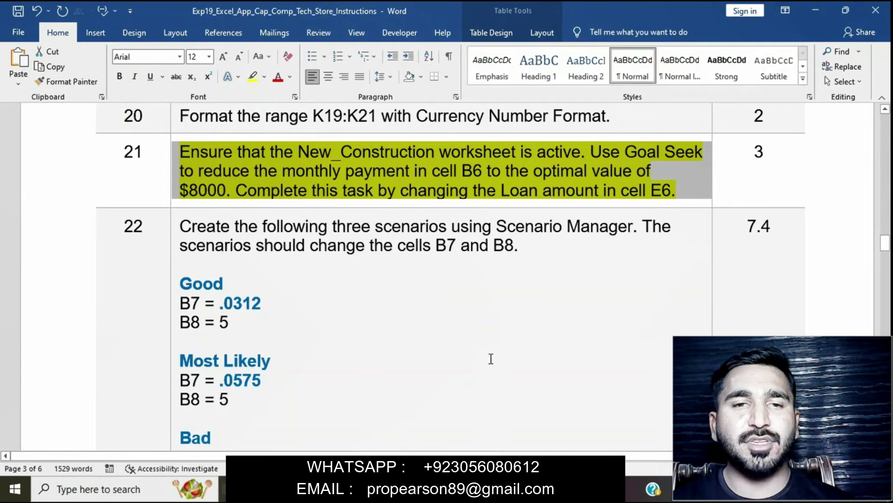
{"action": "left_click", "coordinate": [503, 488]}
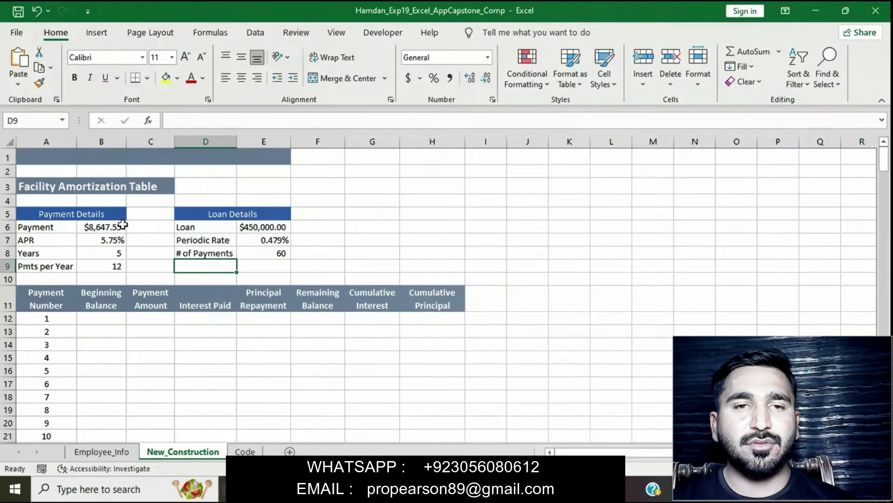
{"action": "left_click", "coordinate": [111, 227]}
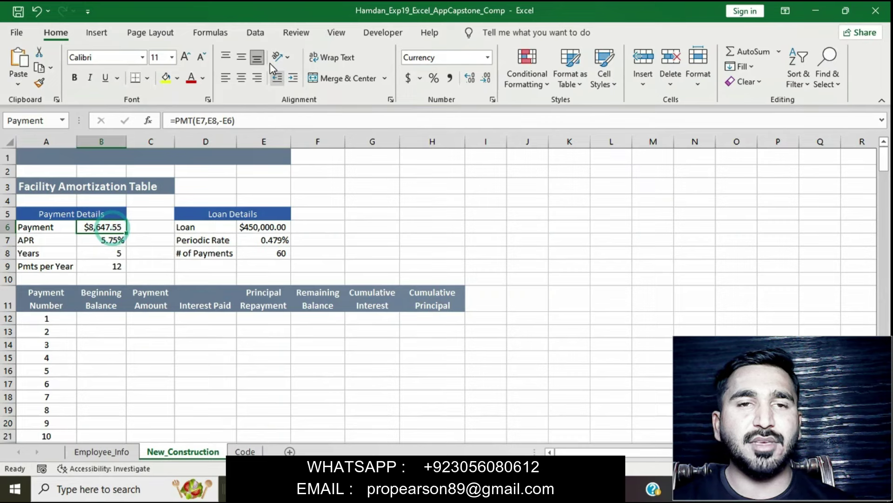
Step: Run Goal Seek to set cell B6 to 8000 by changing the loan amount in cell E6, and keep the solution
{"action": "left_click", "coordinate": [256, 33]}
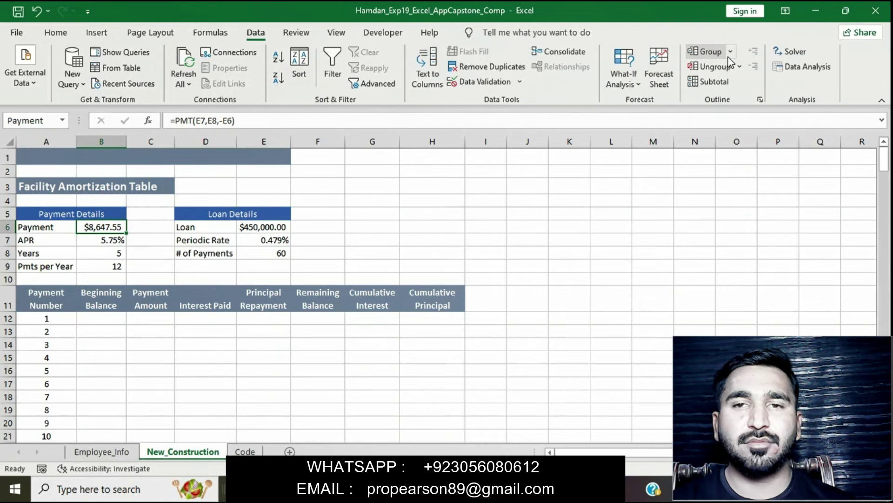
{"action": "left_click", "coordinate": [638, 80]}
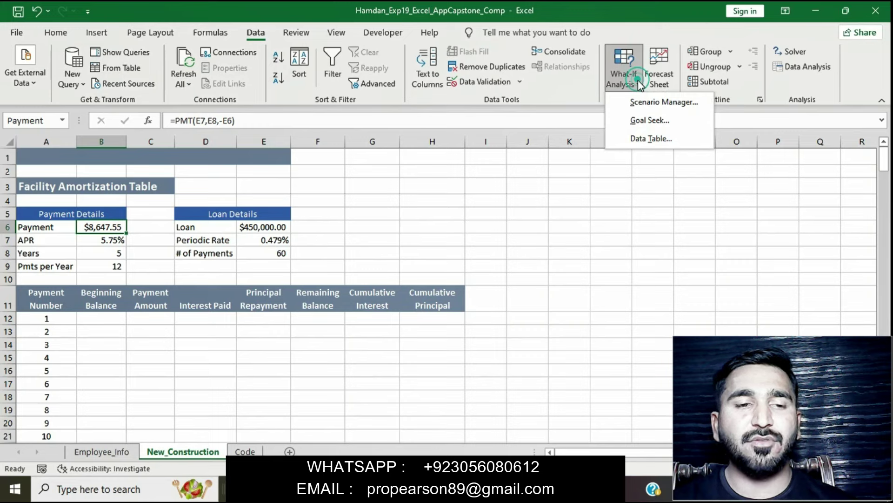
{"action": "left_click", "coordinate": [650, 119]}
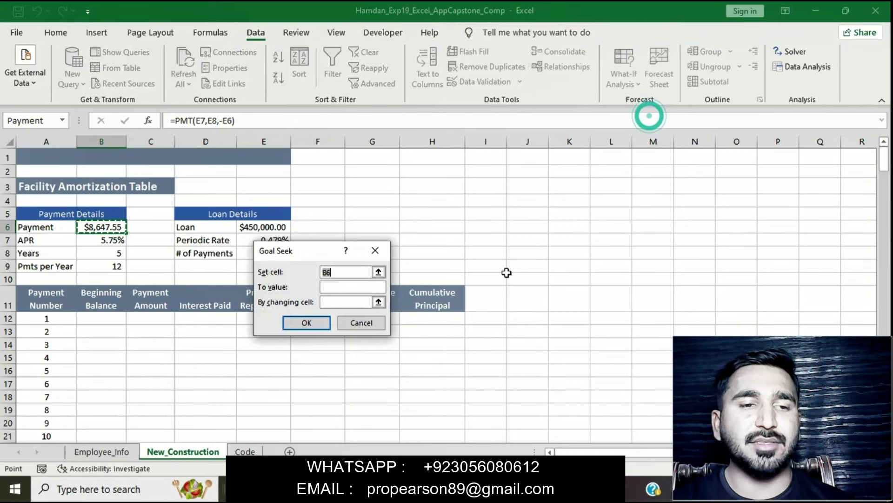
{"action": "key", "text": "alt+Tab"}
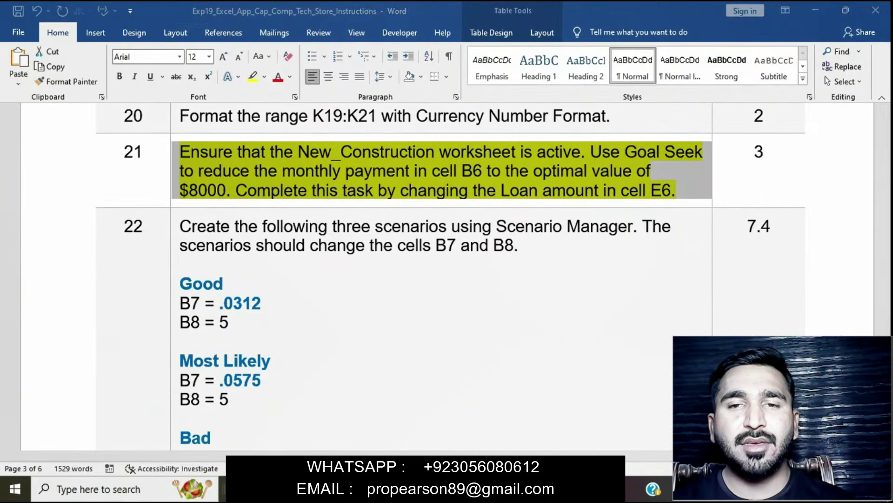
{"action": "key", "text": "alt+Tab"}
{"action": "left_click", "coordinate": [347, 287]}
{"action": "type", "text": "80"}
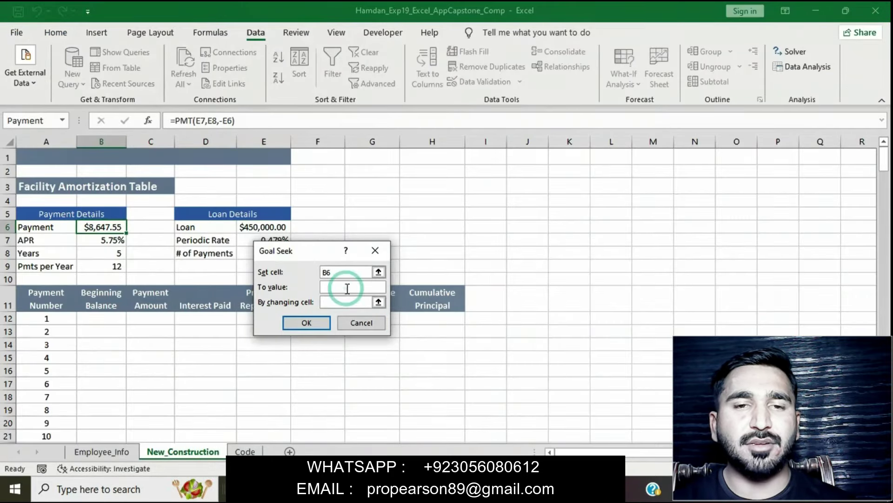
{"action": "type", "text": "00"}
{"action": "left_click", "coordinate": [347, 302]}
{"action": "left_click", "coordinate": [264, 225]}
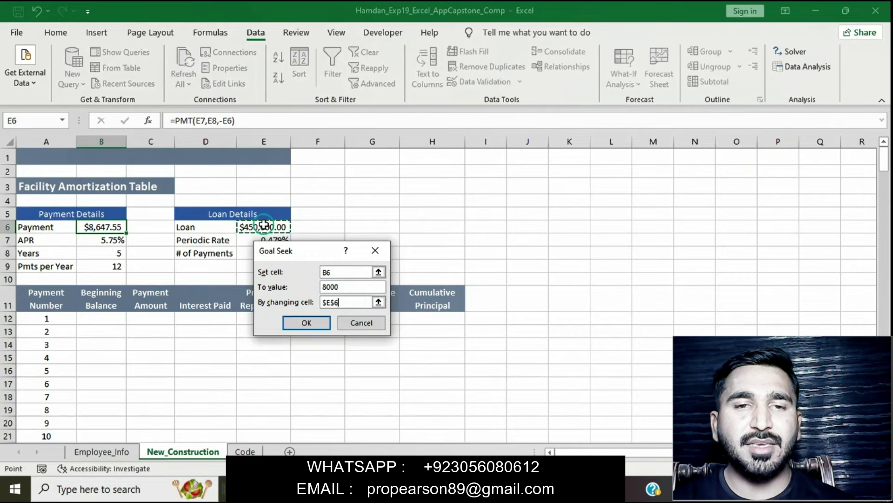
{"action": "left_click", "coordinate": [324, 321]}
{"action": "left_click", "coordinate": [311, 322]}
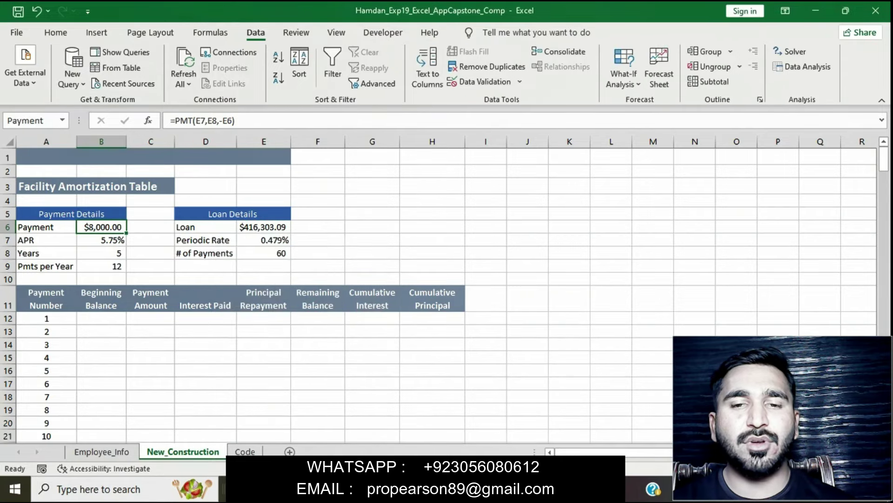
Step: Return to the Word instructions and clear the yellow highlight from instruction 21
{"action": "key", "text": "alt+Tab"}
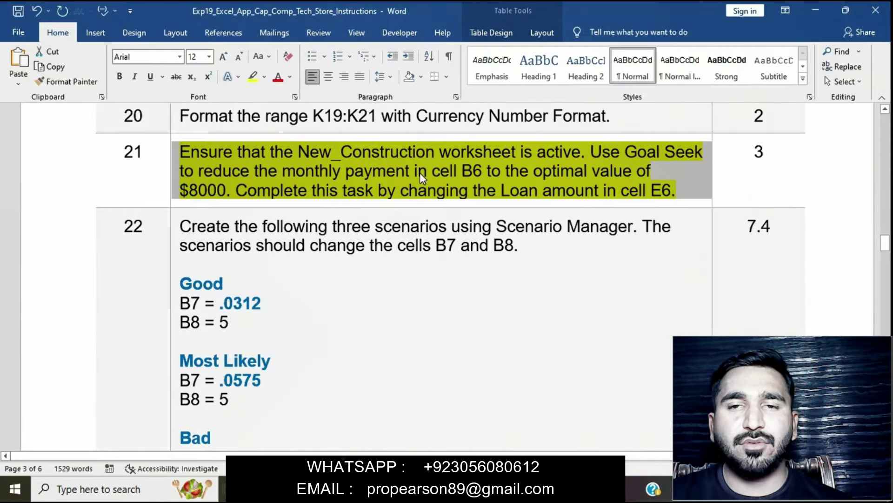
{"action": "left_click", "coordinate": [420, 172]}
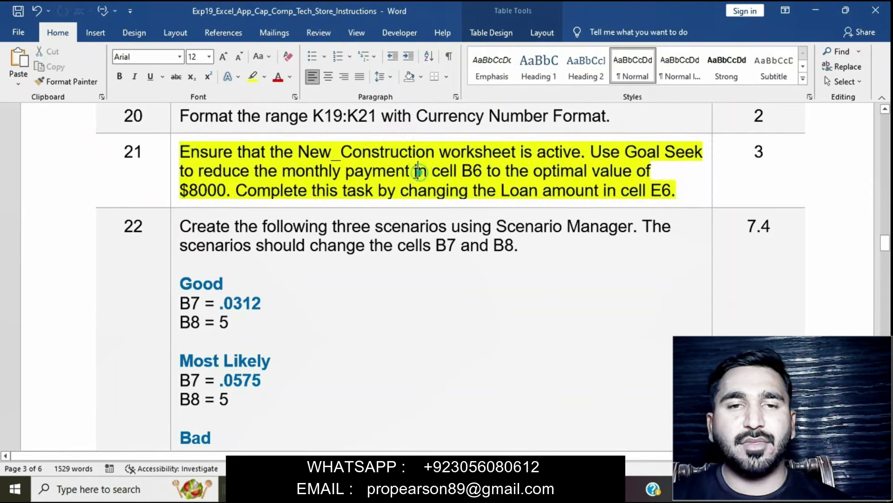
{"action": "left_click", "coordinate": [173, 157]}
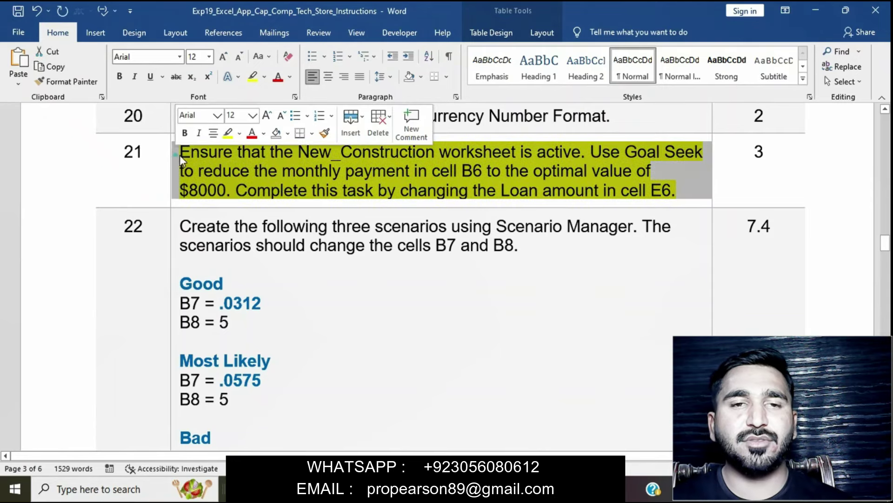
{"action": "left_click", "coordinate": [223, 138]}
Step: Highlight the text of instruction 22 about the three scenarios in yellow and select the scenario name "Good"
{"action": "scroll", "coordinate": [284, 245], "scroll_direction": "down", "scroll_amount": 2}
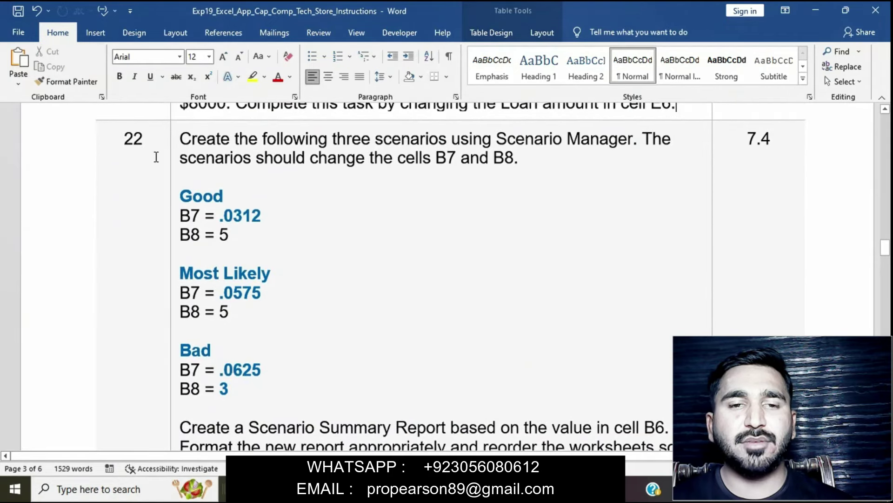
{"action": "left_click", "coordinate": [174, 141]}
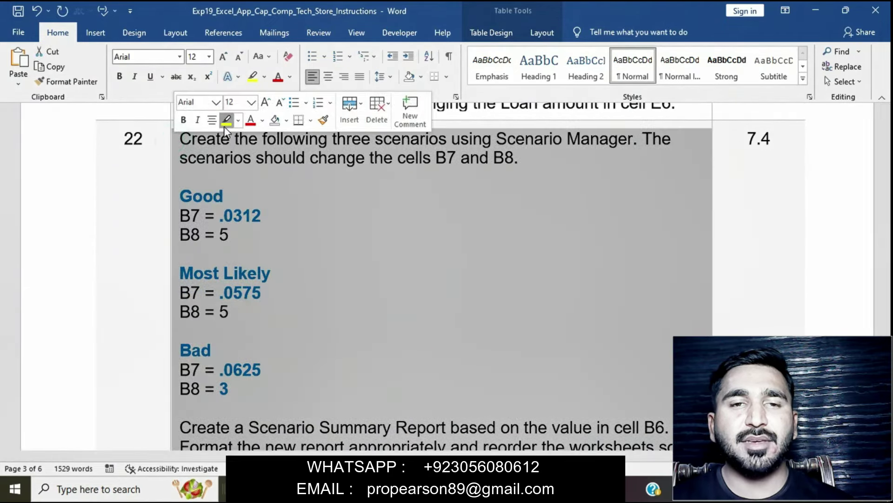
{"action": "left_click", "coordinate": [227, 120]}
{"action": "left_click", "coordinate": [291, 290]}
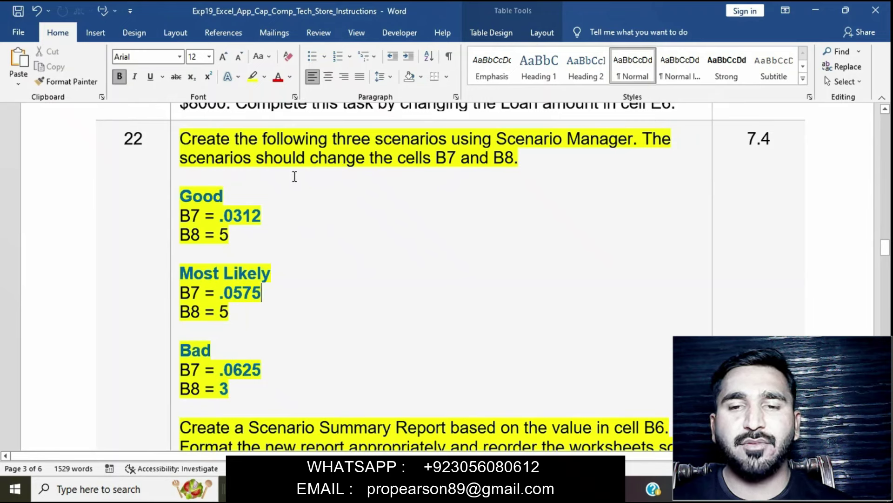
{"action": "left_click_drag", "start_coordinate": [190, 191], "coordinate": [227, 197]}
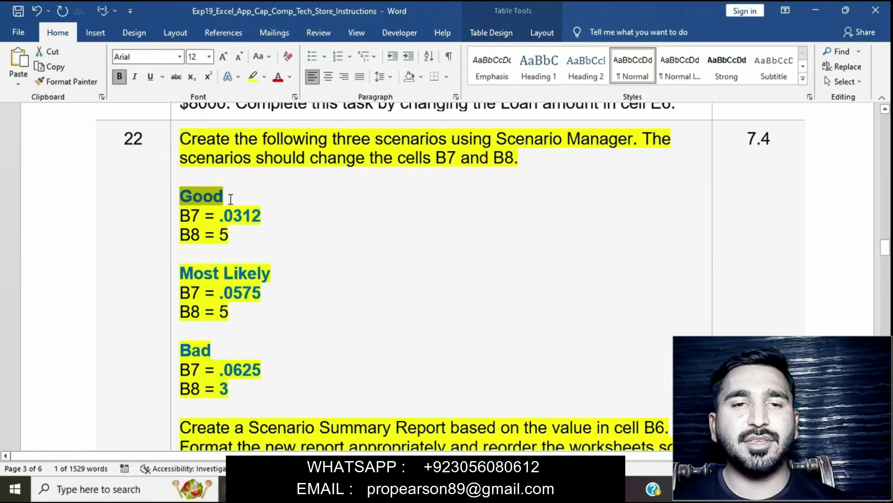
Step: Switch to the Excel workbook and start a new scenario named Good in Scenario Manager
{"action": "left_click", "coordinate": [531, 489]}
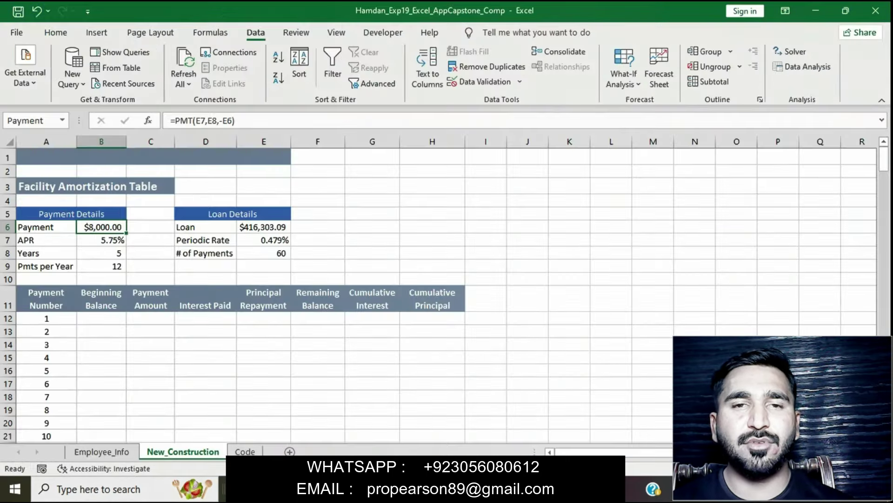
{"action": "left_click", "coordinate": [636, 85]}
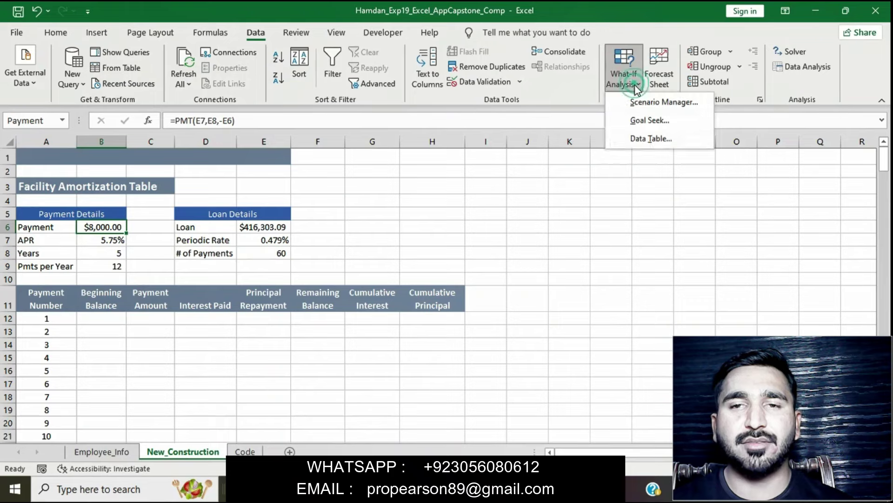
{"action": "left_click", "coordinate": [641, 98]}
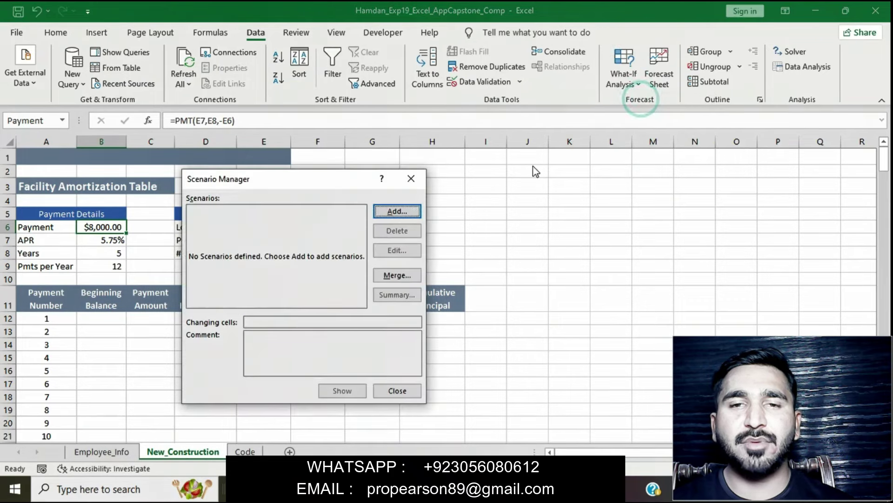
{"action": "left_click", "coordinate": [395, 210]}
{"action": "type", "text": "Good"}
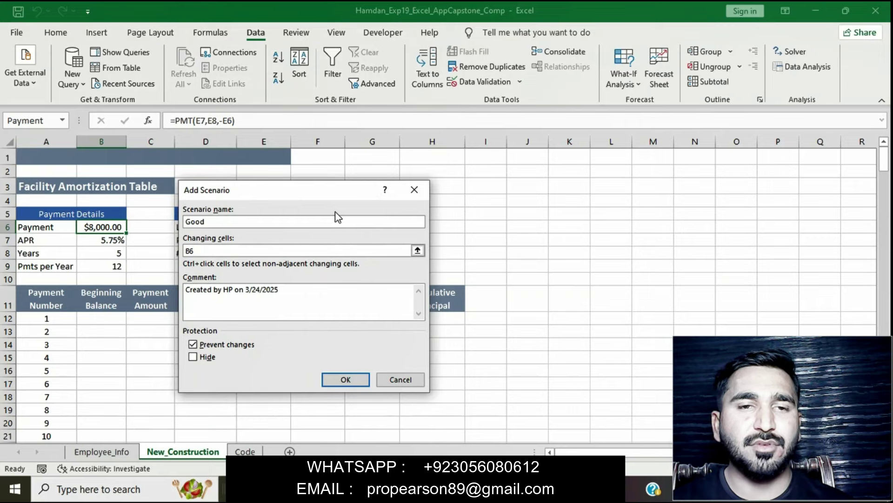
Step: Check the Good scenario's B7 value in the Word instructions, then set its changing cells to B7:B8 in Excel
{"action": "key", "text": "alt+Tab"}
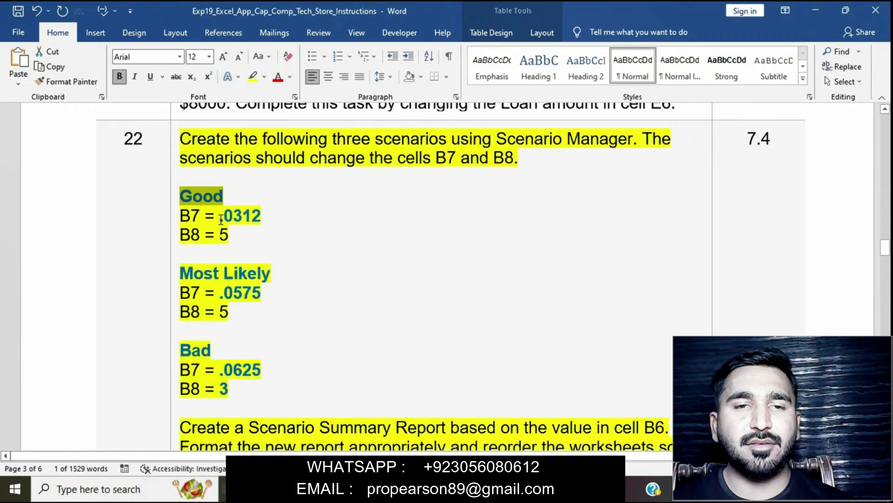
{"action": "left_click_drag", "start_coordinate": [220, 217], "coordinate": [253, 224]}
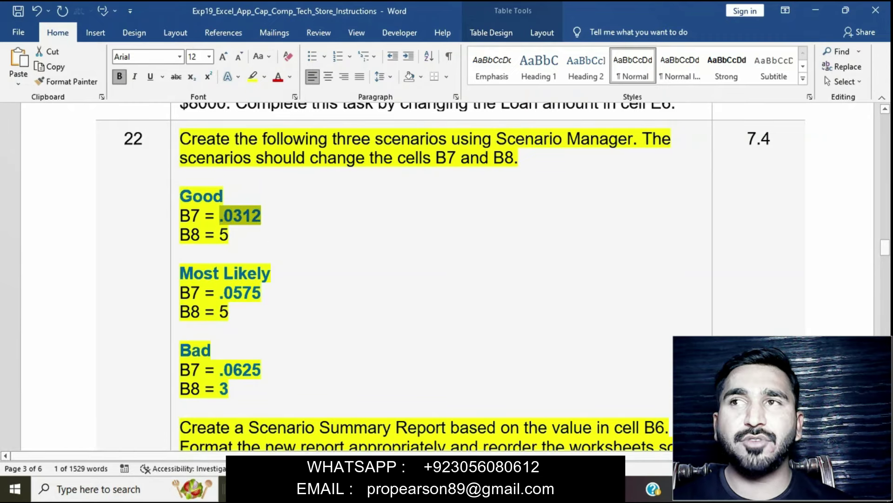
{"action": "key", "text": "alt+Tab"}
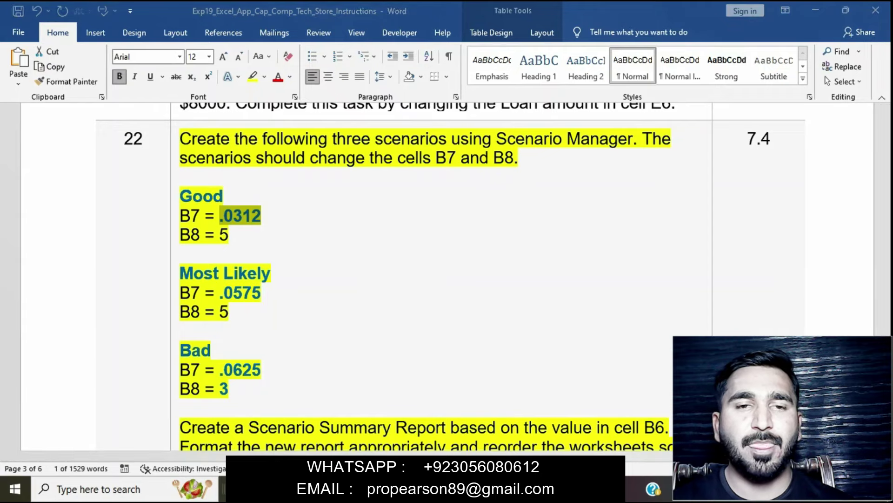
{"action": "left_click", "coordinate": [319, 250]}
{"action": "key", "text": "BackSpace"}
{"action": "key", "text": "BackSpace"}
{"action": "key", "text": "alt+Tab"}
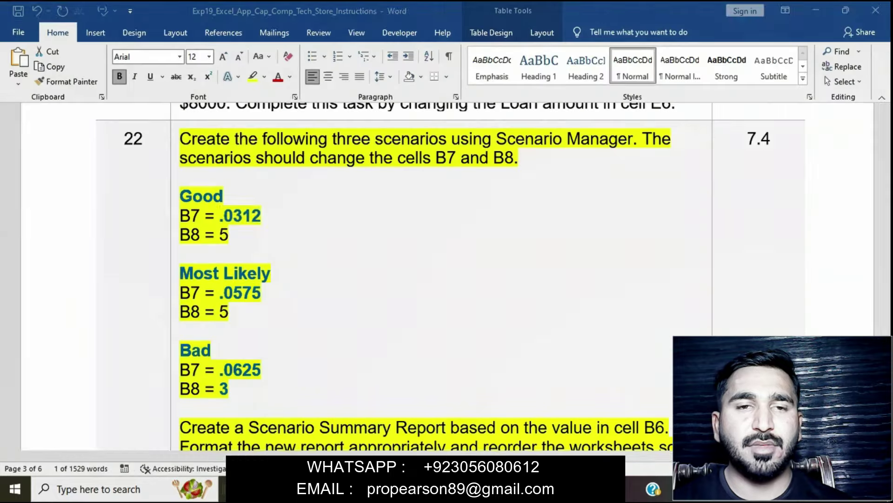
{"action": "key", "text": "alt+Tab"}
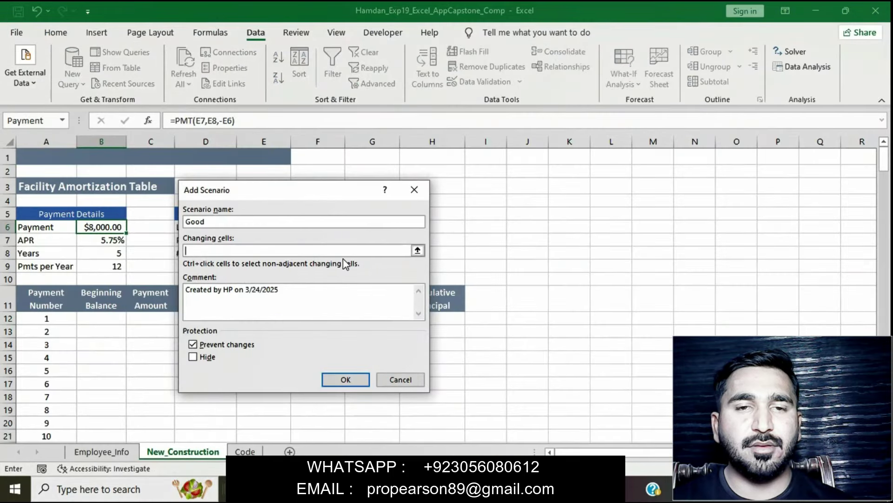
{"action": "left_click_drag", "start_coordinate": [110, 239], "coordinate": [105, 253]}
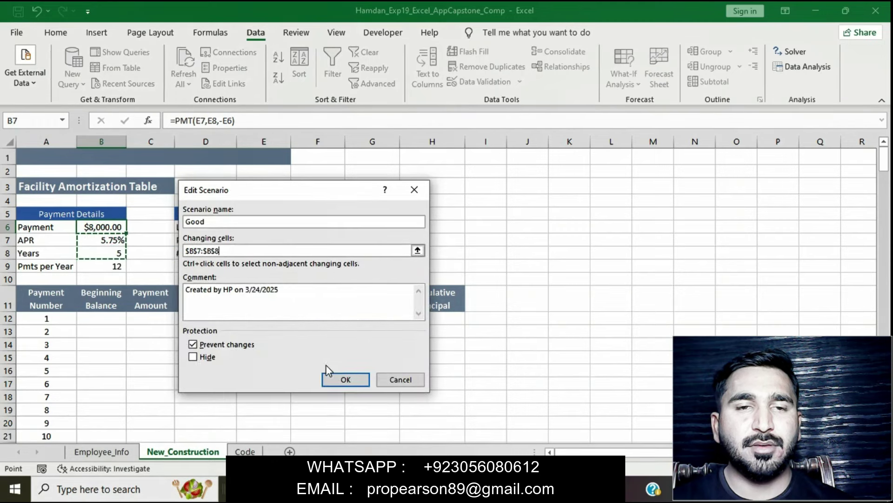
Step: Set the Good scenario's APR to .0312 with Years at 5, and save it by proceeding to add another scenario
{"action": "left_click", "coordinate": [344, 379]}
{"action": "type", "text": ".0312"}
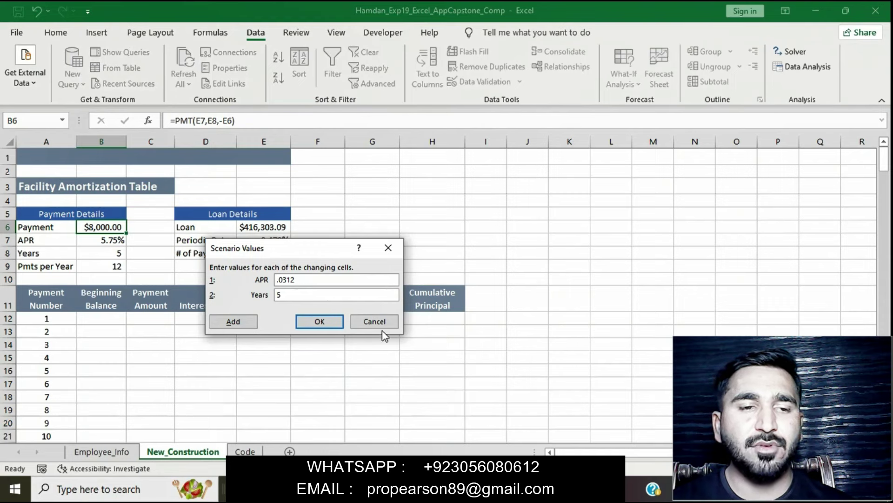
{"action": "left_click", "coordinate": [491, 488]}
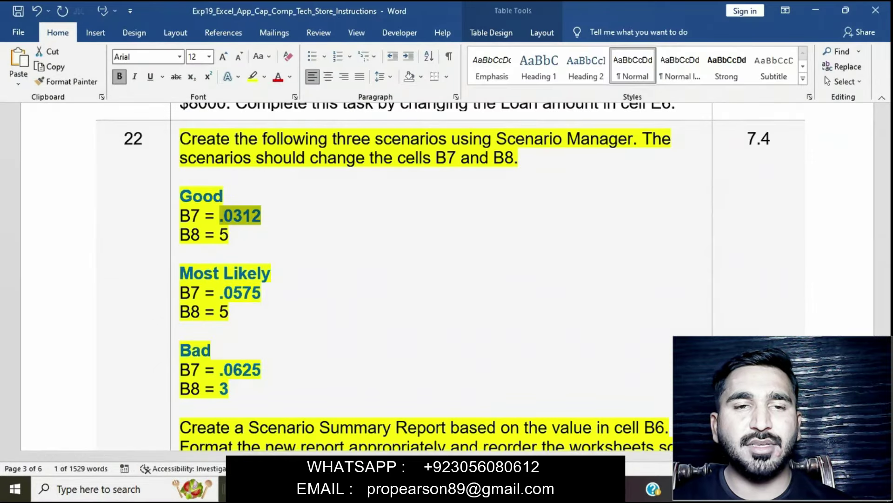
{"action": "left_click", "coordinate": [467, 488]}
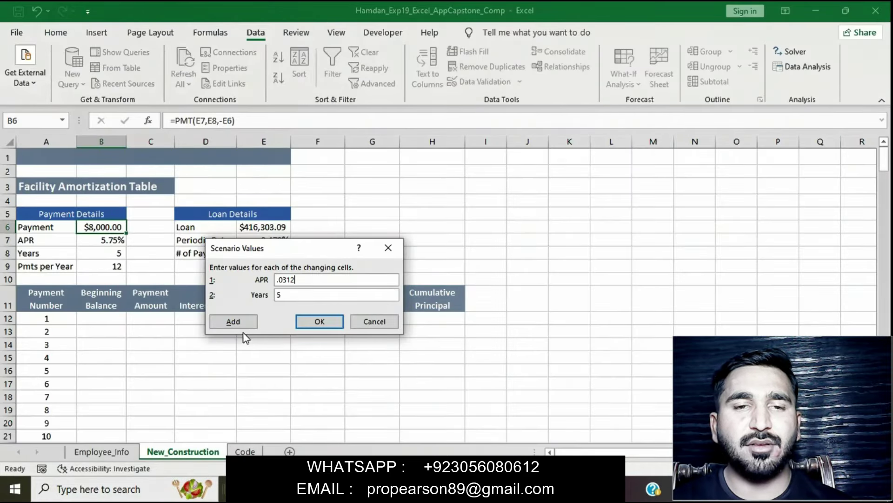
{"action": "left_click", "coordinate": [234, 320]}
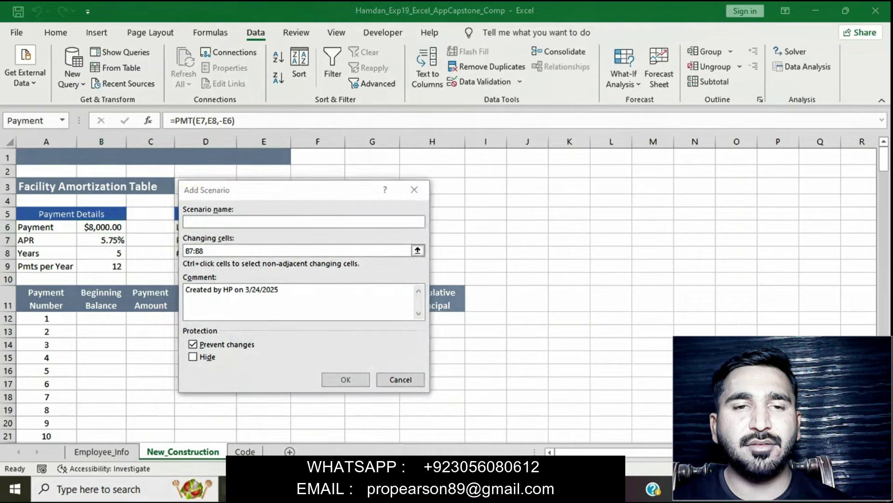
Step: Switch to the Word instructions and copy the scenario name "Most Likely" from instruction 22
{"action": "key", "text": "alt+Tab"}
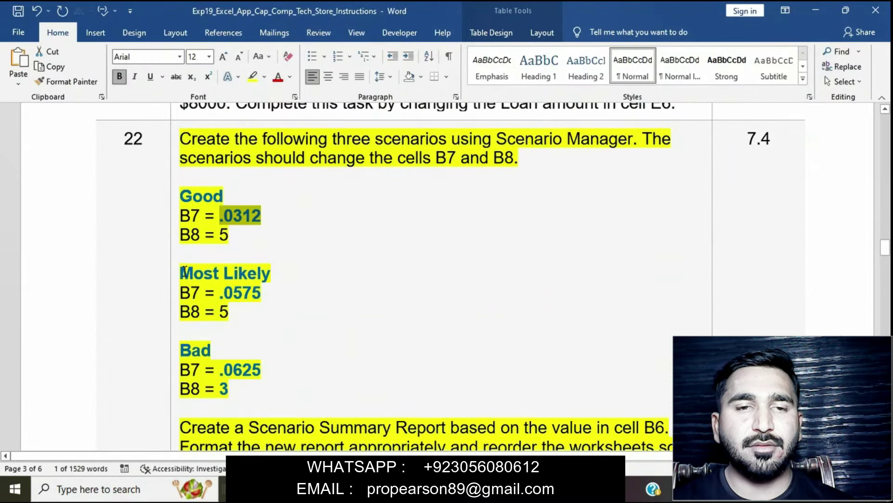
{"action": "left_click_drag", "start_coordinate": [181, 272], "coordinate": [269, 273]}
{"action": "key", "text": "ctrl+c"}
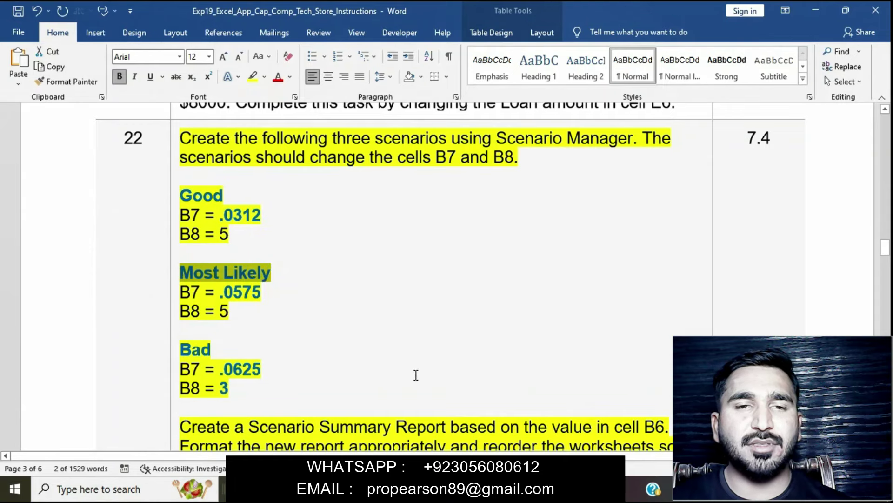
Step: Switch to the Excel workbook and name the new scenario Most Likely, keeping B7:B8 as its changing cells
{"action": "key", "text": "alt+Tab"}
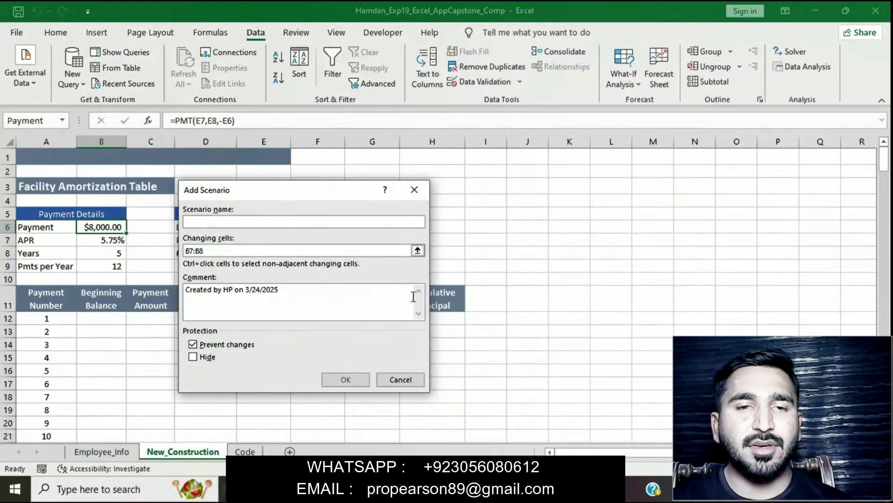
{"action": "key", "text": "ctrl+v"}
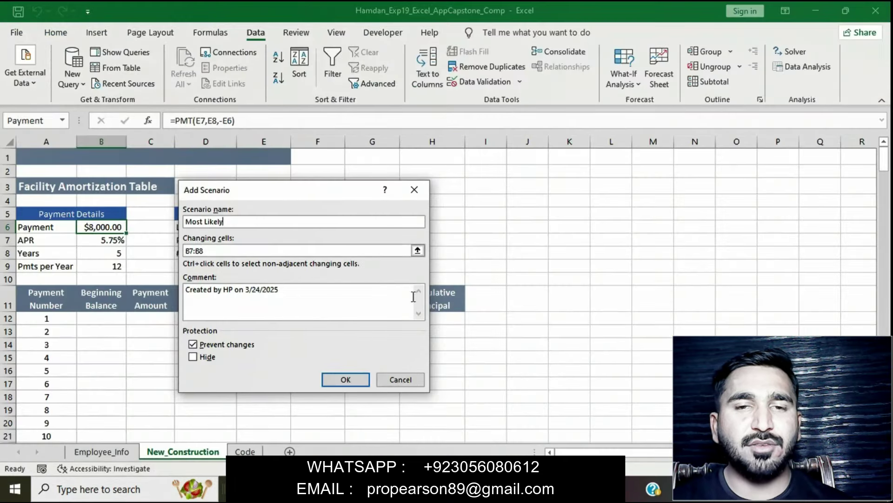
{"action": "left_click", "coordinate": [350, 381]}
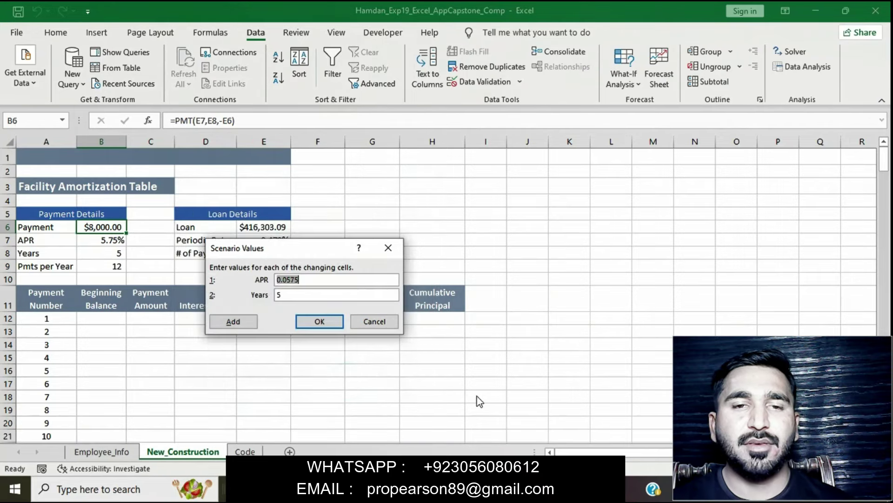
Step: Copy the Most Likely B7 value from the Word instructions, set the APR to 0.0575 in Excel, and proceed to add another scenario
{"action": "key", "text": "alt+Tab"}
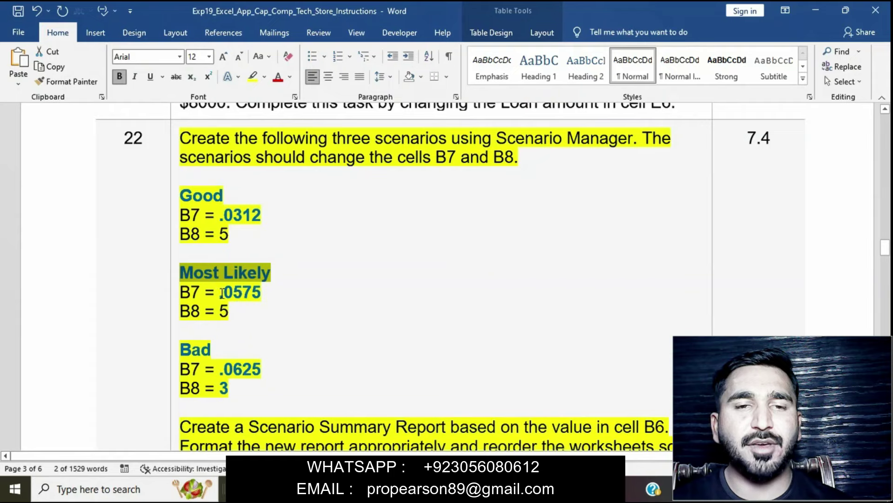
{"action": "left_click_drag", "start_coordinate": [221, 293], "coordinate": [261, 293]}
{"action": "key", "text": "ctrl+c"}
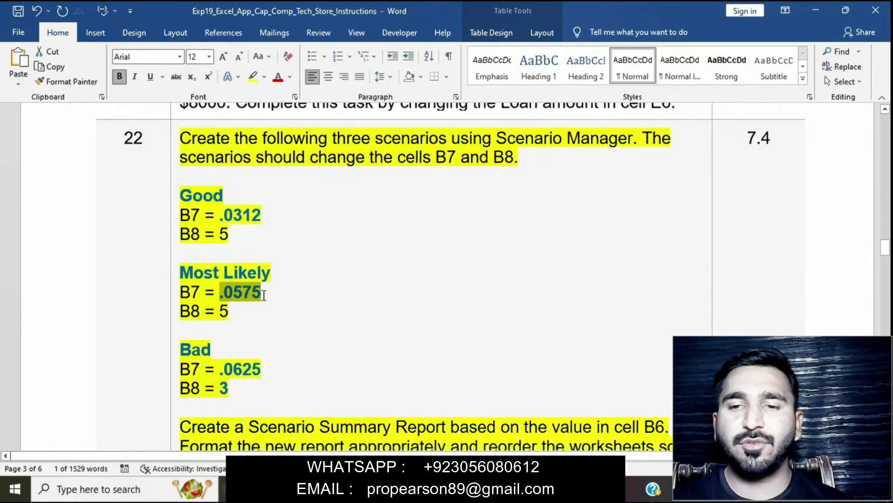
{"action": "key", "text": "alt+Tab"}
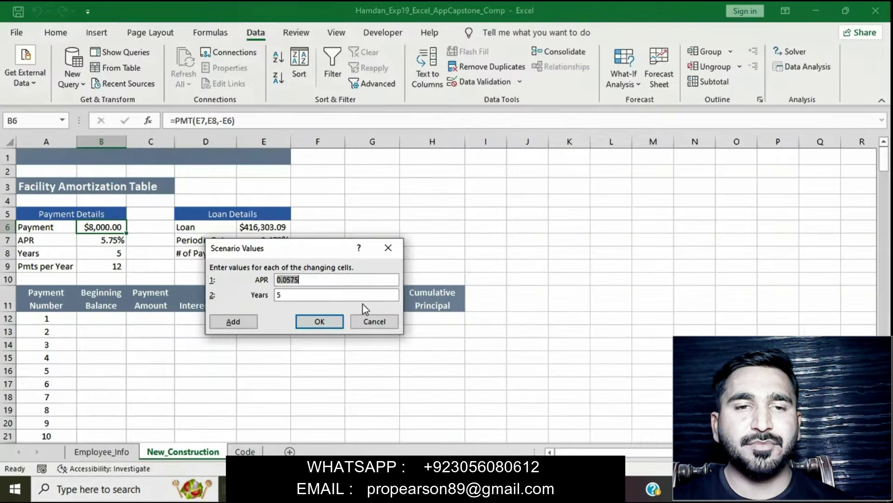
{"action": "key", "text": "ctrl+v"}
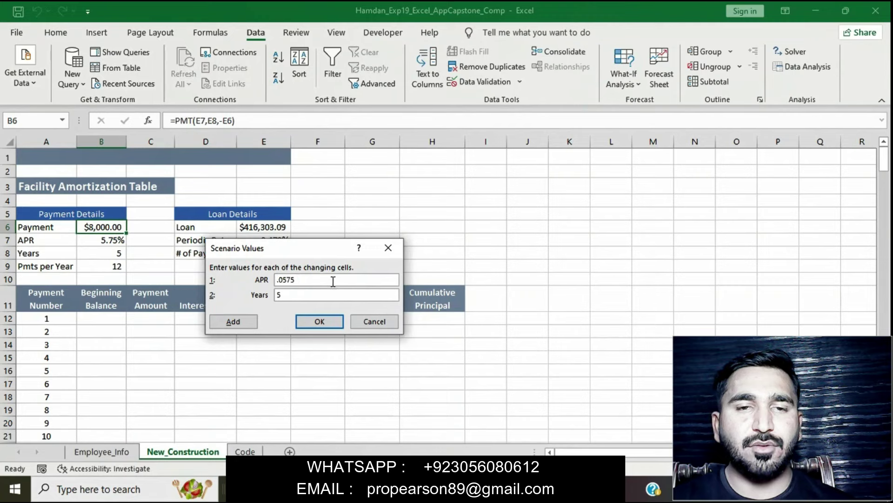
{"action": "left_click", "coordinate": [277, 280]}
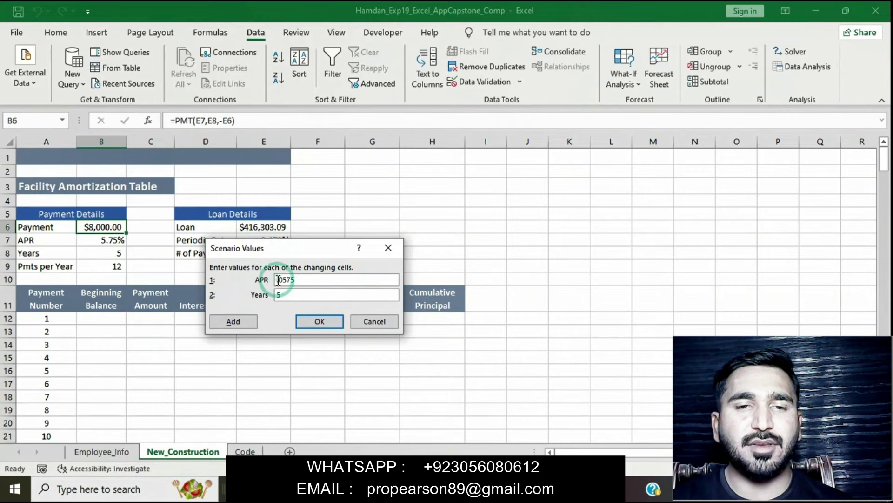
{"action": "type", "text": "0"}
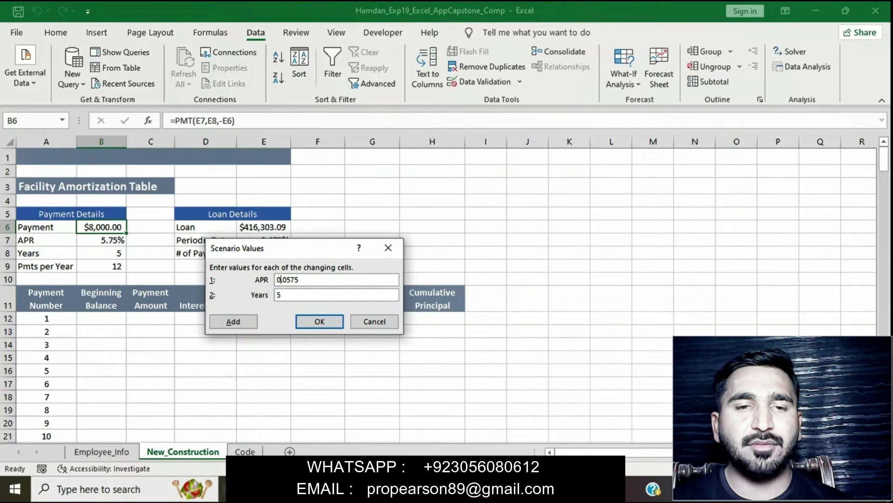
{"action": "key", "text": "alt+Tab"}
{"action": "key", "text": "alt+Tab"}
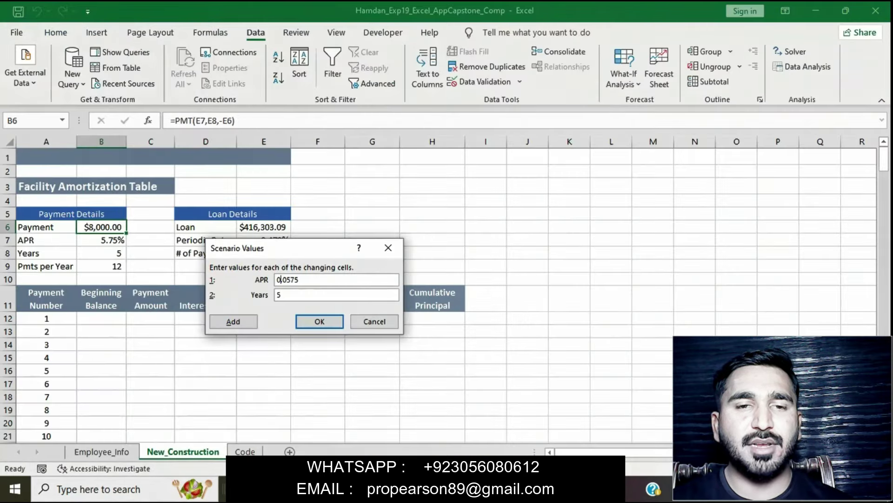
{"action": "left_click", "coordinate": [231, 320]}
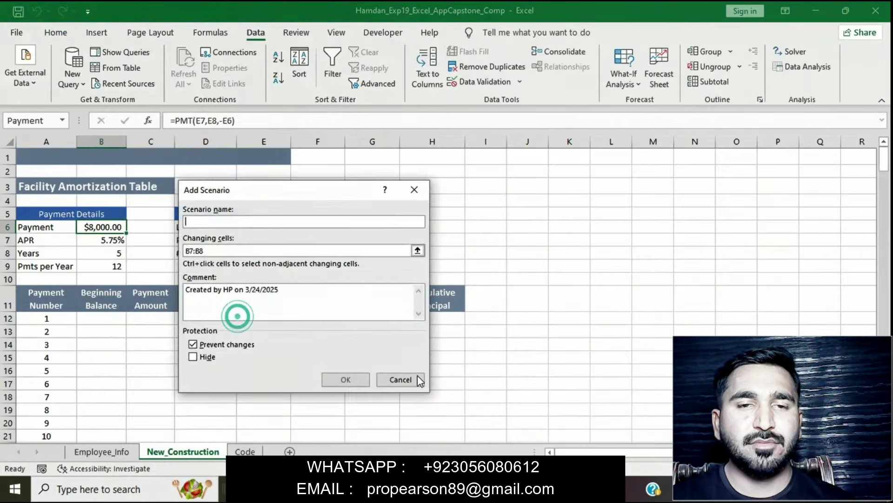
Step: Copy the scenario name "Bad" from the Word instructions and enter it as the new scenario's name in Excel
{"action": "key", "text": "alt+Tab"}
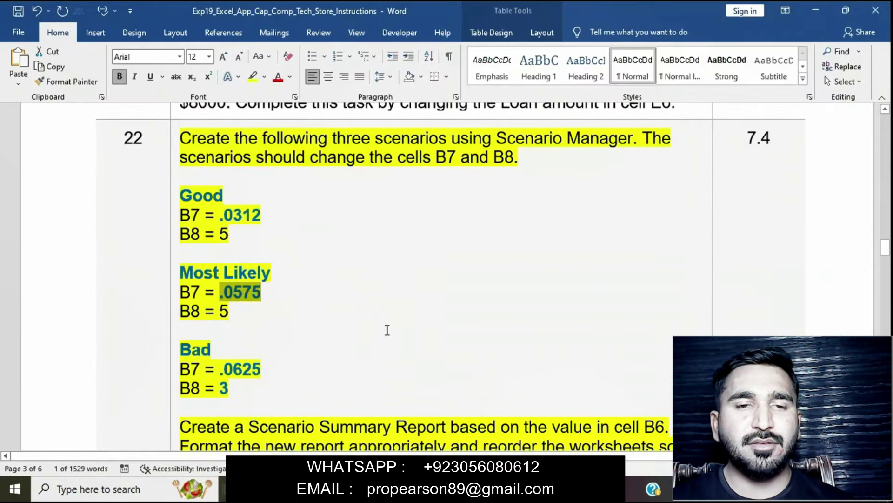
{"action": "scroll", "coordinate": [386, 330], "scroll_direction": "down", "scroll_amount": 1}
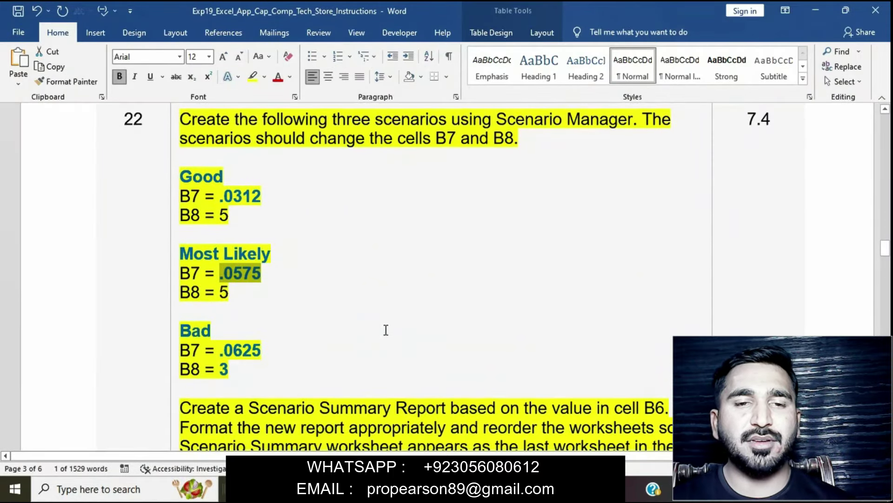
{"action": "left_click", "coordinate": [187, 331]}
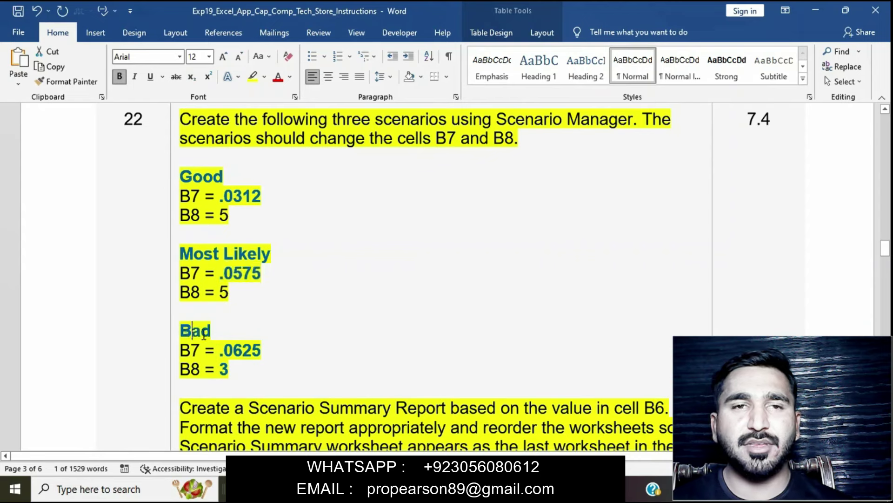
{"action": "left_click", "coordinate": [211, 334]}
{"action": "left_click_drag", "start_coordinate": [182, 331], "coordinate": [211, 334]}
{"action": "key", "text": "ctrl+c"}
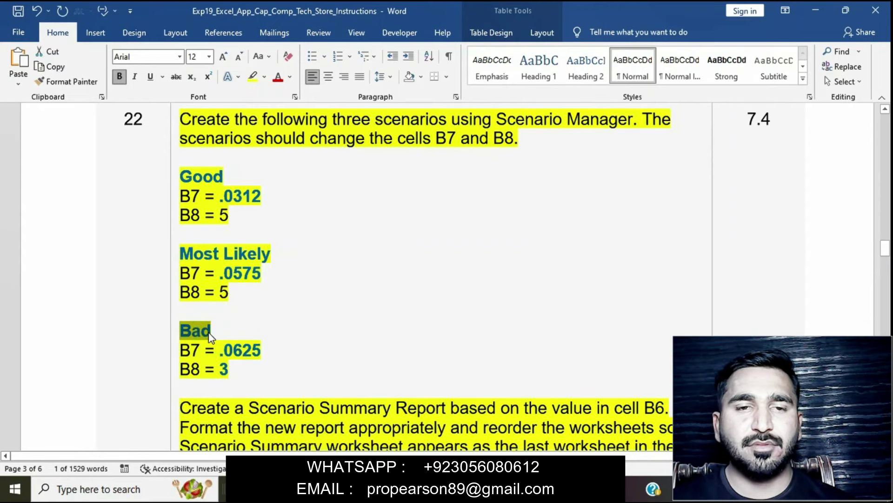
{"action": "left_click", "coordinate": [484, 489]}
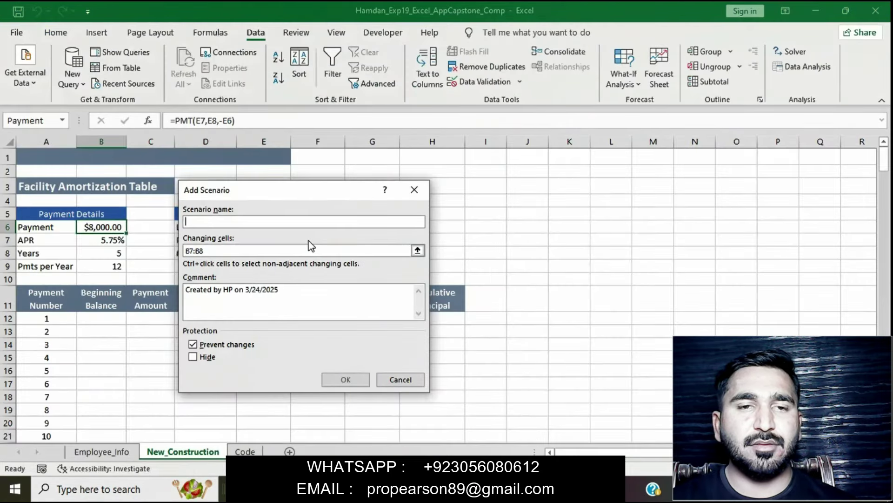
{"action": "key", "text": "ctrl+v"}
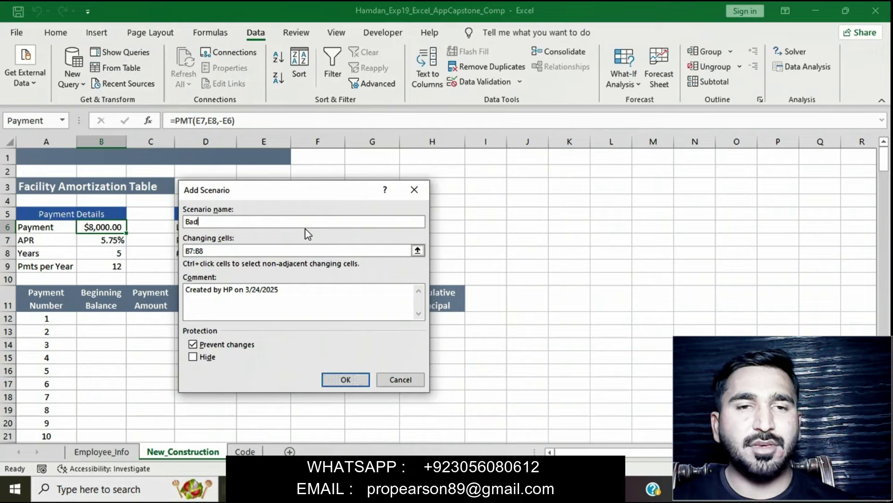
Step: Copy the Bad scenario's B7 value .0625 from the Word instructions and return to the Excel workbook
{"action": "left_click", "coordinate": [507, 488]}
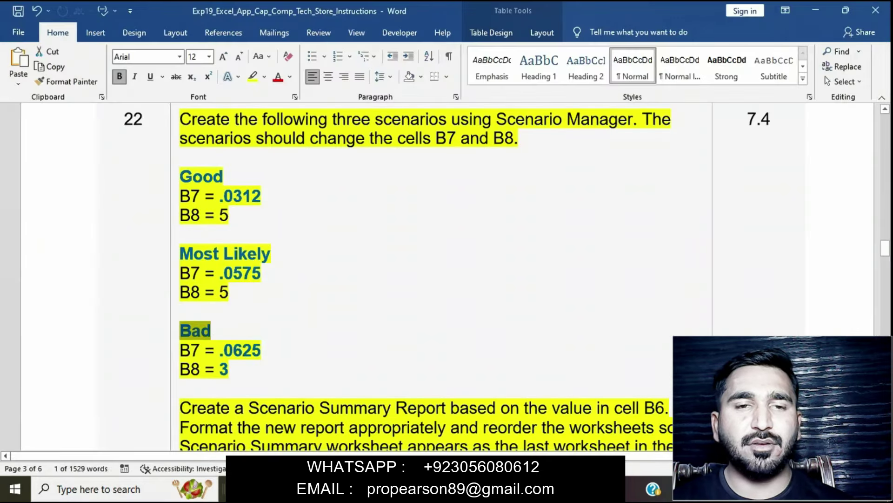
{"action": "scroll", "coordinate": [371, 304], "scroll_direction": "down", "scroll_amount": 2}
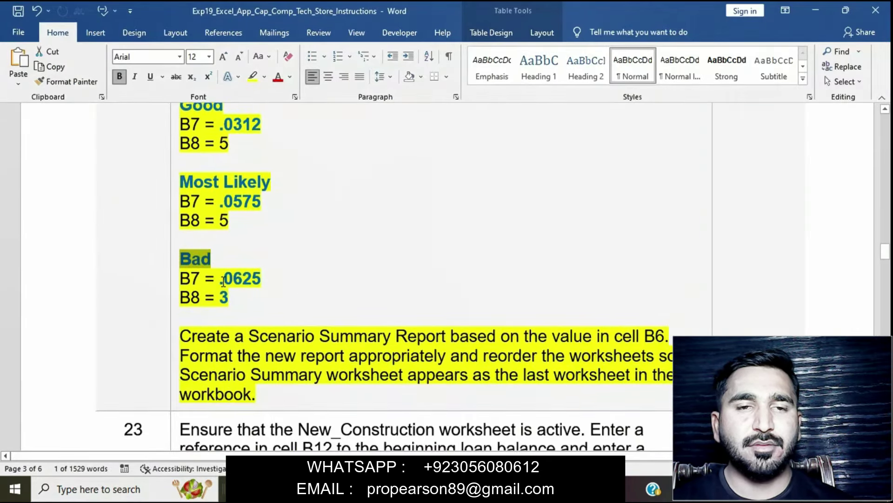
{"action": "left_click_drag", "start_coordinate": [219, 279], "coordinate": [260, 278]}
{"action": "key", "text": "ctrl+c"}
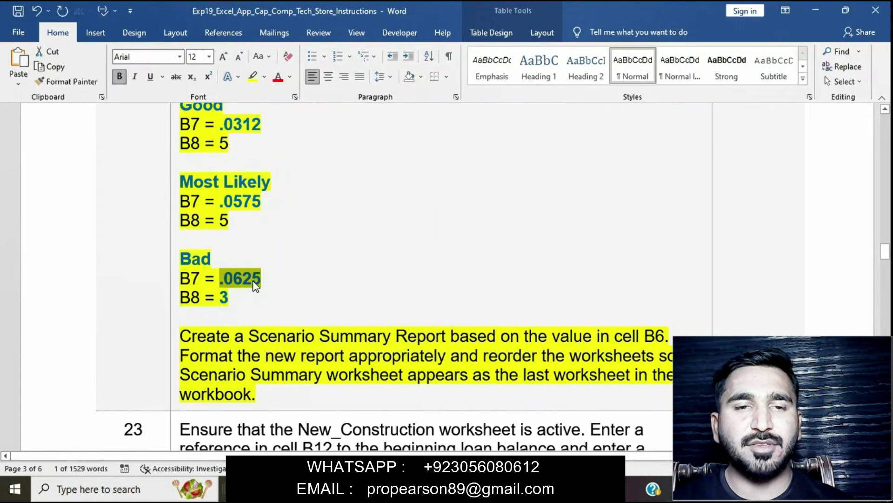
{"action": "left_click", "coordinate": [521, 489]}
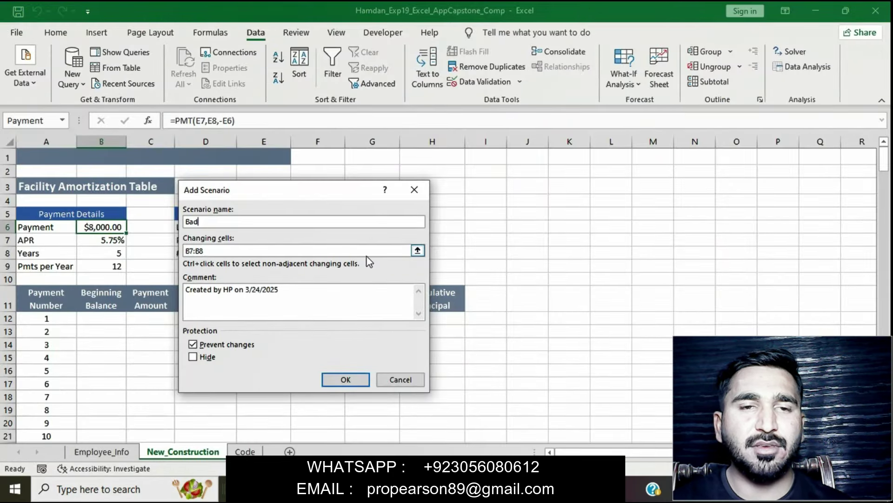
{"action": "key", "text": "BackSpace"}
{"action": "key", "text": "BackSpace"}
{"action": "key", "text": "BackSpace"}
{"action": "key", "text": "ctrl+v"}
{"action": "key", "text": "BackSpace"}
{"action": "key", "text": "BackSpace"}
{"action": "key", "text": "BackSpace"}
{"action": "key", "text": "BackSpace"}
{"action": "key", "text": "BackSpace"}
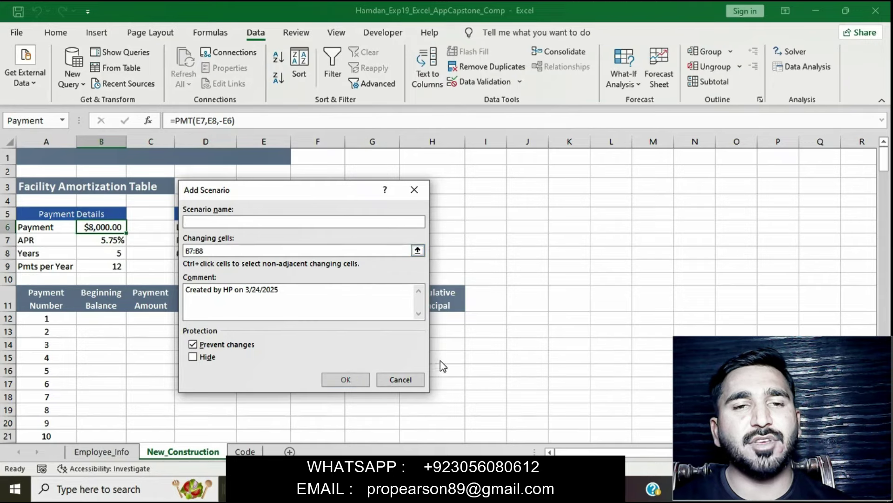
{"action": "key", "text": "alt+Tab"}
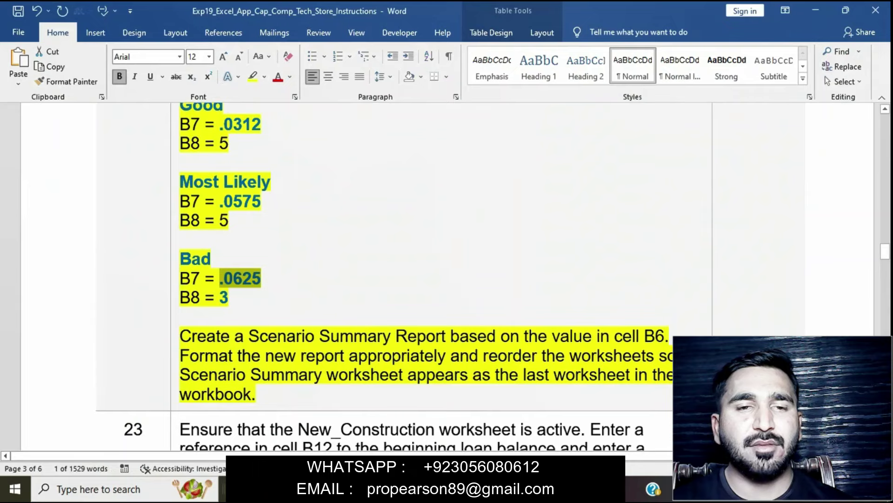
{"action": "key", "text": "alt+Tab"}
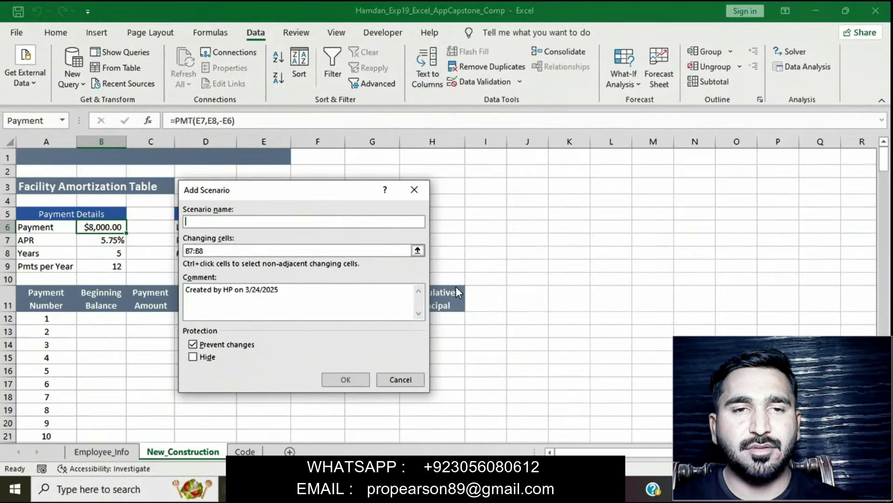
{"action": "type", "text": "Bad"}
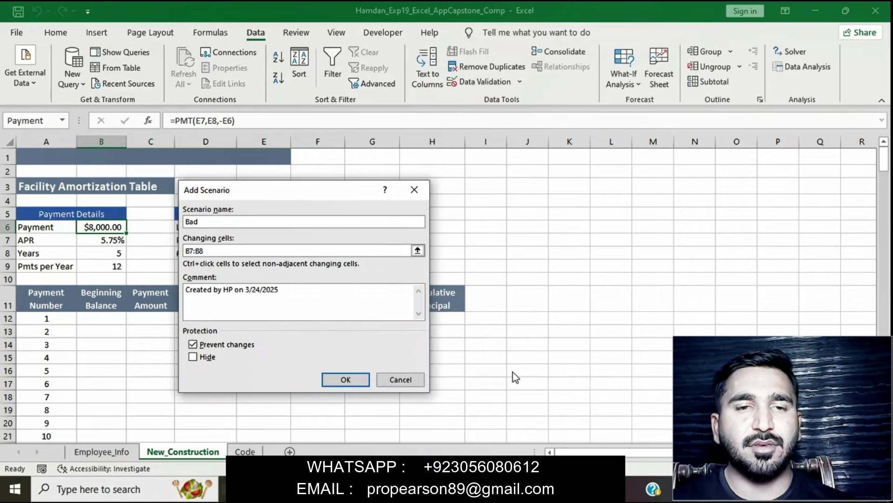
Step: Accept the Bad scenario's name, set its APR to .0625 and Years to 3 per the Word instructions, and save it
{"action": "key", "text": "alt+Tab"}
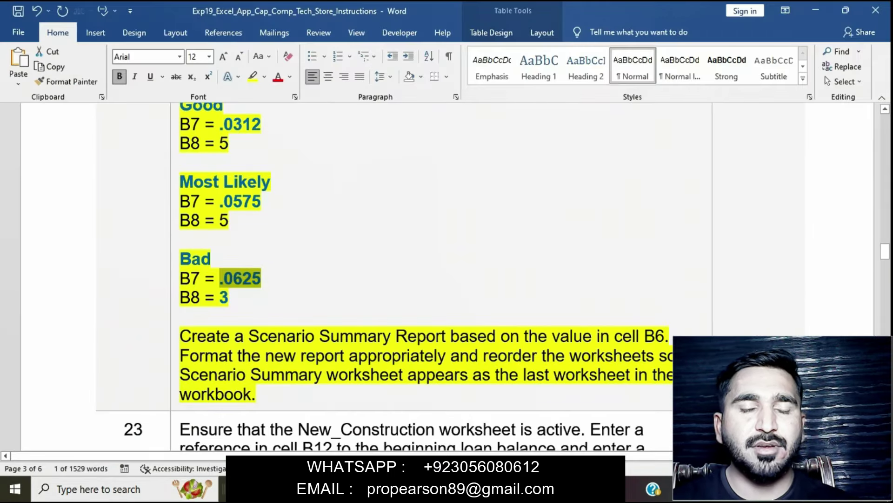
{"action": "key", "text": "alt+Tab"}
{"action": "left_click", "coordinate": [321, 378]}
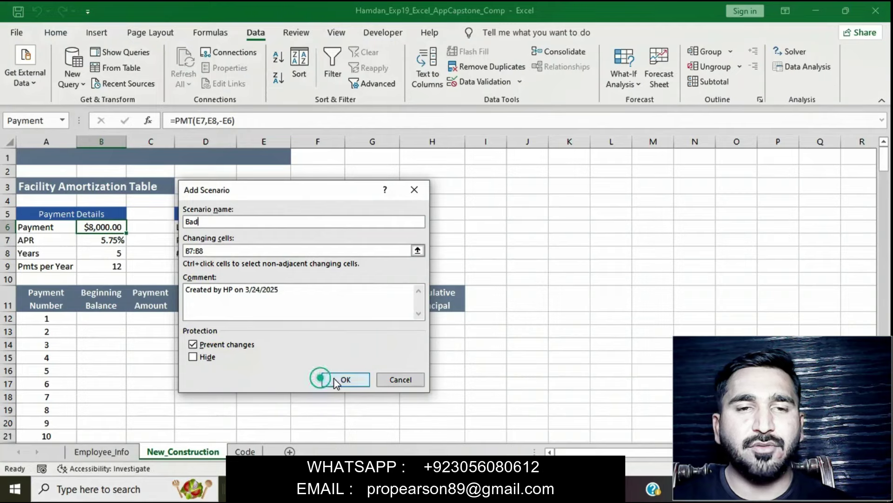
{"action": "type", "text": ".0625"}
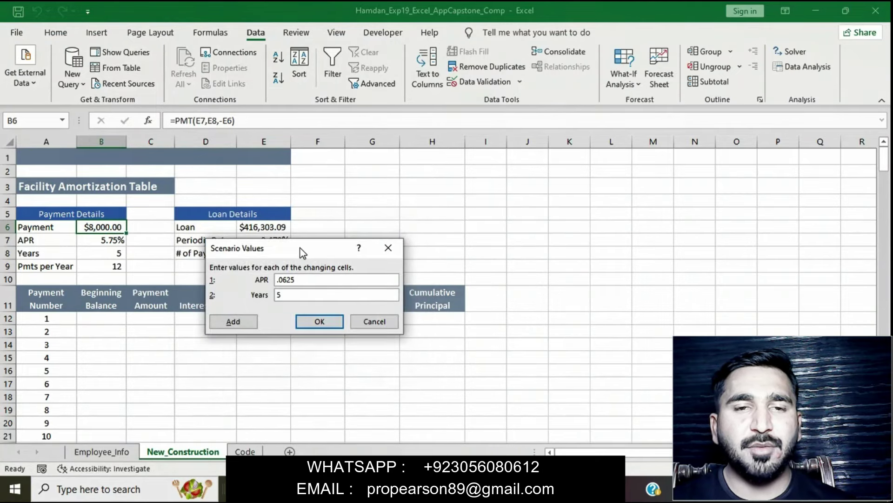
{"action": "key", "text": "alt+Tab"}
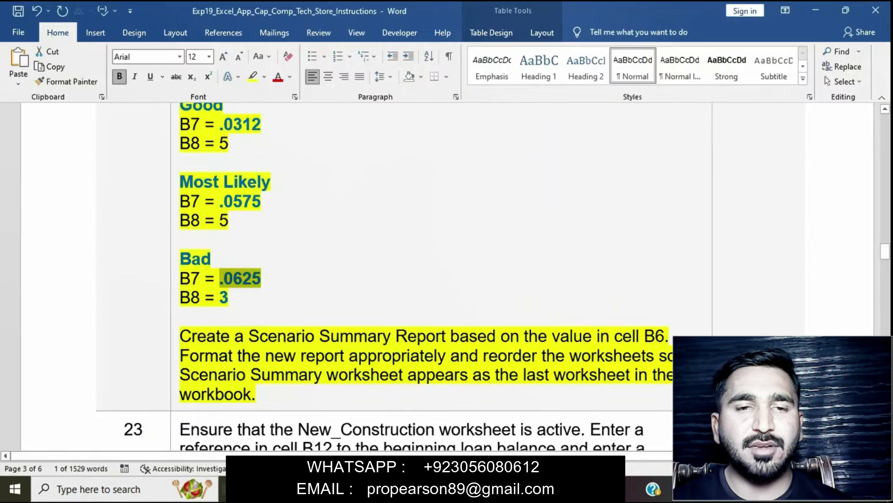
{"action": "key", "text": "alt+Tab"}
{"action": "left_click", "coordinate": [316, 295]}
{"action": "key", "text": "BackSpace"}
{"action": "type", "text": "3"}
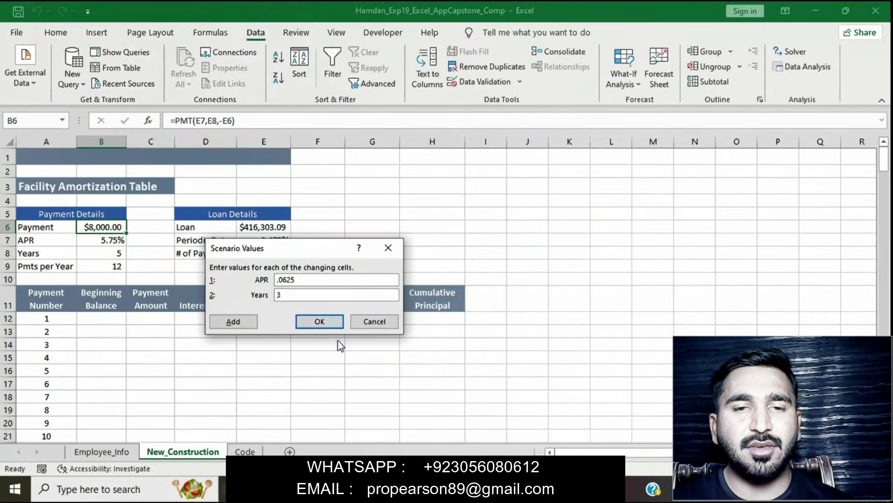
{"action": "left_click", "coordinate": [325, 319]}
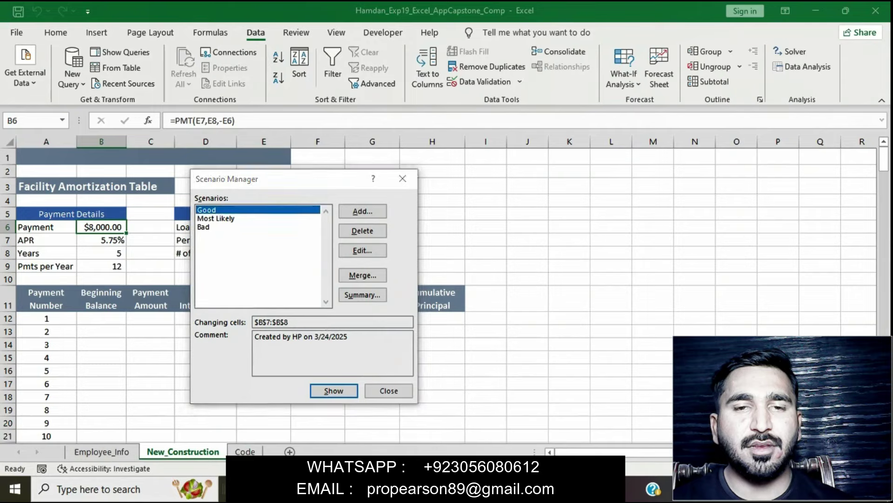
Step: Read the Scenario Summary Report requirement of instruction 22 in Word, then return to Scenario Manager in Excel
{"action": "key", "text": "alt+Tab"}
{"action": "left_click", "coordinate": [417, 374]}
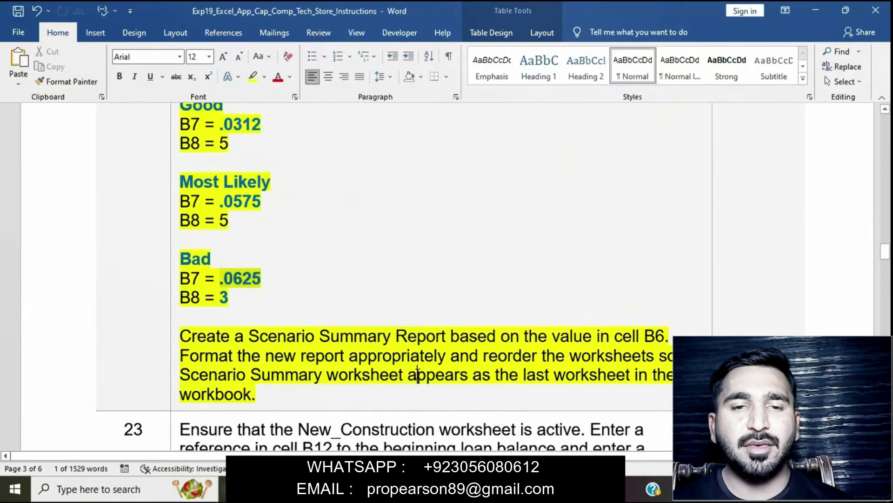
{"action": "scroll", "coordinate": [417, 374], "scroll_direction": "down", "scroll_amount": 1}
{"action": "left_click_drag", "start_coordinate": [181, 294], "coordinate": [464, 302]}
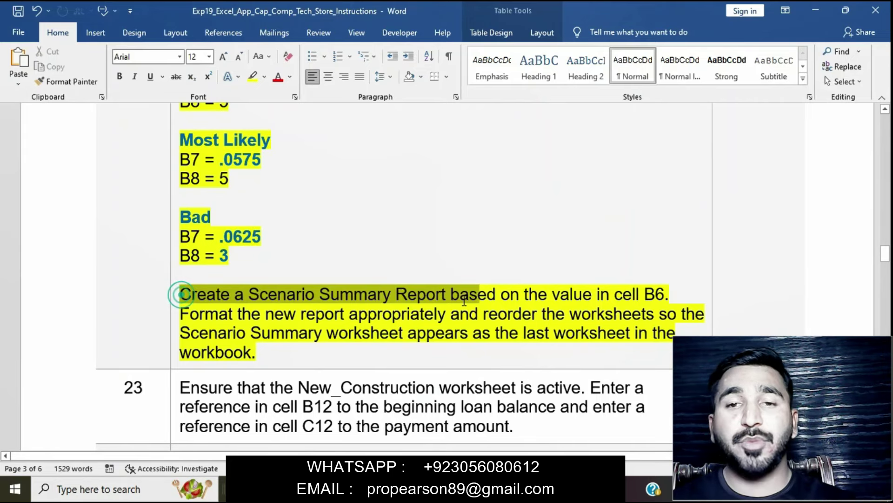
{"action": "left_click_drag", "start_coordinate": [464, 302], "coordinate": [667, 295]}
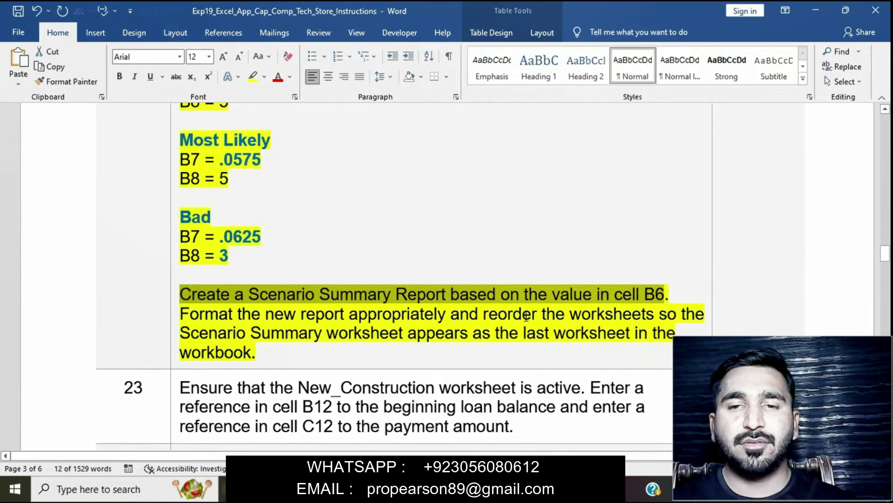
{"action": "left_click", "coordinate": [508, 489]}
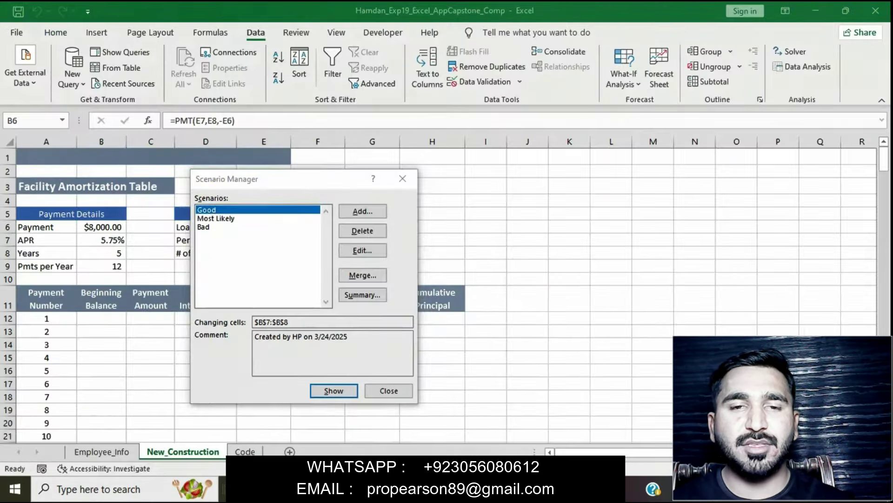
Step: Generate a scenario summary report with B6 as the result cell, and return to the Word instructions
{"action": "left_click", "coordinate": [363, 295]}
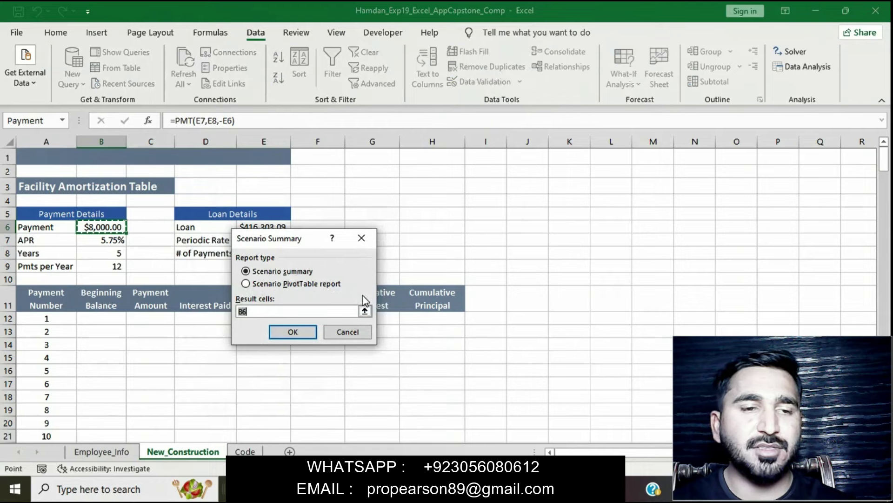
{"action": "left_click", "coordinate": [296, 332]}
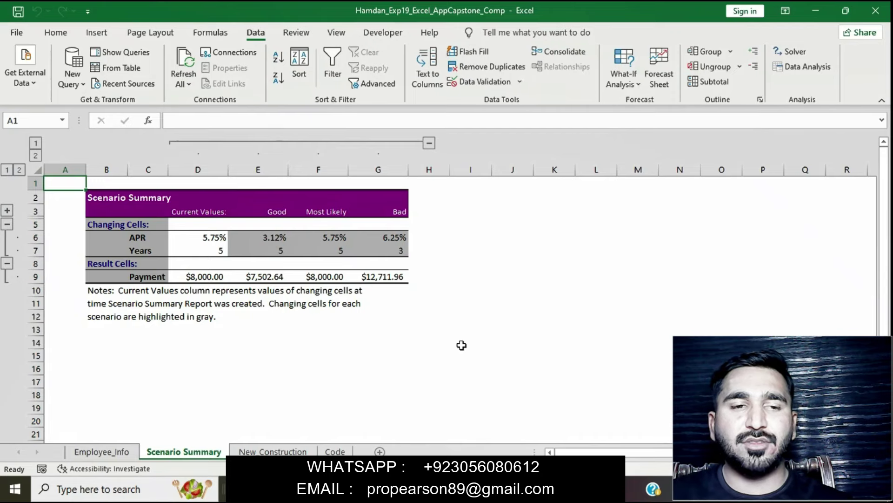
{"action": "key", "text": "alt+Tab"}
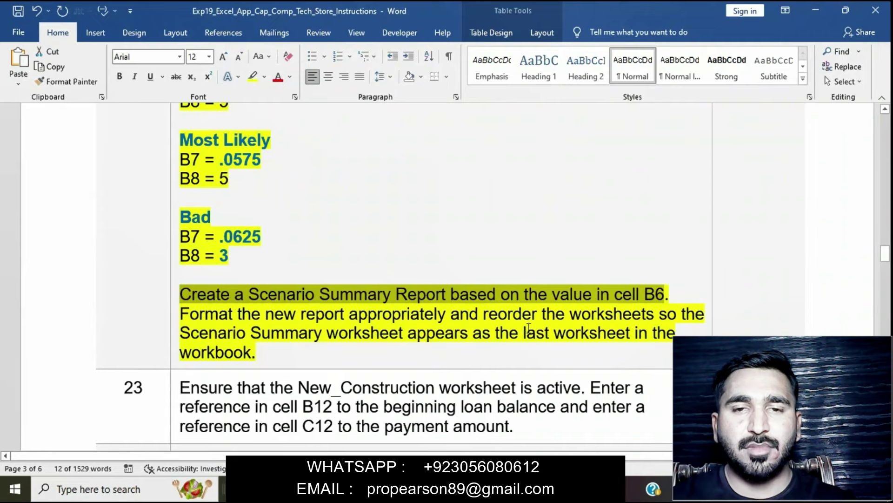
Step: Remove the yellow highlighting from the whole of instruction 22 in the Word document
{"action": "left_click", "coordinate": [455, 335]}
{"action": "scroll", "coordinate": [456, 335], "scroll_direction": "up", "scroll_amount": 4}
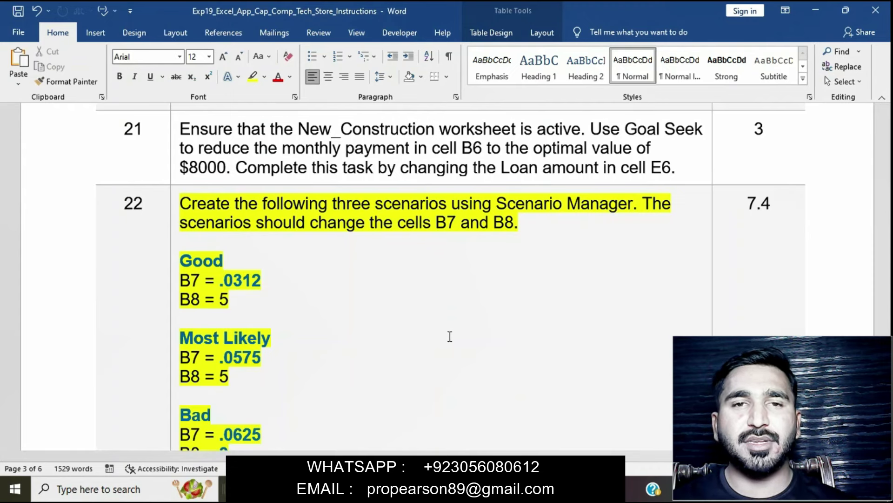
{"action": "left_click", "coordinate": [175, 203]}
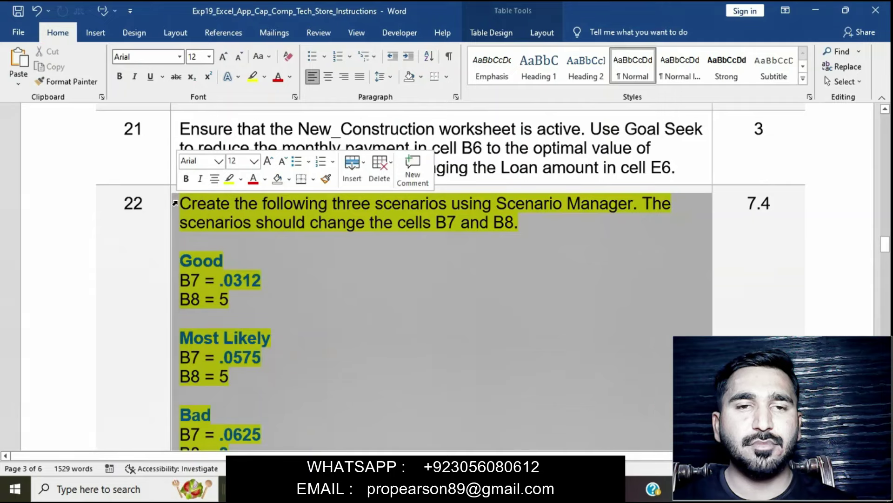
{"action": "left_click", "coordinate": [235, 184]}
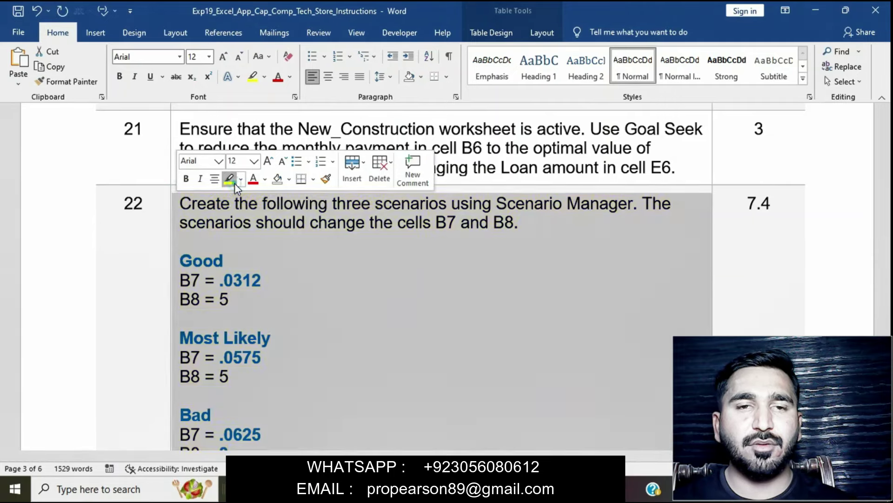
{"action": "left_click", "coordinate": [329, 308]}
Step: Highlight instruction 23 in yellow and keep its text selected for reading
{"action": "scroll", "coordinate": [329, 308], "scroll_direction": "down", "scroll_amount": 6}
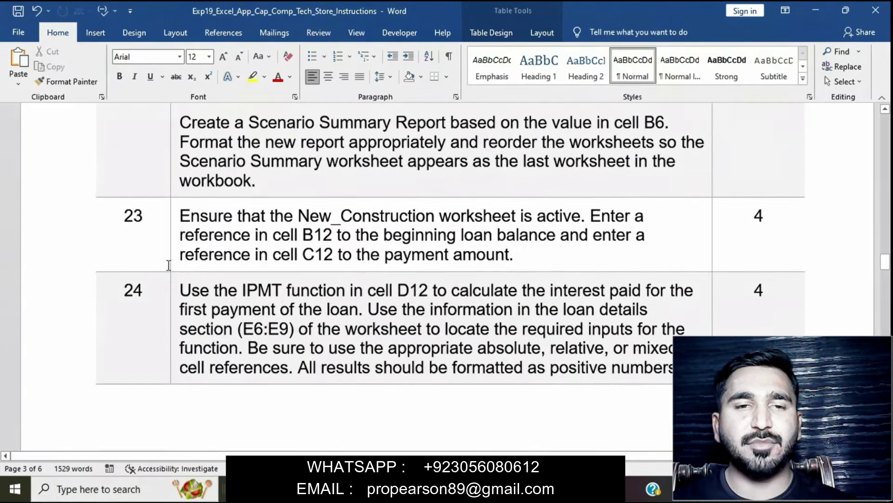
{"action": "left_click", "coordinate": [175, 224]}
{"action": "left_click", "coordinate": [230, 197]}
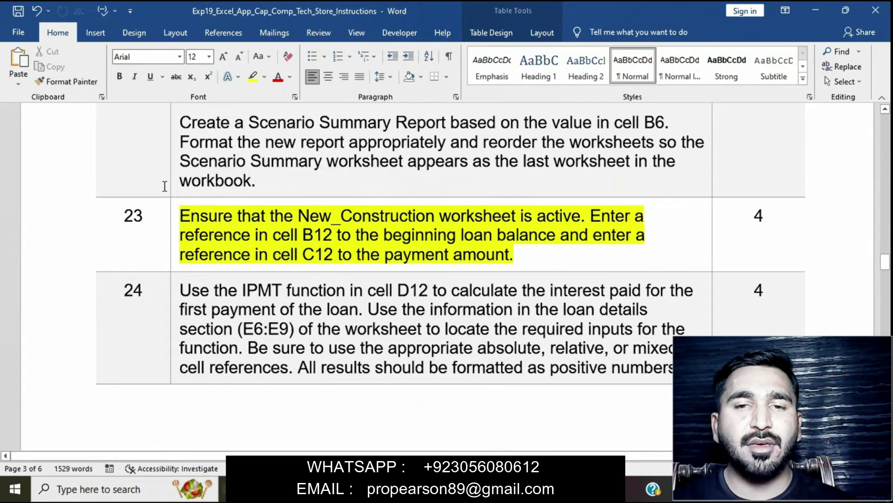
{"action": "left_click", "coordinate": [175, 218]}
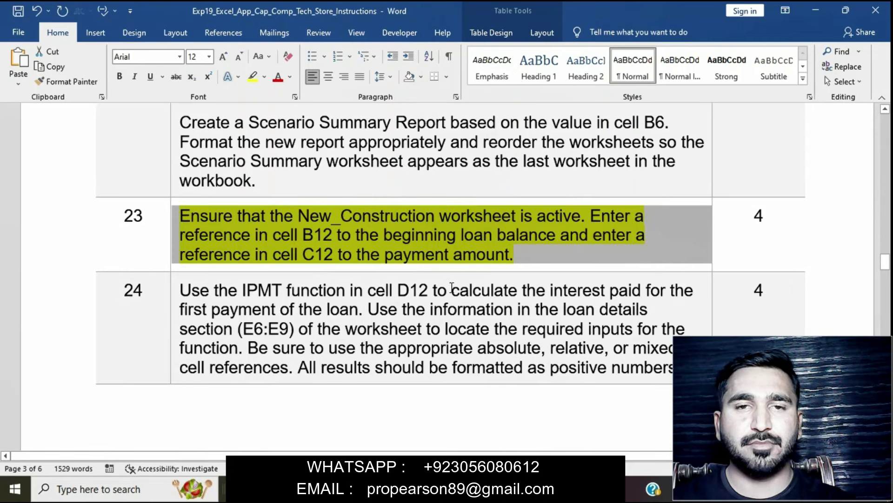
Step: Switch to Excel and enter =E6 in cell B12 of the New_Construction worksheet to reference the beginning loan balance
{"action": "left_click", "coordinate": [458, 489]}
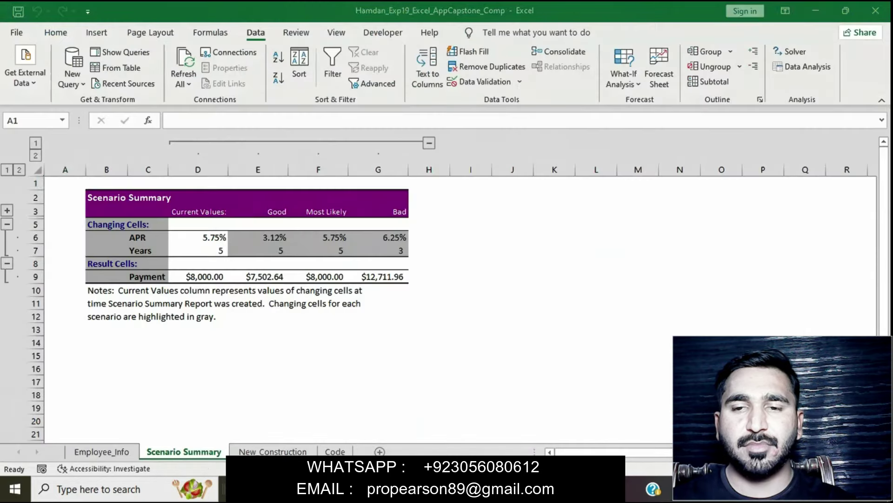
{"action": "left_click", "coordinate": [273, 450]}
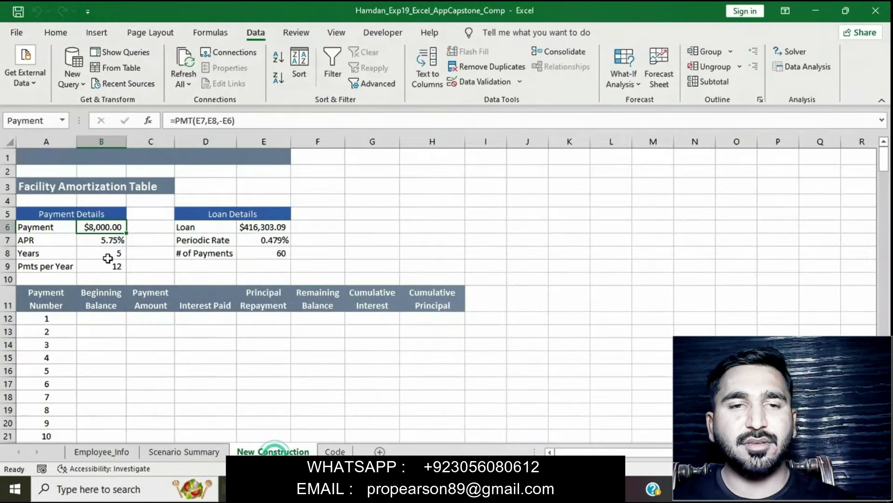
{"action": "left_click", "coordinate": [98, 320]}
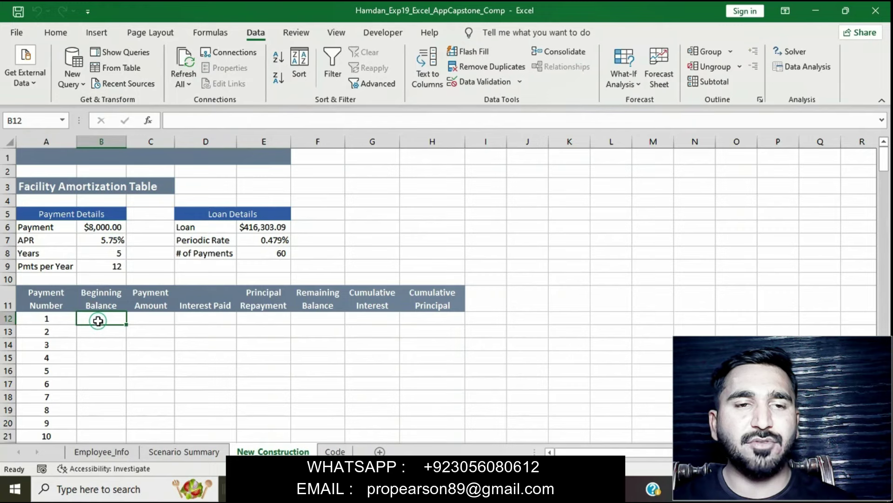
{"action": "type", "text": "="}
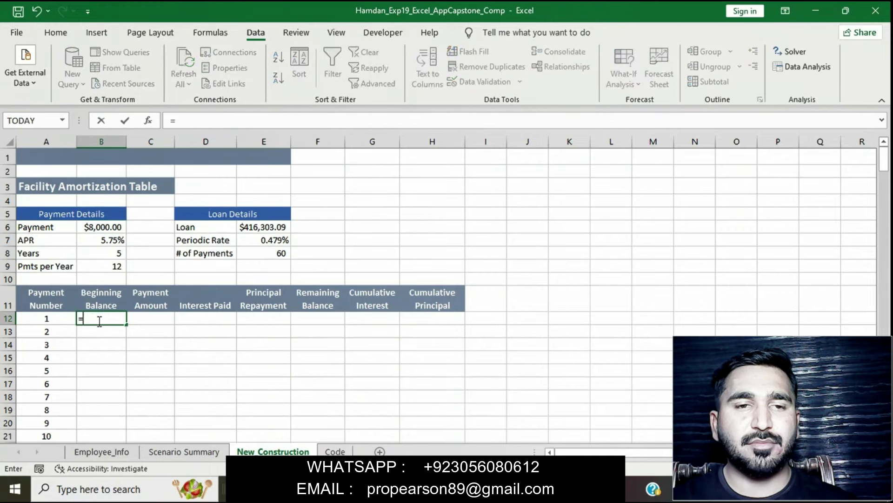
{"action": "left_click", "coordinate": [252, 229]}
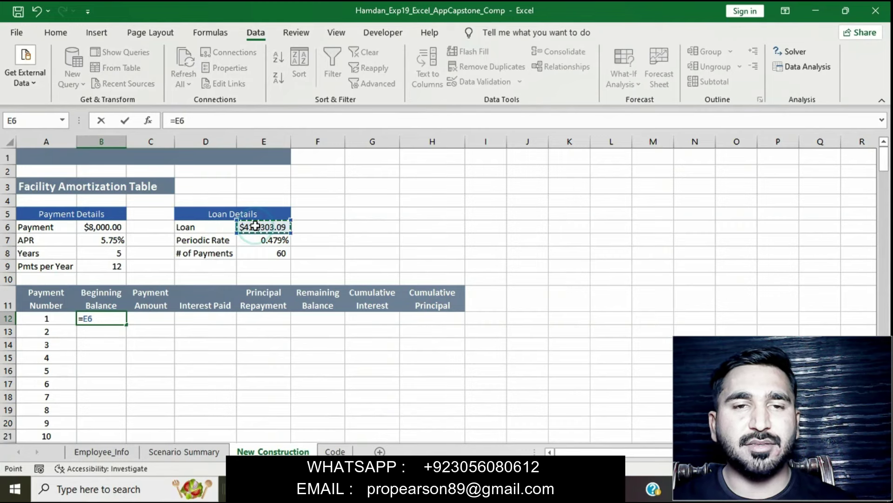
{"action": "key", "text": "Return"}
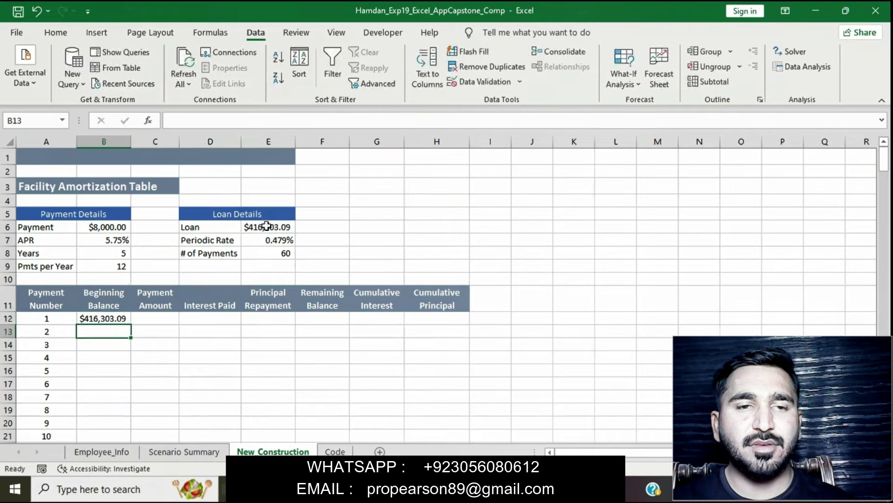
Step: Recheck instruction 23 in Word, then enter =Payment in cell C12 of the Excel sheet to reference the payment amount in B6
{"action": "key", "text": "alt+Tab"}
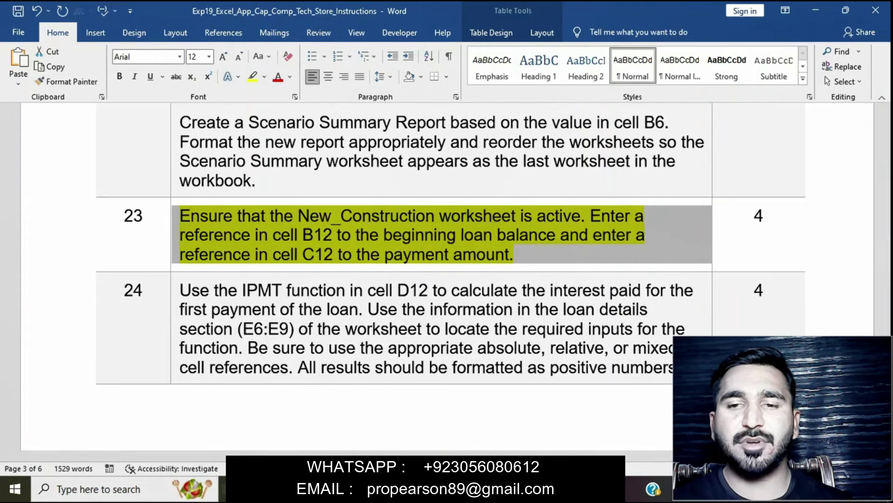
{"action": "left_click", "coordinate": [451, 489]}
{"action": "left_click", "coordinate": [160, 314]}
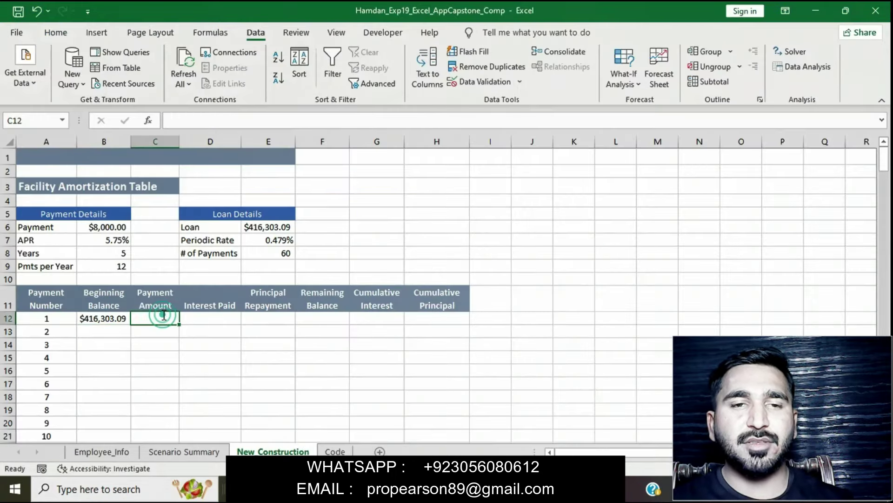
{"action": "type", "text": "="}
{"action": "left_click", "coordinate": [98, 228]}
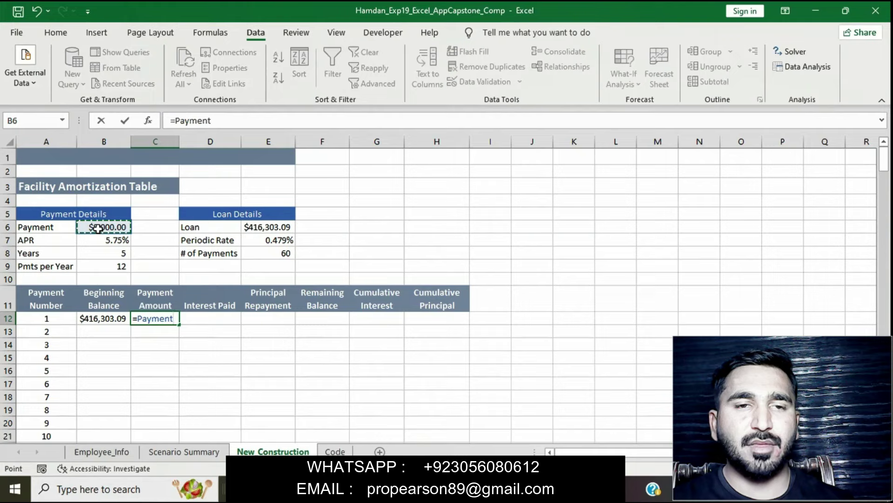
{"action": "key", "text": "Return"}
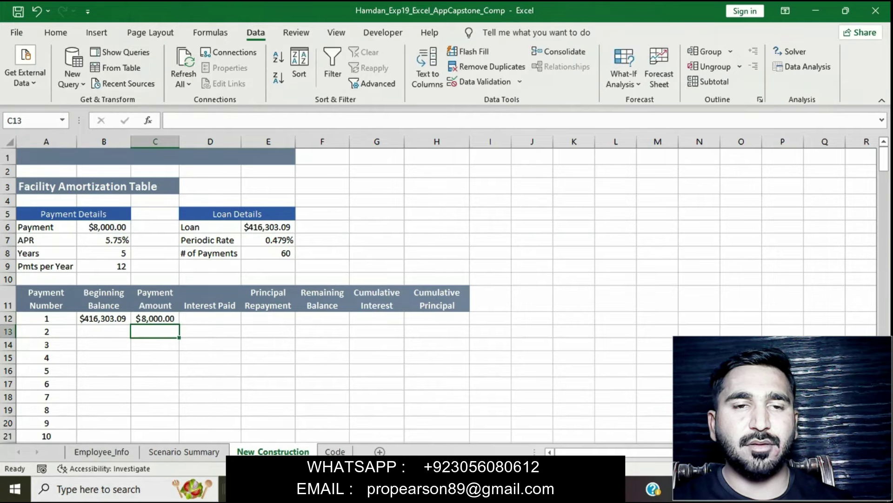
Step: Return to the Word instructions and remove the yellow highlighting from instruction 23
{"action": "key", "text": "alt+Tab"}
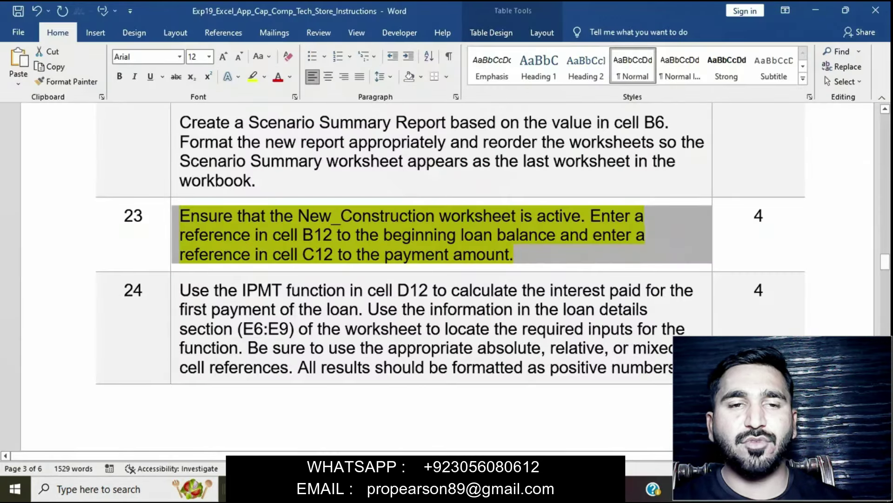
{"action": "left_click", "coordinate": [435, 267]}
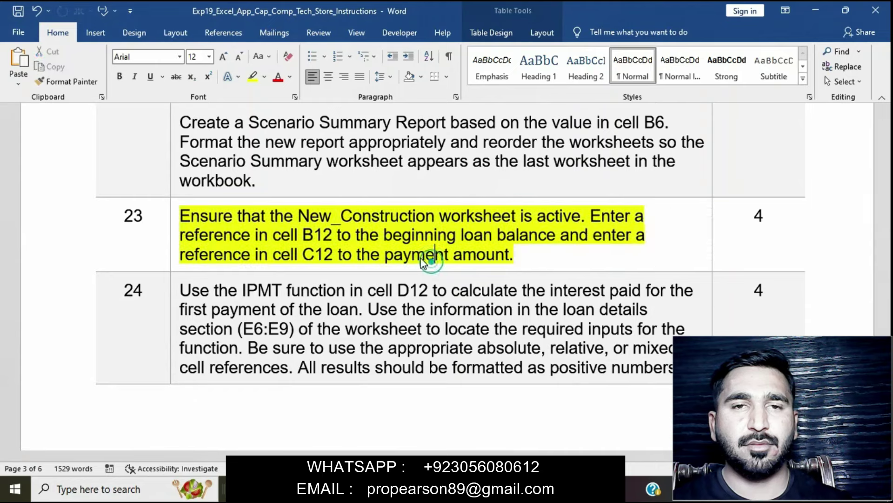
{"action": "left_click", "coordinate": [175, 221]}
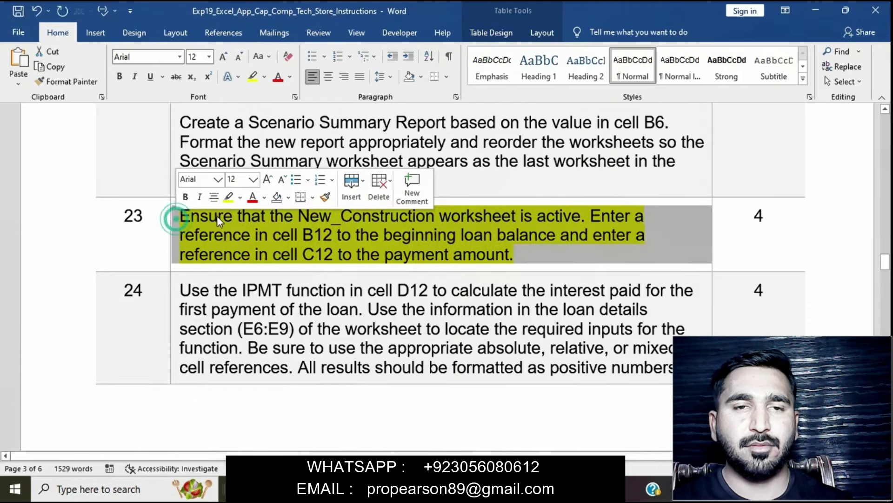
{"action": "left_click", "coordinate": [230, 200]}
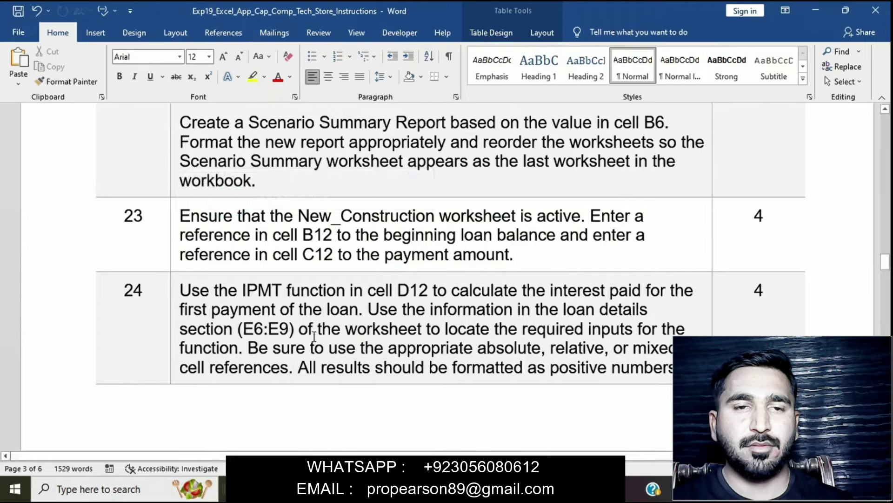
Step: Highlight instruction 24 about the IPMT function in yellow and keep its text selected for reading
{"action": "scroll", "coordinate": [312, 325], "scroll_direction": "down", "scroll_amount": 2}
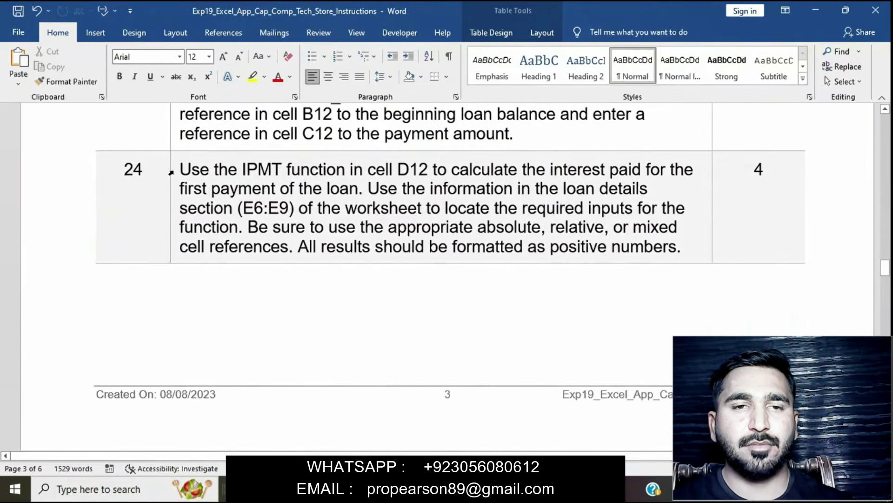
{"action": "left_click", "coordinate": [170, 172]}
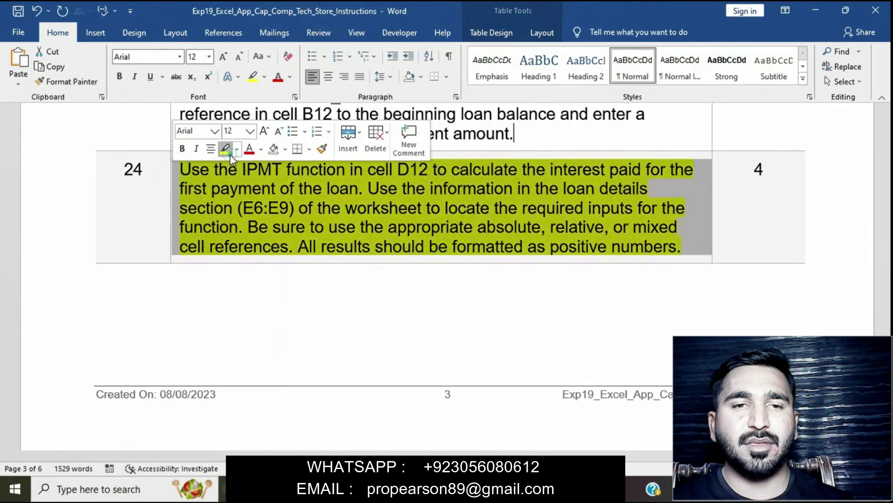
{"action": "left_click", "coordinate": [226, 149]}
{"action": "left_click", "coordinate": [173, 176]}
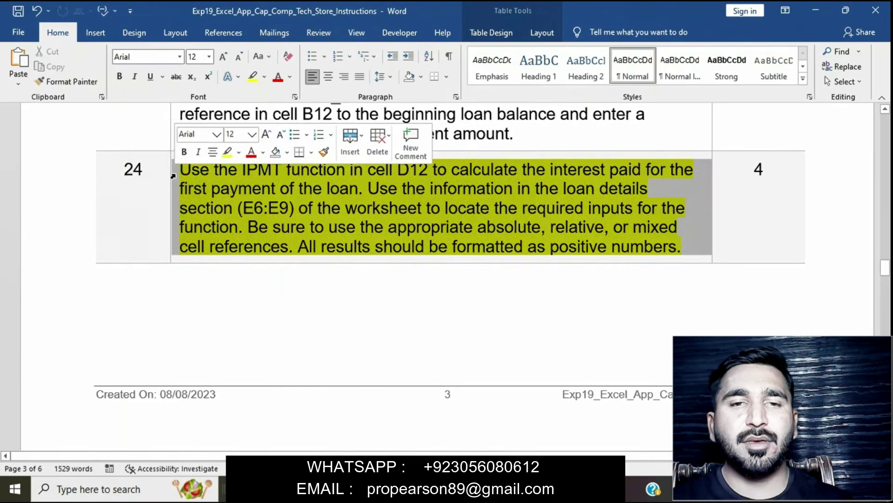
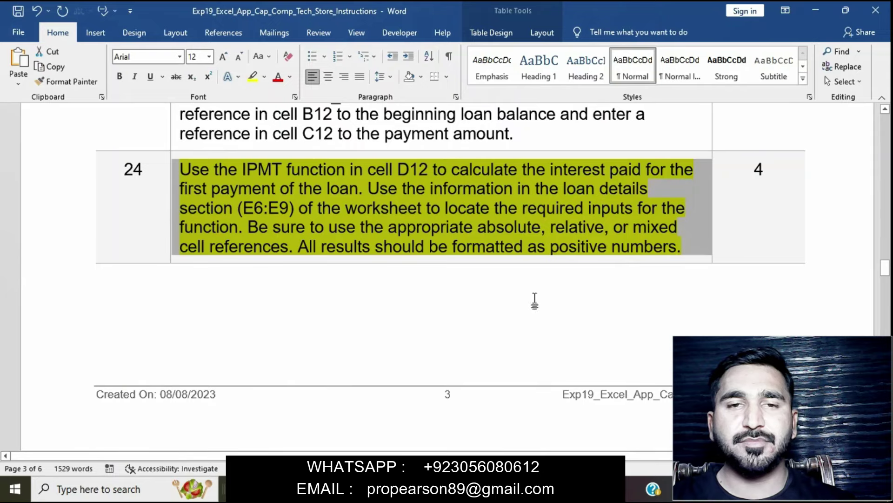
Step: Switch to Excel and begin a negated IPMT formula in cell D12 with $E$7 as the rate and A12 as the period
{"action": "left_click", "coordinate": [505, 489]}
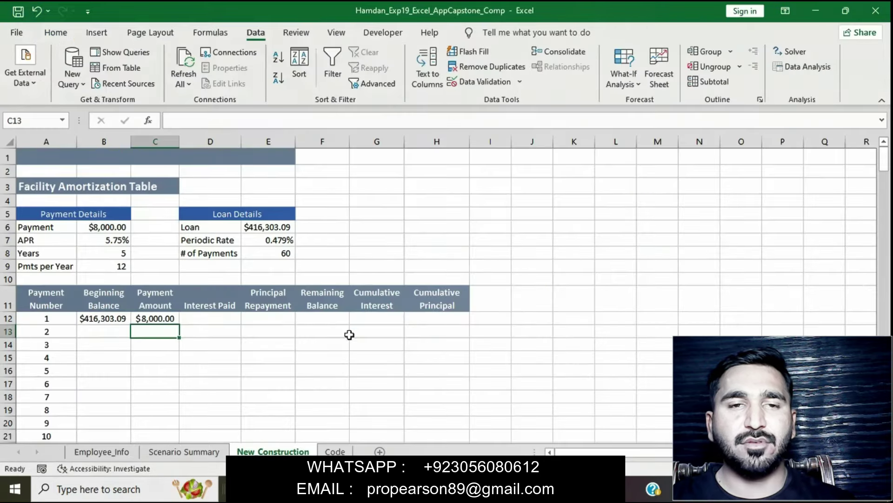
{"action": "left_click", "coordinate": [222, 318]}
{"action": "type", "text": "="}
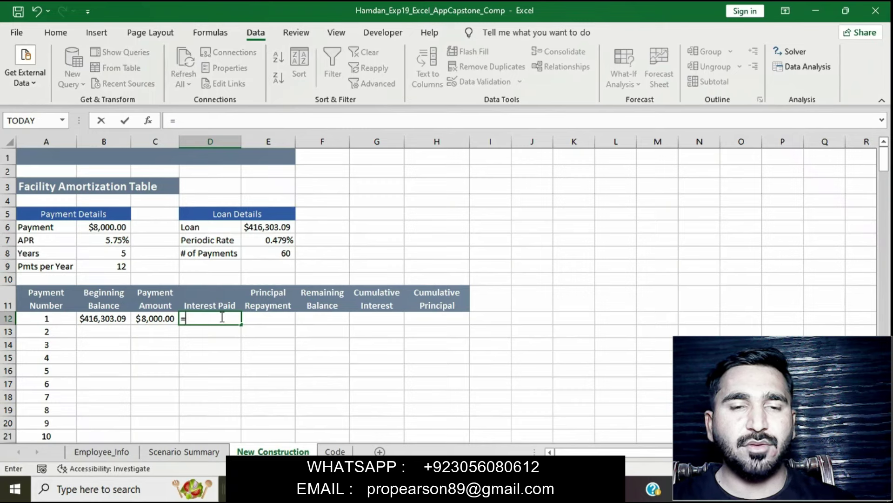
{"action": "left_click", "coordinate": [211, 121]}
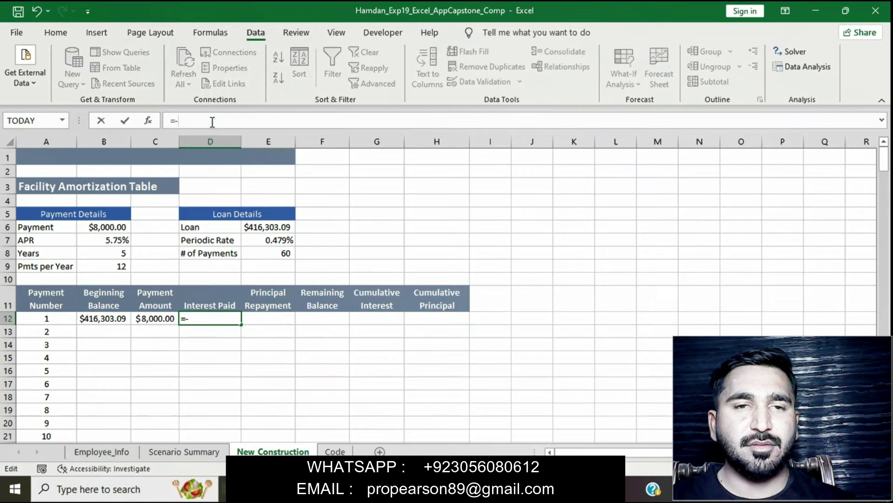
{"action": "type", "text": "-IPMT"}
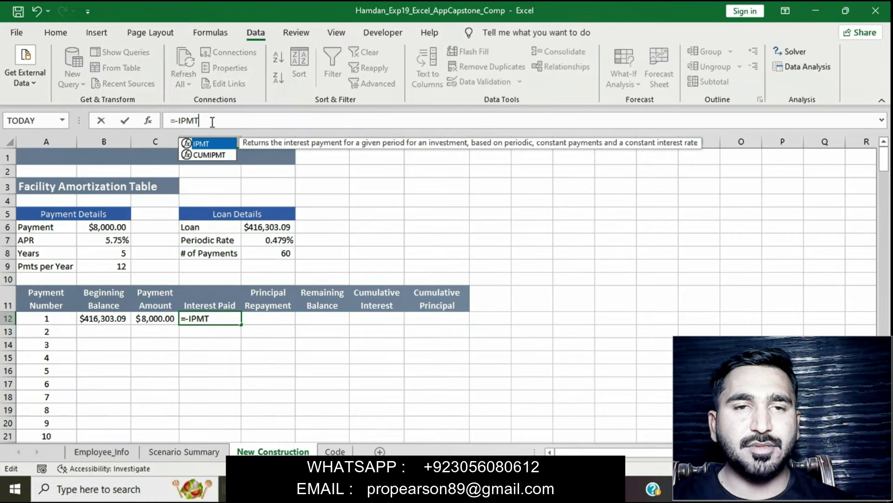
{"action": "double_click", "coordinate": [205, 144]}
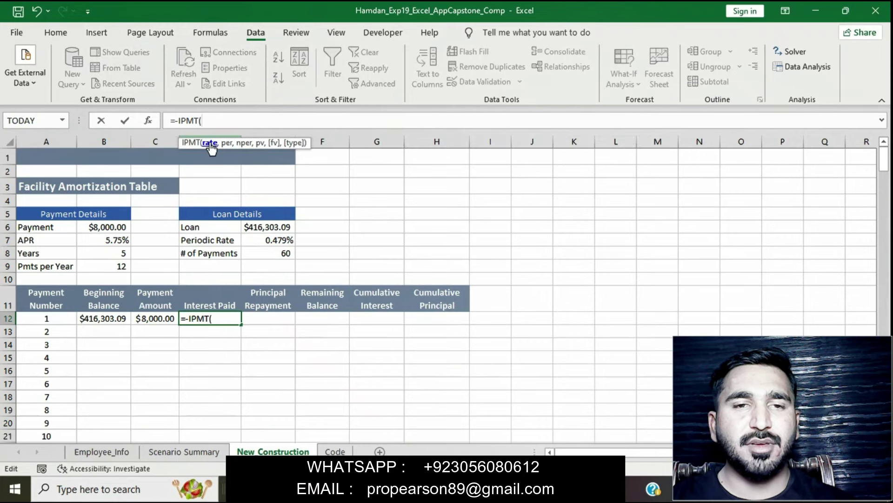
{"action": "type", "text": "$"}
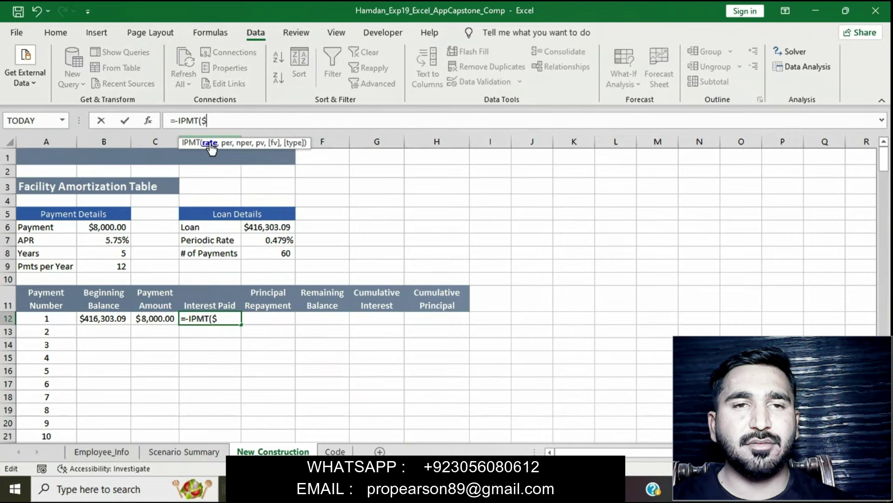
{"action": "type", "text": "E"}
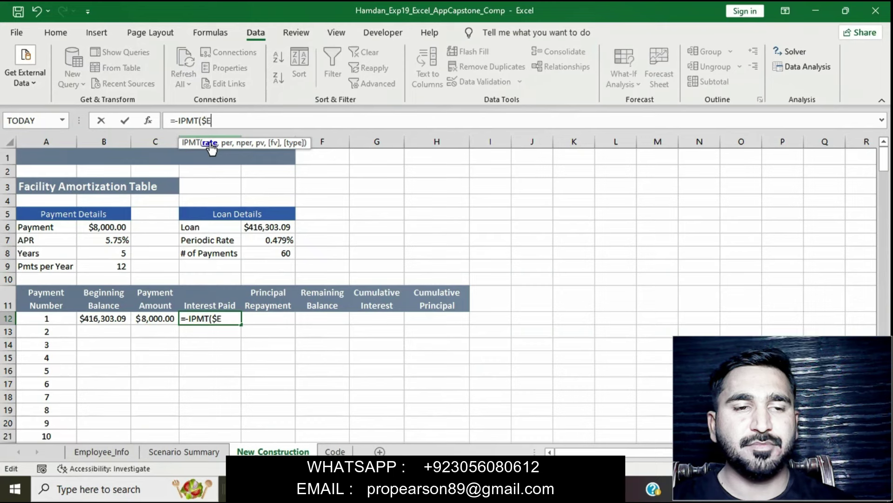
{"action": "type", "text": "$7"}
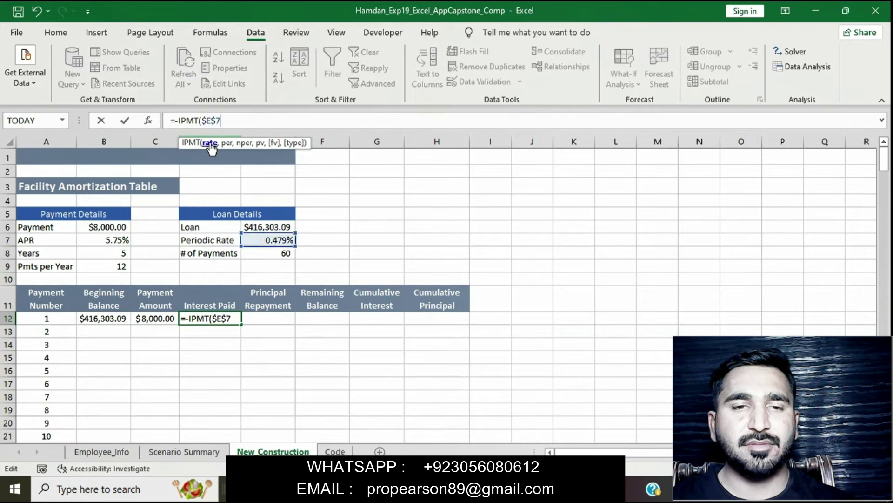
{"action": "type", "text": ",A12"}
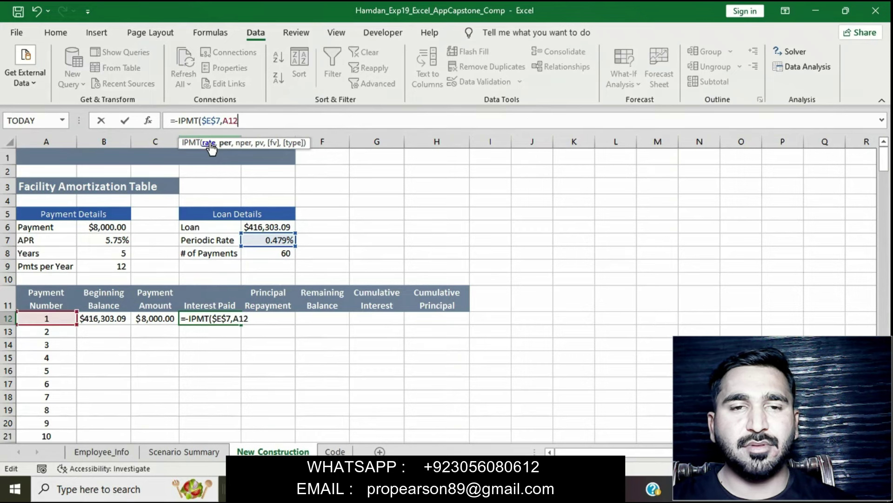
Step: Add $E$8 as the absolute number-of-payments argument of the IPMT formula in D12
{"action": "type", "text": ",E$"}
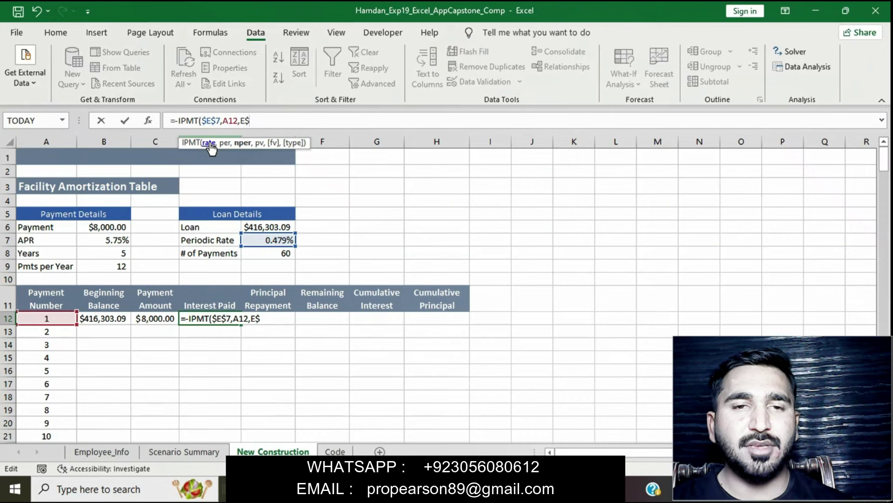
{"action": "type", "text": "$8"}
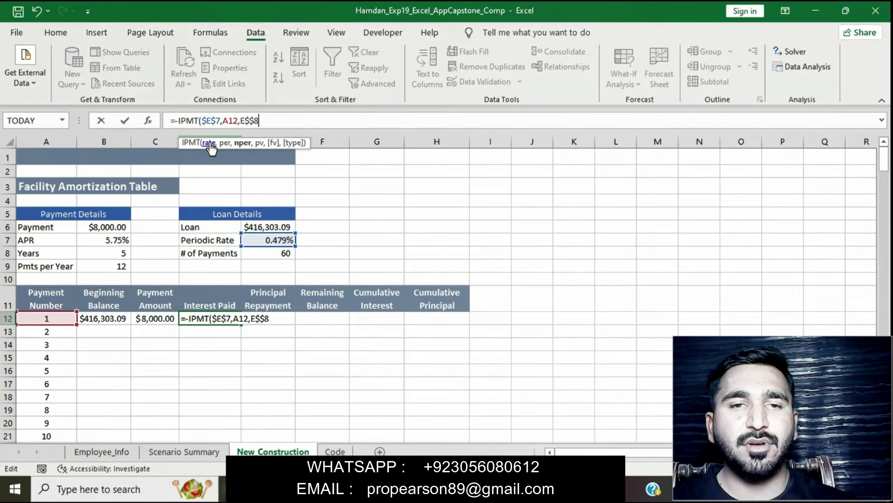
{"action": "key", "text": "BackSpace"}
{"action": "key", "text": "BackSpace"}
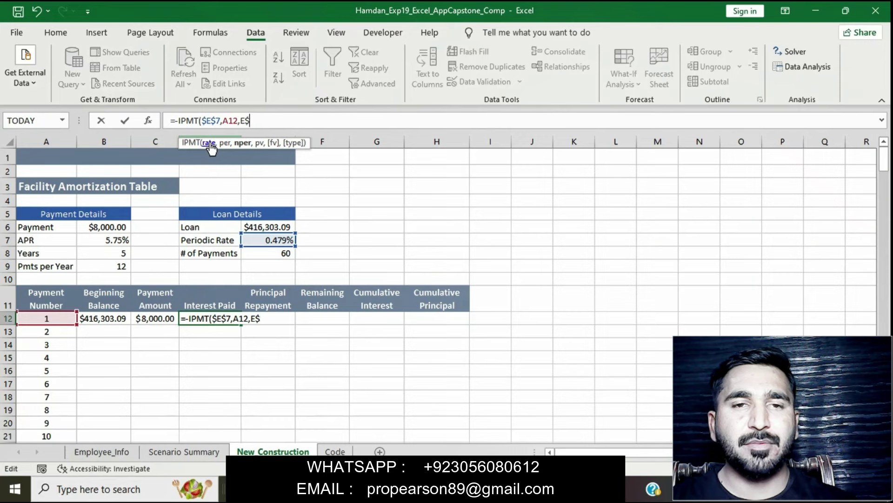
{"action": "type", "text": "8"}
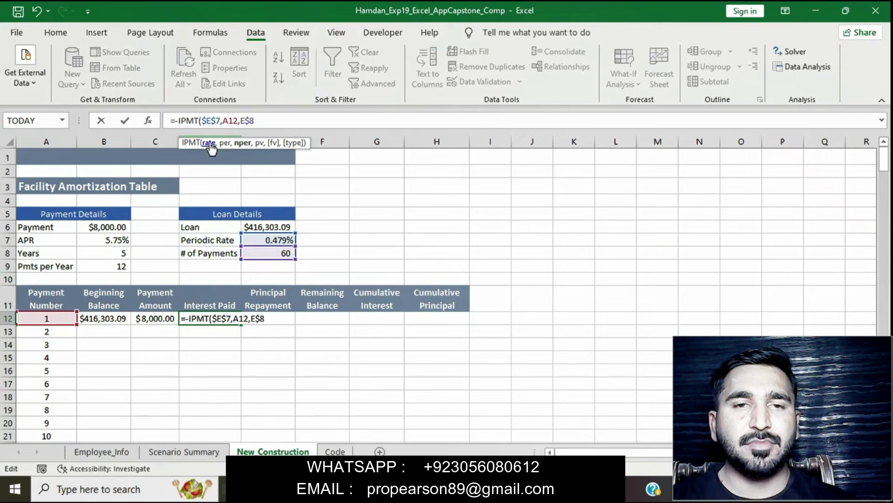
{"action": "left_click", "coordinate": [240, 121]}
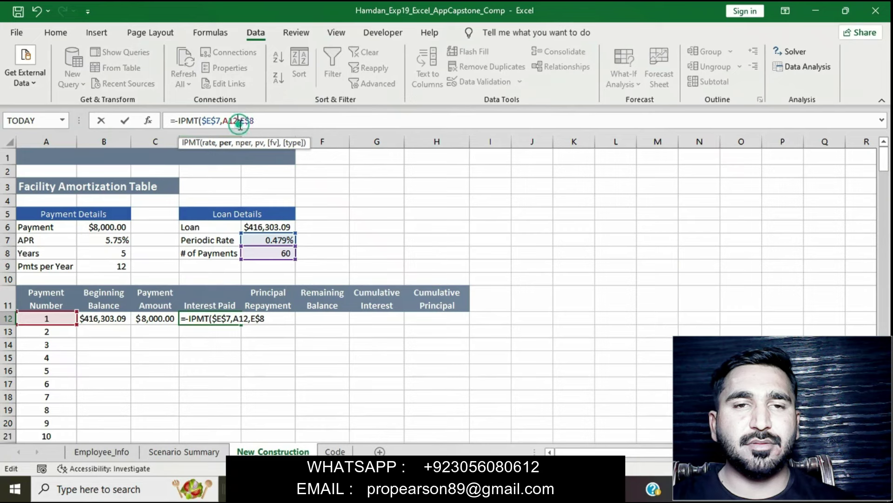
{"action": "left_click", "coordinate": [242, 121]}
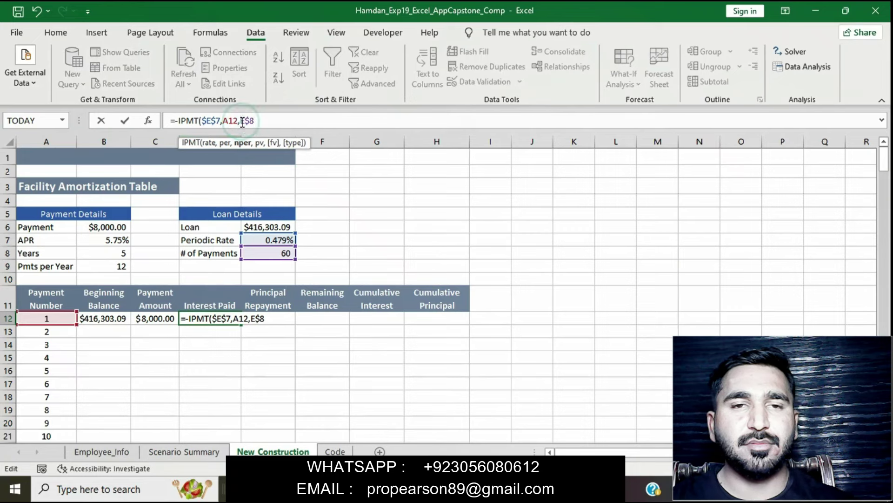
{"action": "type", "text": "$"}
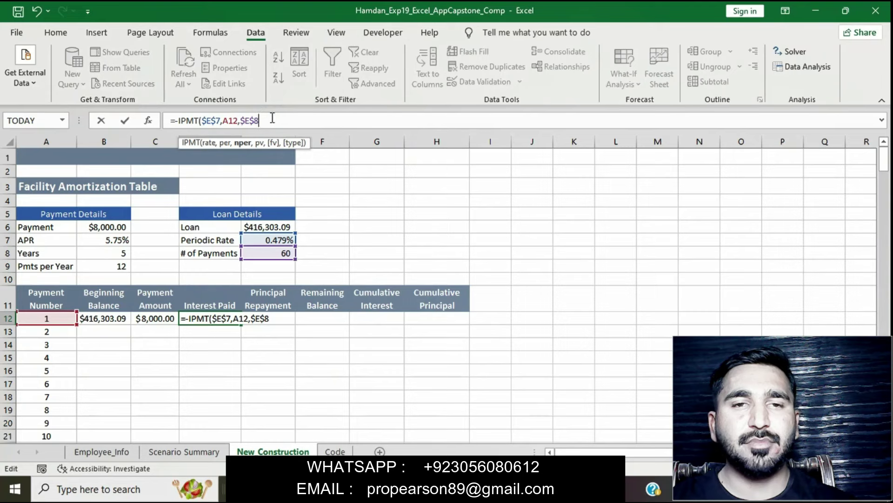
Step: Complete the D12 formula with $E$6 as the present value, entering =-IPMT($E$7,A12,$E$8,$E$6)
{"action": "type", "text": ","}
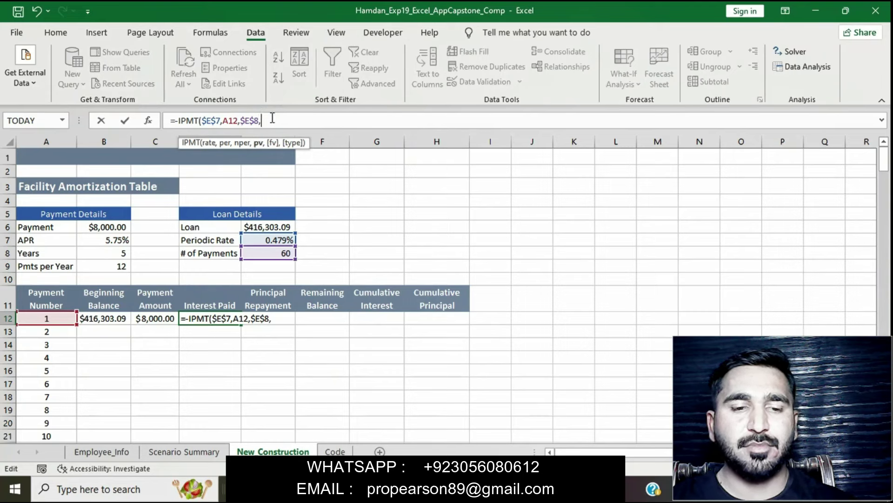
{"action": "type", "text": "$"}
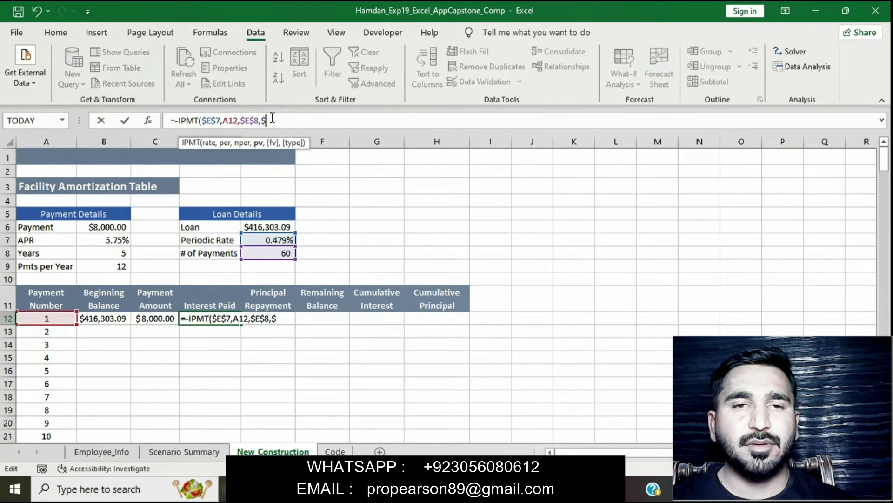
{"action": "type", "text": "E$"}
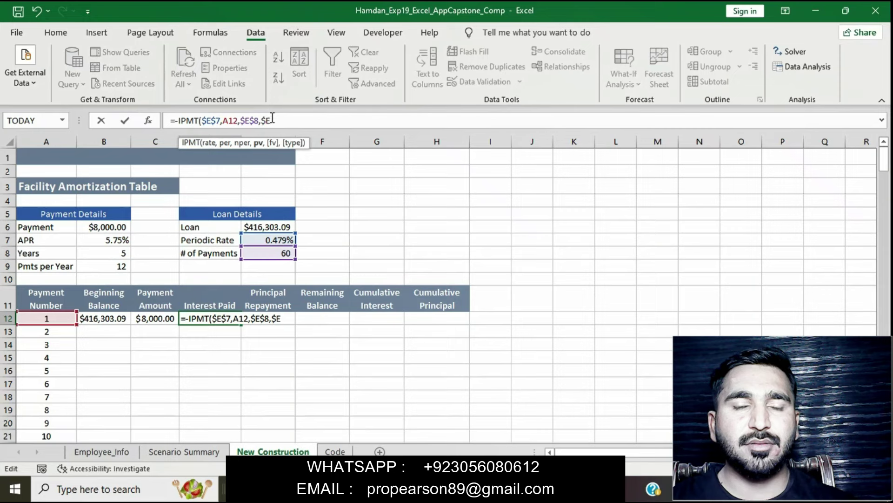
{"action": "type", "text": "6)"}
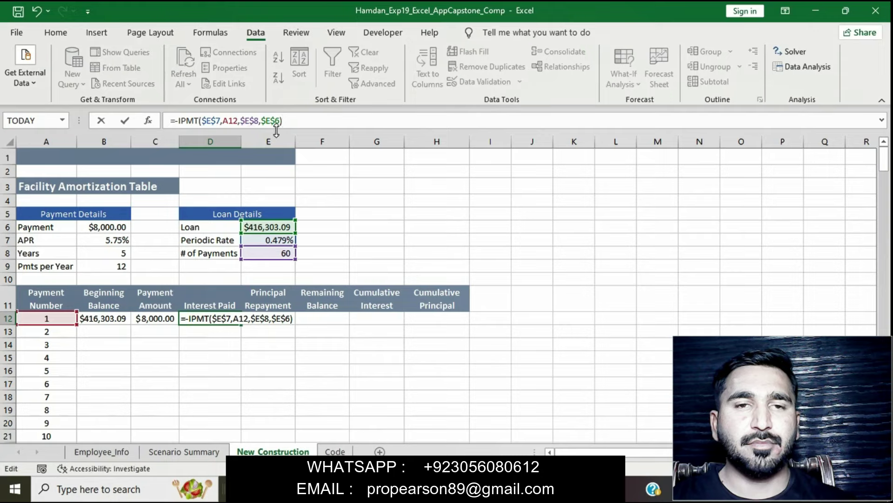
{"action": "key", "text": "Return"}
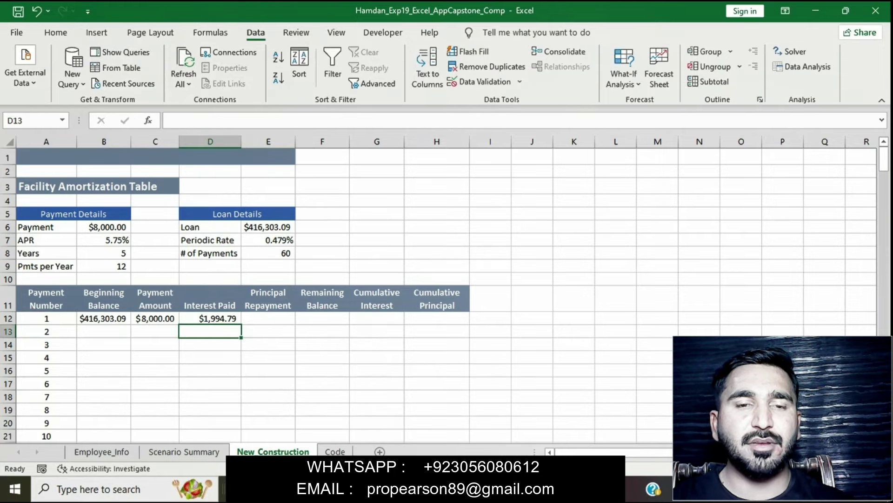
Step: Switch back to the Word instructions and remove the yellow highlighting from instruction 24
{"action": "key", "text": "alt+Tab"}
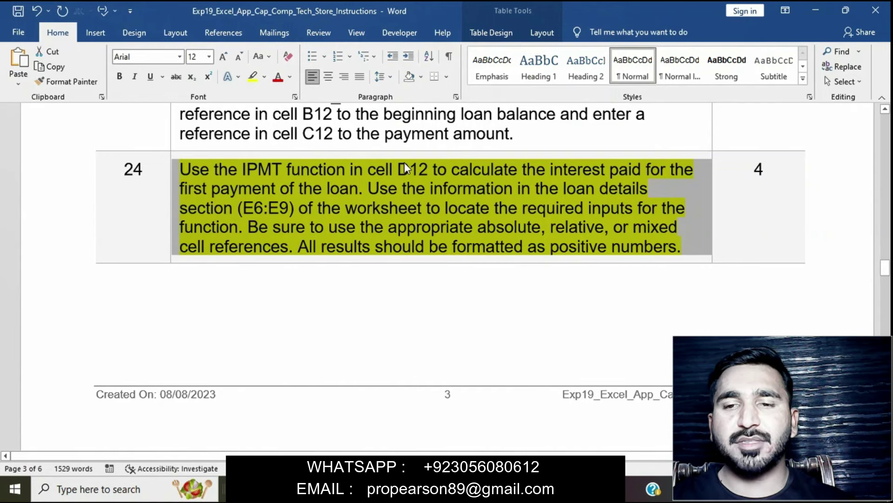
{"action": "left_click", "coordinate": [320, 228]}
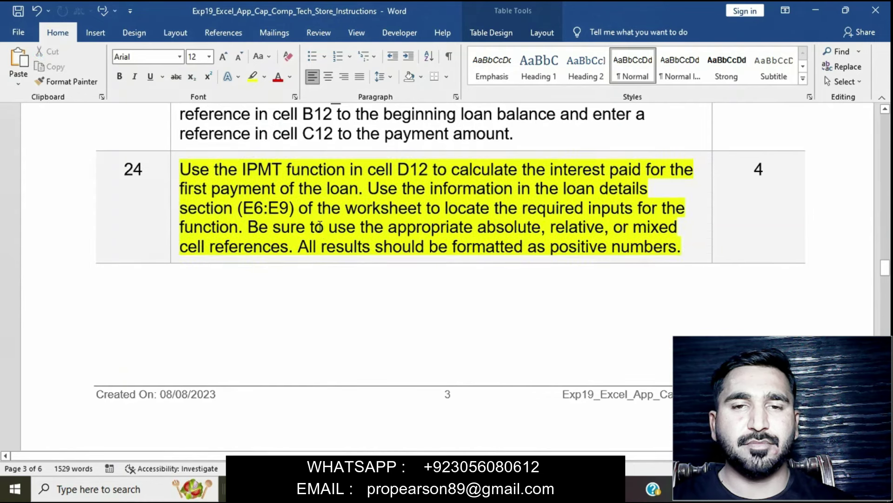
{"action": "left_click", "coordinate": [173, 173]}
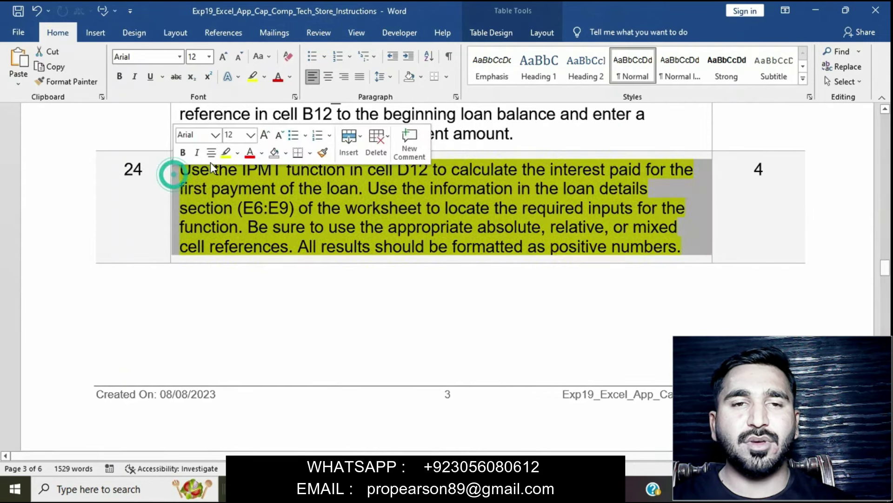
{"action": "left_click", "coordinate": [225, 153]}
Step: Highlight instruction 25 about the principal formula in yellow and keep its text selected for reading
{"action": "scroll", "coordinate": [323, 240], "scroll_direction": "down", "scroll_amount": 8}
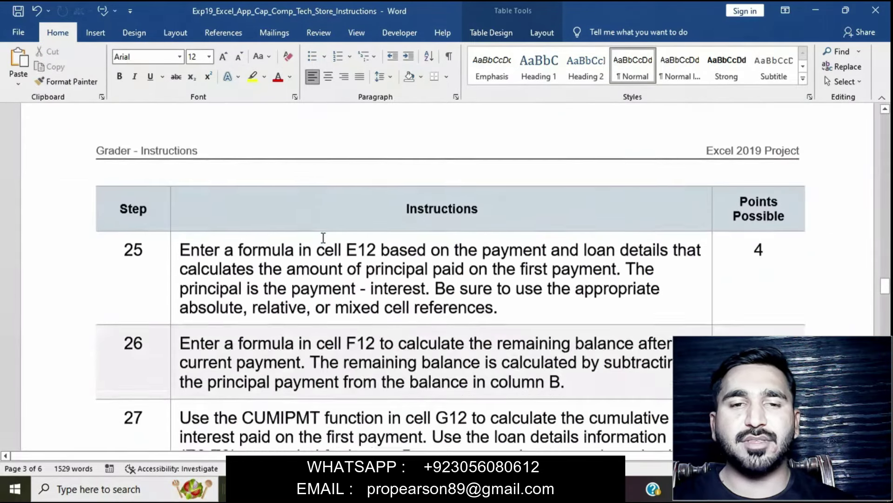
{"action": "left_click", "coordinate": [173, 229]}
{"action": "left_click", "coordinate": [226, 208]}
{"action": "left_click", "coordinate": [253, 261]}
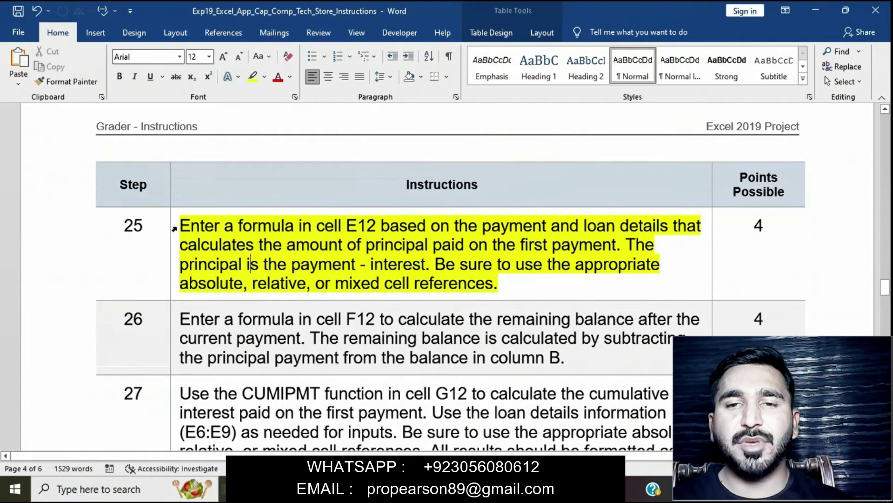
{"action": "left_click", "coordinate": [174, 228]}
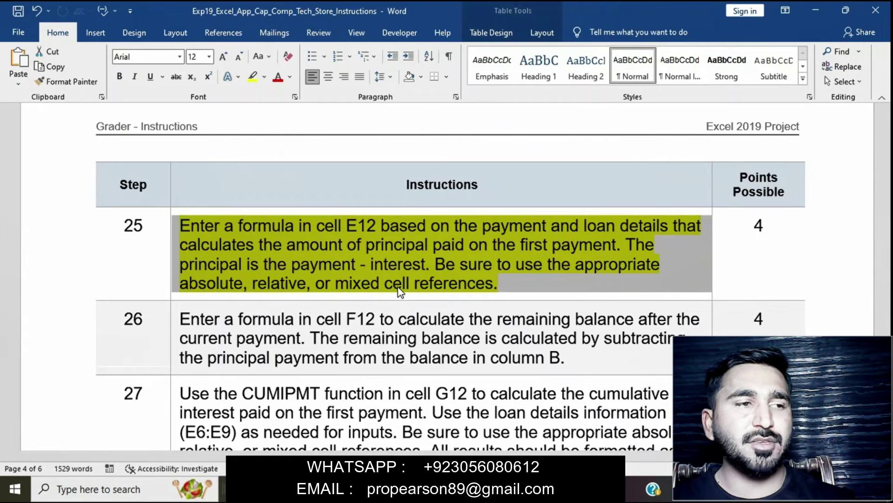
Step: Switch to Excel and enter =C12-D12 in cell E12 to calculate the principal repaid on the first payment
{"action": "left_click", "coordinate": [450, 489]}
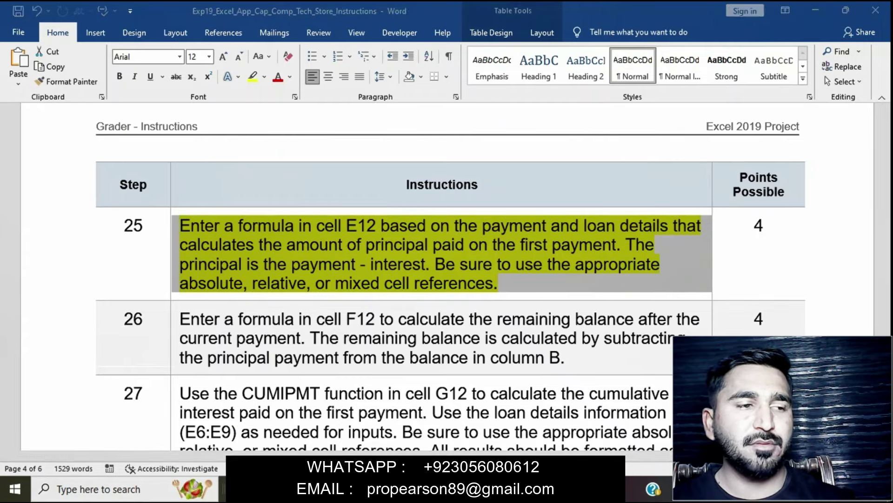
{"action": "left_click", "coordinate": [278, 321]}
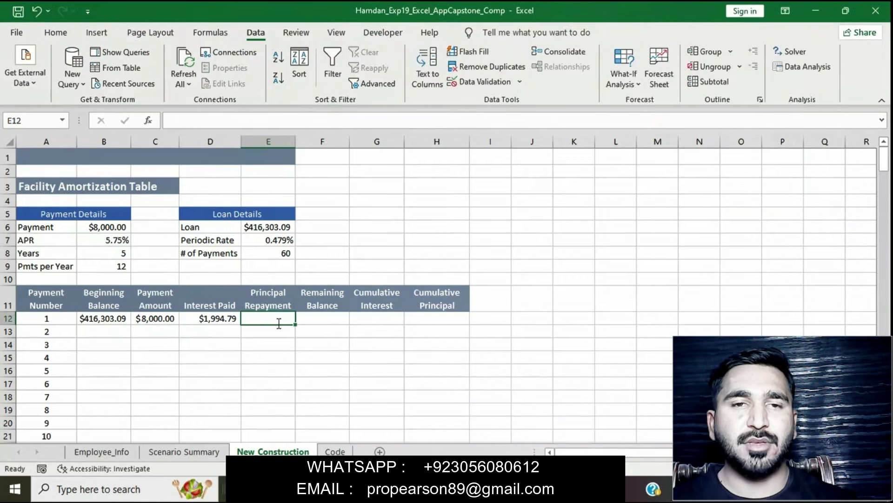
{"action": "type", "text": "="}
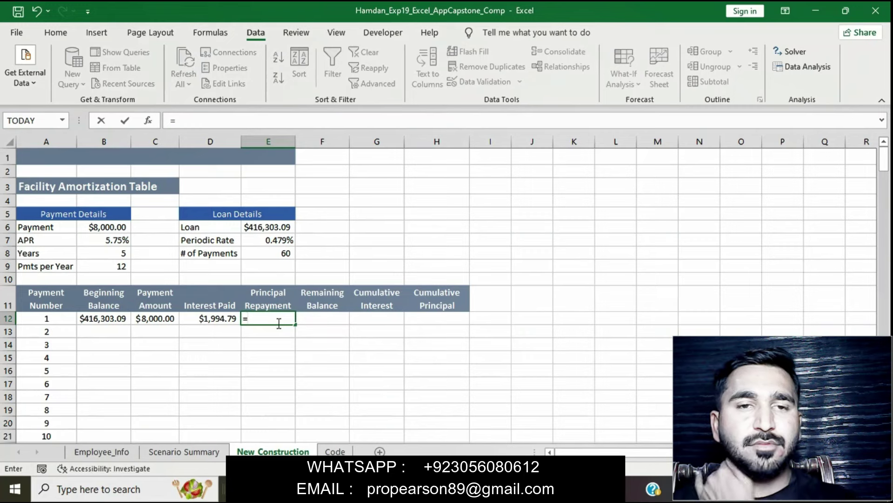
{"action": "type", "text": "C12-"}
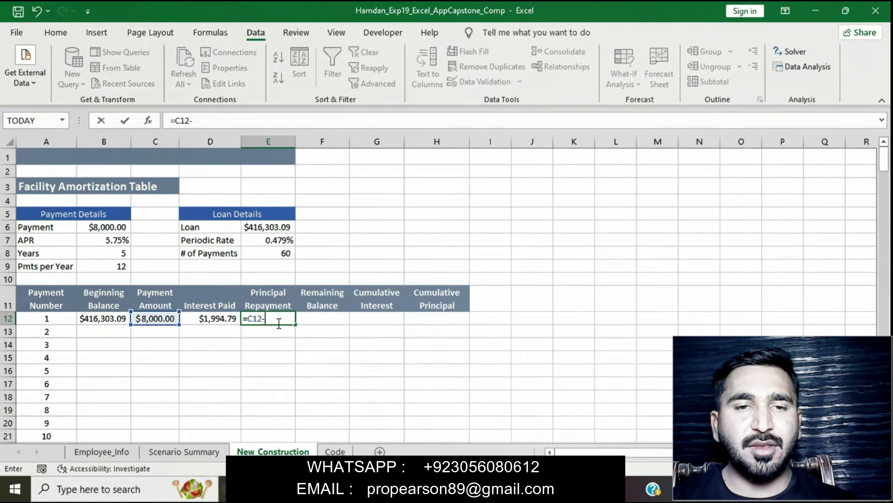
{"action": "type", "text": "D12"}
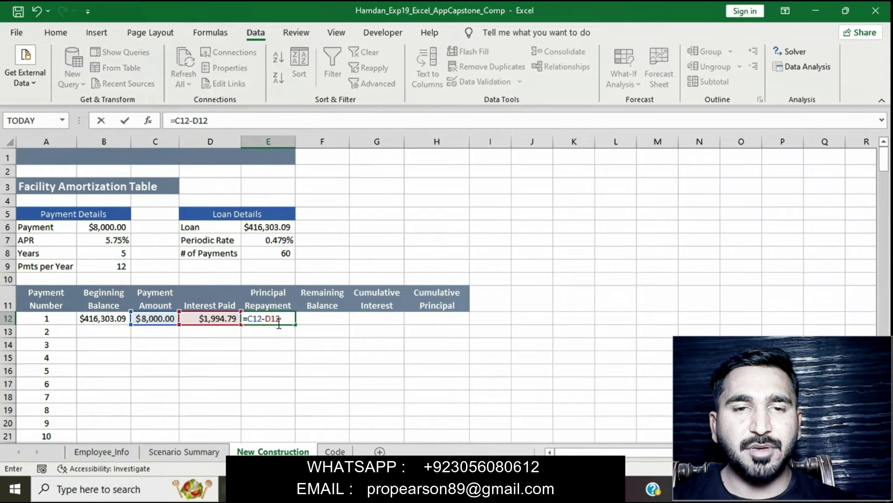
{"action": "key", "text": "Return"}
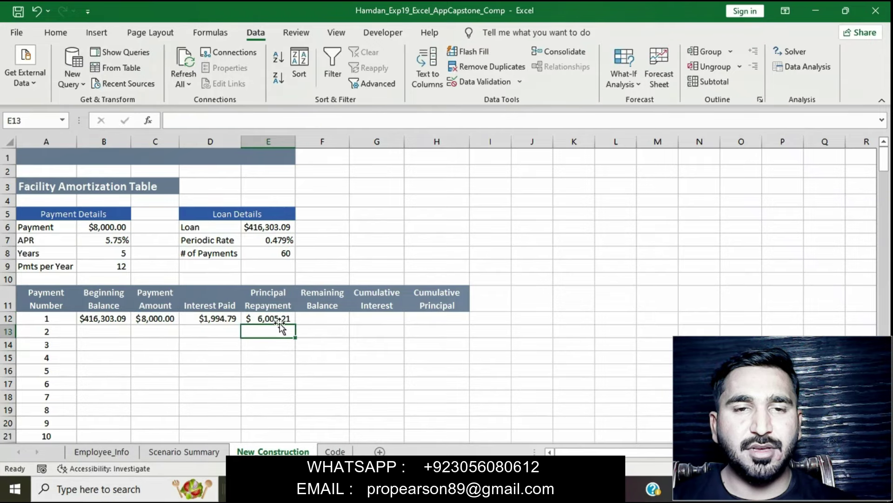
Step: Switch back to the Word instructions and remove the yellow highlighting from instruction 25
{"action": "key", "text": "alt+Tab"}
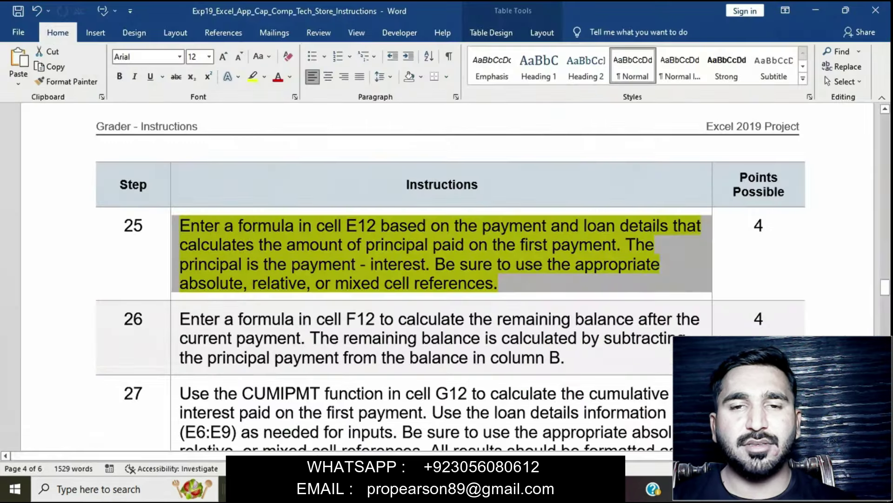
{"action": "left_click", "coordinate": [442, 273]}
{"action": "left_click", "coordinate": [173, 227]}
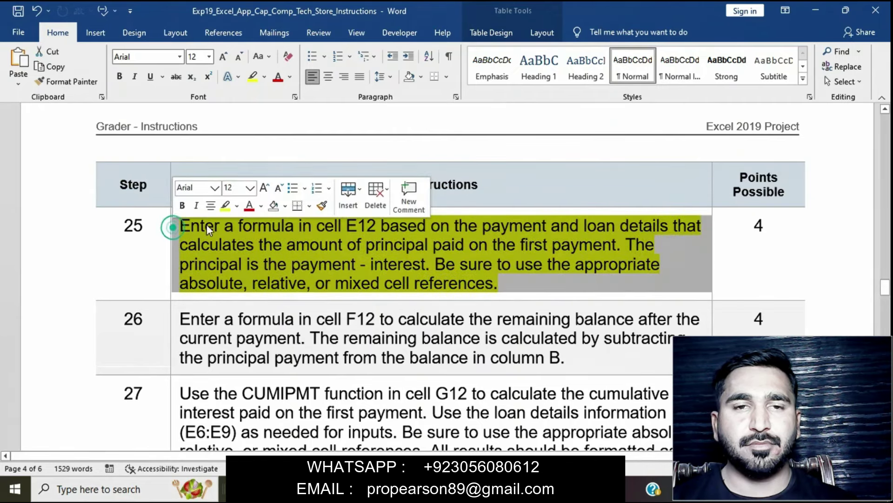
{"action": "left_click", "coordinate": [226, 205]}
Step: Highlight instruction 26 about the remaining balance formula in yellow and keep its text selected for reading
{"action": "scroll", "coordinate": [266, 263], "scroll_direction": "down", "scroll_amount": 3}
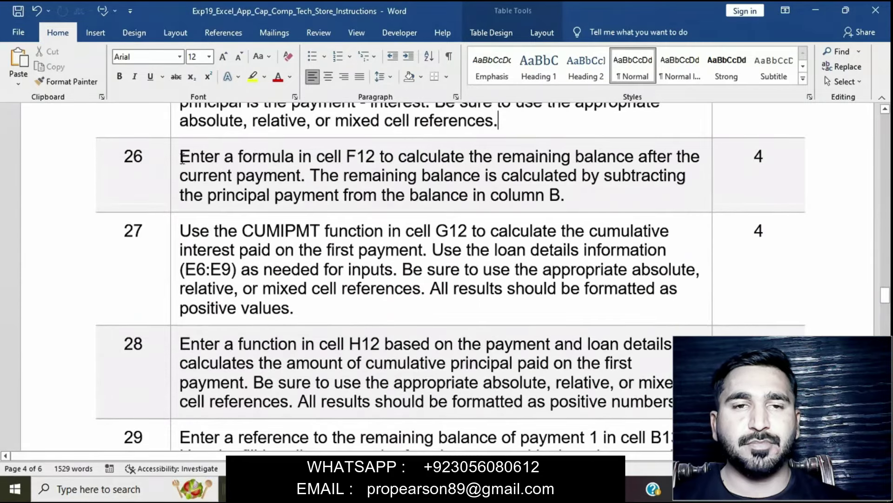
{"action": "left_click", "coordinate": [173, 157]}
{"action": "left_click", "coordinate": [227, 135]}
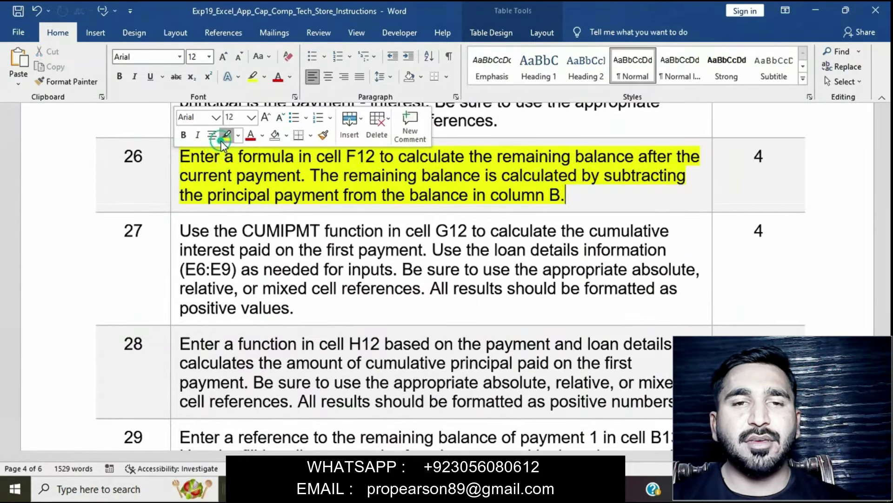
{"action": "left_click", "coordinate": [244, 185]}
{"action": "left_click", "coordinate": [173, 157]}
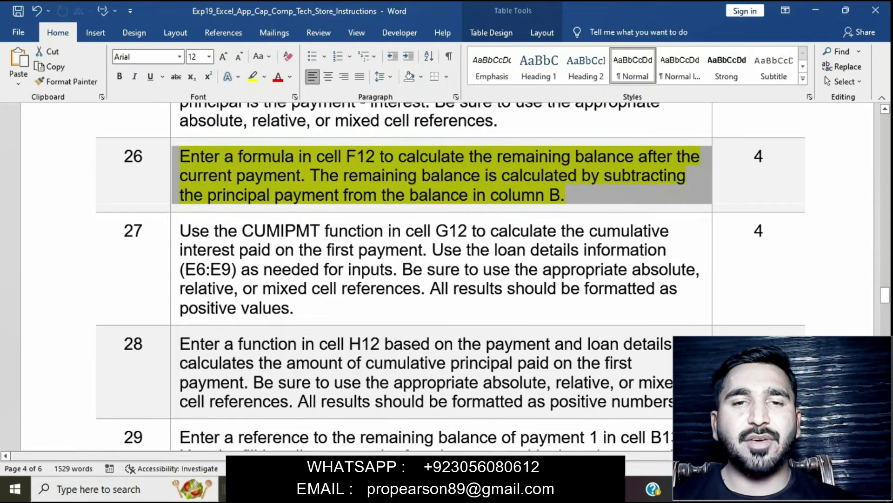
Step: Switch to Excel and enter =B12-E12 in cell F12 to calculate the remaining balance after the first payment
{"action": "key", "text": "alt+Tab"}
{"action": "left_click", "coordinate": [337, 318]}
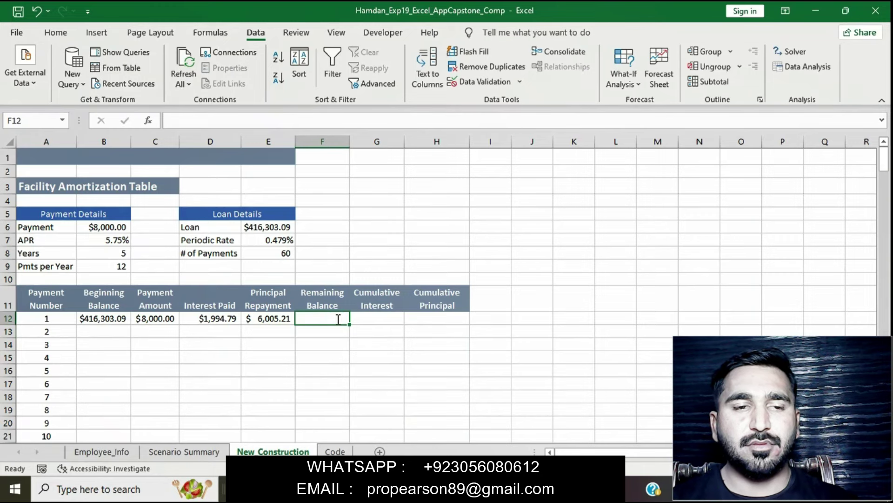
{"action": "type", "text": "="}
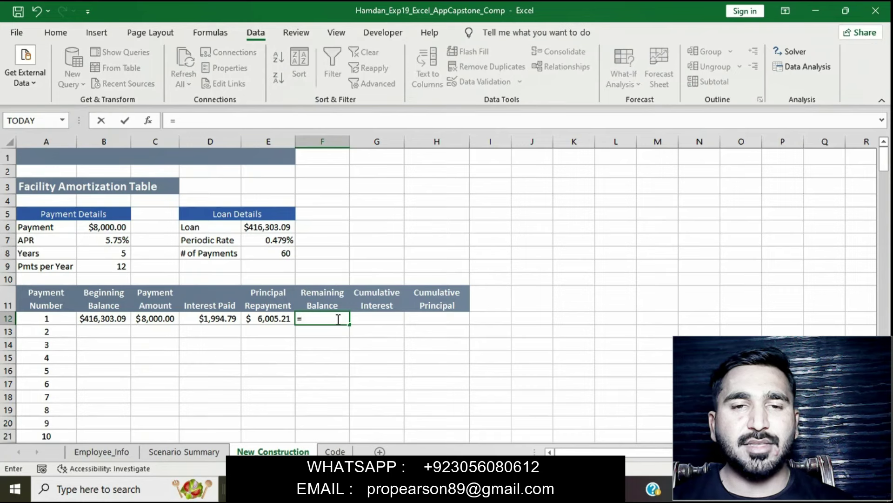
{"action": "type", "text": "B"}
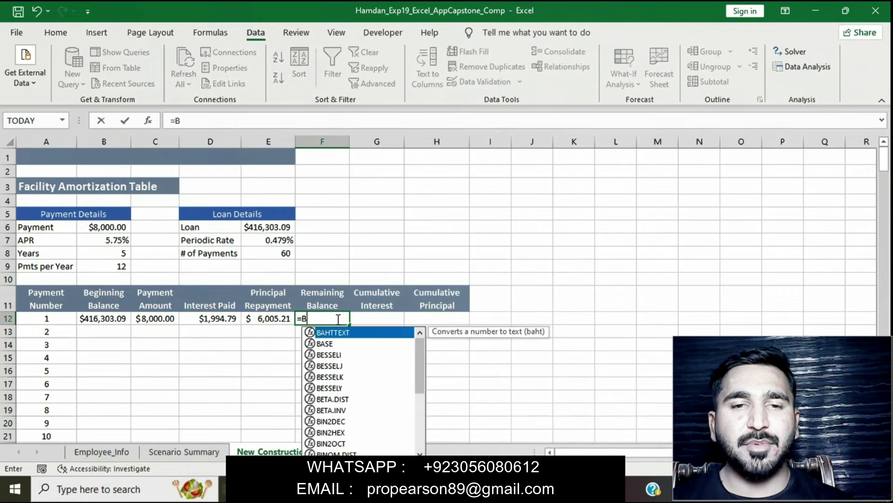
{"action": "type", "text": "12-"}
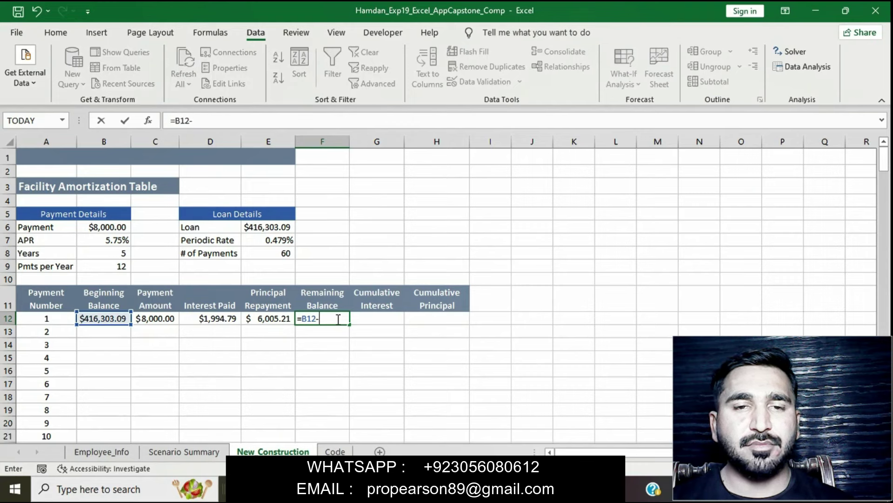
{"action": "type", "text": "E12"}
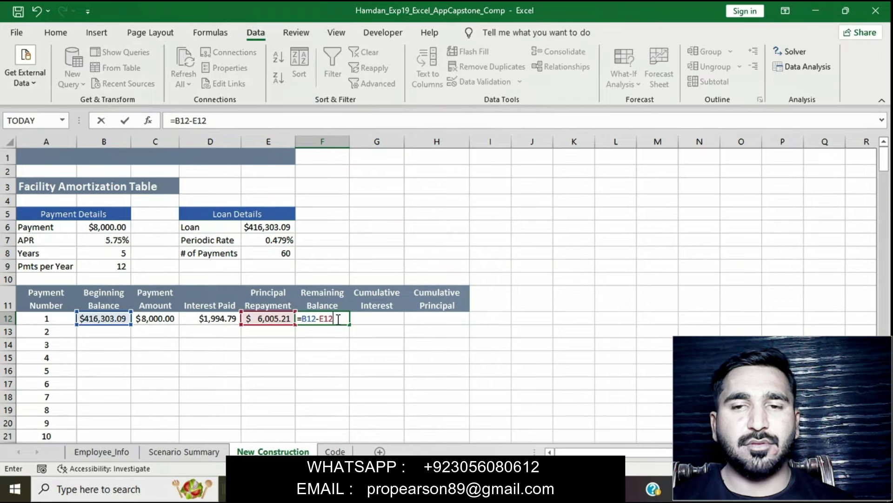
{"action": "key", "text": "Return"}
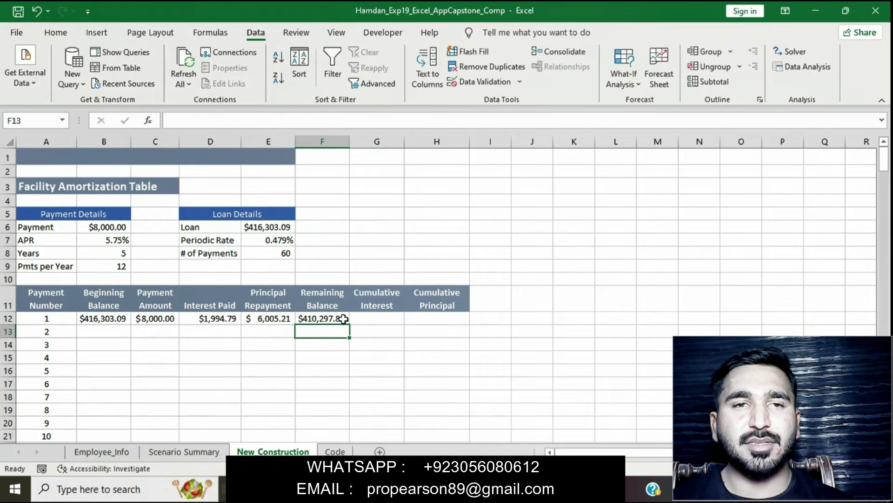
Step: Return to the Word instructions and clear the yellow highlighting from instruction 26
{"action": "left_click", "coordinate": [472, 489]}
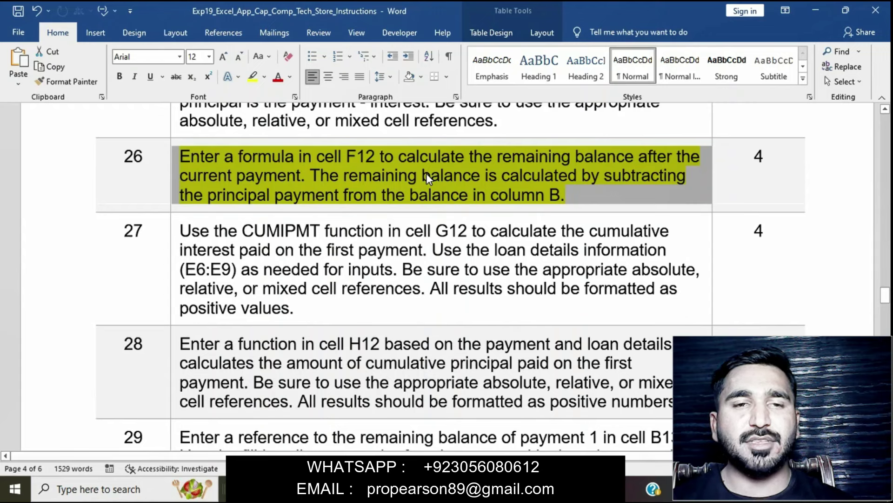
{"action": "left_click", "coordinate": [241, 157]}
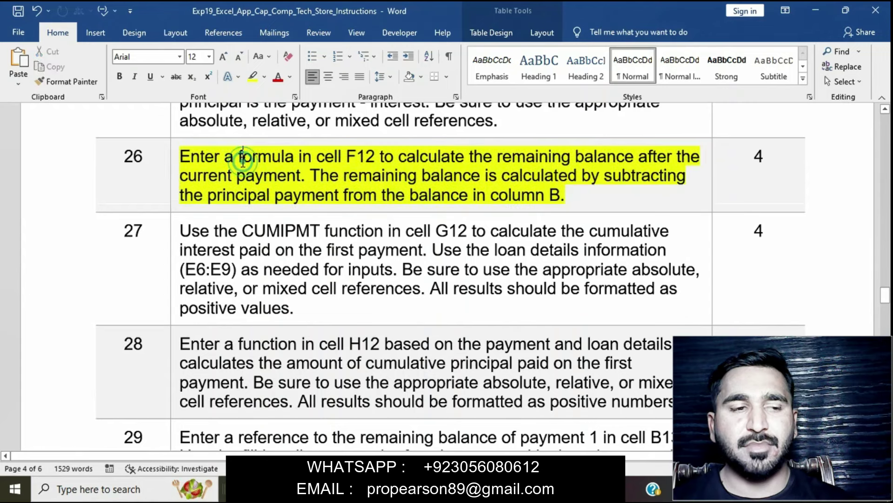
{"action": "left_click", "coordinate": [173, 158]}
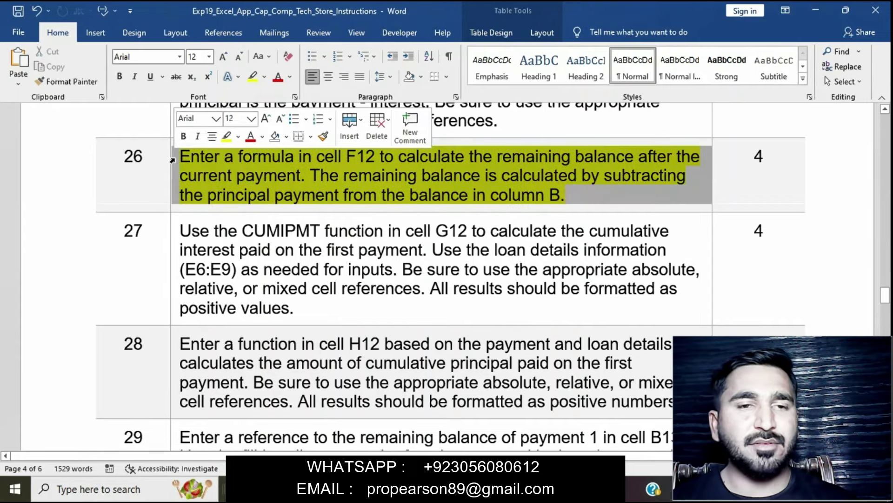
{"action": "left_click", "coordinate": [228, 138]}
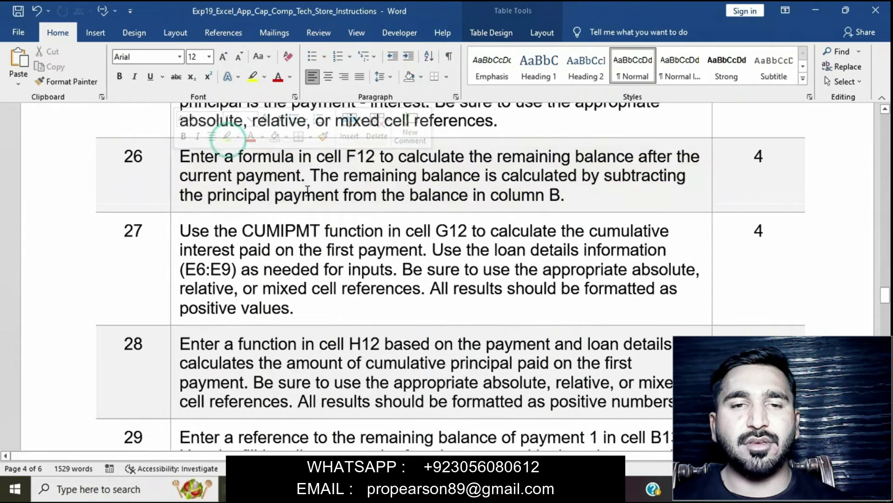
Step: Highlight instruction 27 about the CUMIPMT function in yellow and keep its text selected for reading
{"action": "scroll", "coordinate": [307, 191], "scroll_direction": "down", "scroll_amount": 1}
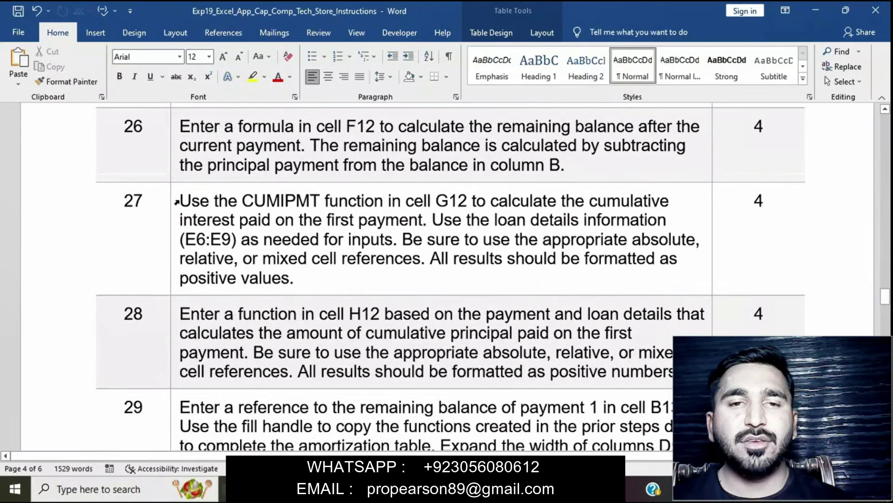
{"action": "left_click", "coordinate": [174, 202]}
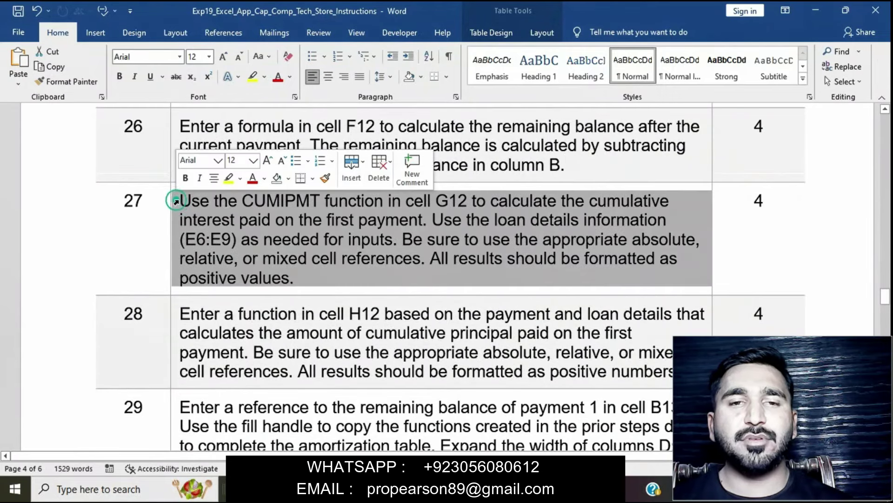
{"action": "left_click", "coordinate": [230, 179]}
{"action": "left_click", "coordinate": [375, 279]}
{"action": "left_click", "coordinate": [175, 203]}
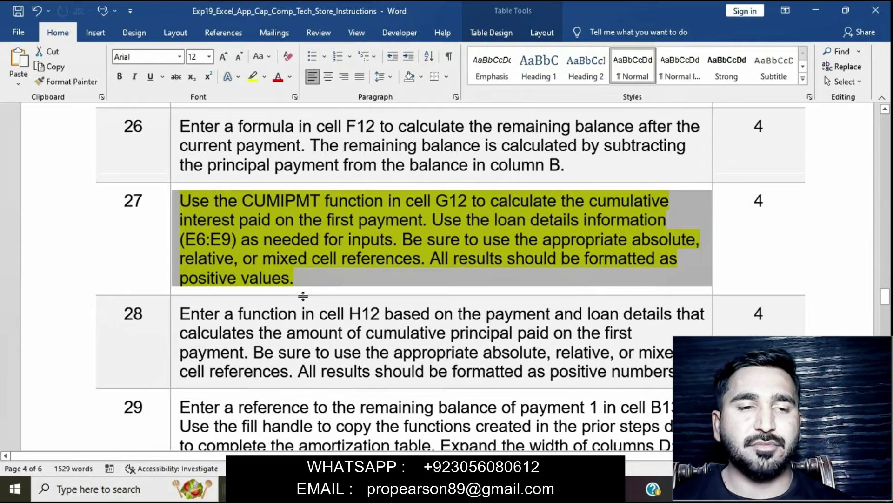
Step: Switch to Excel and start a negated cumulative interest formula in cell G12 with =-CUMIPMT(
{"action": "key", "text": "alt+Tab"}
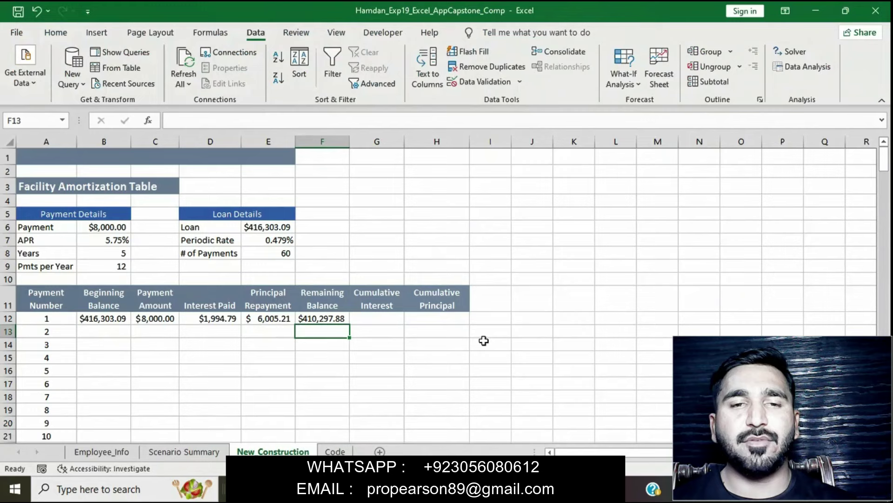
{"action": "left_click", "coordinate": [376, 316]}
{"action": "type", "text": "="}
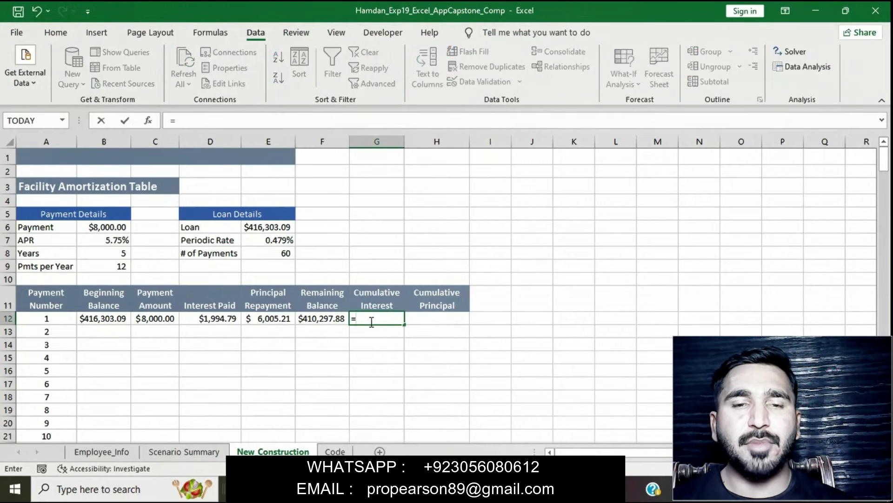
{"action": "type", "text": "-C"}
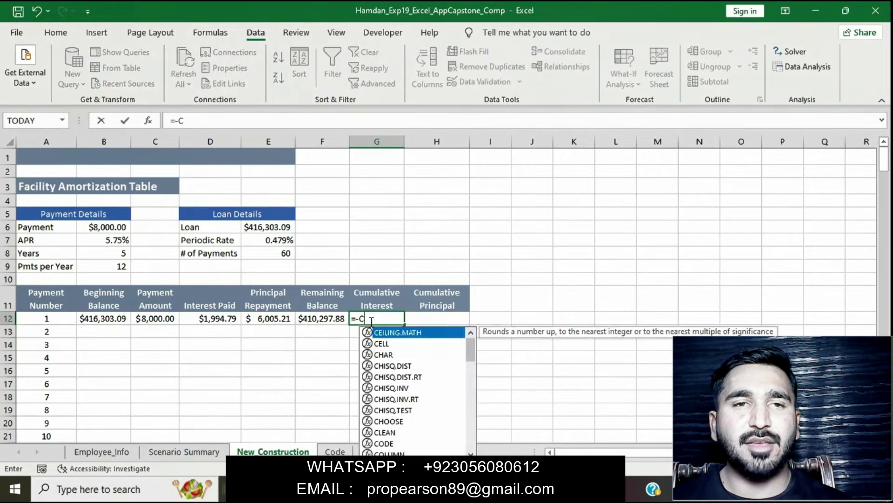
{"action": "type", "text": "UM"}
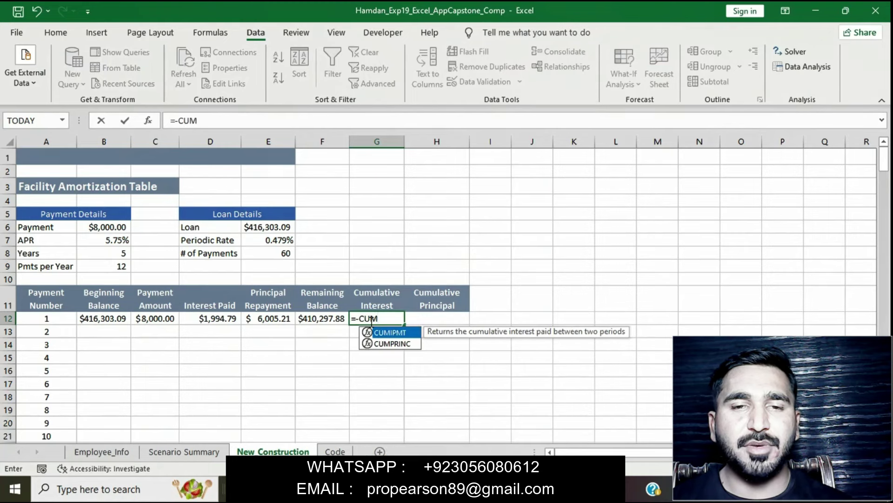
{"action": "type", "text": "IP"}
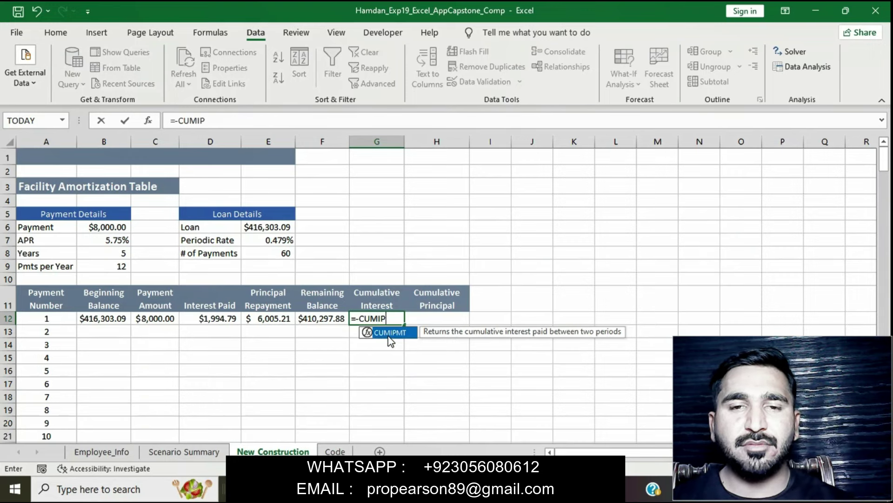
{"action": "type", "text": "MT"}
{"action": "double_click", "coordinate": [389, 333]}
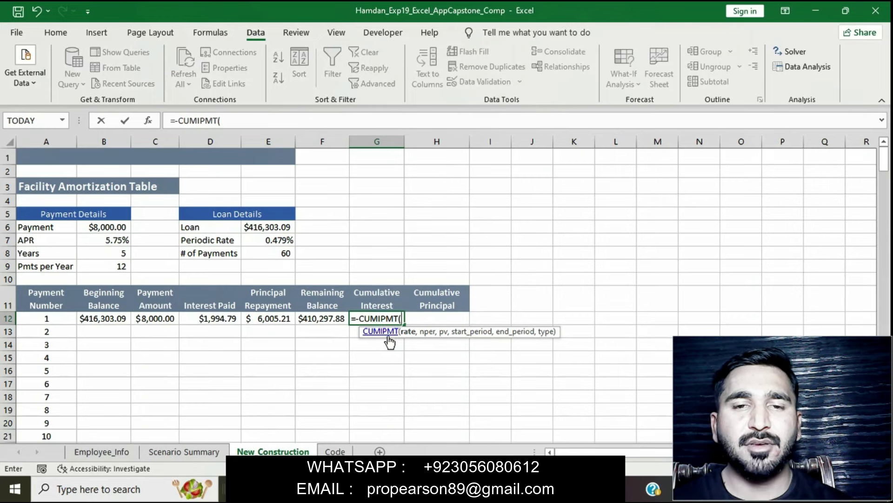
Step: Add $E$7 as the rate, $E$8 as the number of periods and $B12 as the present value to the G12 formula
{"action": "type", "text": "$E"}
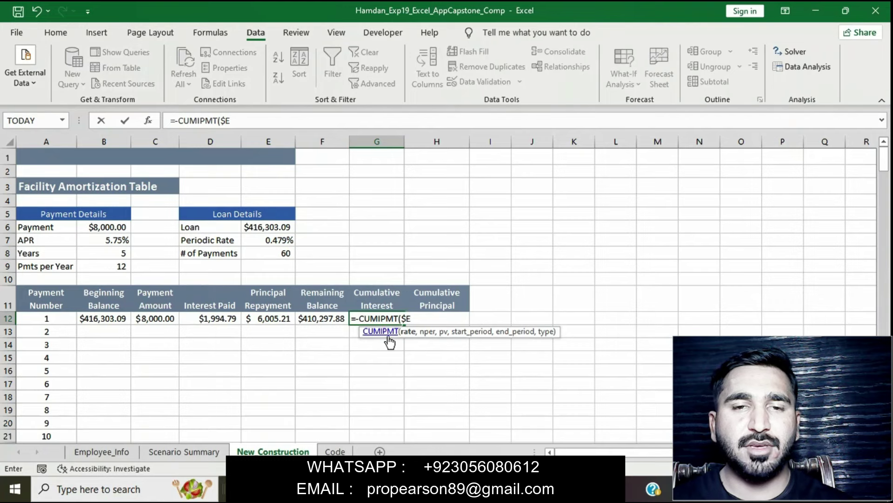
{"action": "type", "text": "$7"}
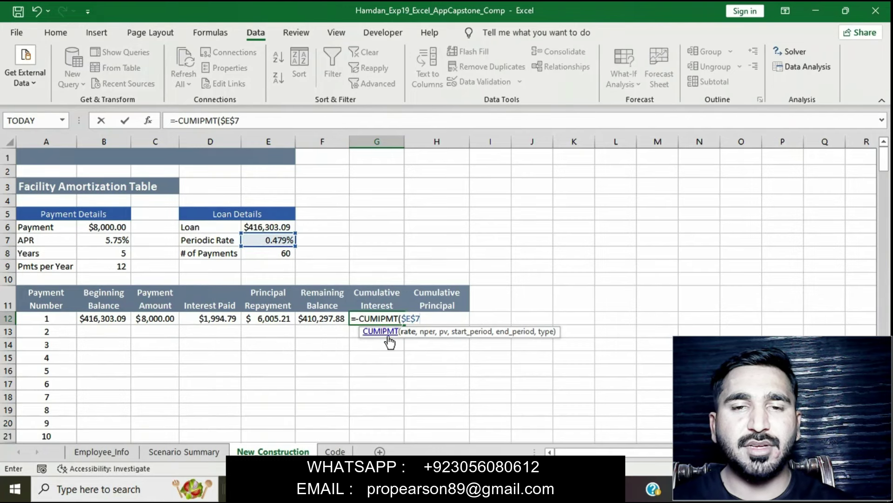
{"action": "type", "text": ","}
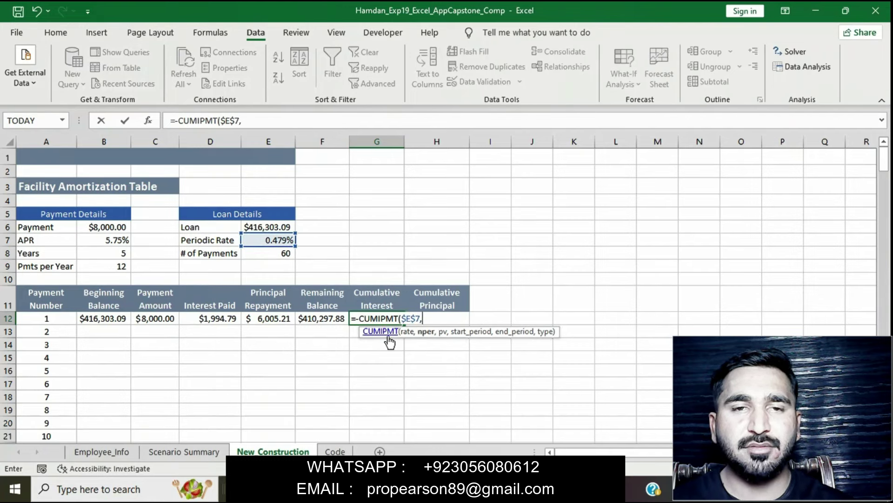
{"action": "type", "text": "$"}
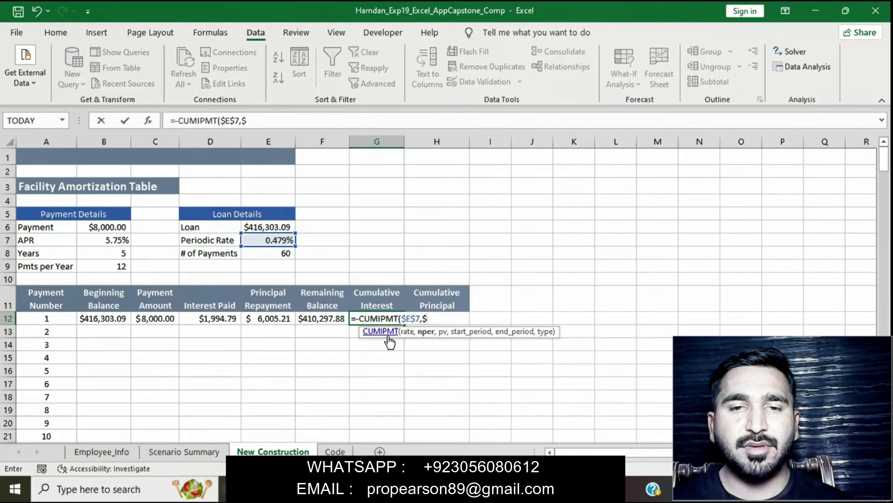
{"action": "type", "text": "E$8"}
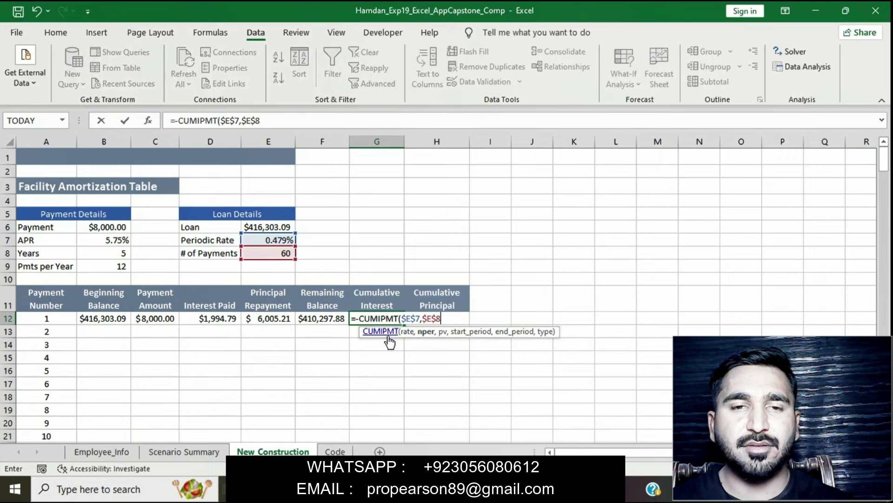
{"action": "type", "text": ",$"}
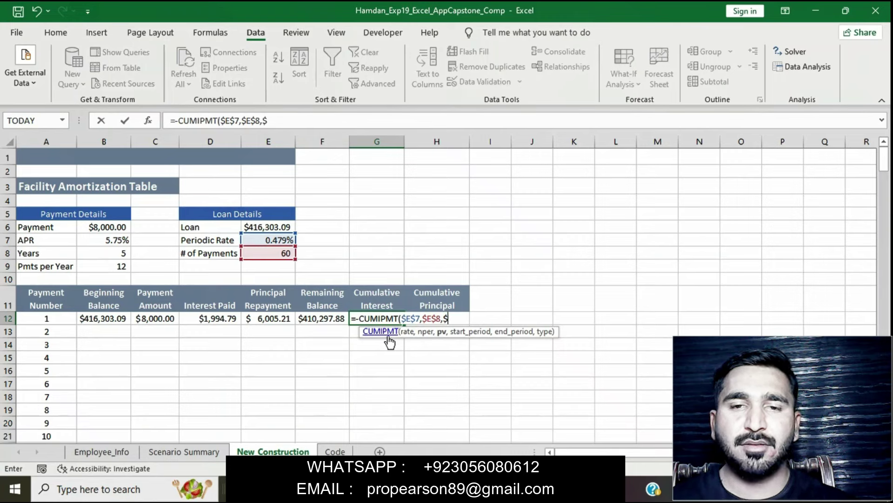
{"action": "type", "text": "B12"}
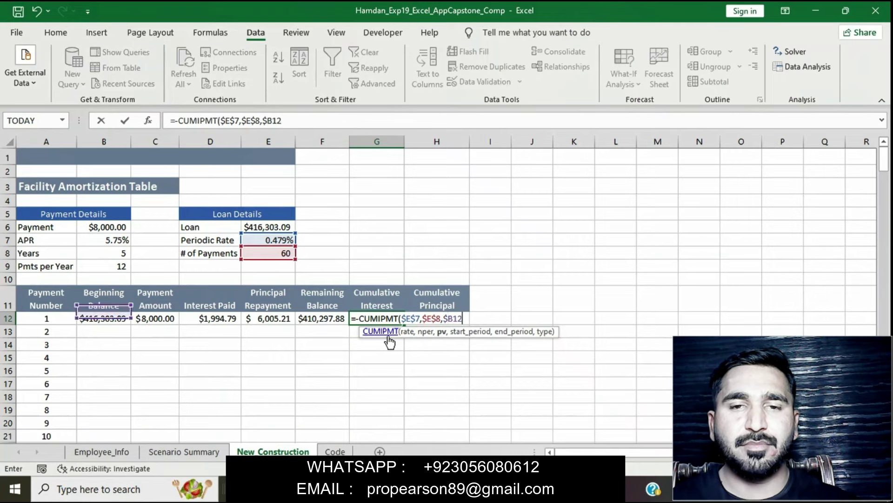
Step: Add $A12 as the start period and a final 0 to the G12 formula, close the parenthesis and try to enter it
{"action": "type", "text": ",$A12"}
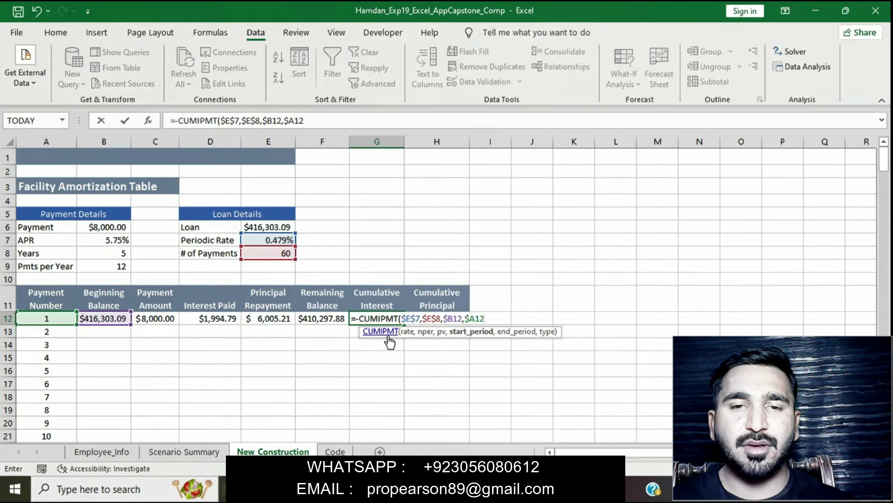
{"action": "type", "text": ",$"}
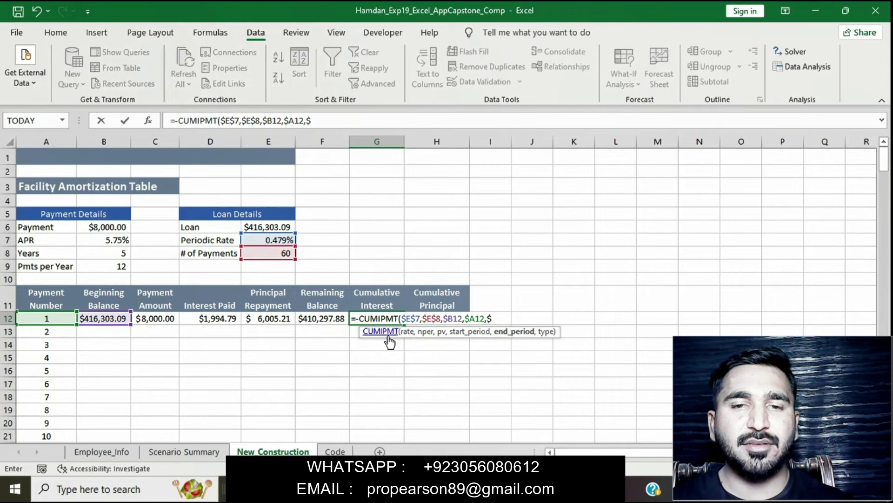
{"action": "key", "text": "BackSpace"}
{"action": "type", "text": "0)"}
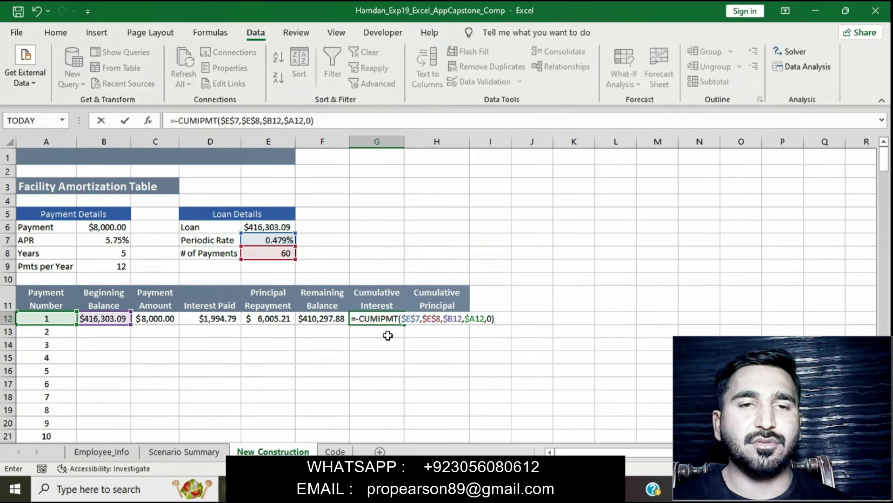
{"action": "key", "text": "Return"}
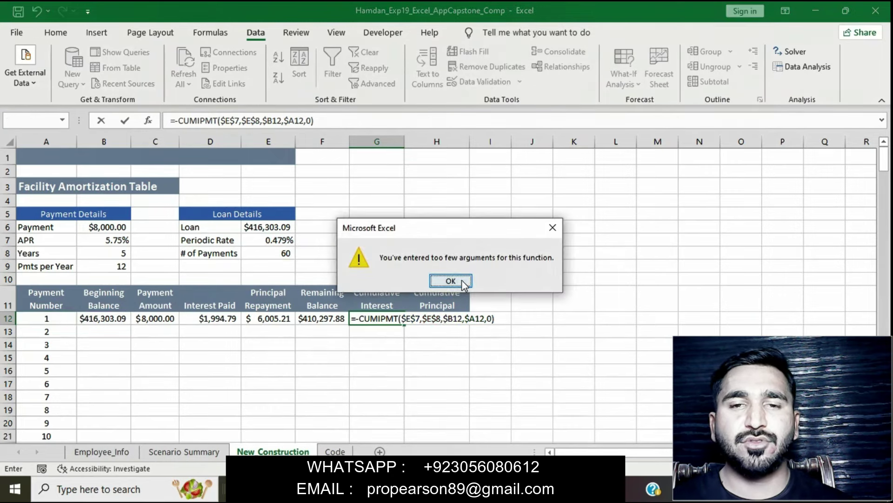
{"action": "left_click", "coordinate": [461, 280]}
Step: Insert $A12 as the end period before the final 0 in the G12 formula and enter it
{"action": "left_click", "coordinate": [308, 121]}
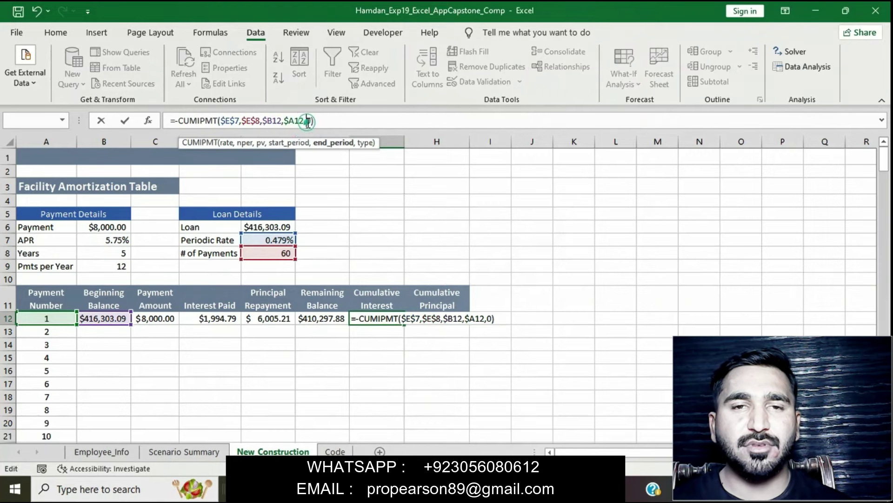
{"action": "type", "text": "$"}
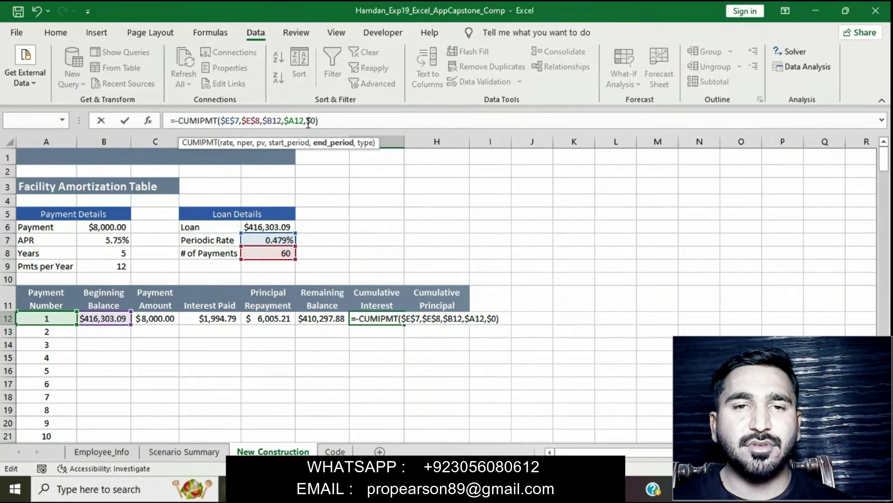
{"action": "type", "text": "A12"}
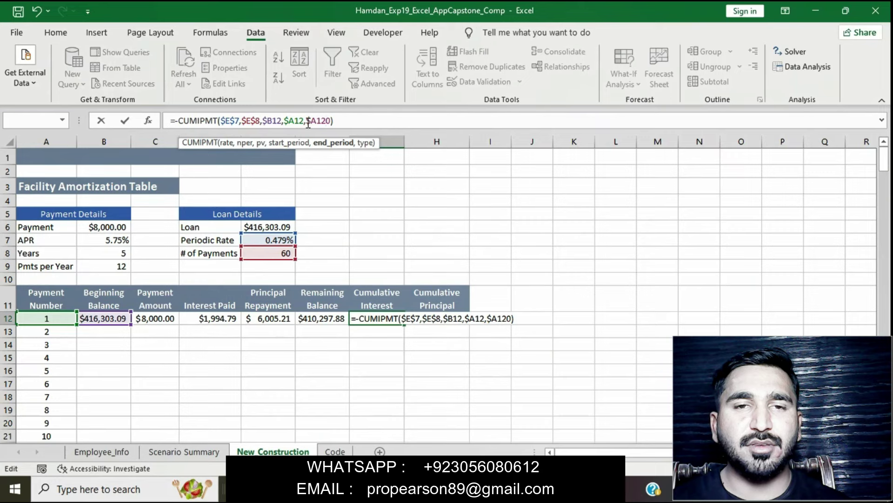
{"action": "type", "text": ","}
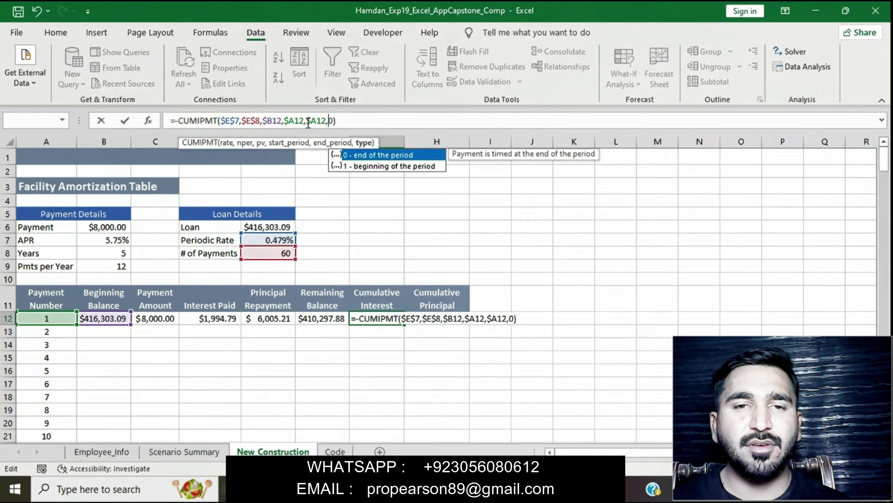
{"action": "left_click", "coordinate": [366, 121]}
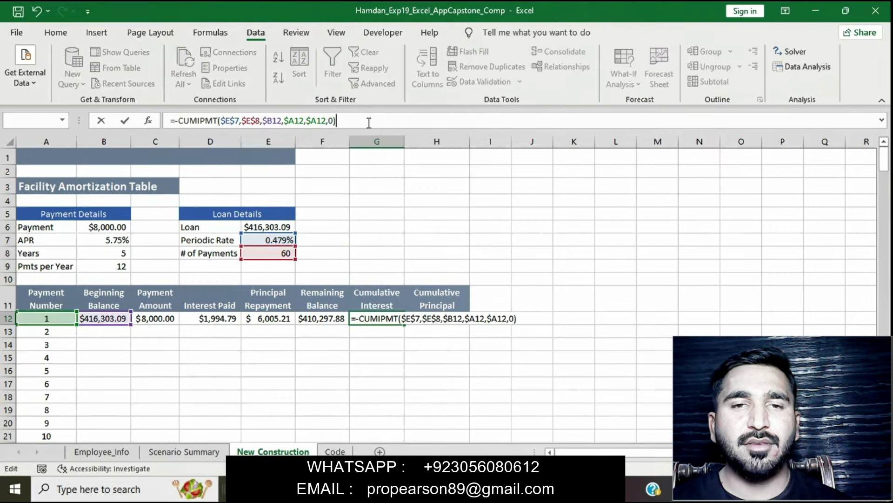
{"action": "key", "text": "Return"}
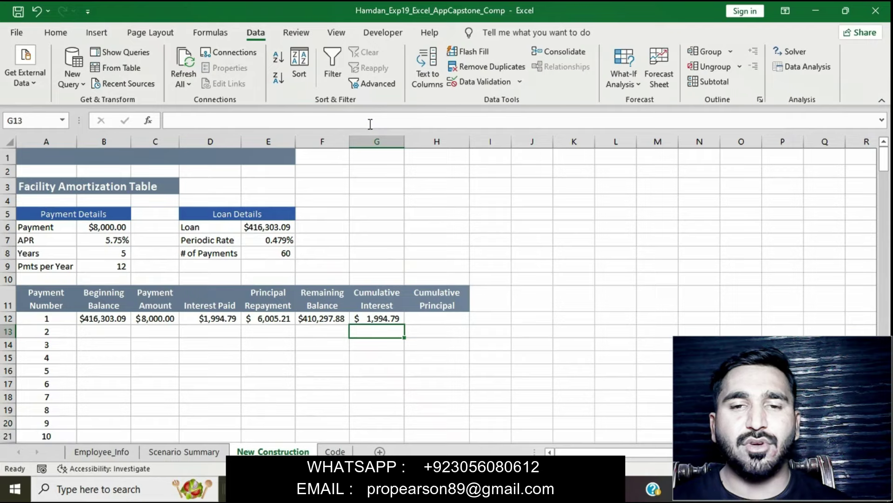
Step: Return to the Word instructions and clear the yellow highlighting from instruction 27
{"action": "key", "text": "alt+Tab"}
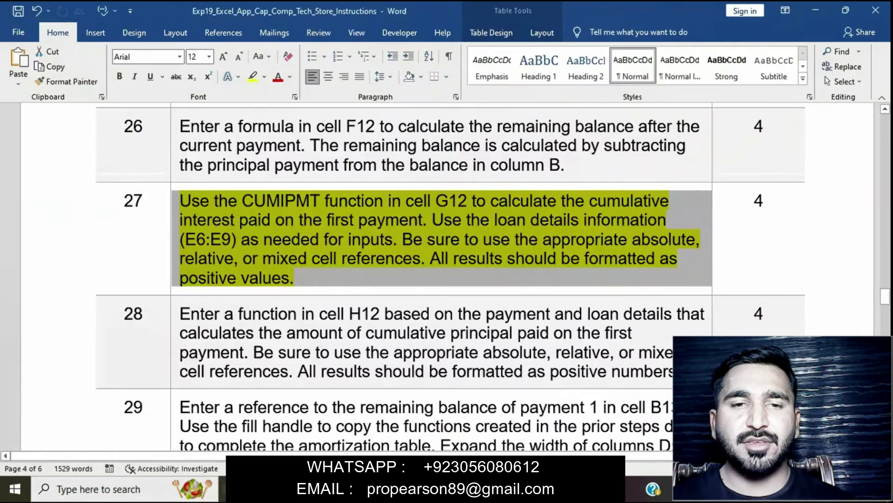
{"action": "left_click", "coordinate": [403, 251]}
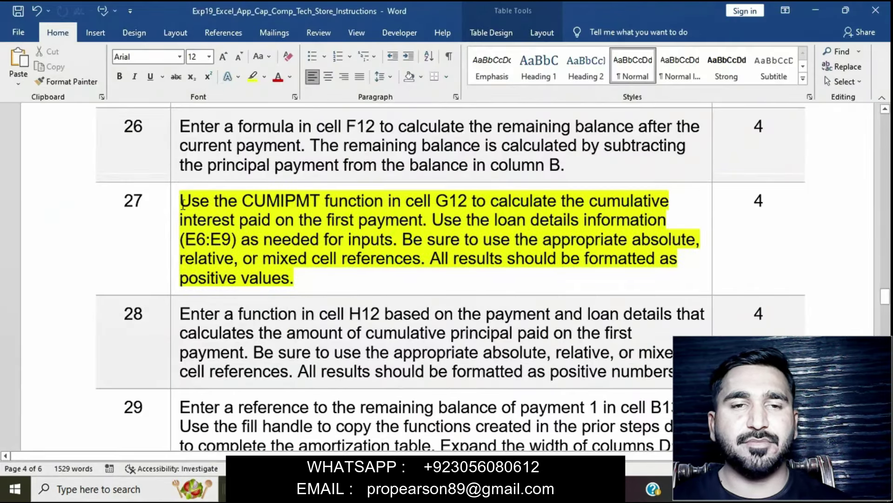
{"action": "left_click", "coordinate": [173, 202]}
{"action": "left_click", "coordinate": [224, 177]}
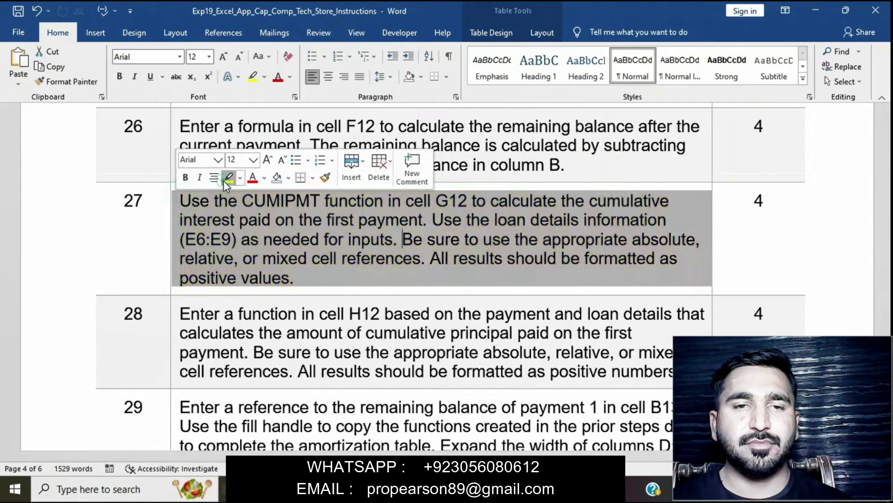
{"action": "left_click", "coordinate": [294, 251]}
Step: Highlight instruction 28 about the cumulative principal function in yellow and select its text for reading
{"action": "scroll", "coordinate": [294, 252], "scroll_direction": "down", "scroll_amount": 2}
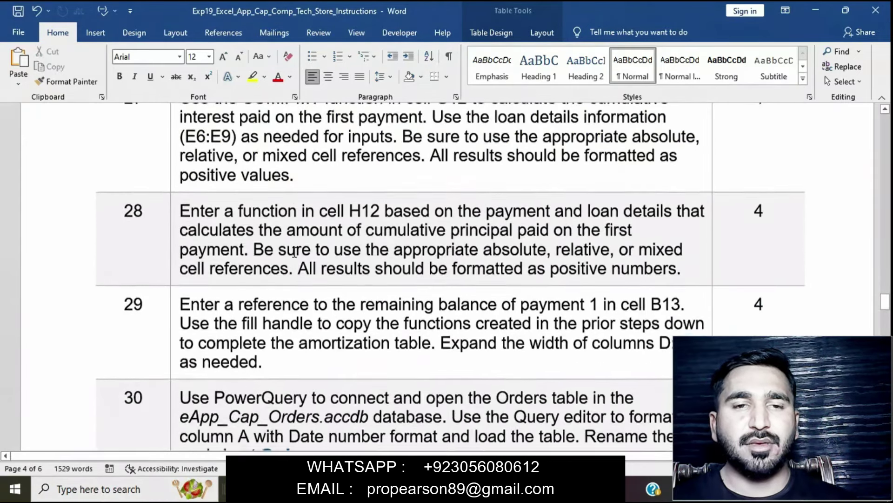
{"action": "left_click", "coordinate": [175, 207]}
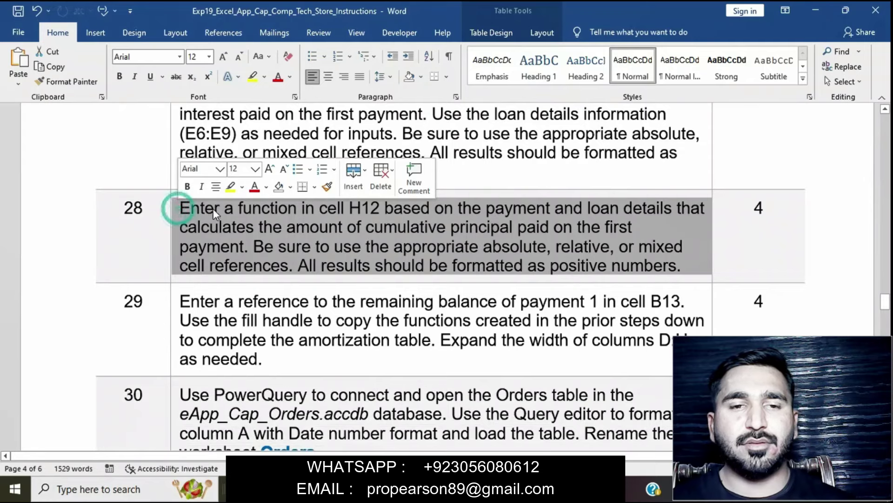
{"action": "left_click", "coordinate": [230, 186]}
{"action": "left_click", "coordinate": [249, 212]}
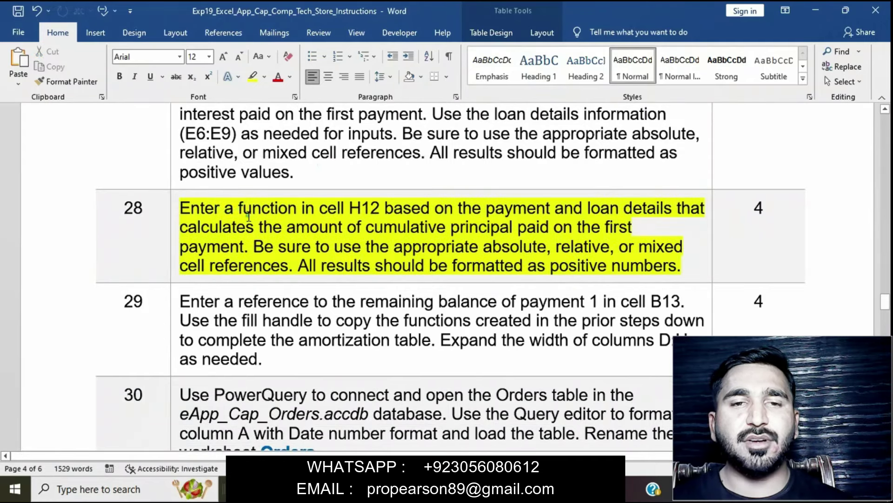
{"action": "left_click", "coordinate": [175, 207]}
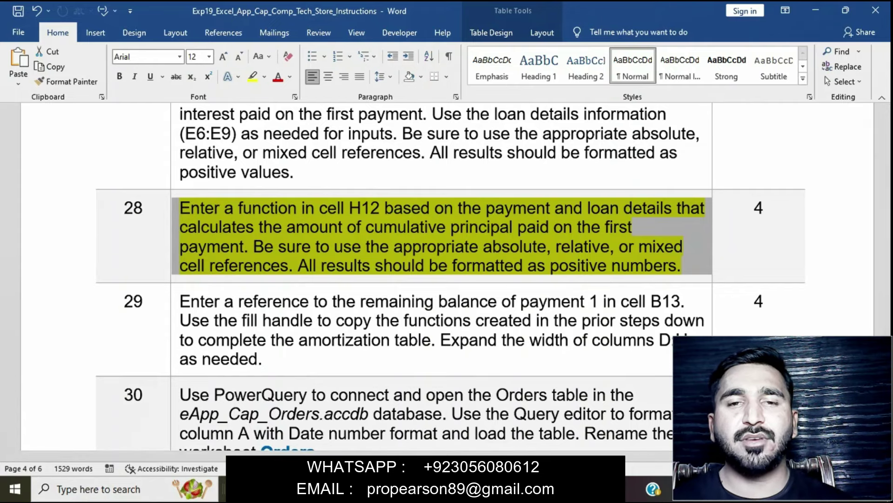
Step: Switch to Excel and start a negated cumulative principal formula in cell H12 with =-CUMPRINC(
{"action": "key", "text": "alt+Tab"}
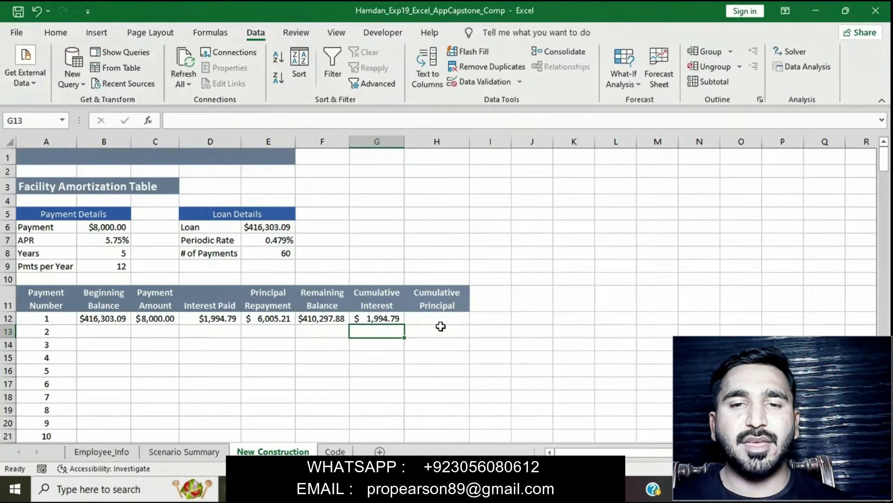
{"action": "left_click", "coordinate": [437, 320]}
{"action": "double_click", "coordinate": [437, 317]}
{"action": "type", "text": "="}
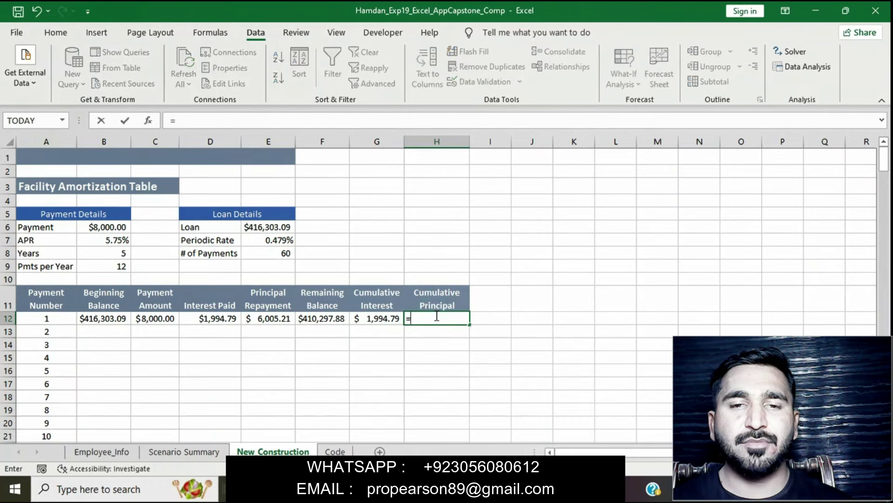
{"action": "type", "text": "-"}
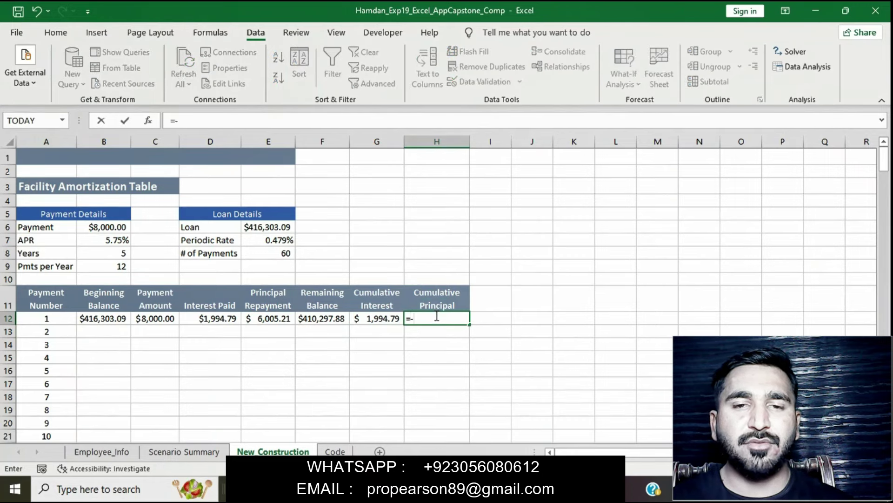
{"action": "type", "text": "CUM"}
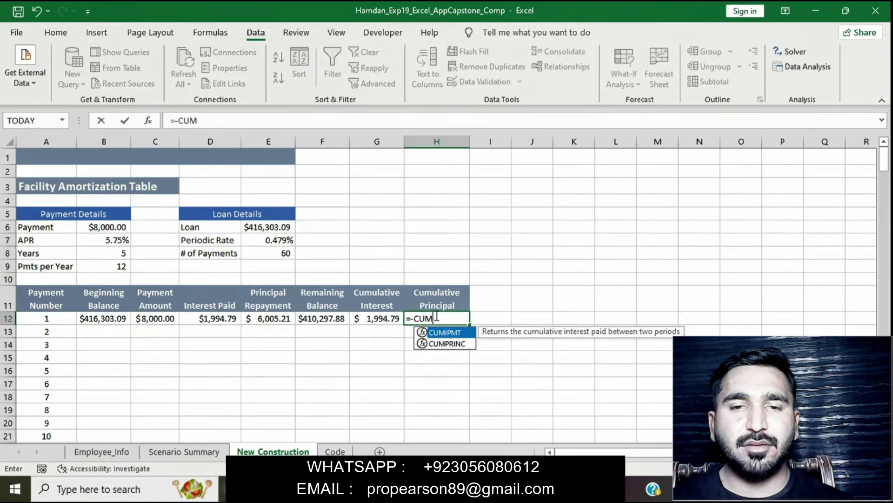
{"action": "type", "text": "PR"}
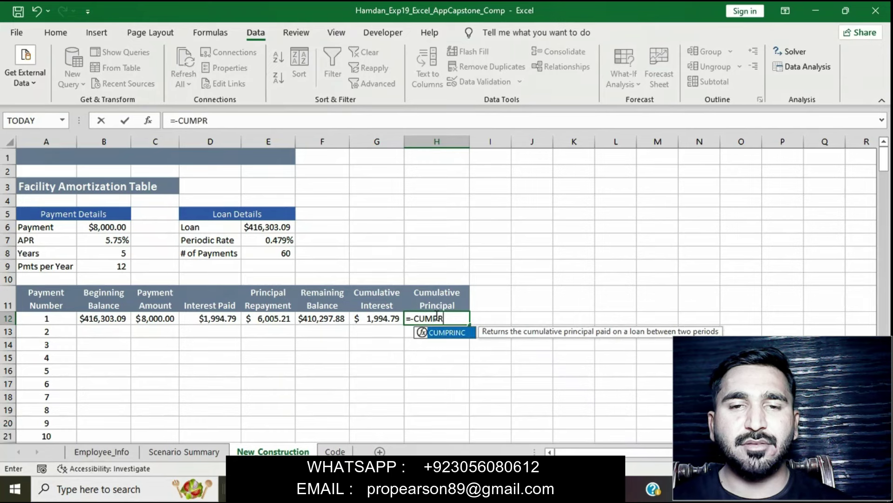
{"action": "type", "text": "INC"}
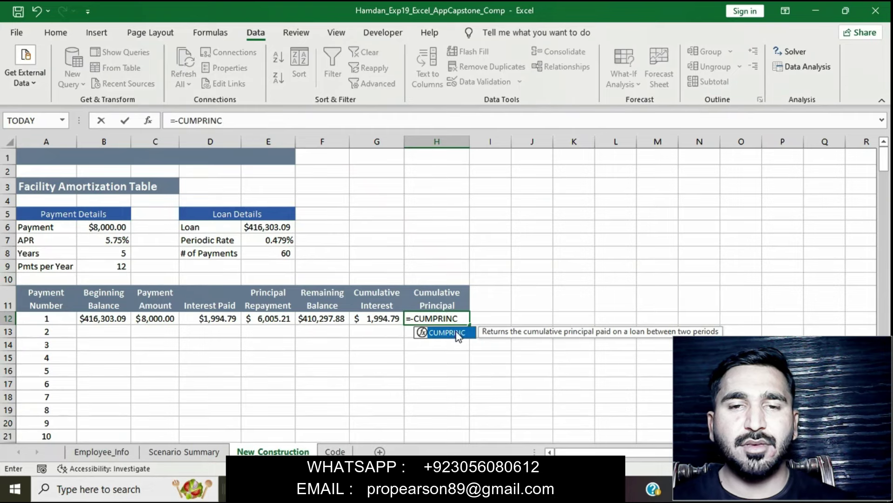
{"action": "double_click", "coordinate": [447, 332]}
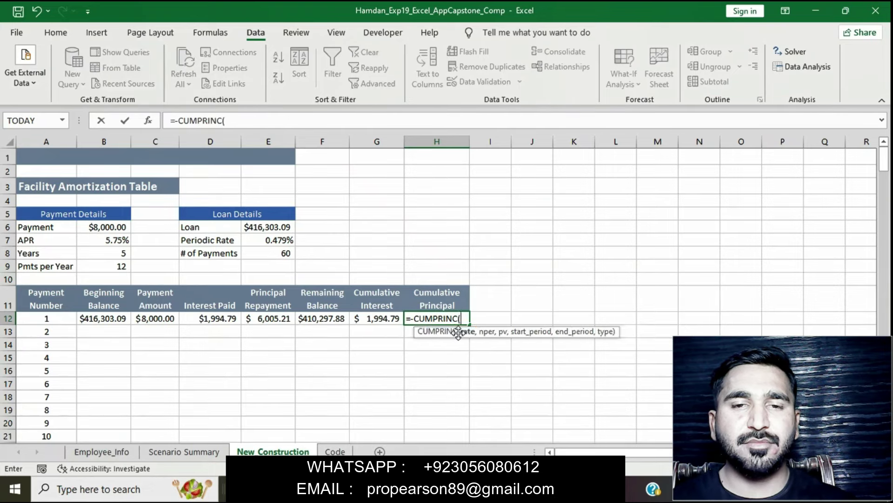
Step: Add $E$7 as the rate and $E$8 as the number of periods to the H12 formula
{"action": "left_click", "coordinate": [358, 118]}
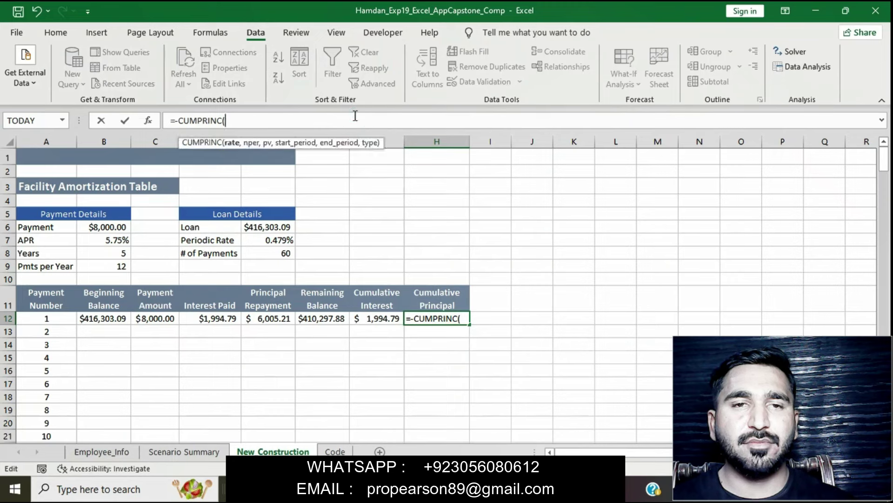
{"action": "type", "text": "E"}
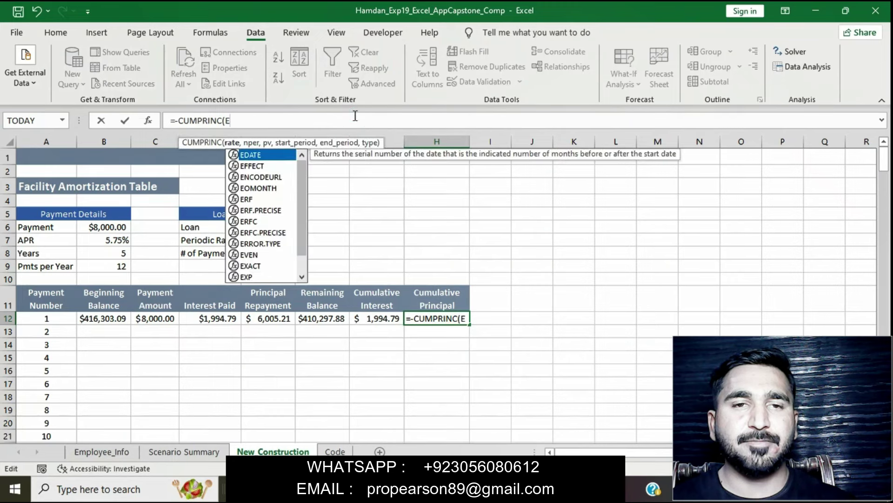
{"action": "key", "text": "Escape"}
{"action": "key", "text": "BackSpace"}
{"action": "type", "text": "$E$7"}
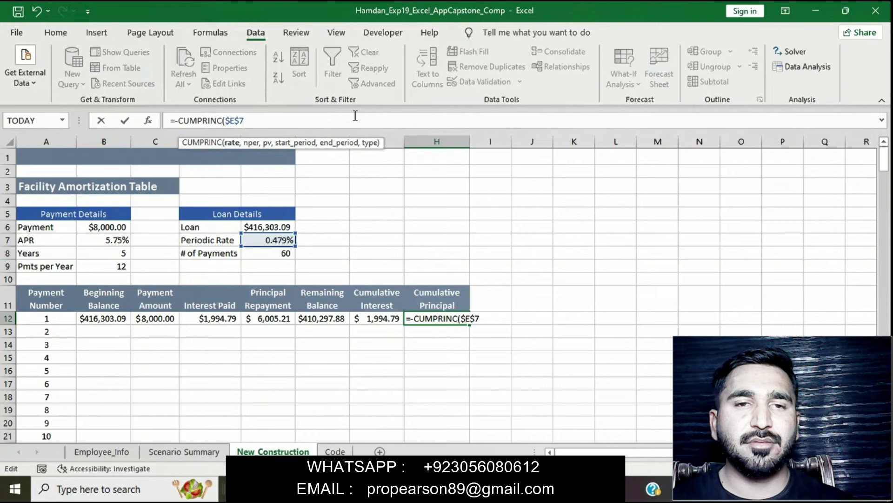
{"action": "type", "text": ",$E$"}
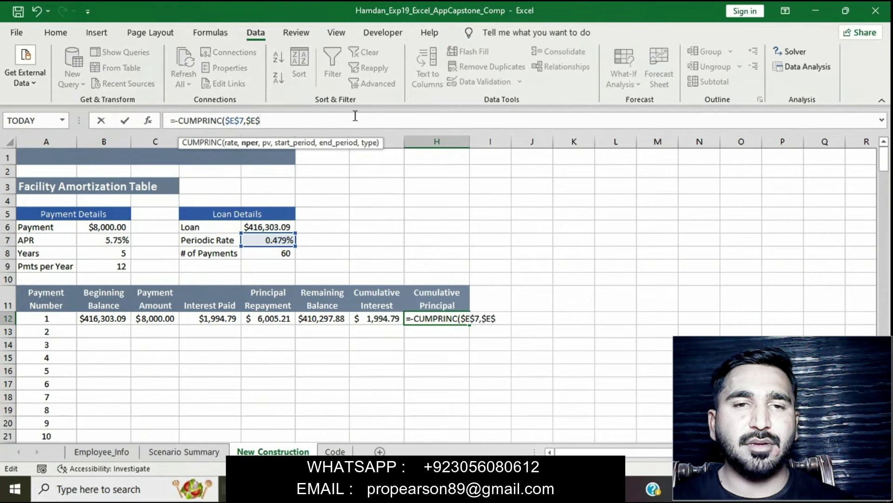
{"action": "type", "text": "8"}
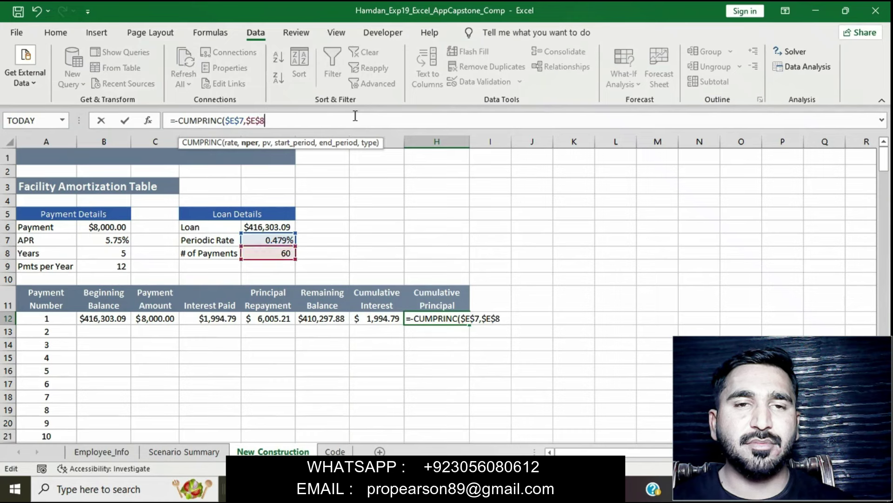
{"action": "type", "text": ","}
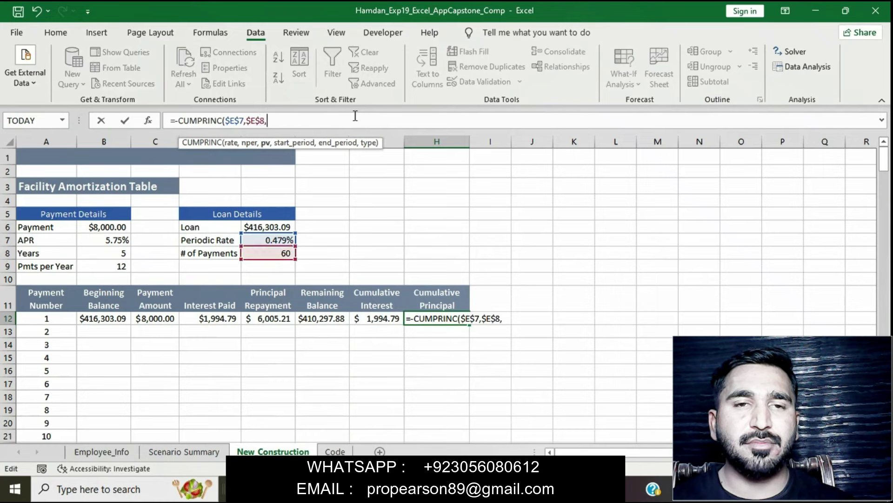
Step: Complete the H12 cumulative principal formula with $E$6 as present value, $A$12 as start period, A12 as end period and type 0
{"action": "type", "text": "$"}
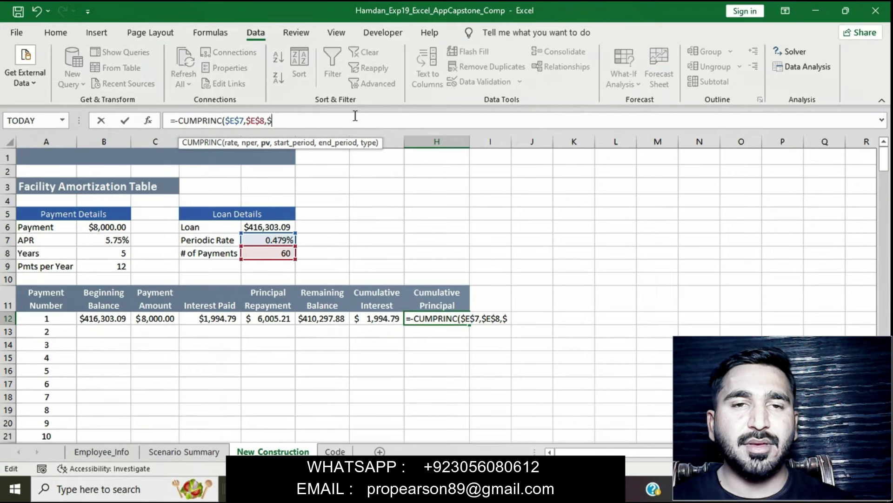
{"action": "type", "text": "E$"}
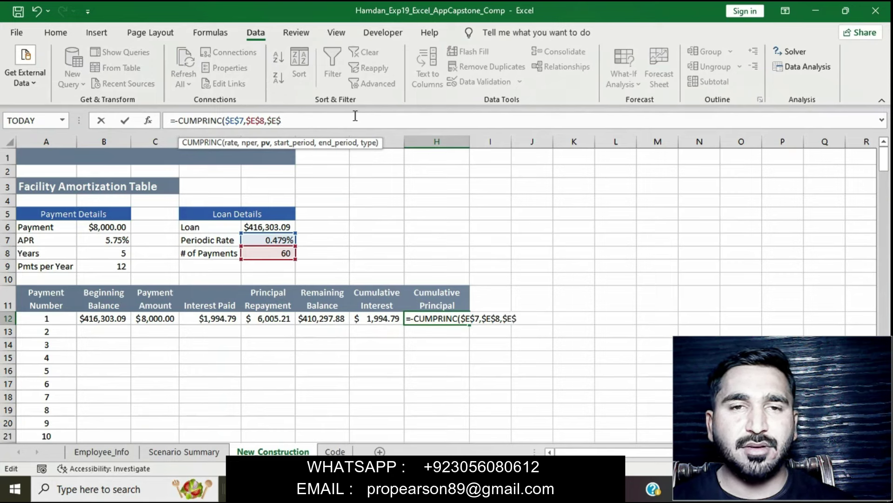
{"action": "type", "text": "6,$"}
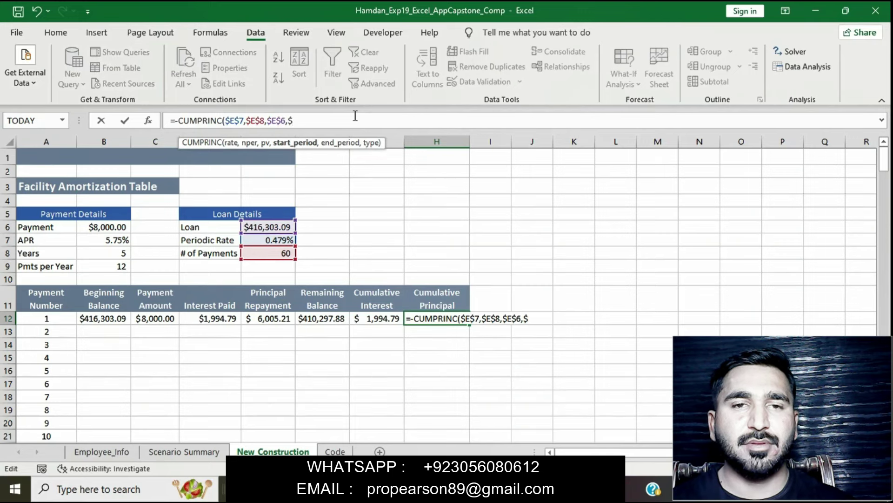
{"action": "type", "text": "A$12"}
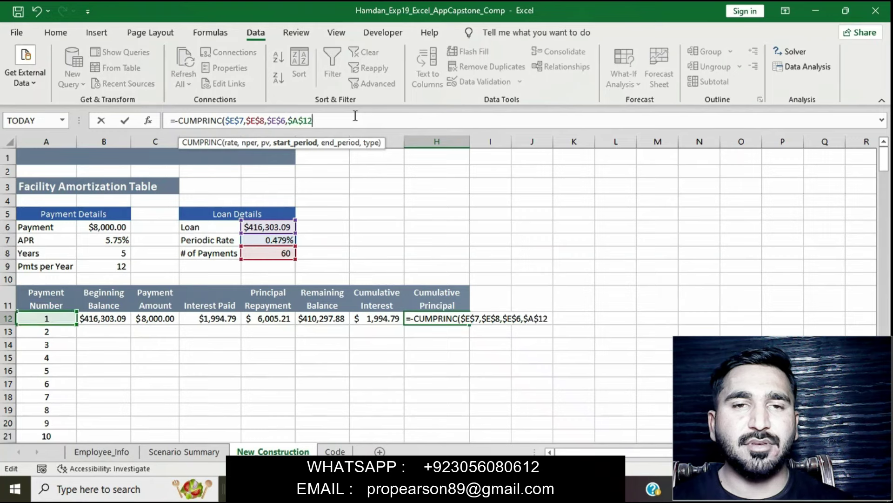
{"action": "type", "text": ","}
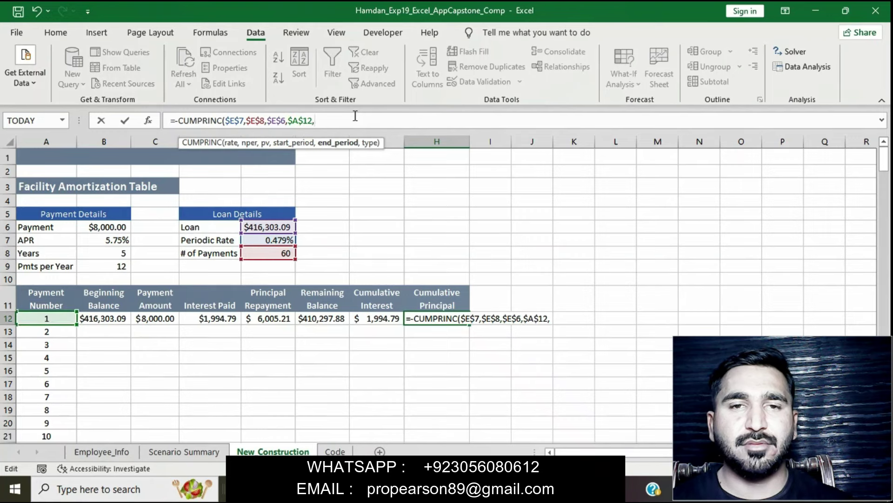
{"action": "type", "text": "A"}
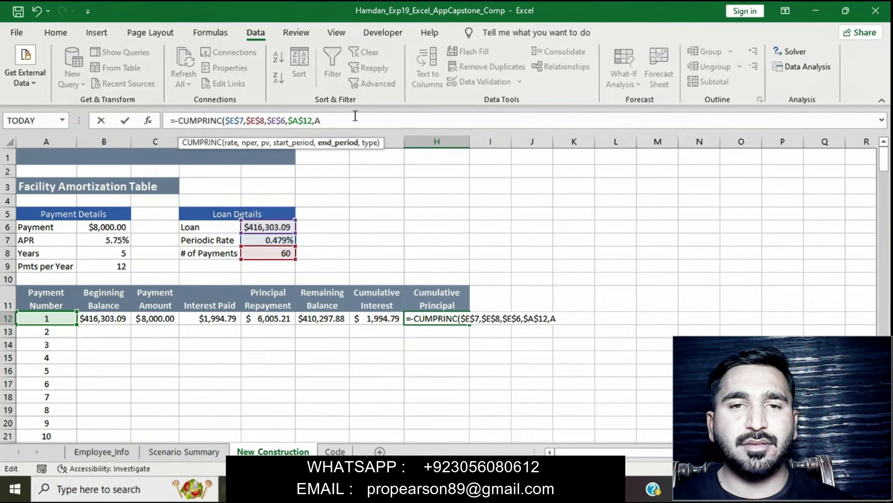
{"action": "type", "text": "12,0"}
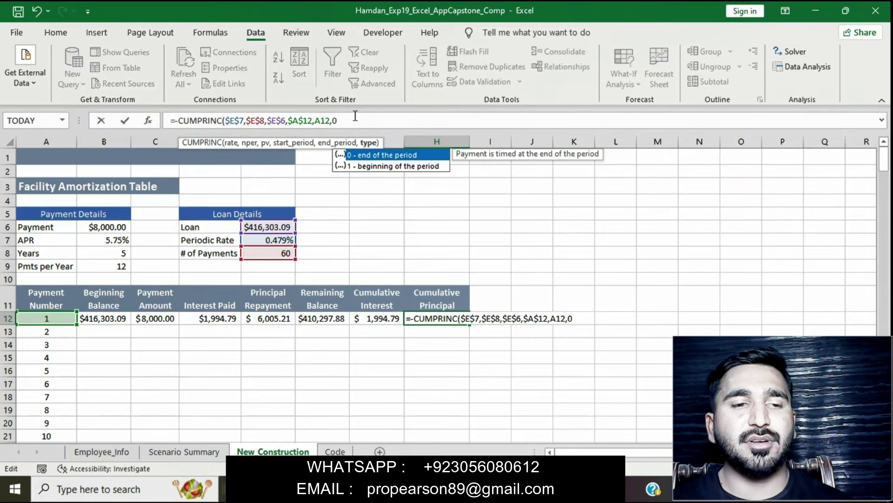
{"action": "type", "text": ")"}
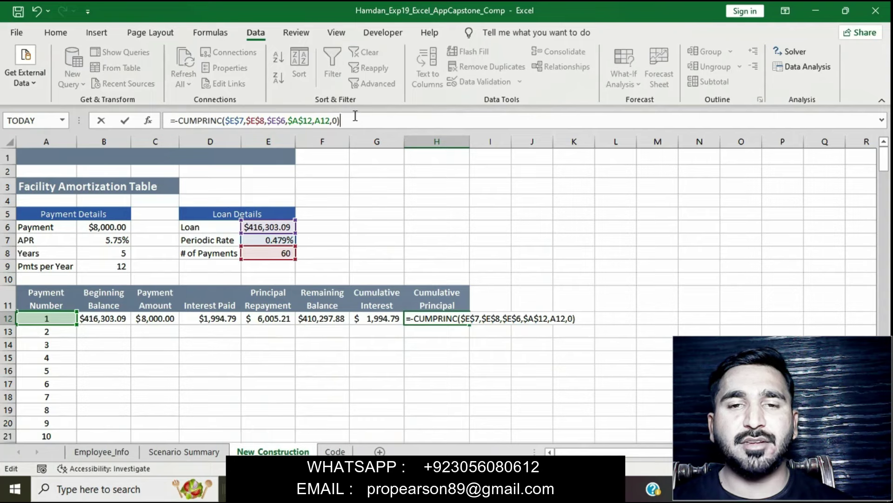
{"action": "key", "text": "Return"}
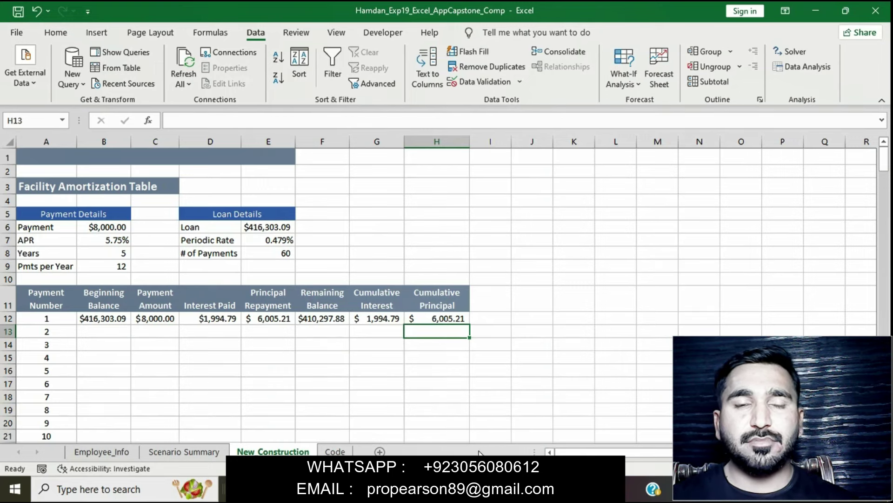
Step: Return to the Word instructions and clear the yellow highlighting from instruction 28
{"action": "left_click", "coordinate": [468, 489]}
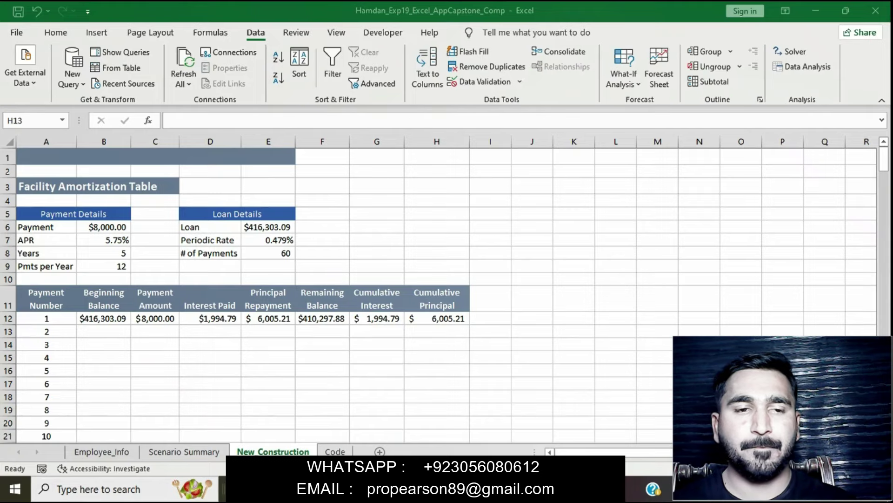
{"action": "left_click", "coordinate": [467, 489]}
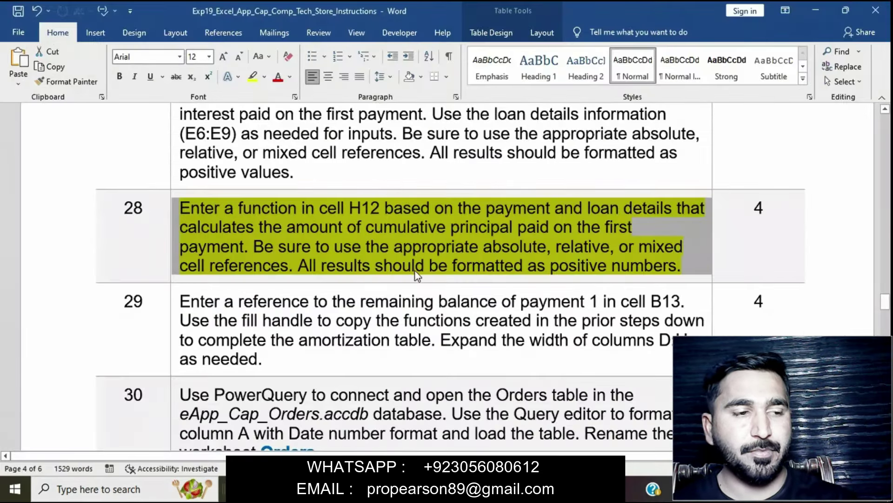
{"action": "left_click", "coordinate": [410, 259]}
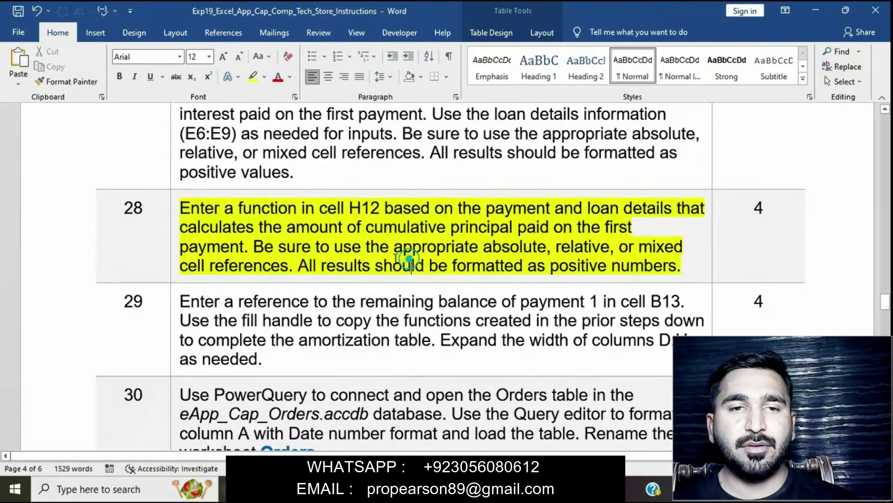
{"action": "left_click", "coordinate": [172, 212]}
{"action": "left_click", "coordinate": [223, 193]}
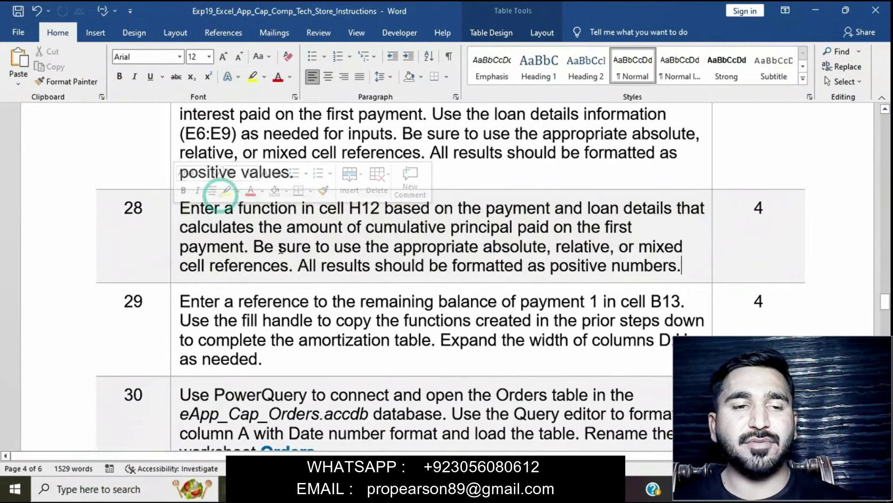
Step: Highlight instruction 29 about completing the amortization table in yellow
{"action": "scroll", "coordinate": [281, 248], "scroll_direction": "down", "scroll_amount": 2}
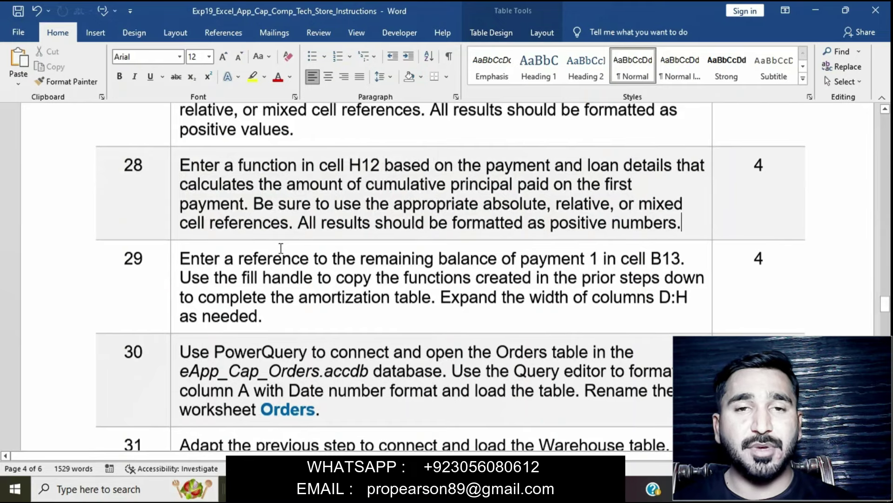
{"action": "scroll", "coordinate": [281, 248], "scroll_direction": "down", "scroll_amount": 1}
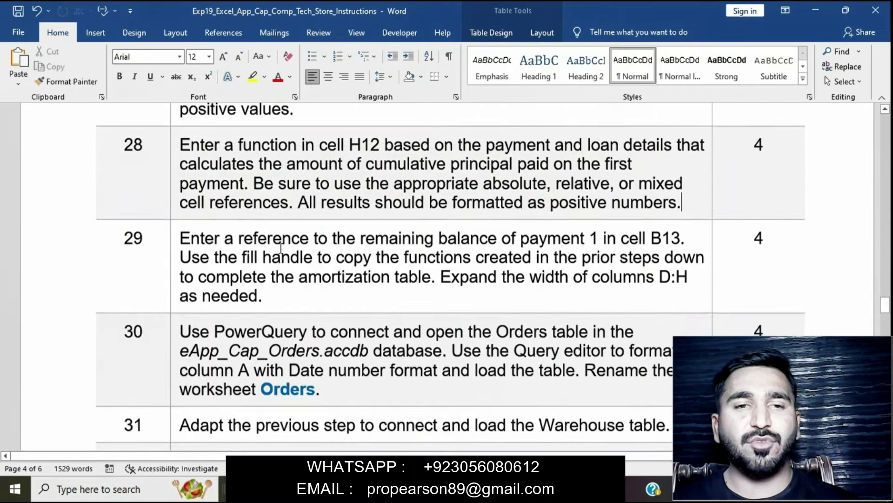
{"action": "left_click", "coordinate": [176, 239]}
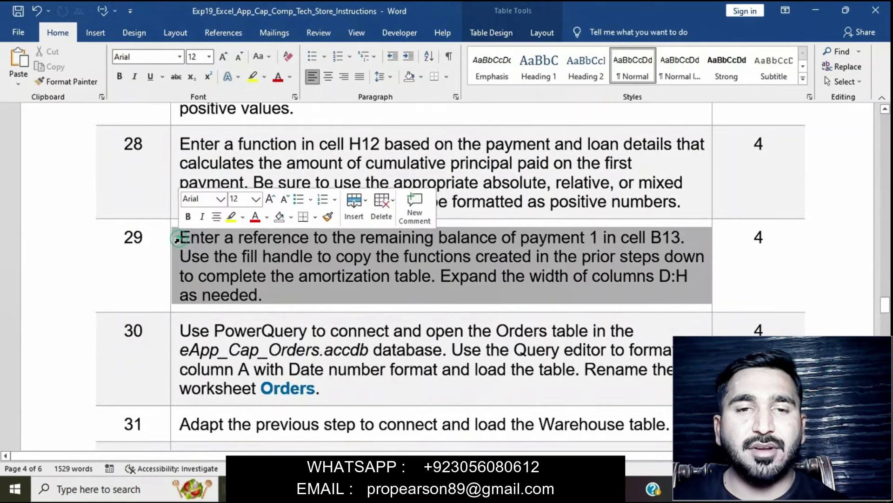
{"action": "left_click", "coordinate": [231, 217]}
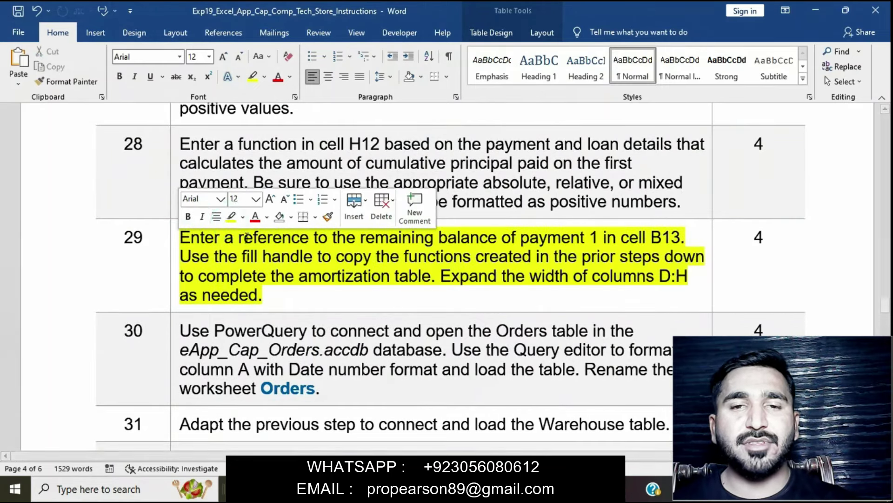
{"action": "left_click", "coordinate": [244, 238]}
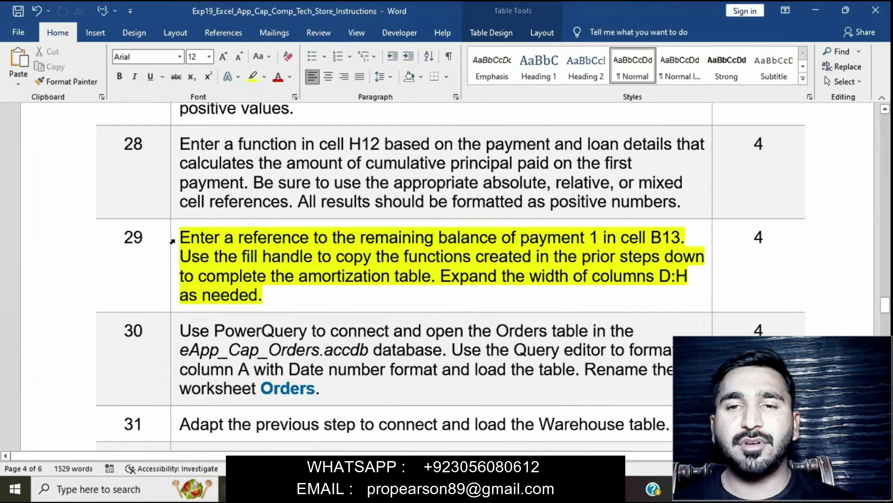
Step: Select the text of instruction 29 for reading and dismiss the low-battery warning
{"action": "left_click", "coordinate": [174, 238]}
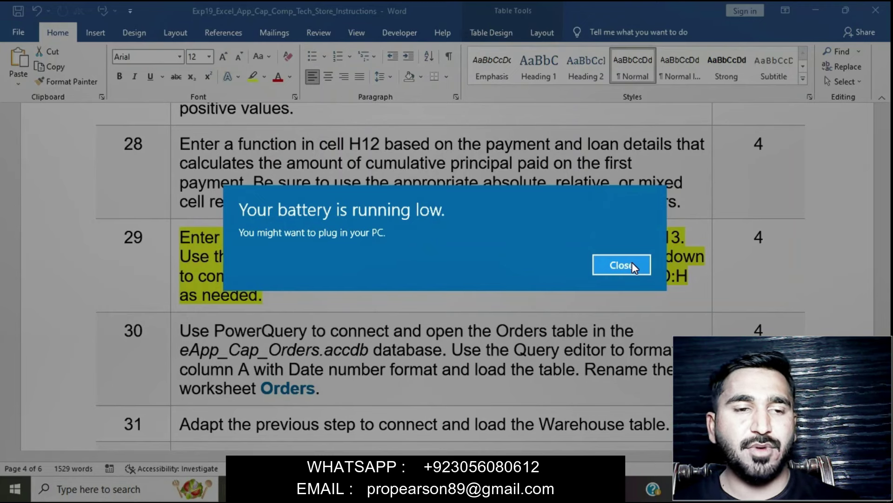
{"action": "left_click", "coordinate": [631, 263]}
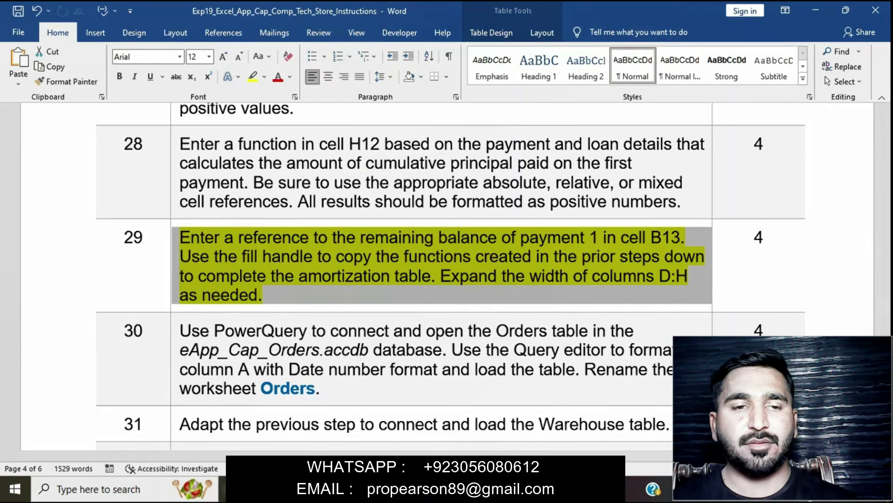
{"action": "left_click", "coordinate": [726, 489]}
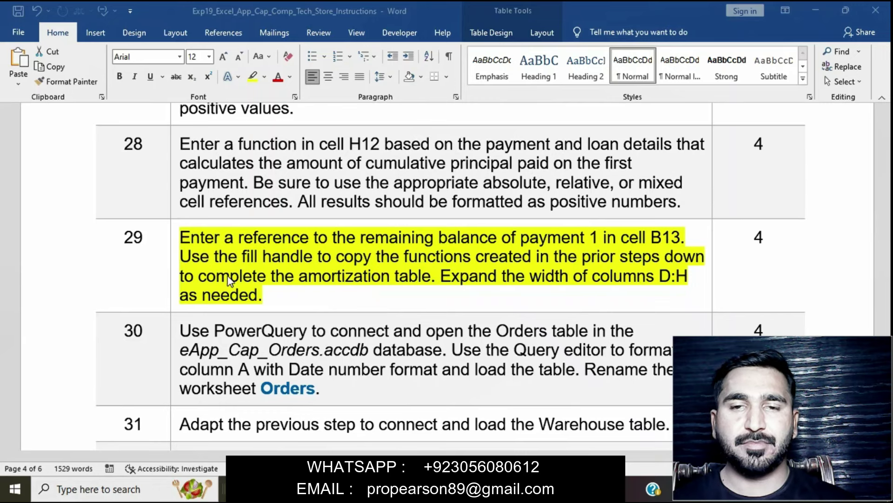
{"action": "left_click", "coordinate": [176, 238]}
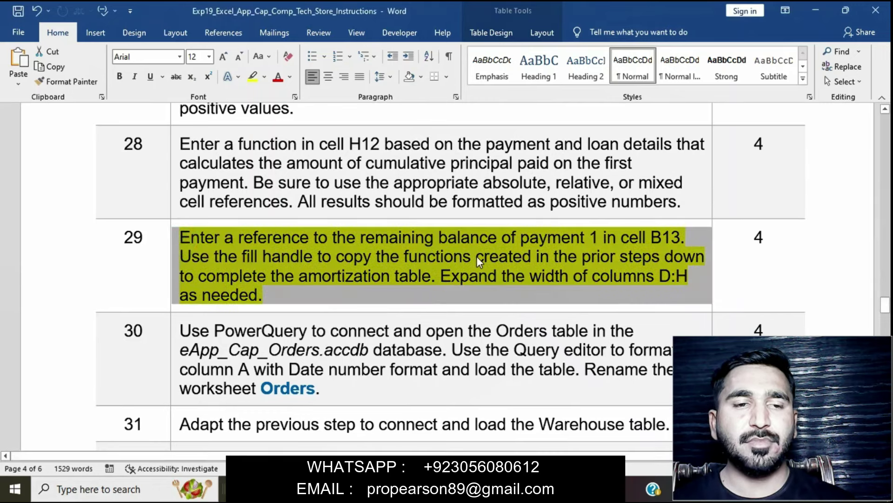
Step: Switch to Excel and enter =F12 in B13 to reference the remaining balance of payment 1
{"action": "left_click", "coordinate": [447, 489]}
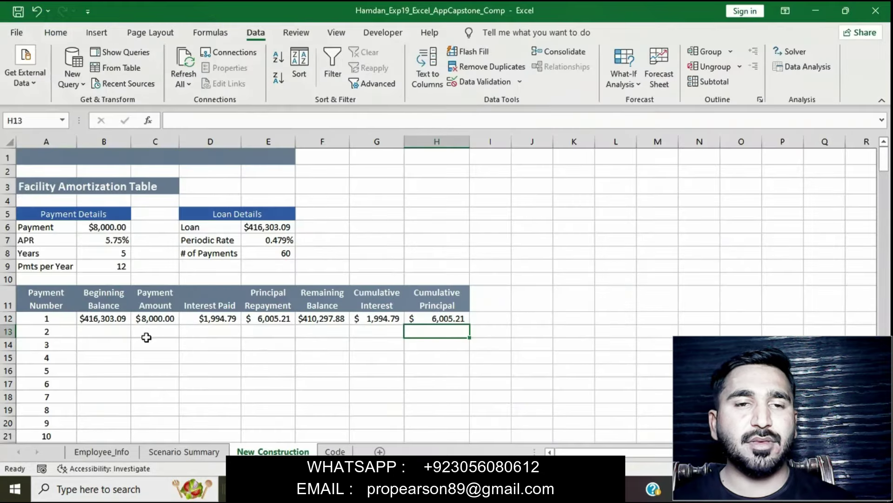
{"action": "left_click", "coordinate": [116, 336]}
{"action": "type", "text": "="}
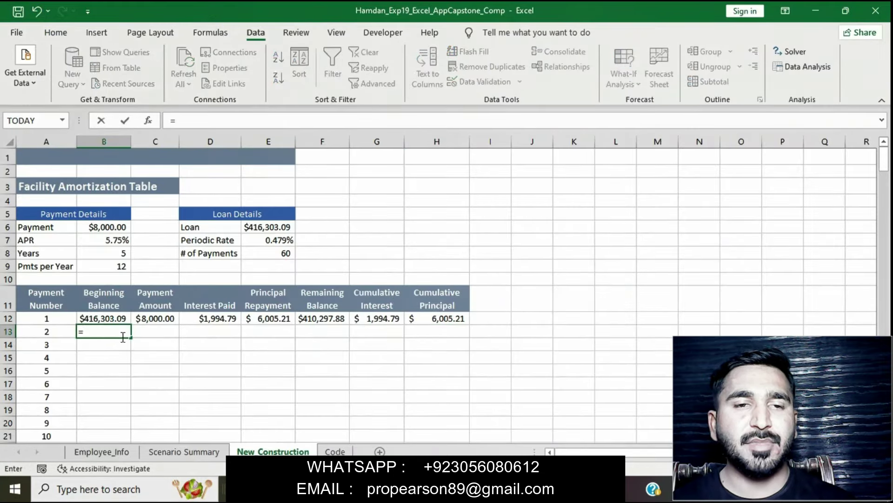
{"action": "left_click", "coordinate": [335, 319]}
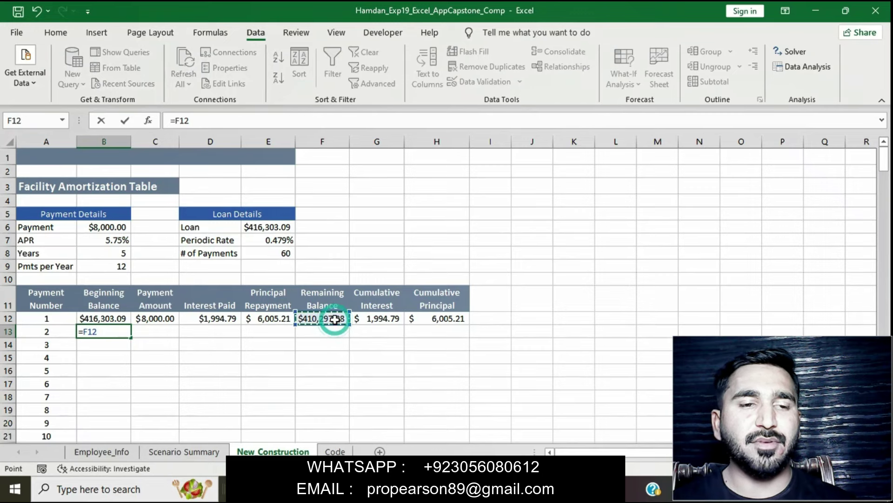
{"action": "key", "text": "Return"}
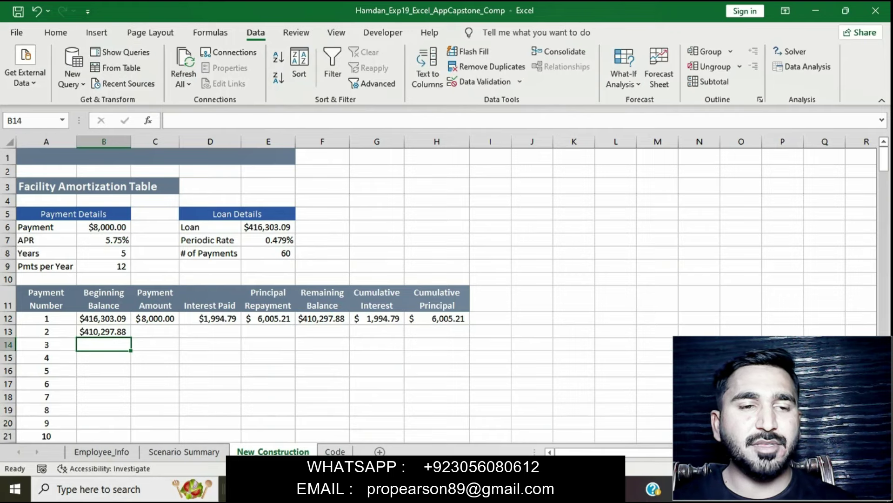
Step: Recheck instruction 29 in Word, return to Excel and fill the B13 beginning balance formula down to B71
{"action": "key", "text": "alt+Tab"}
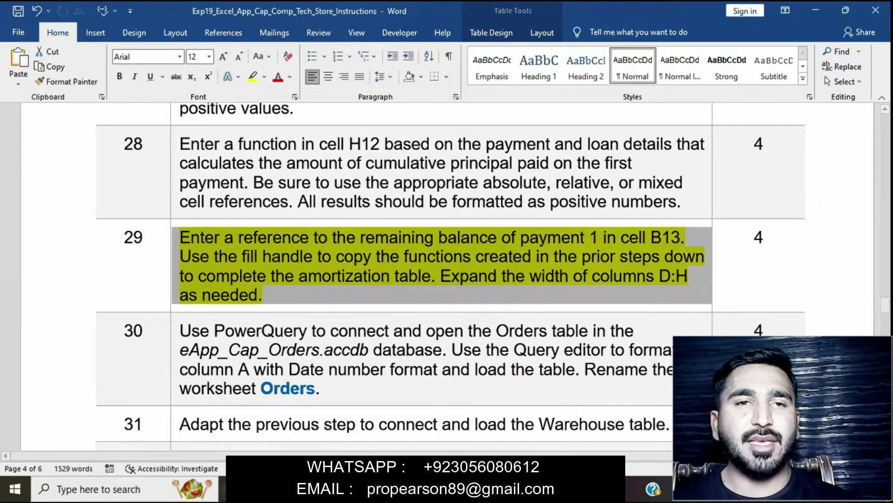
{"action": "key", "text": "alt+Tab"}
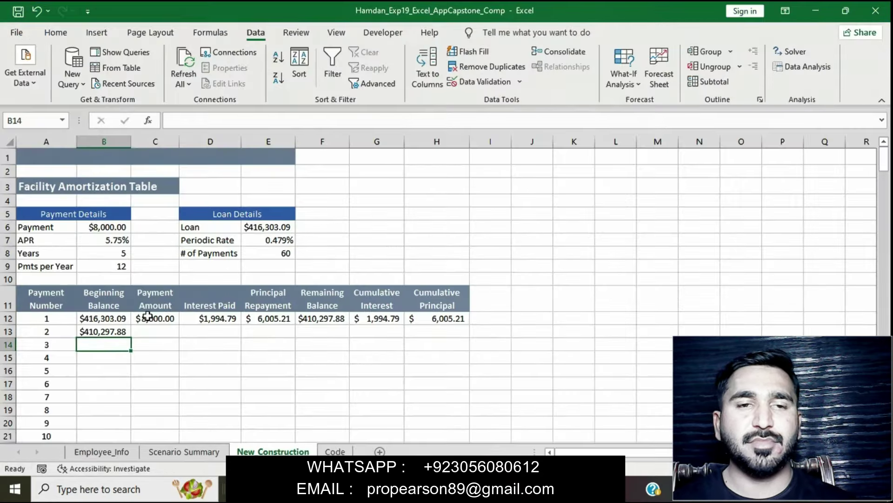
{"action": "left_click_drag", "start_coordinate": [121, 332], "coordinate": [134, 406]}
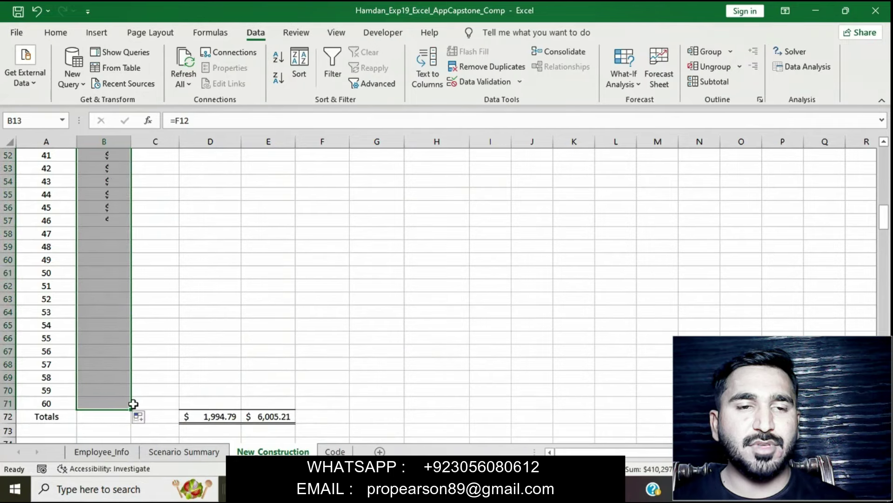
{"action": "left_click", "coordinate": [245, 362]}
Step: Fill the payment amount formula in C12 down to C71
{"action": "scroll", "coordinate": [244, 361], "scroll_direction": "up", "scroll_amount": 14}
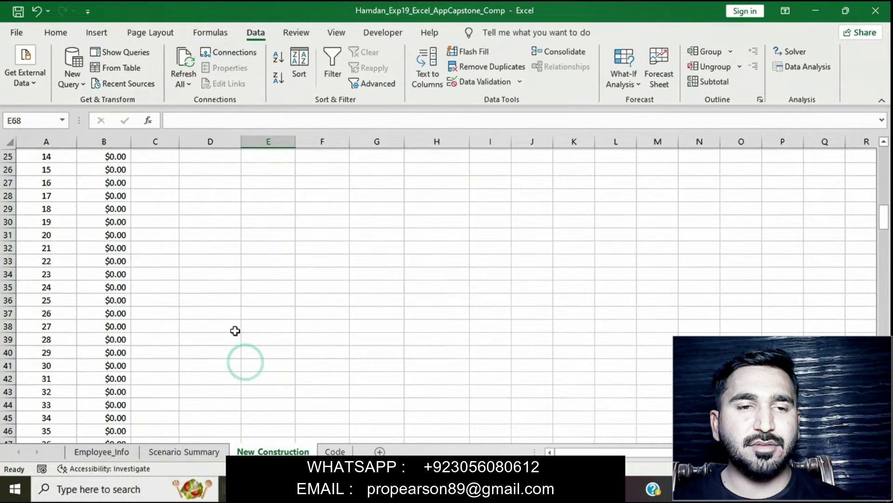
{"action": "left_click", "coordinate": [161, 183]}
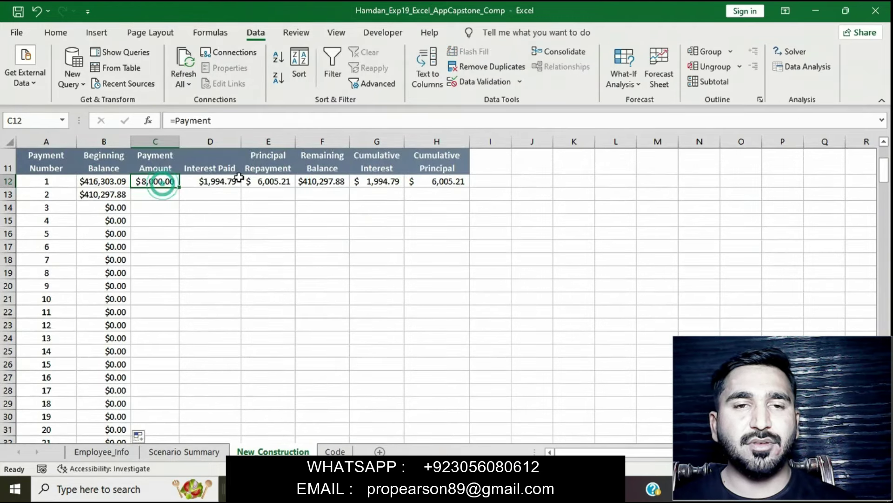
{"action": "left_click_drag", "start_coordinate": [180, 189], "coordinate": [170, 413]}
{"action": "left_click", "coordinate": [271, 324]}
Step: Fill the interest paid formula in D12 down to D71
{"action": "scroll", "coordinate": [271, 324], "scroll_direction": "up", "scroll_amount": 12}
{"action": "scroll", "coordinate": [272, 325], "scroll_direction": "up", "scroll_amount": 4}
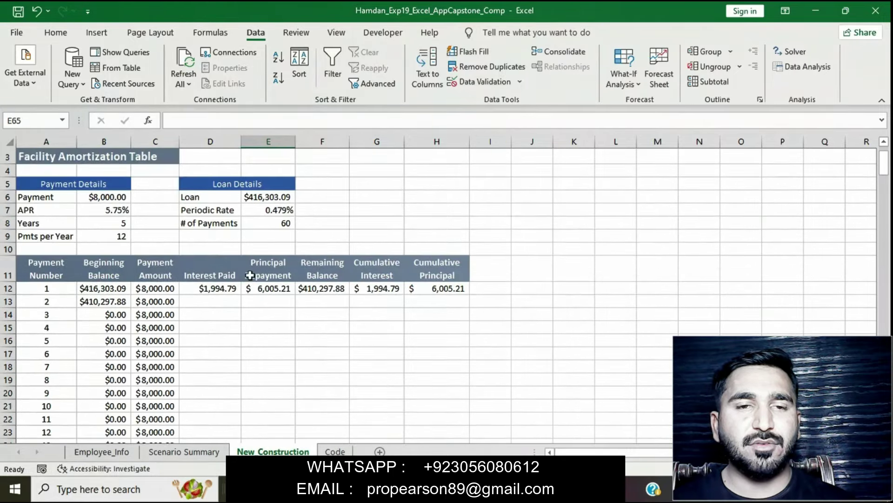
{"action": "left_click", "coordinate": [227, 292]}
{"action": "left_click_drag", "start_coordinate": [241, 295], "coordinate": [219, 415]}
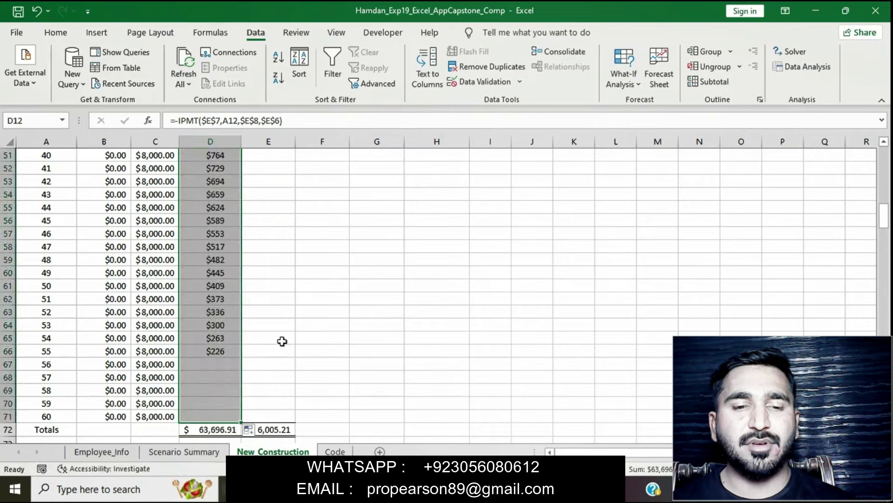
{"action": "left_click", "coordinate": [321, 309]}
Step: Fill the principal repayment formula in E12 down to E71
{"action": "scroll", "coordinate": [321, 307], "scroll_direction": "up", "scroll_amount": 14}
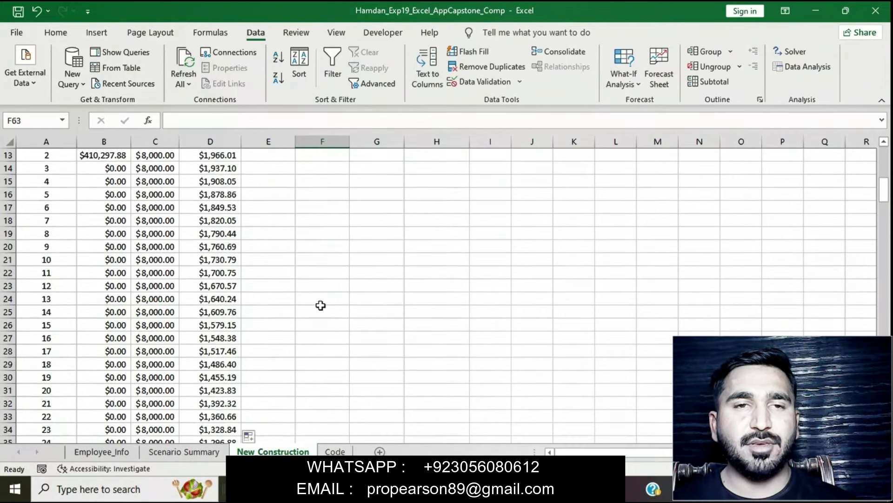
{"action": "left_click", "coordinate": [260, 221]}
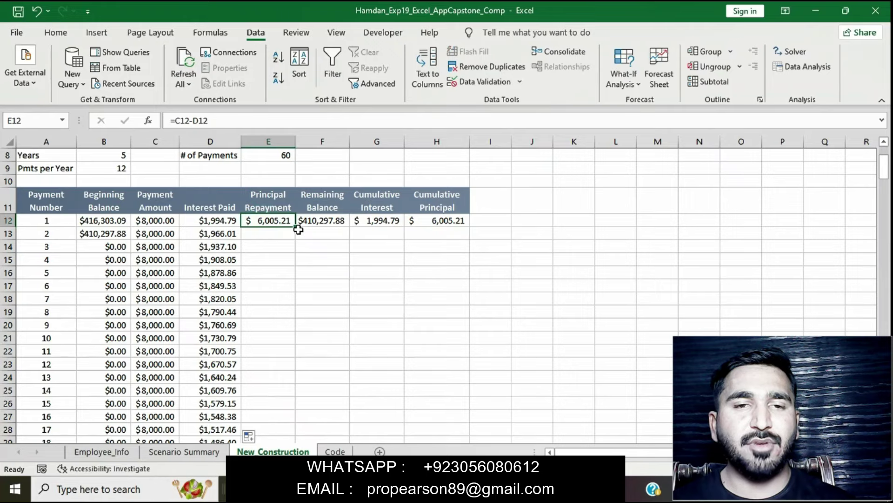
{"action": "left_click_drag", "start_coordinate": [298, 229], "coordinate": [297, 408]}
{"action": "left_click", "coordinate": [373, 293]}
Step: Fill the remaining balance formula in F12 down to F71
{"action": "scroll", "coordinate": [372, 293], "scroll_direction": "up", "scroll_amount": 16}
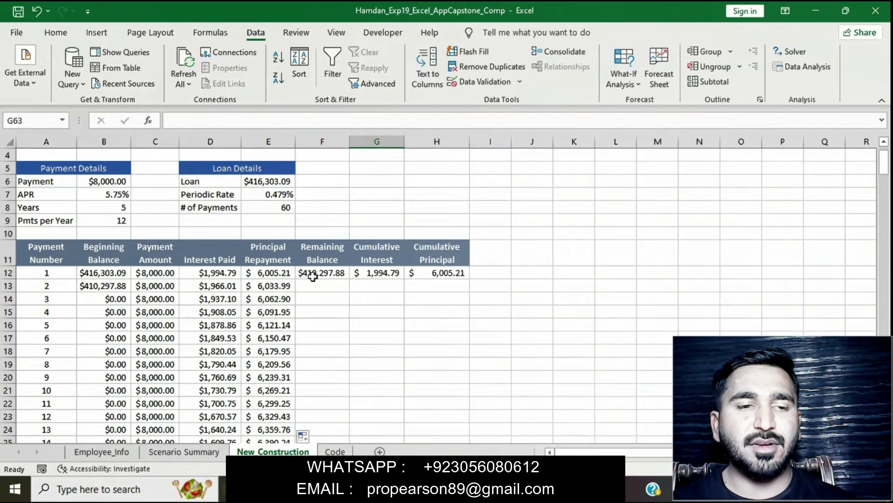
{"action": "left_click", "coordinate": [313, 276]}
{"action": "left_click_drag", "start_coordinate": [350, 277], "coordinate": [321, 413]}
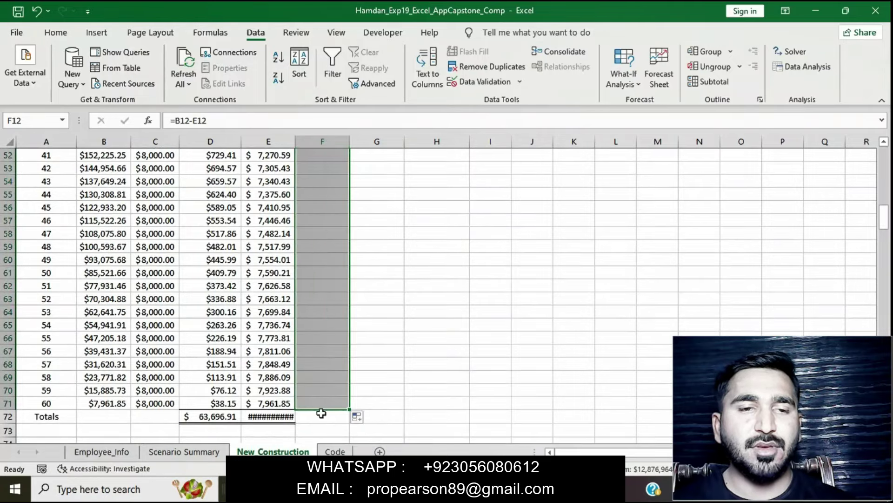
Step: Fill the cumulative interest formula in G12 down to G70
{"action": "scroll", "coordinate": [397, 296], "scroll_direction": "up", "scroll_amount": 16}
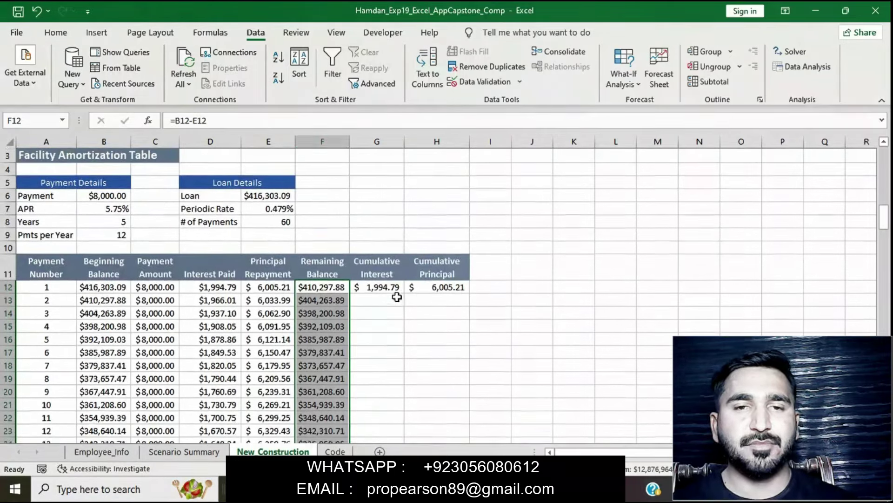
{"action": "left_click", "coordinate": [392, 288]}
{"action": "left_click_drag", "start_coordinate": [405, 295], "coordinate": [377, 382]}
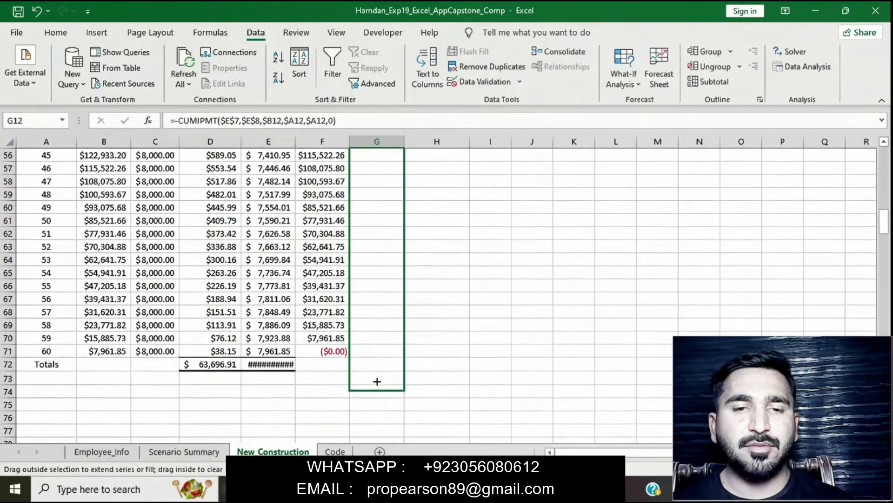
{"action": "left_click_drag", "start_coordinate": [375, 351], "coordinate": [371, 338]}
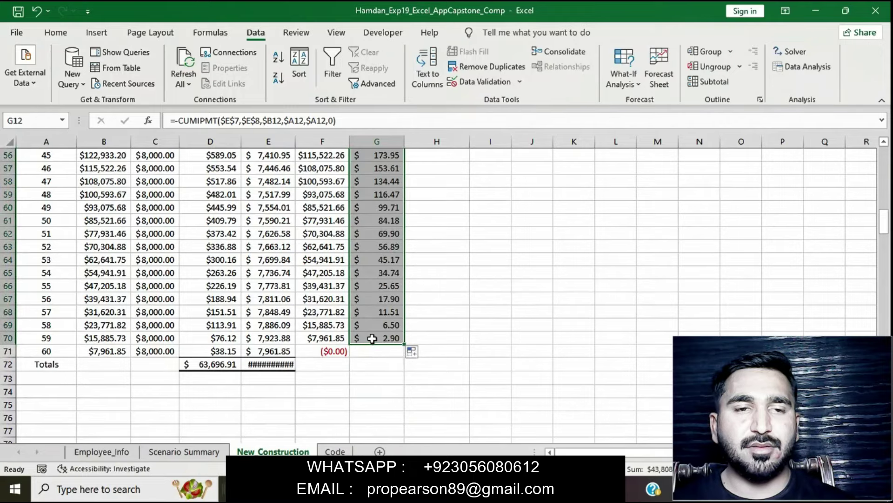
Step: Fill the cumulative principal formula in H12 down to H70
{"action": "scroll", "coordinate": [429, 239], "scroll_direction": "up", "scroll_amount": 18}
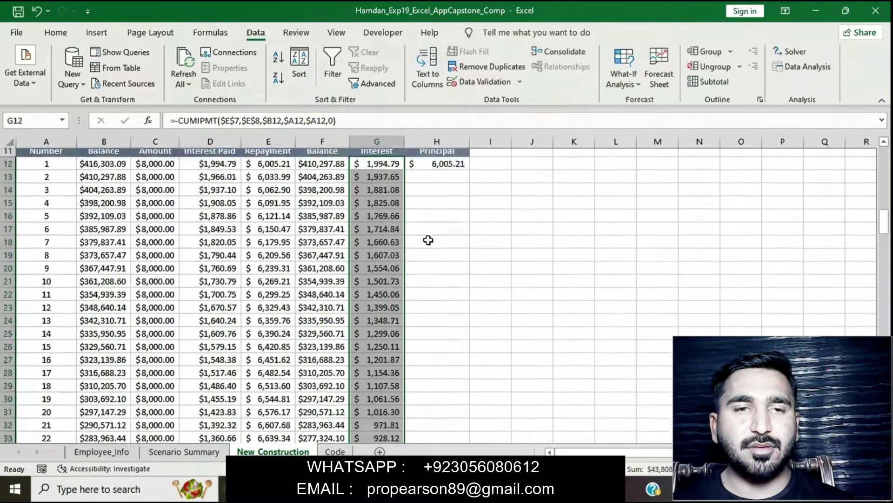
{"action": "left_click", "coordinate": [441, 287]}
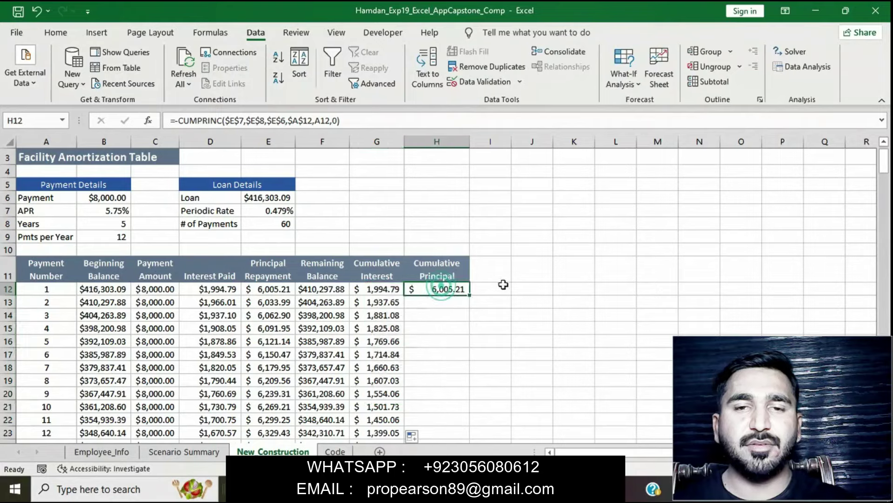
{"action": "left_click_drag", "start_coordinate": [469, 296], "coordinate": [440, 390]}
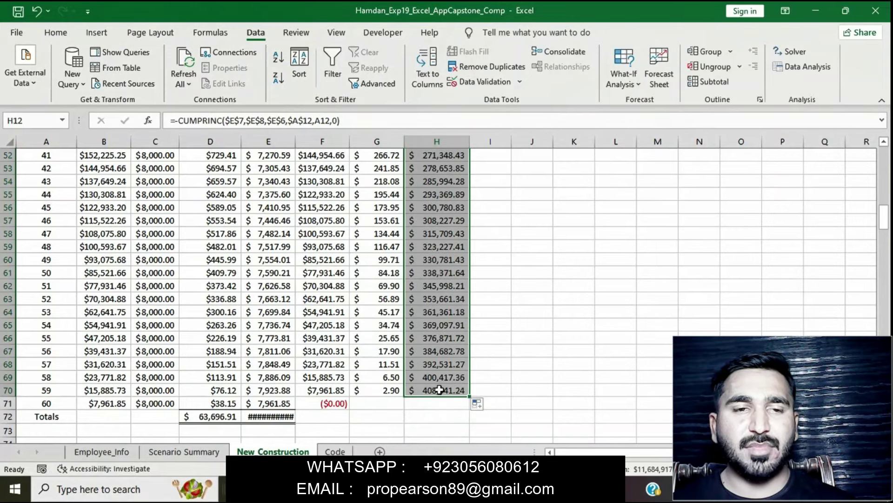
{"action": "left_click", "coordinate": [503, 326]}
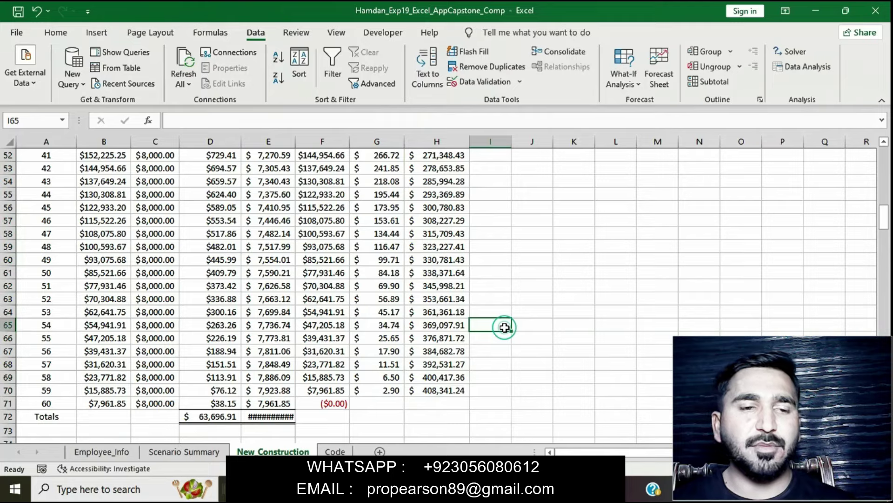
Step: Look over the filled amortization table, switch to the Word instructions and select the highlighted text of instruction 29
{"action": "scroll", "coordinate": [505, 328], "scroll_direction": "up", "scroll_amount": 15}
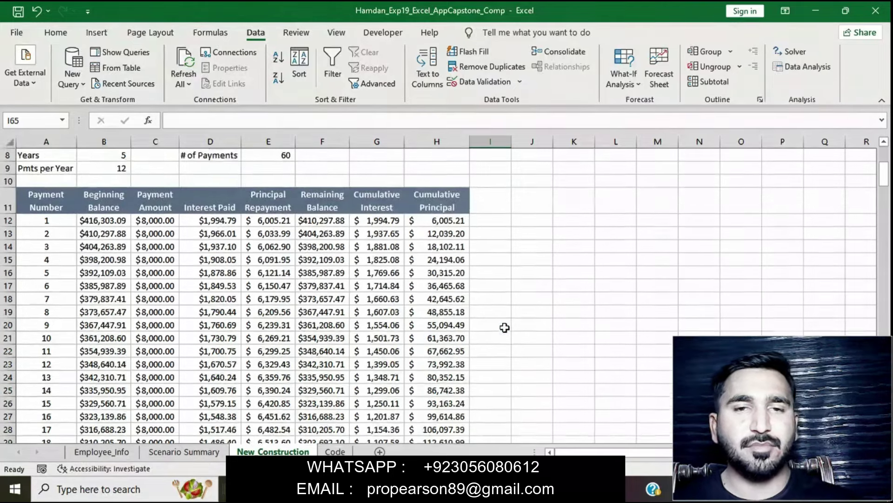
{"action": "scroll", "coordinate": [504, 327], "scroll_direction": "up", "scroll_amount": 3}
{"action": "left_click", "coordinate": [463, 488]}
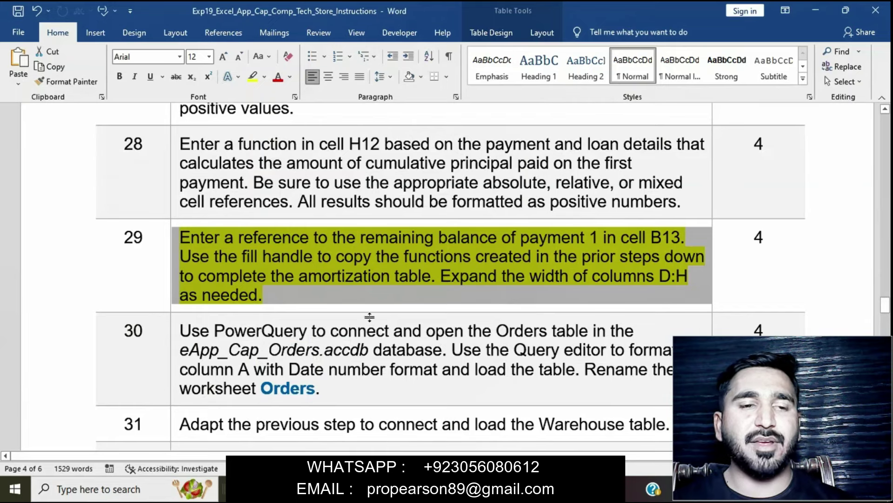
{"action": "left_click", "coordinate": [307, 281]}
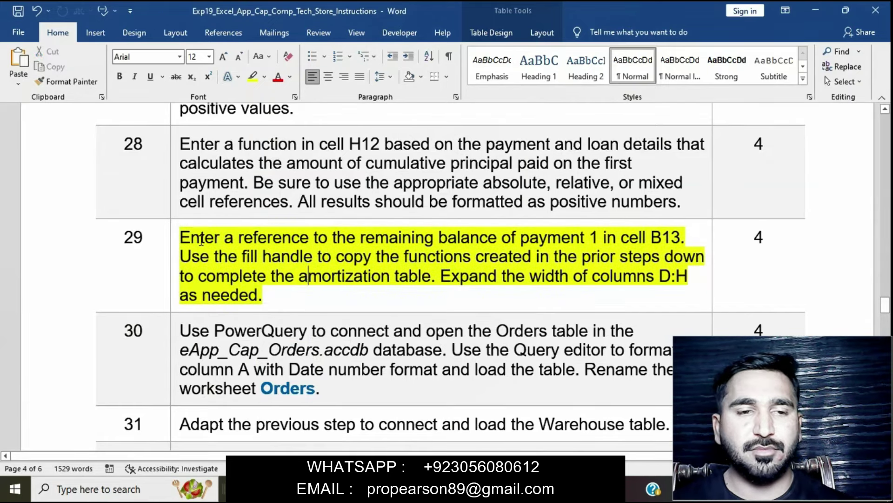
{"action": "left_click", "coordinate": [172, 242]}
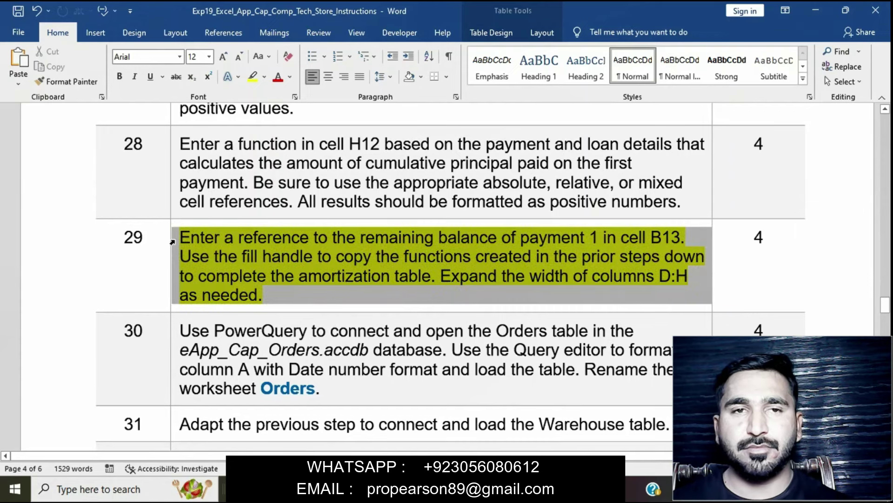